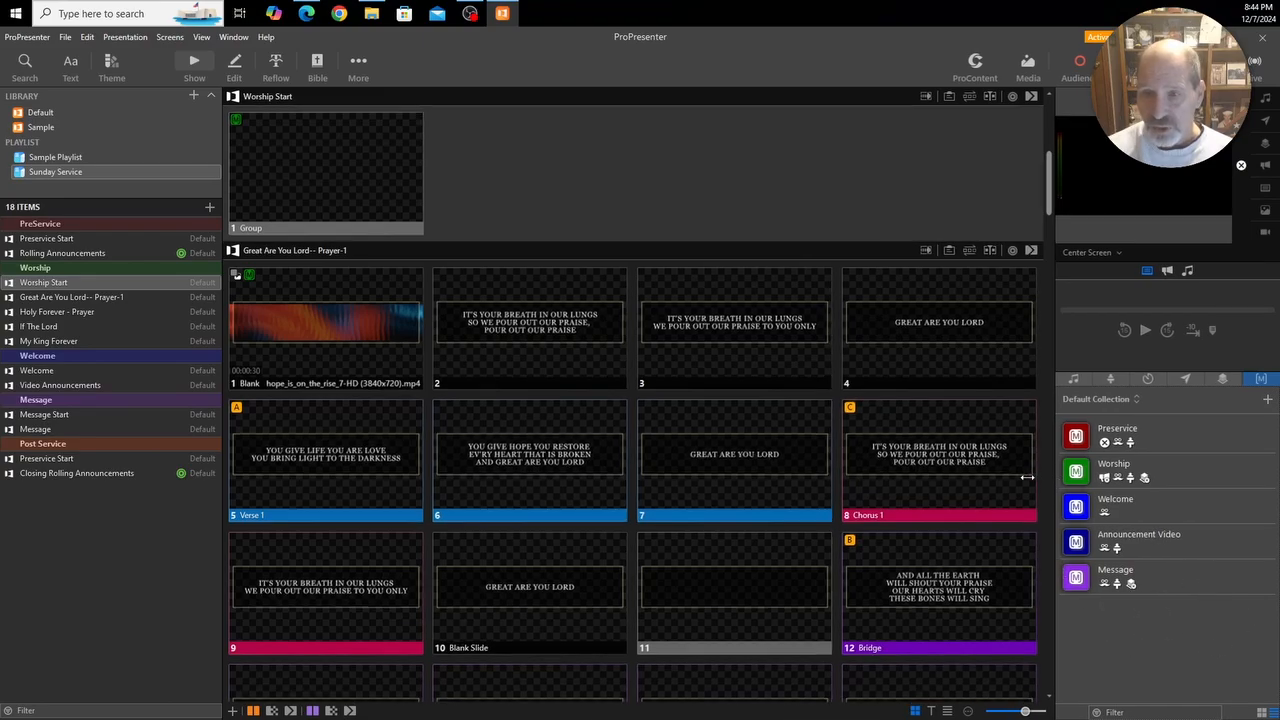
# Widen the area with the timers and delete the Segment Countdown, PreShow Countdown and Game Timer.
pyautogui.moveTo(1053, 480); pyautogui.dragTo(816, 483)
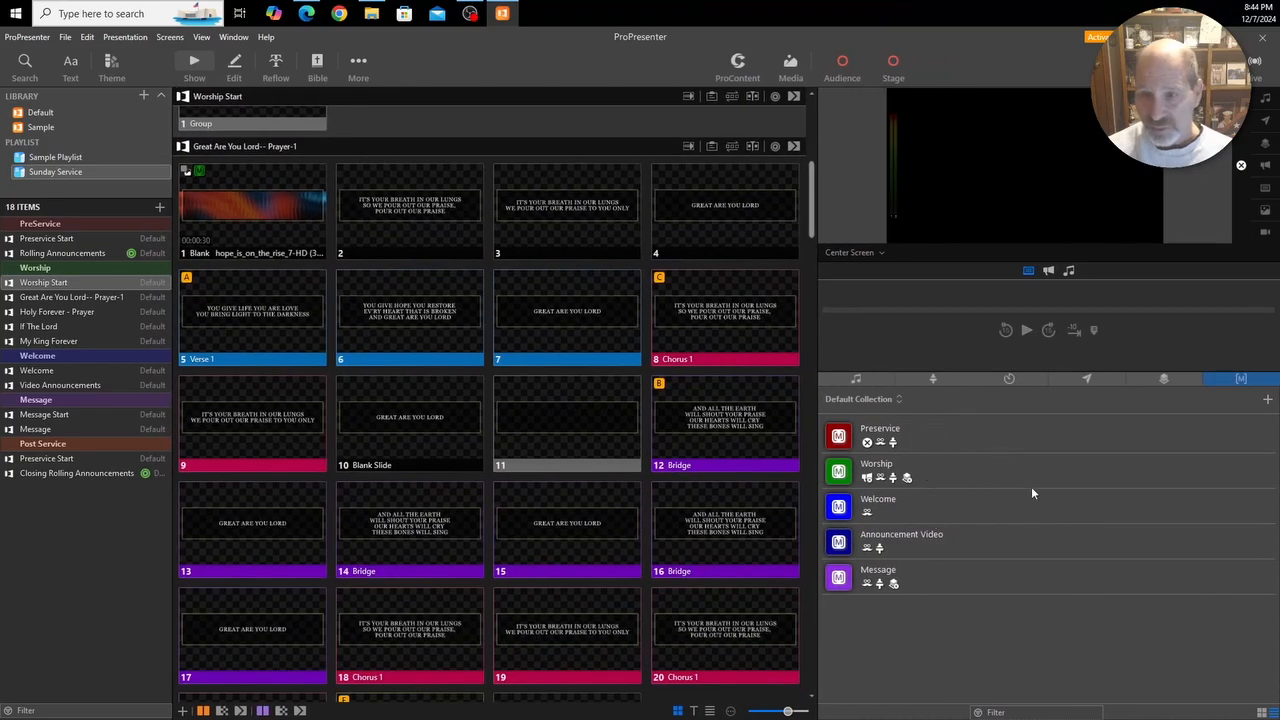
pyautogui.click(1007, 378)
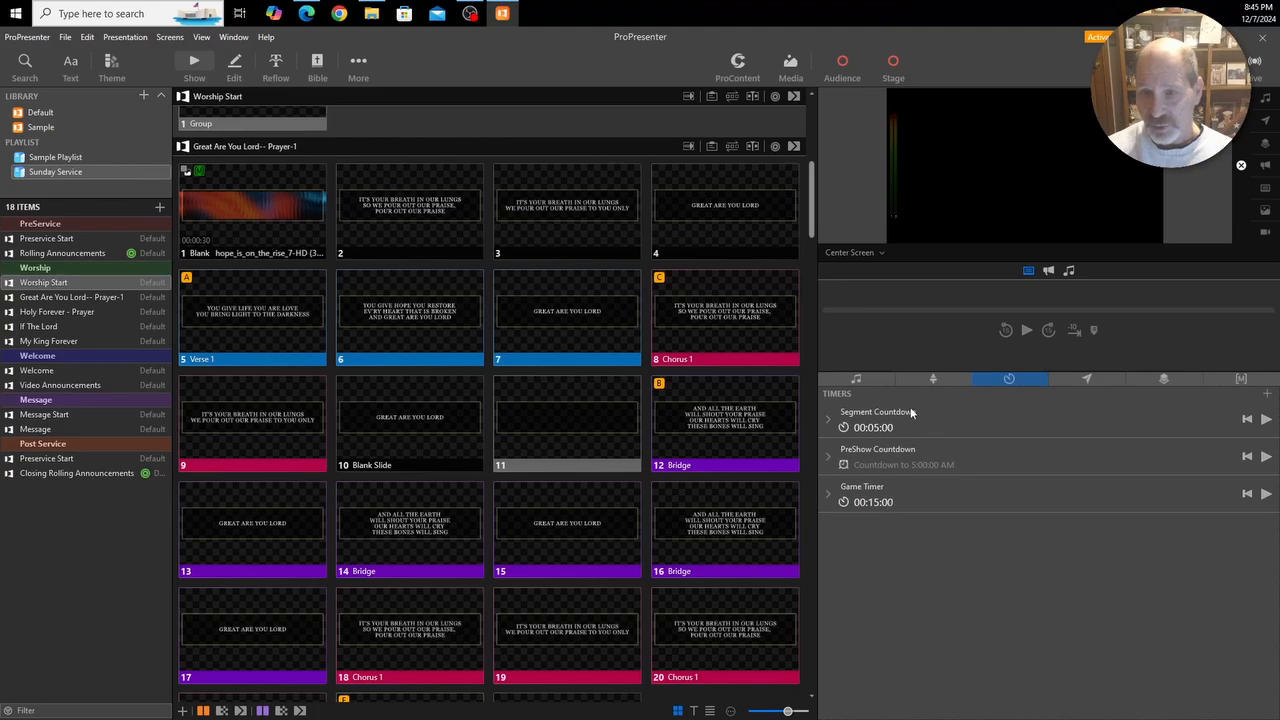
pyautogui.rightClick(884, 424)
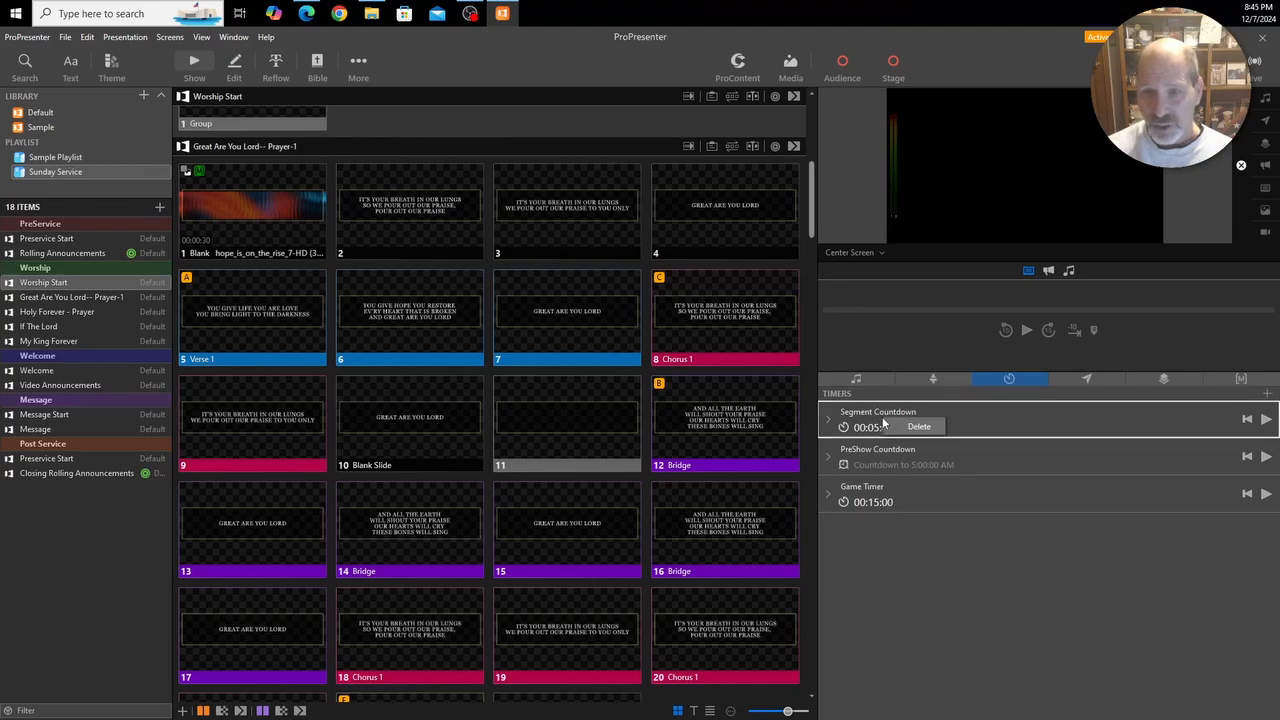
pyautogui.click(910, 428)
pyautogui.rightClick(884, 420)
pyautogui.click(908, 428)
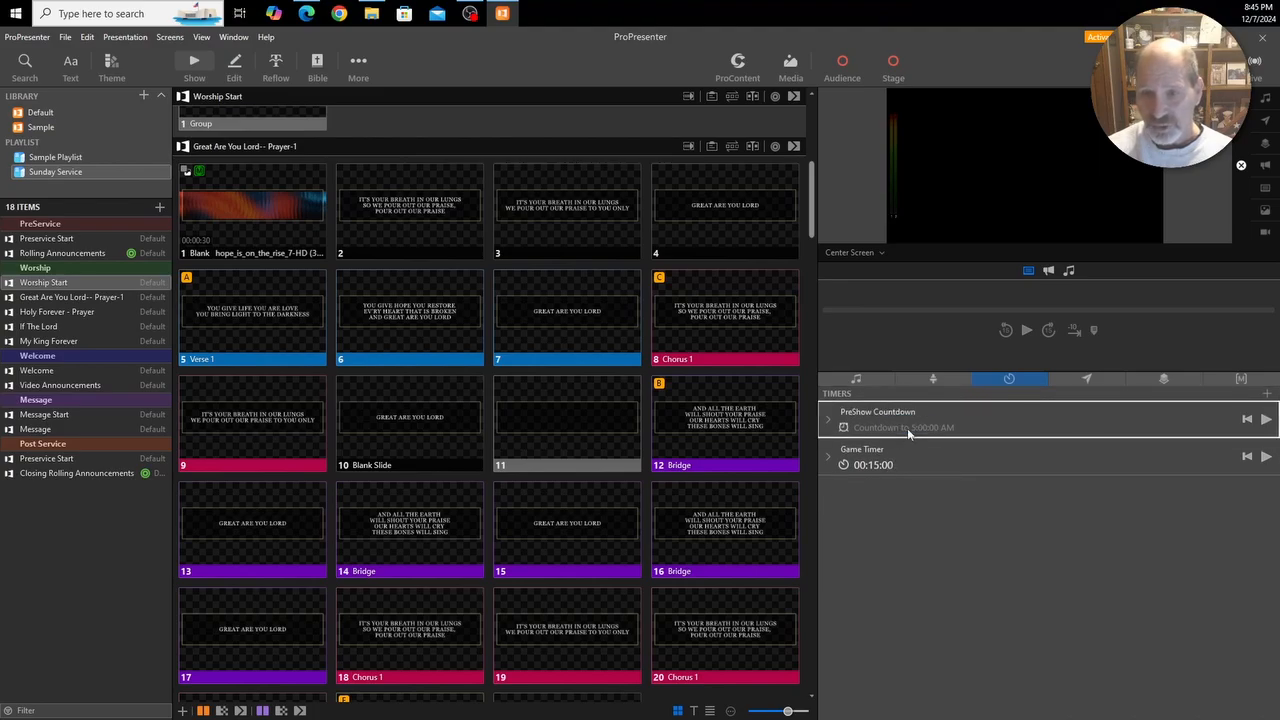
pyautogui.rightClick(892, 426)
pyautogui.click(920, 432)
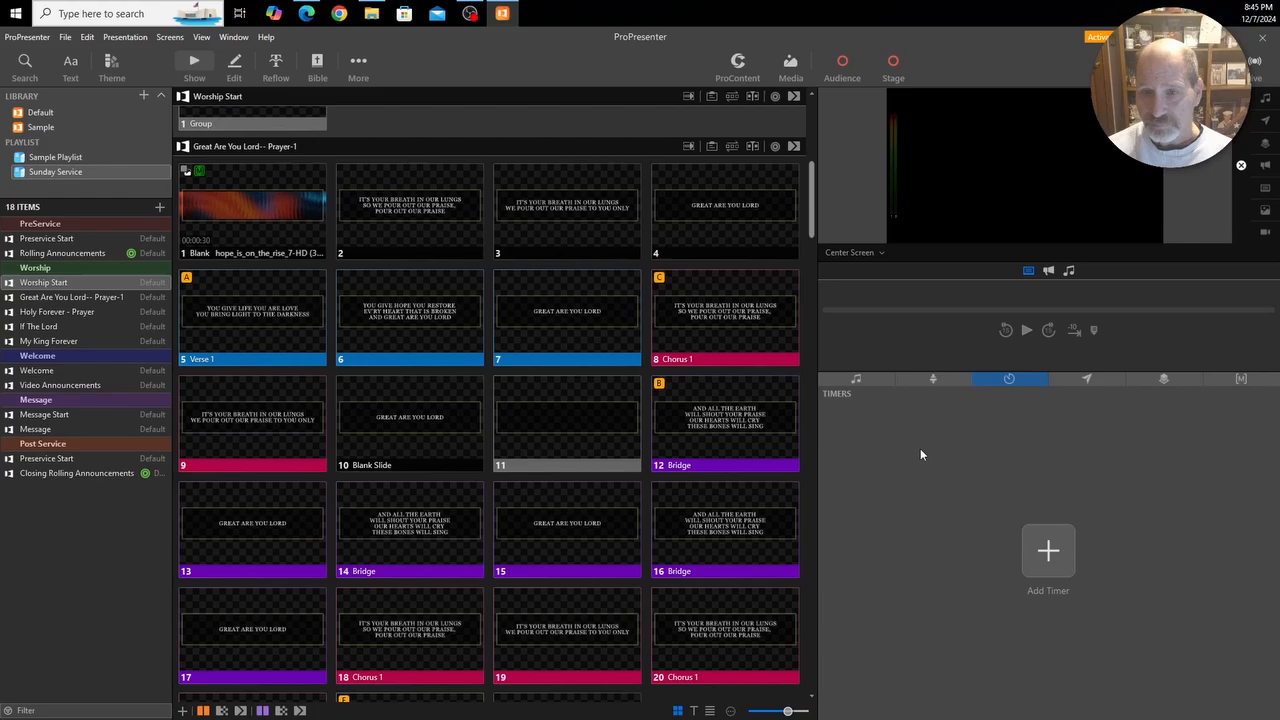
# Add a new timer of type Countdown Timer with a duration of 00:05:00, leaving overrun off.
pyautogui.click(1048, 552)
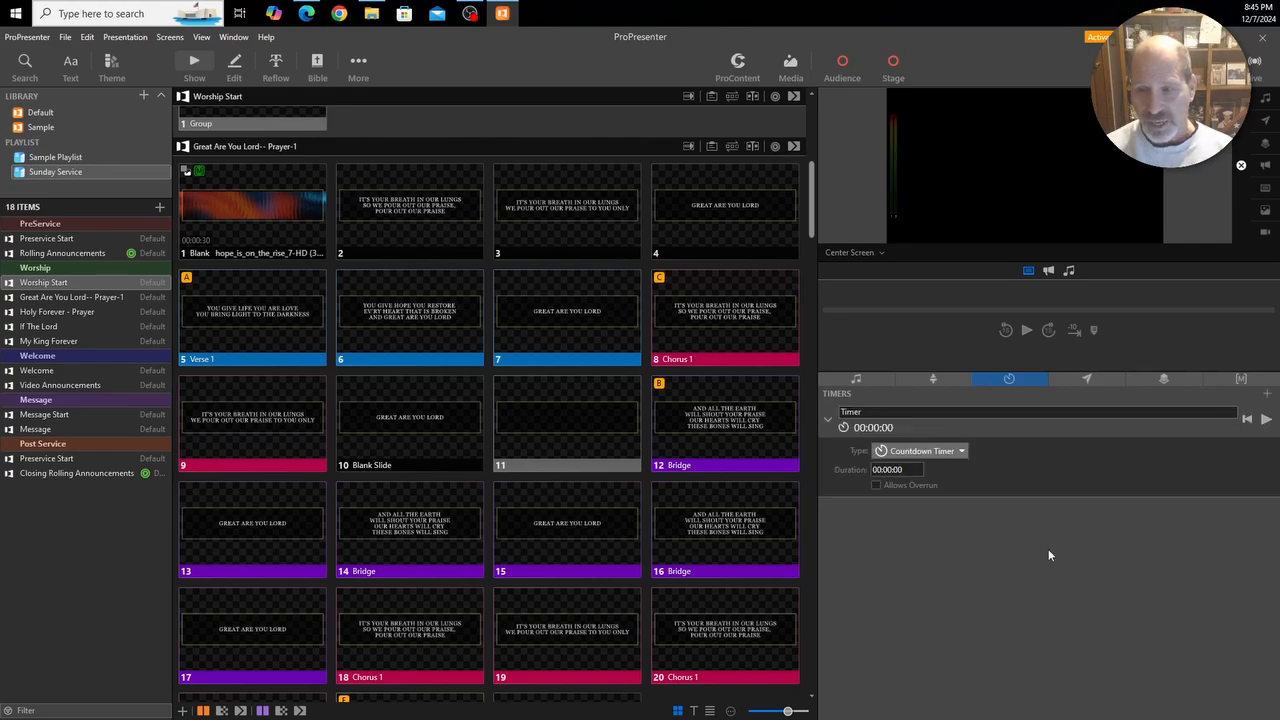
pyautogui.click(962, 452)
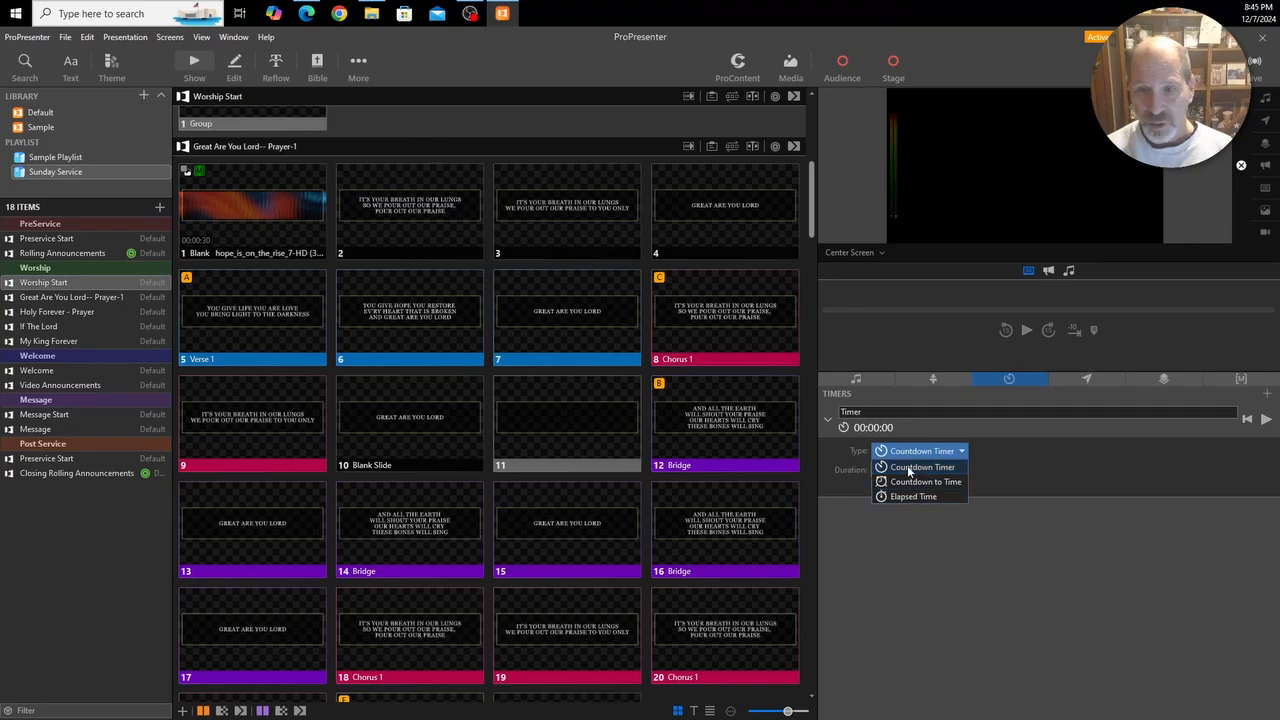
pyautogui.click(911, 468)
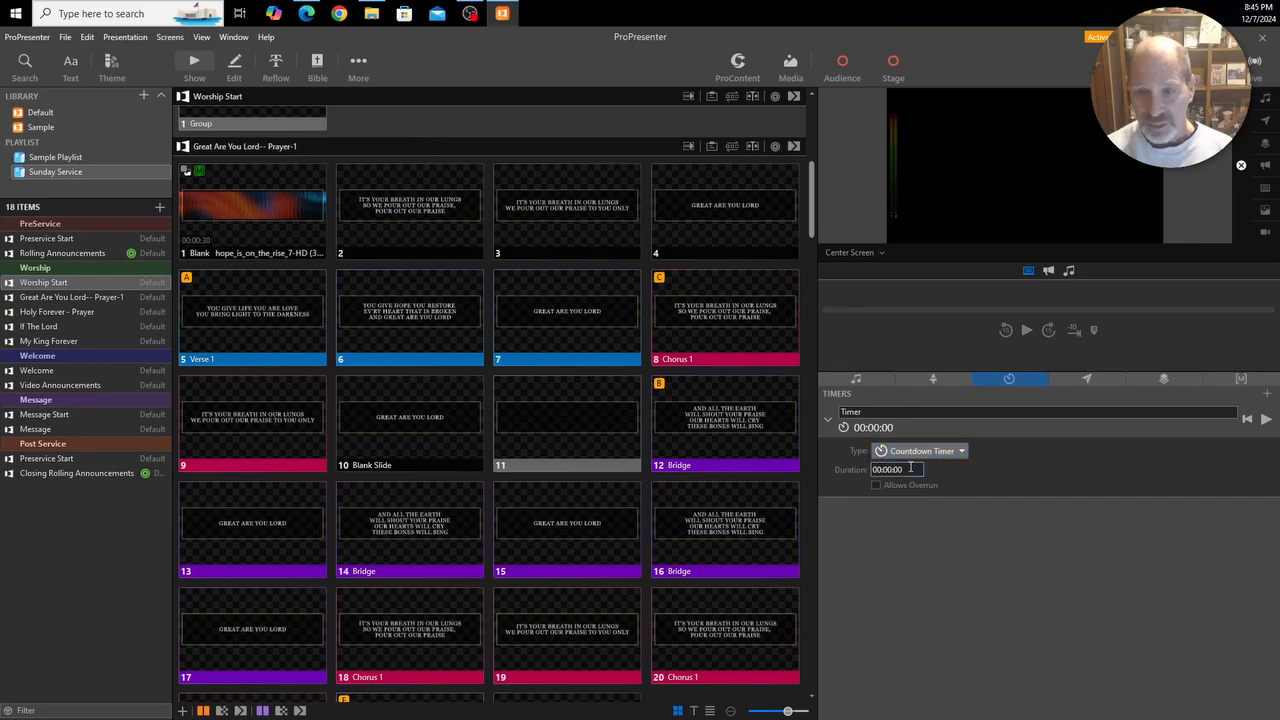
pyautogui.click(888, 470)
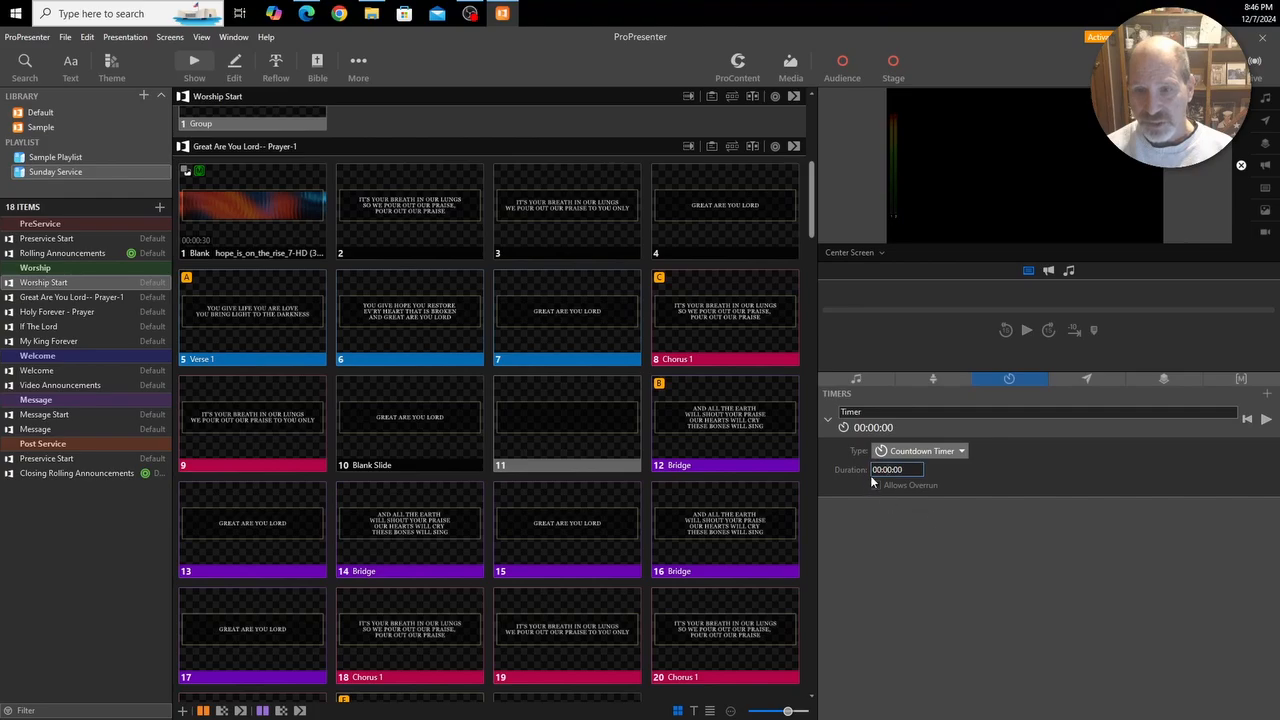
pyautogui.doubleClick(879, 471)
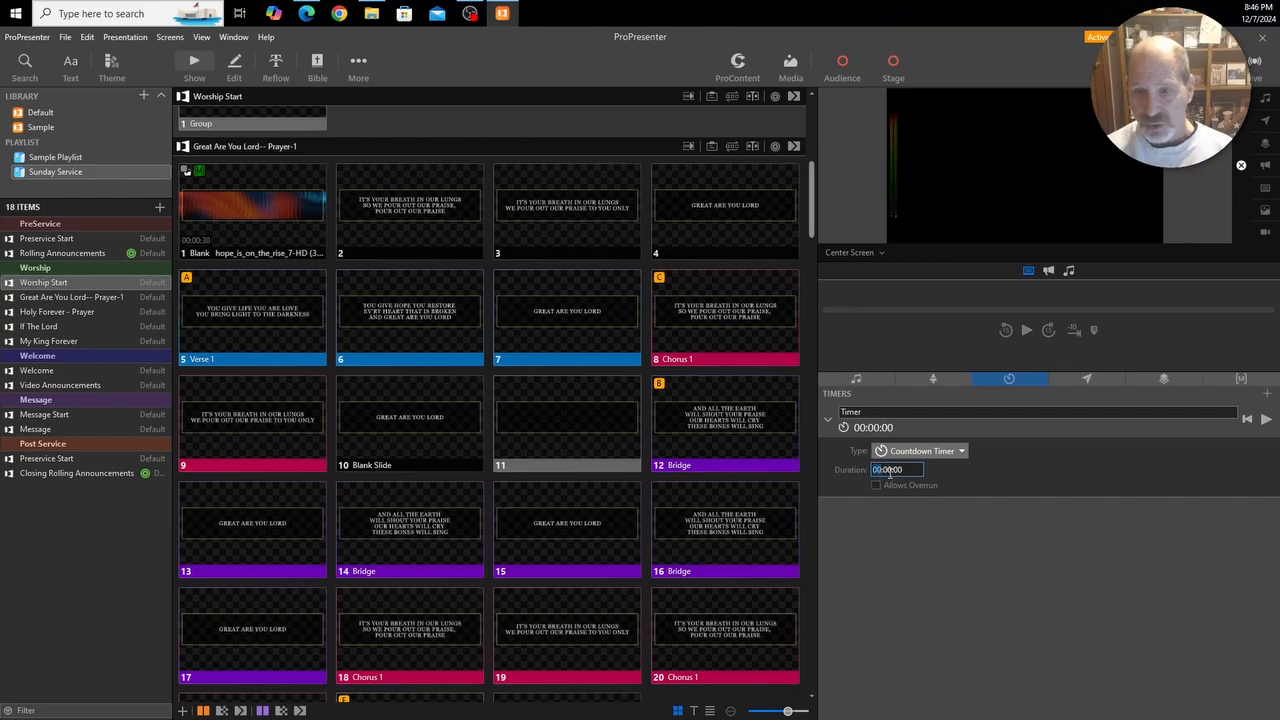
pyautogui.doubleClick(887, 471)
pyautogui.doubleClick(899, 469)
pyautogui.doubleClick(888, 471)
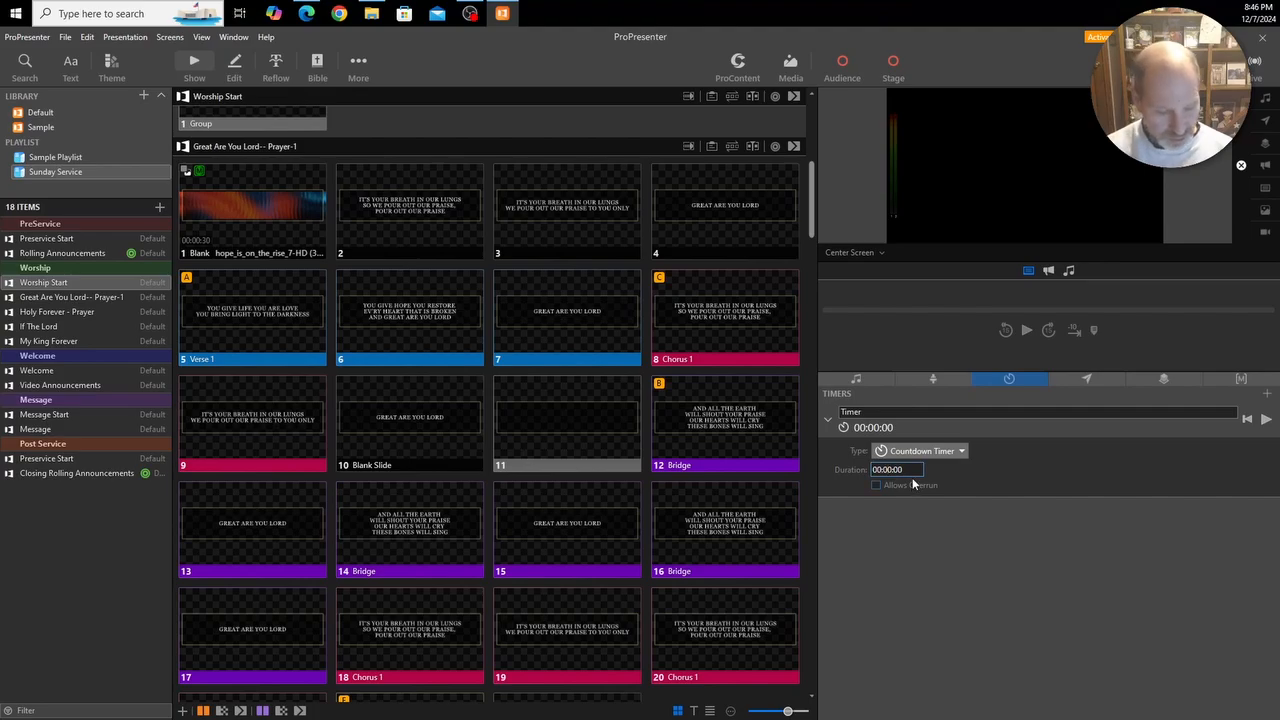
pyautogui.write('5')
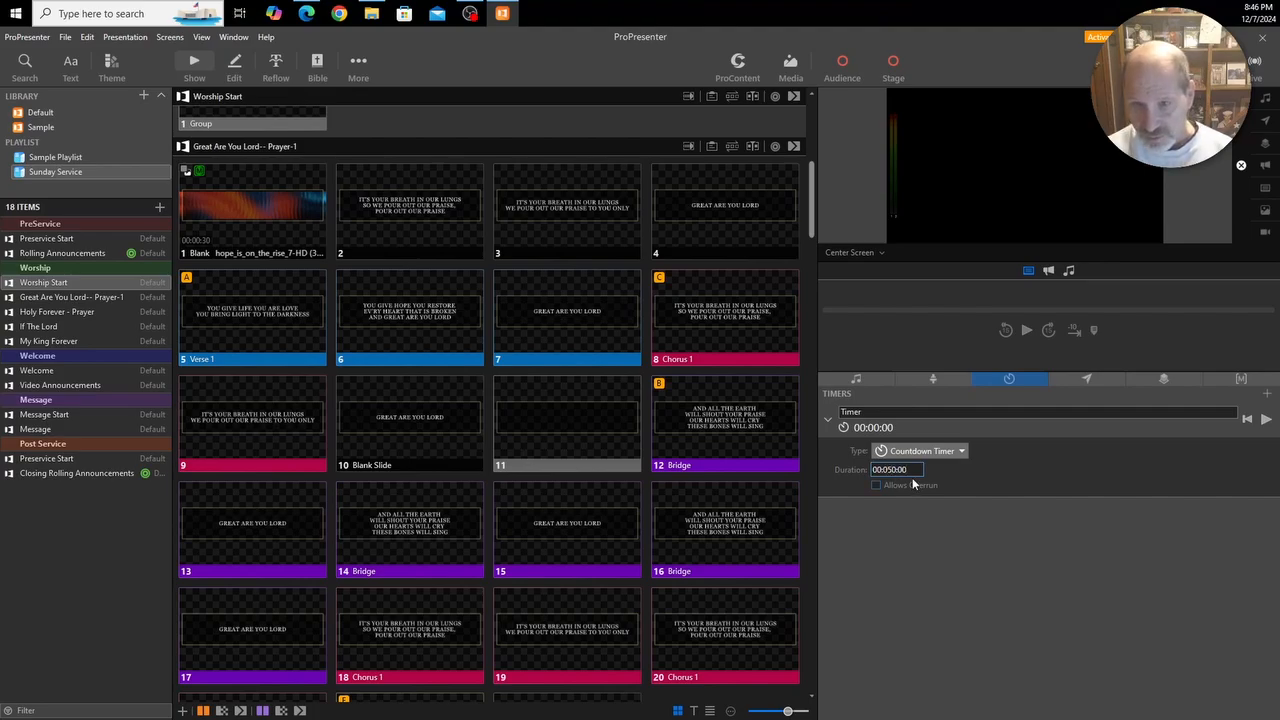
pyautogui.press('BackSpace')
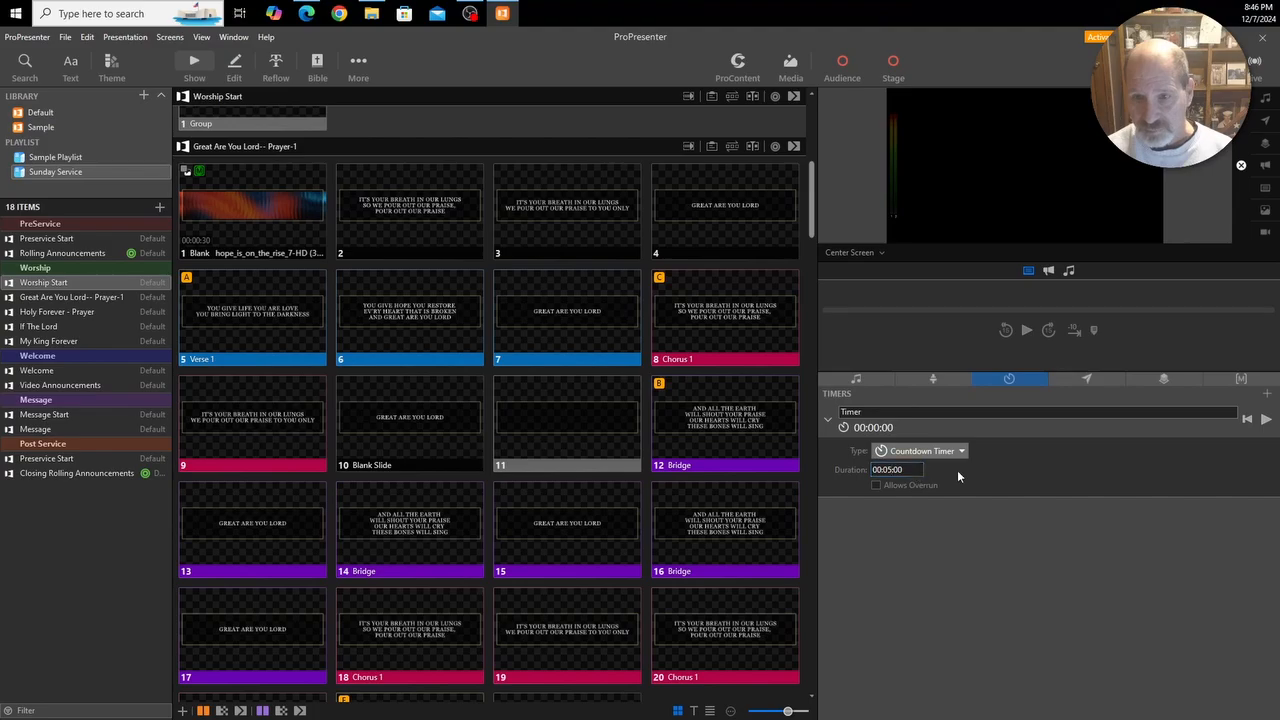
pyautogui.click(877, 486)
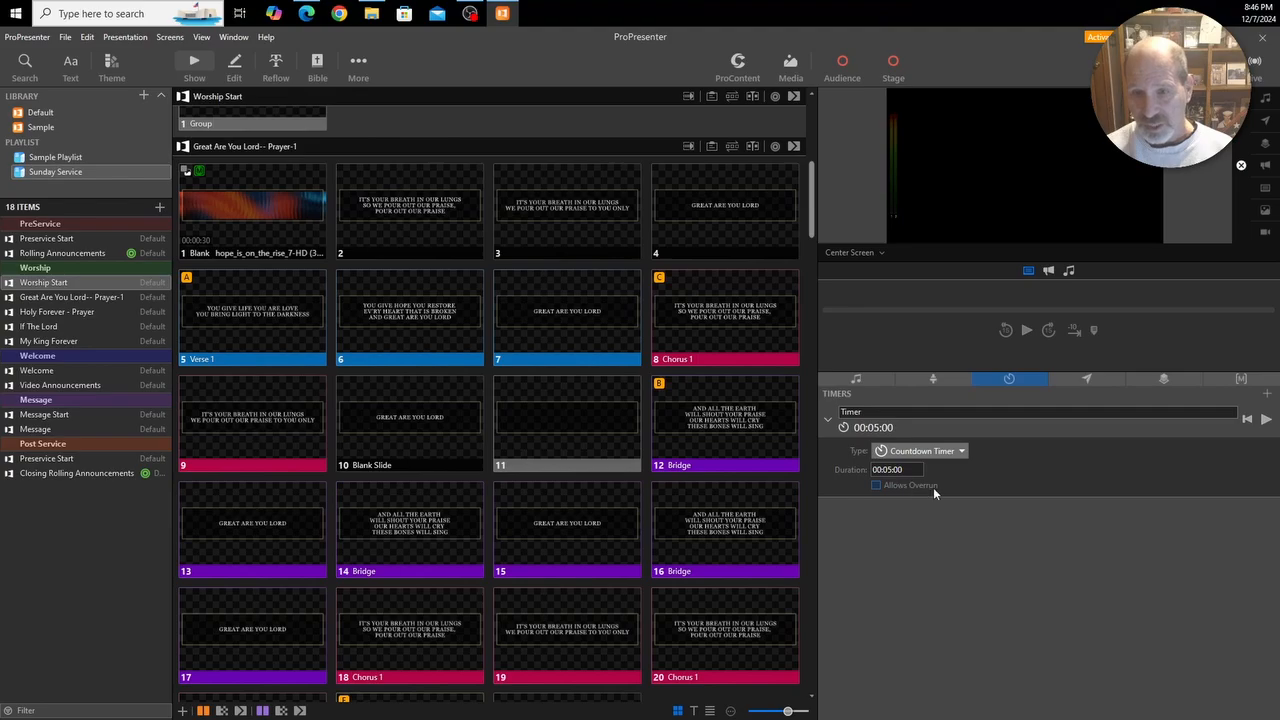
# Name the new timer "5 Minute Countdown" and test it by starting and stopping it.
pyautogui.click(873, 411)
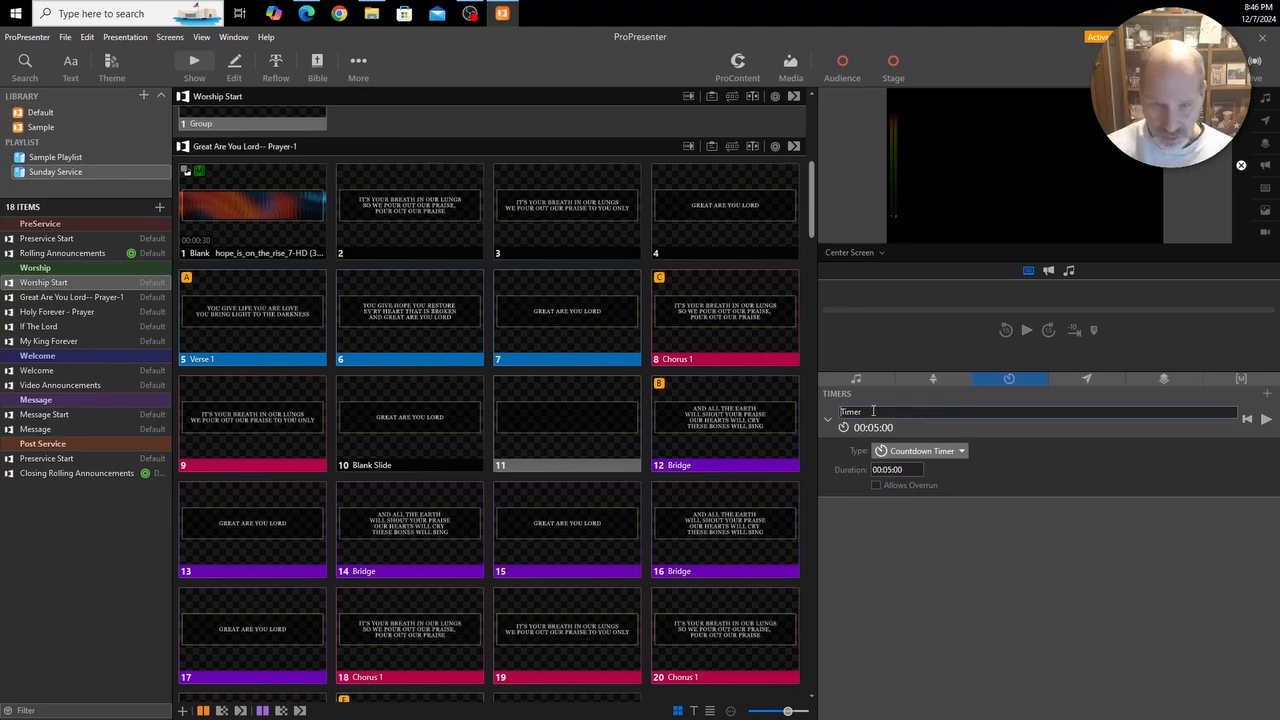
pyautogui.press('Home')
pyautogui.write('5 Minute')
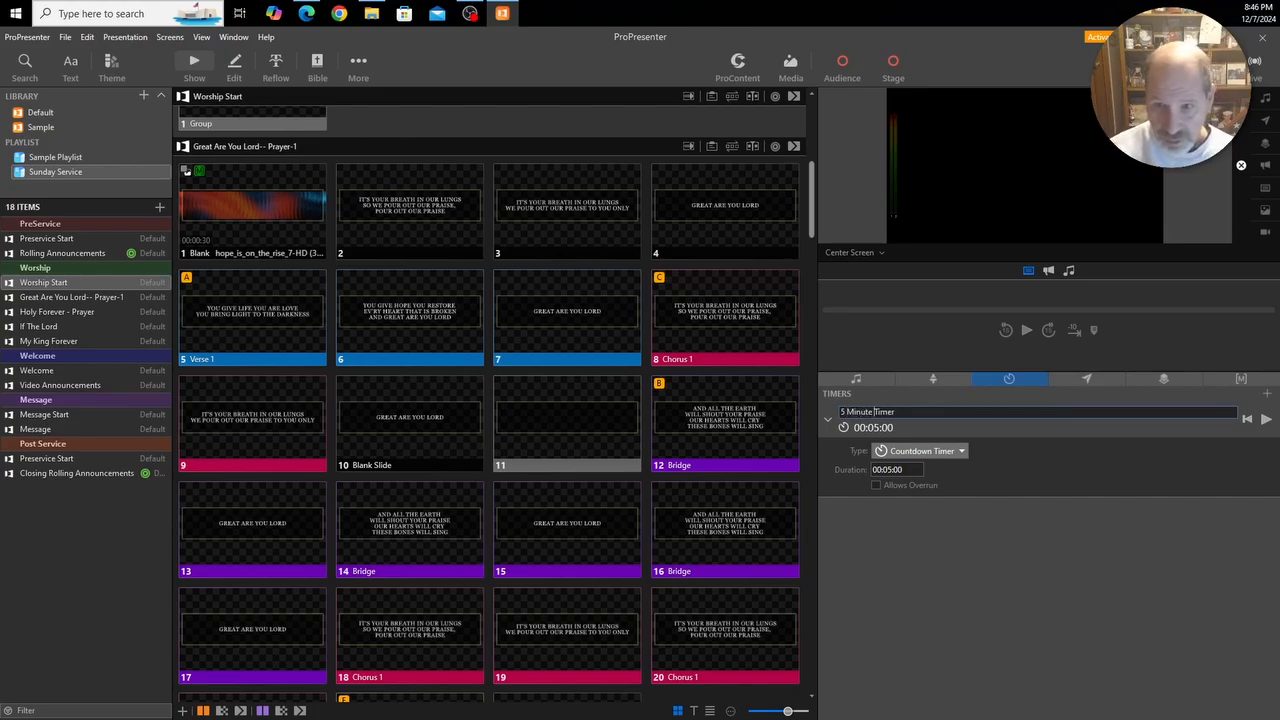
pyautogui.write(' Countdown')
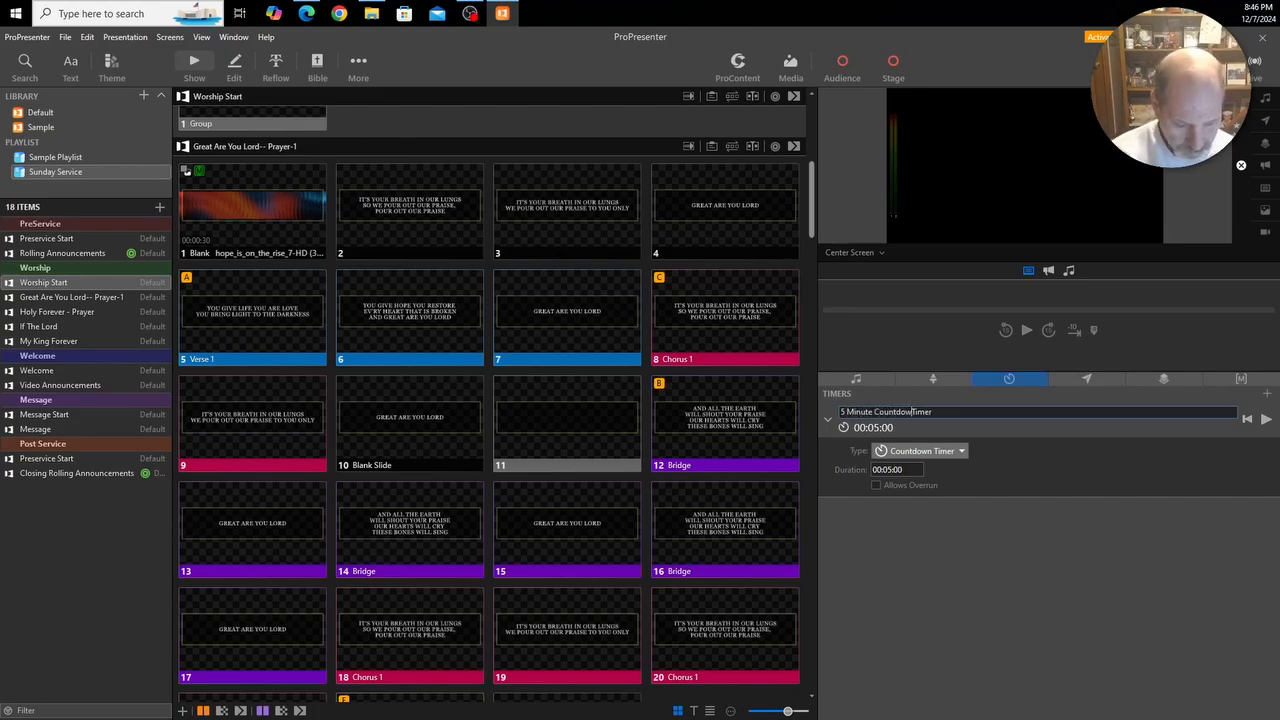
pyautogui.press('Delete')
pyautogui.press('Delete')
pyautogui.press('Delete')
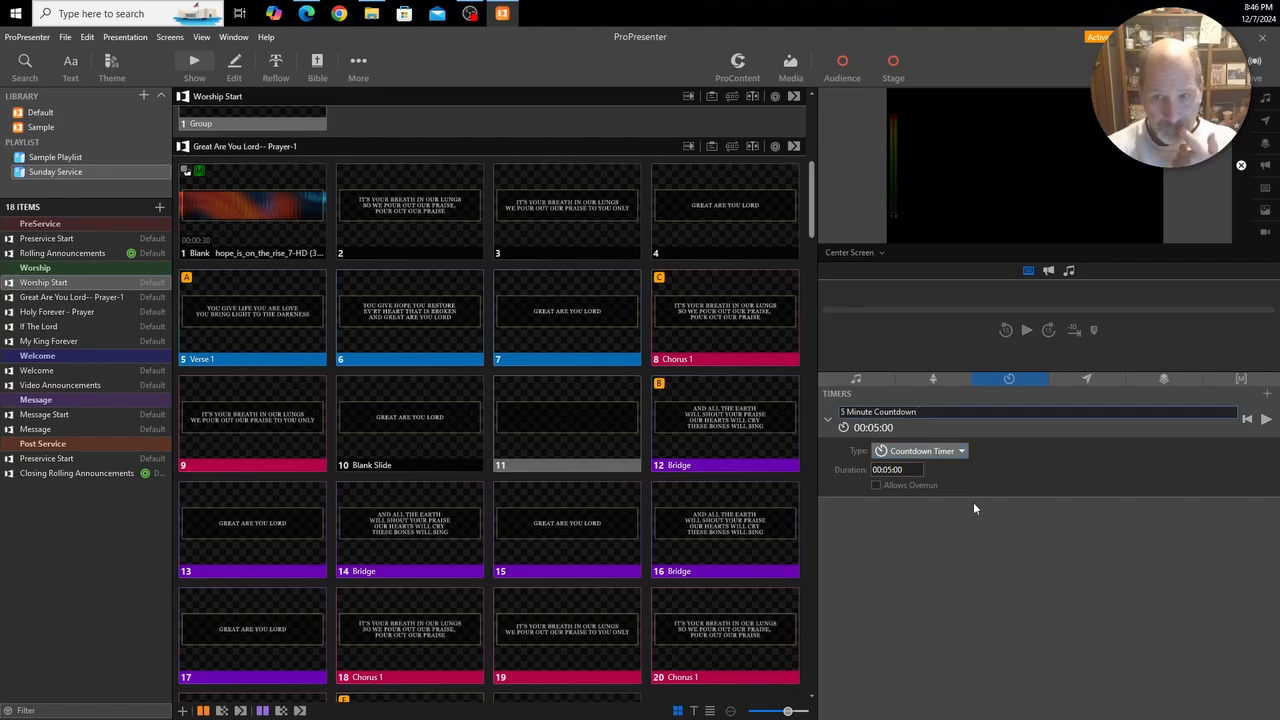
pyautogui.click(1266, 419)
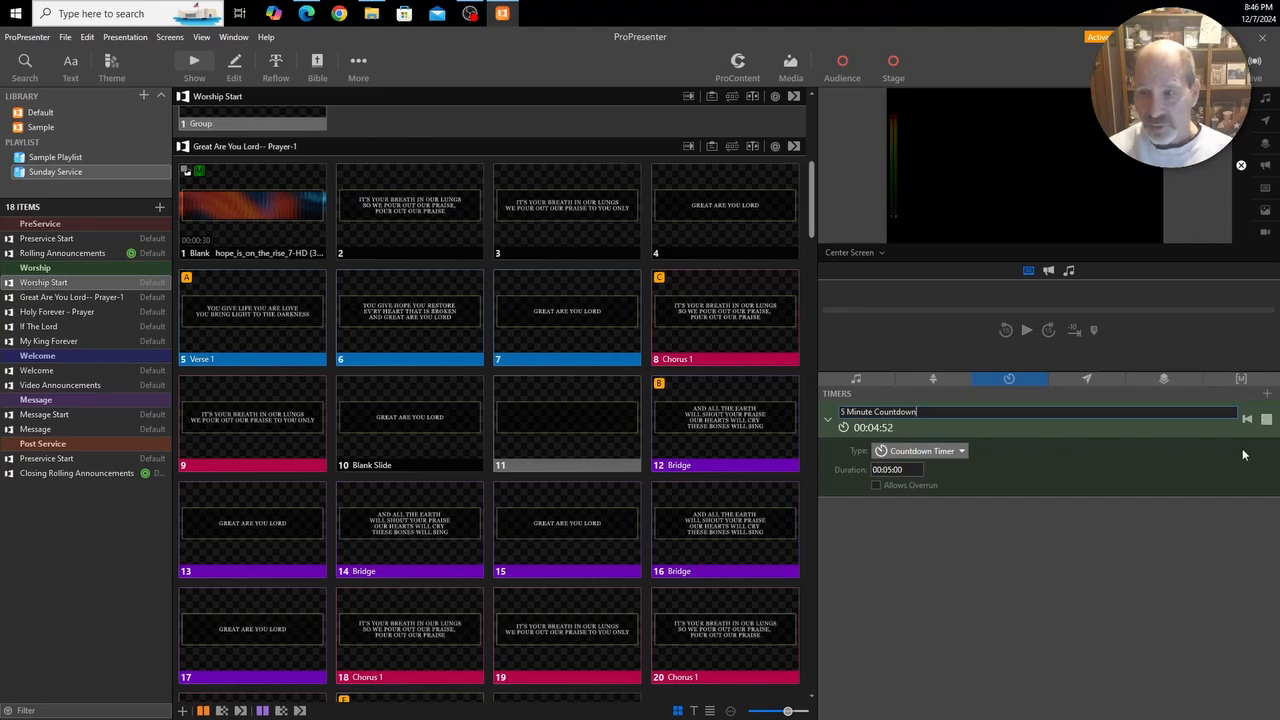
pyautogui.click(1266, 421)
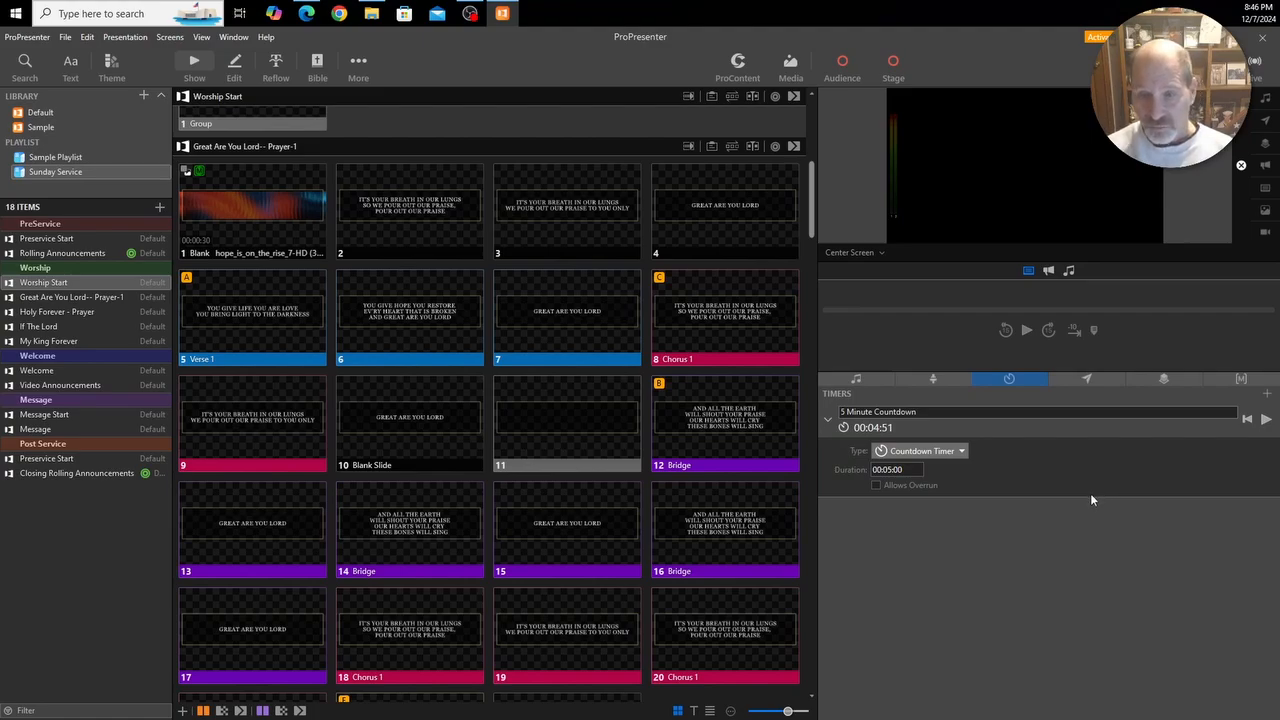
# Open the theme editor and add a slide named "Countdown" to the Highway theme.
pyautogui.click(358, 62)
pyautogui.click(380, 104)
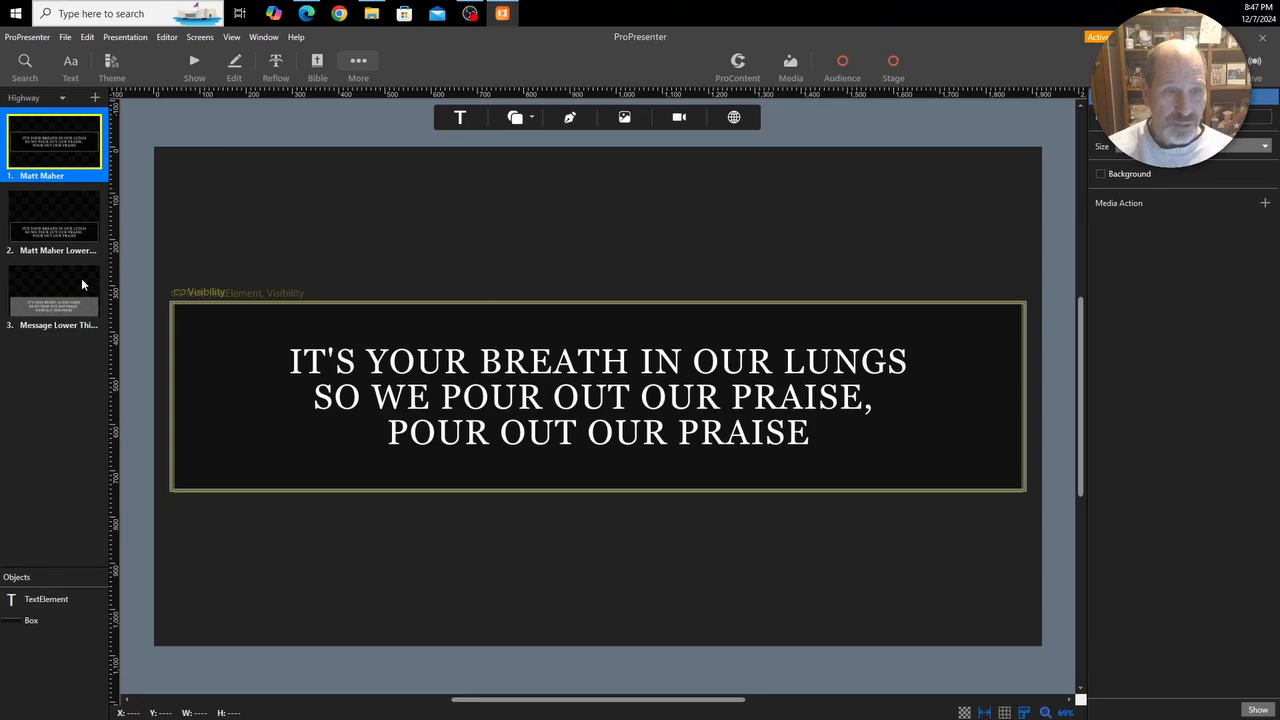
pyautogui.click(95, 97)
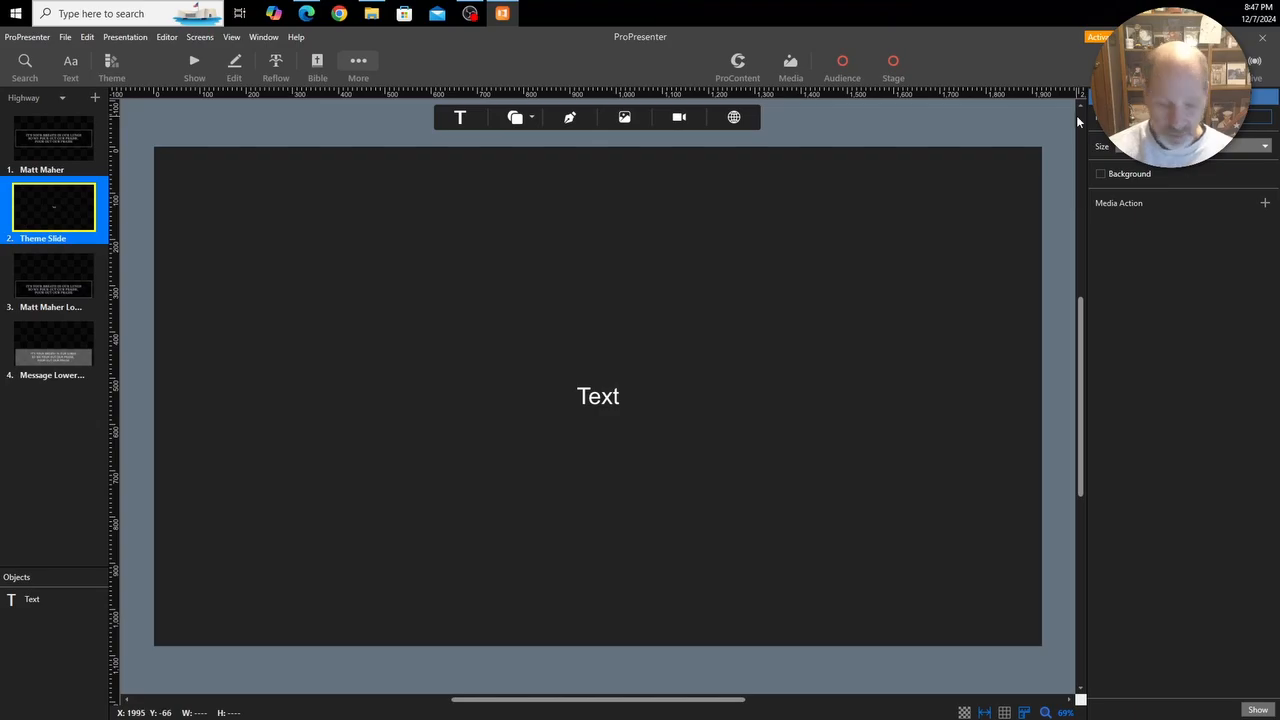
pyautogui.write('Count')
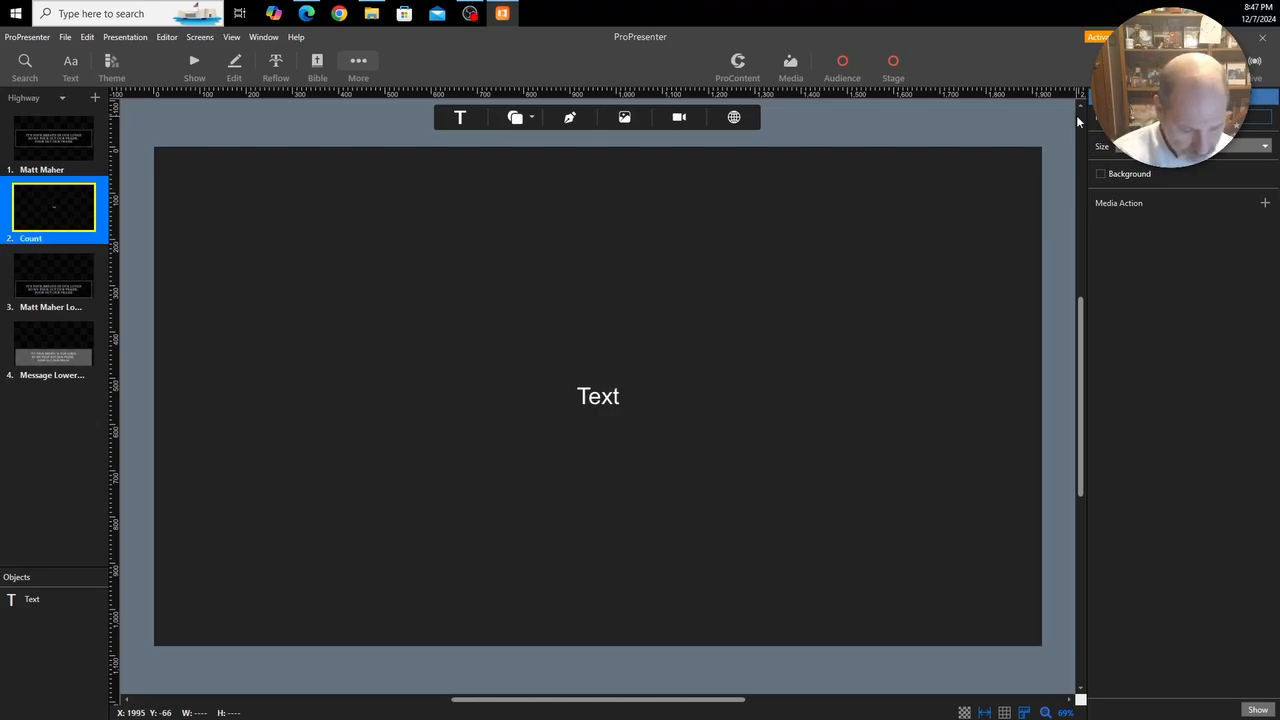
pyautogui.write('down')
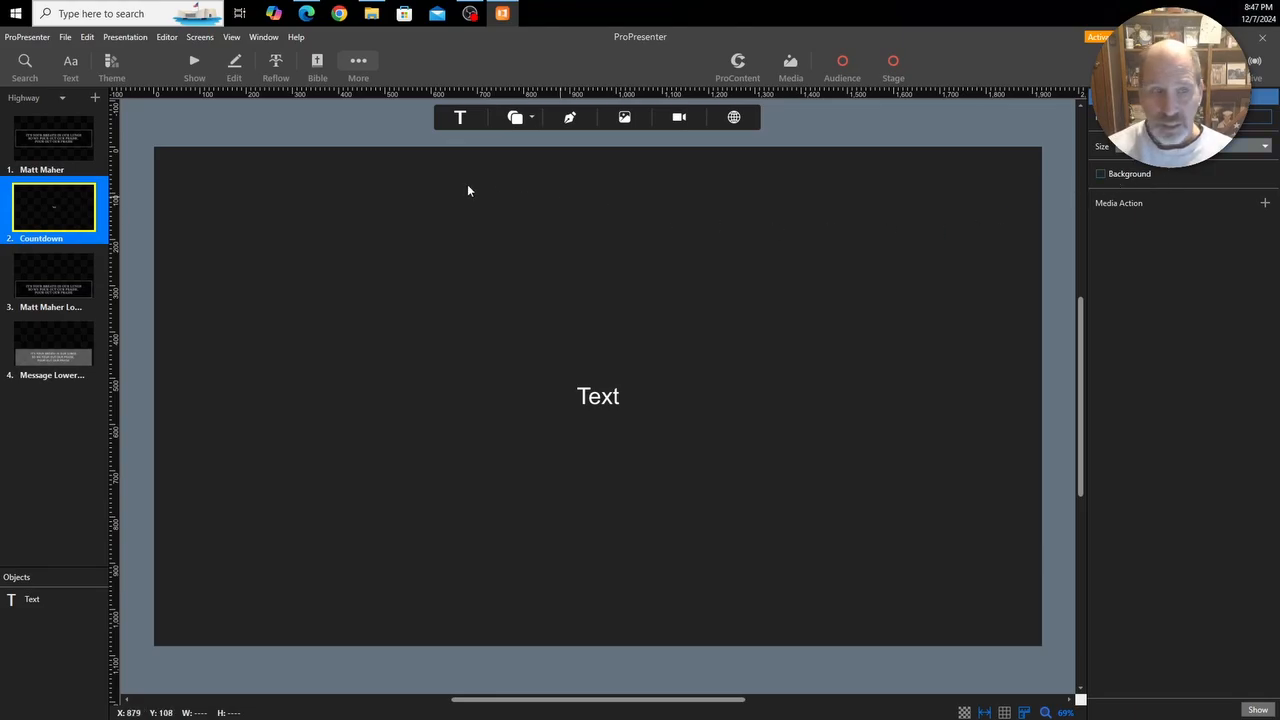
# Set the scaling of the Countdown slide's text box to "Text up or down".
pyautogui.click(603, 401)
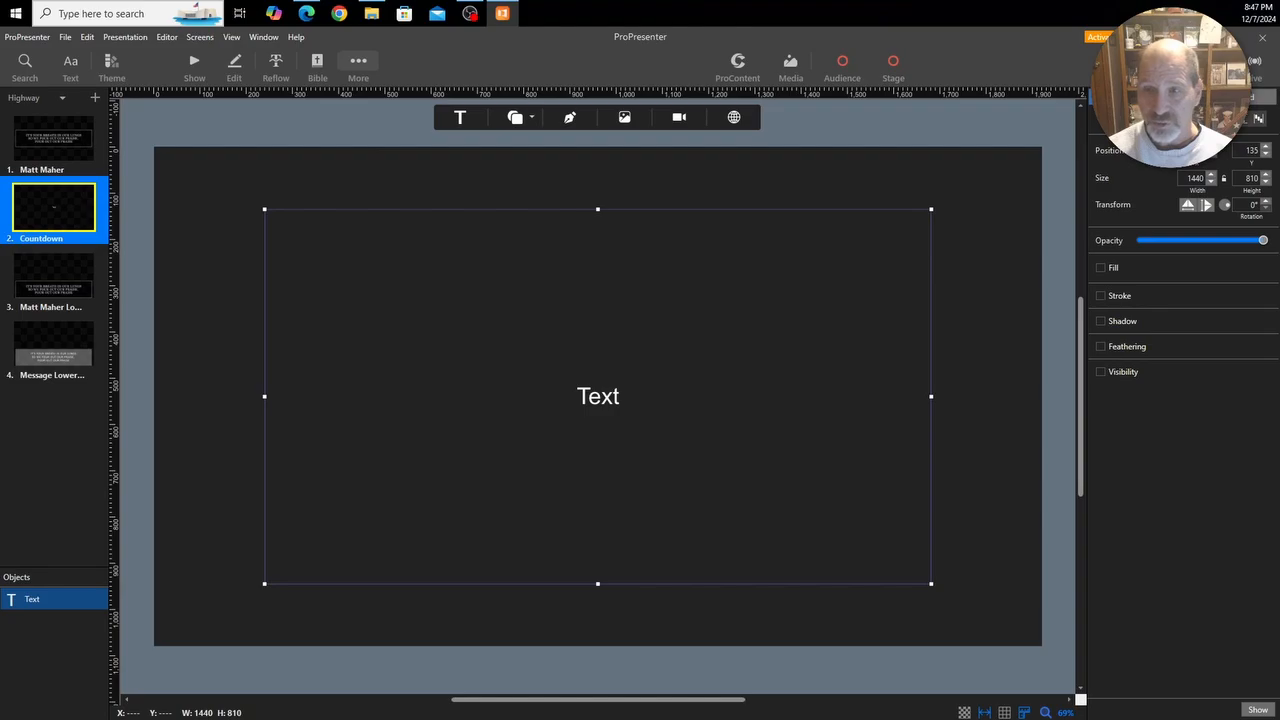
pyautogui.click(1183, 97)
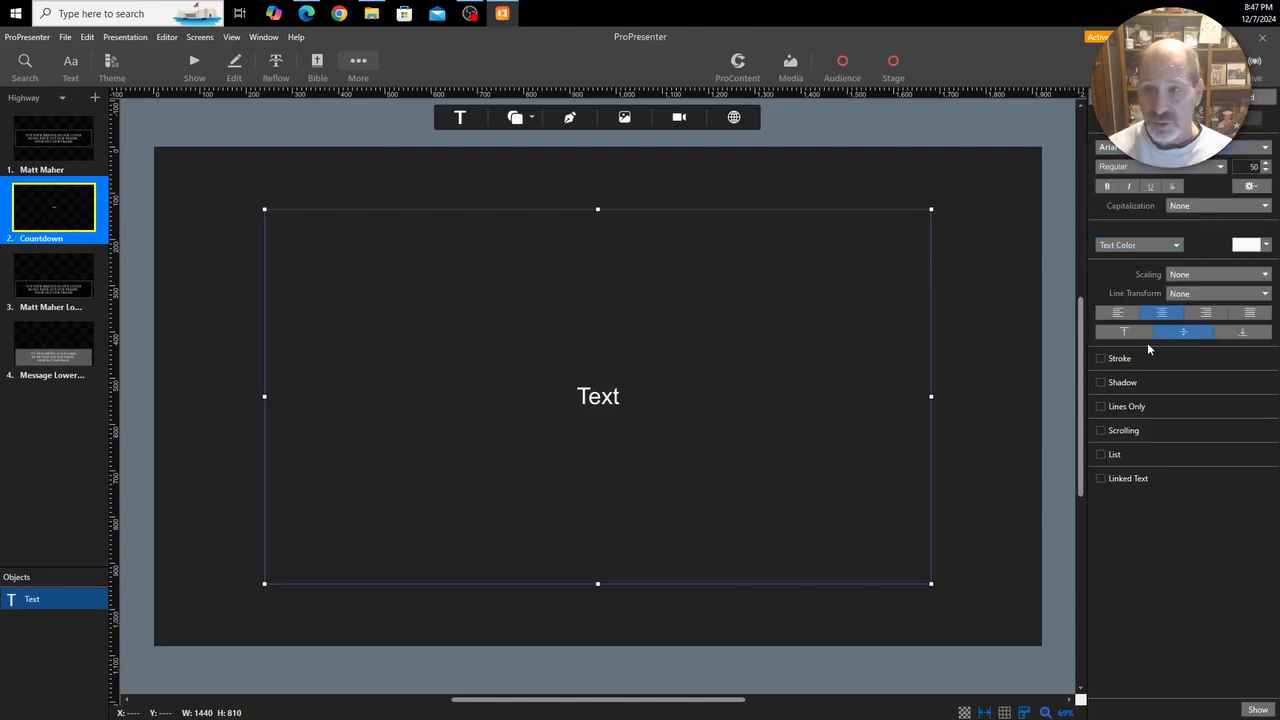
pyautogui.click(1186, 275)
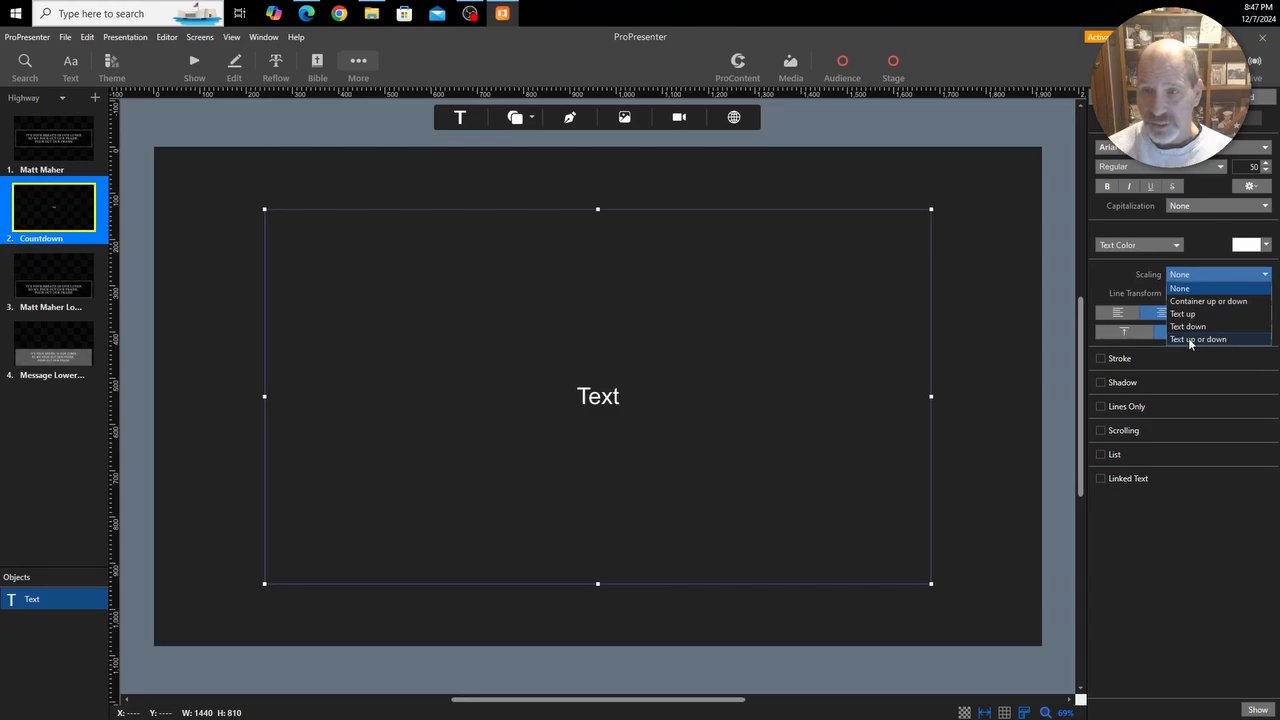
pyautogui.click(1198, 339)
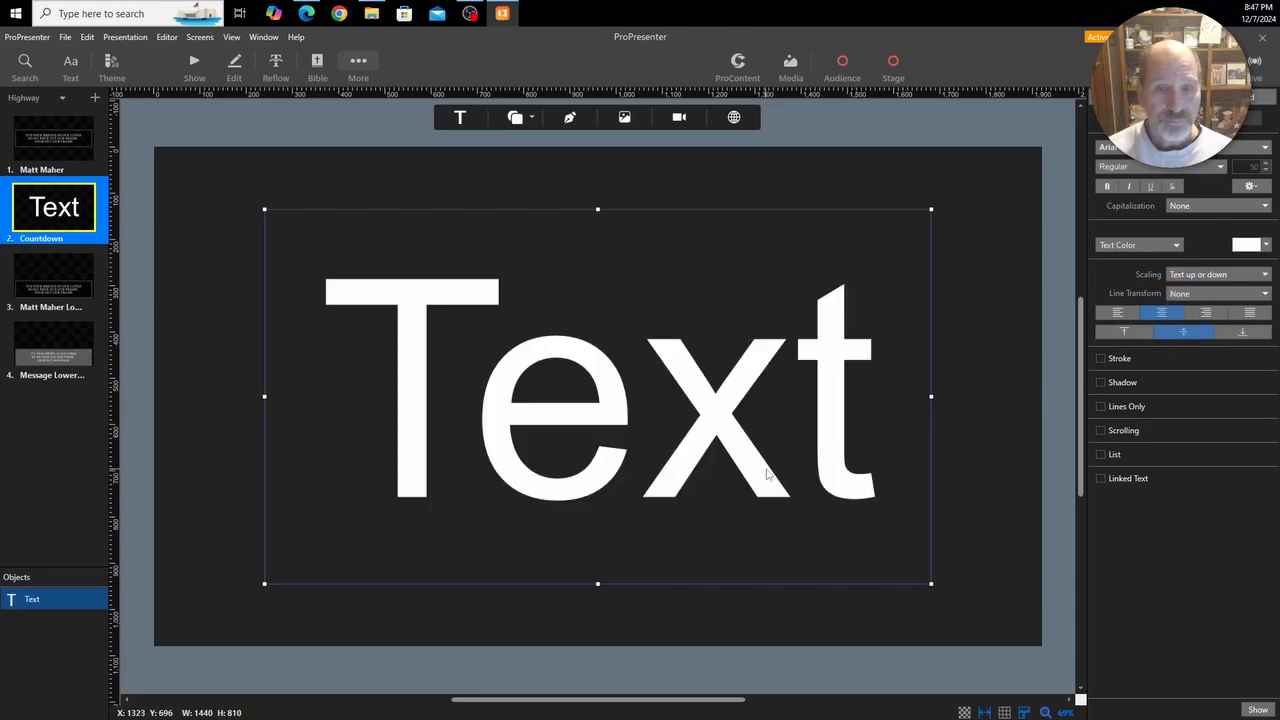
# Replace the placeholder text on the Countdown theme slide with "5:00".
pyautogui.doubleClick(597, 425)
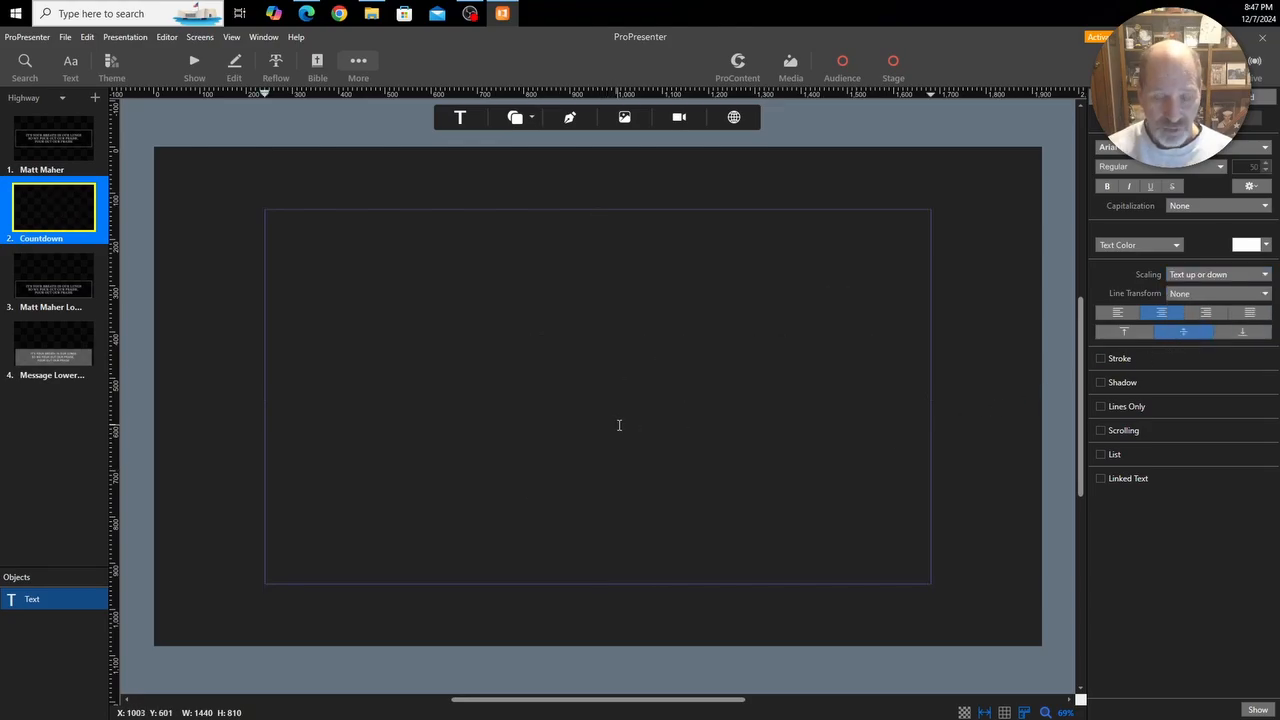
pyautogui.write('5')
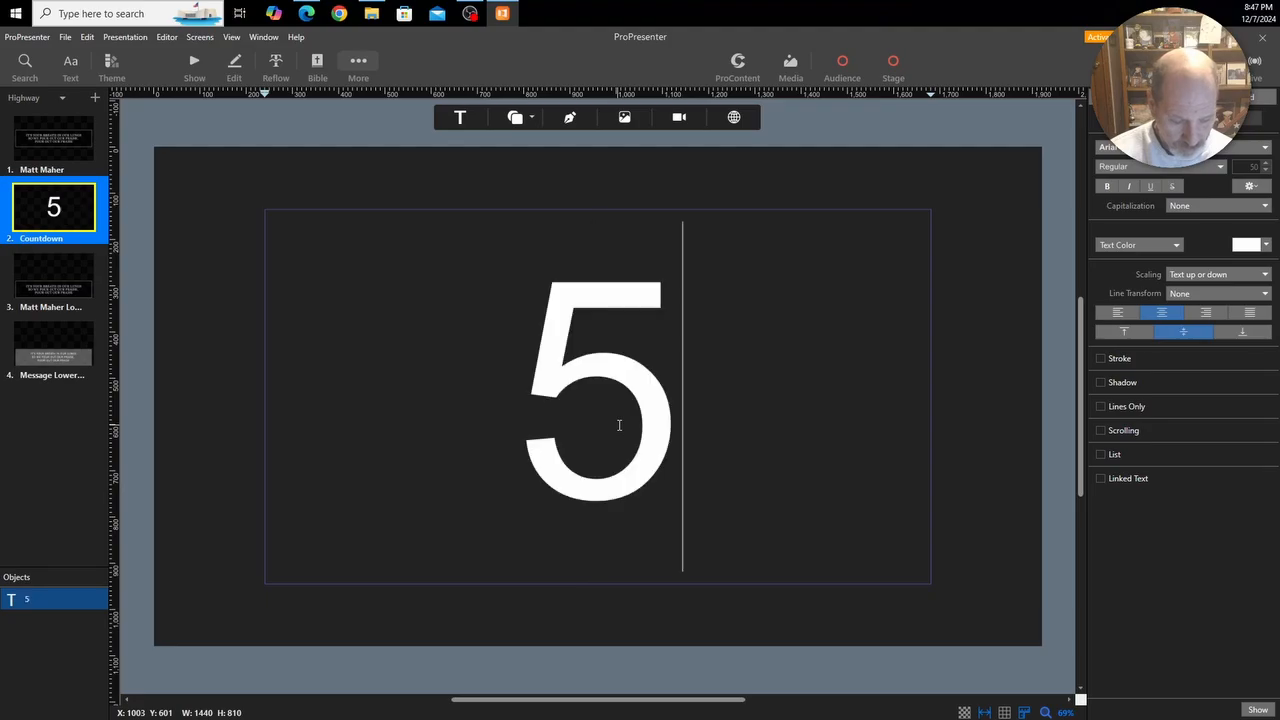
pyautogui.write(':00')
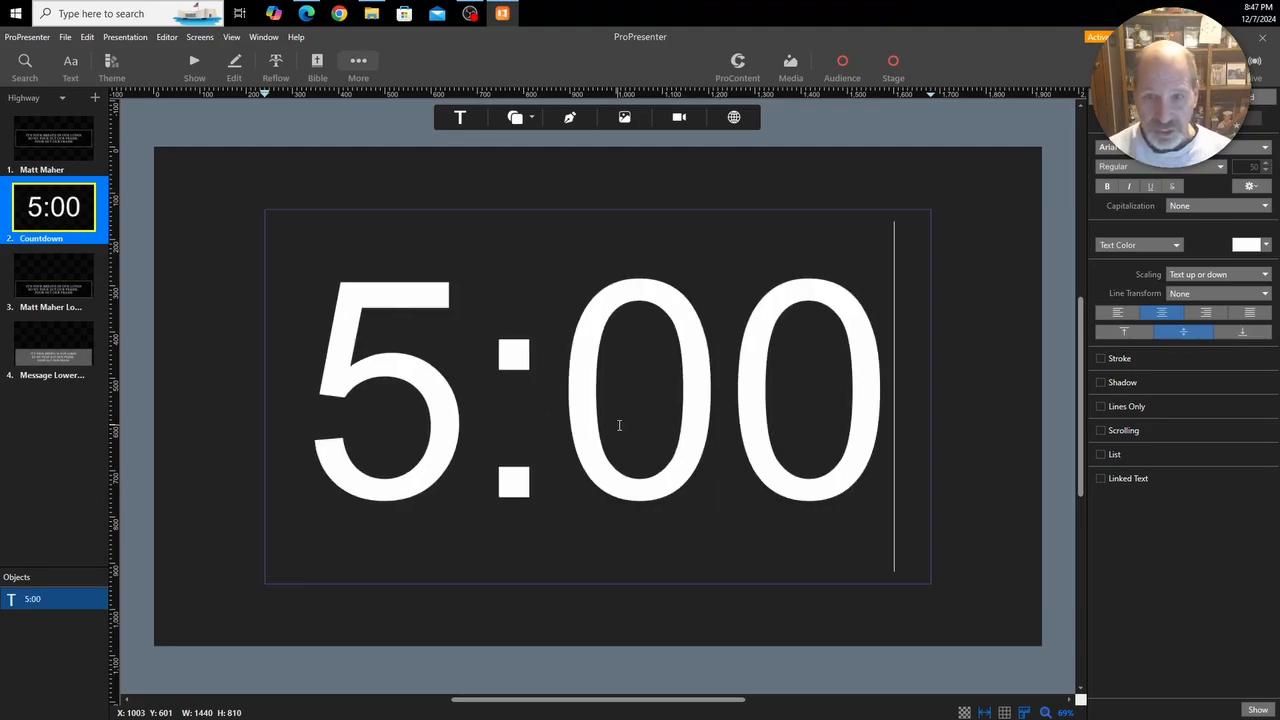
pyautogui.click(977, 510)
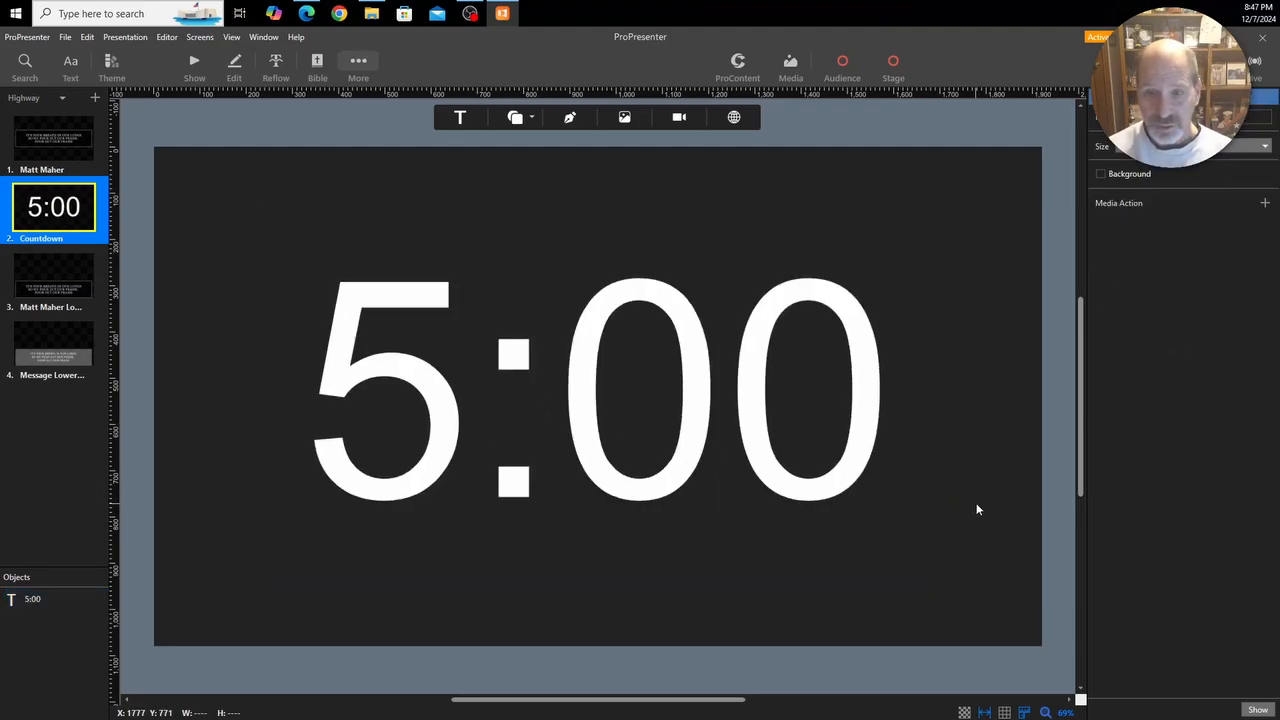
# Change the font of the 5:00 text on the Countdown theme slide to Impact.
pyautogui.click(700, 450)
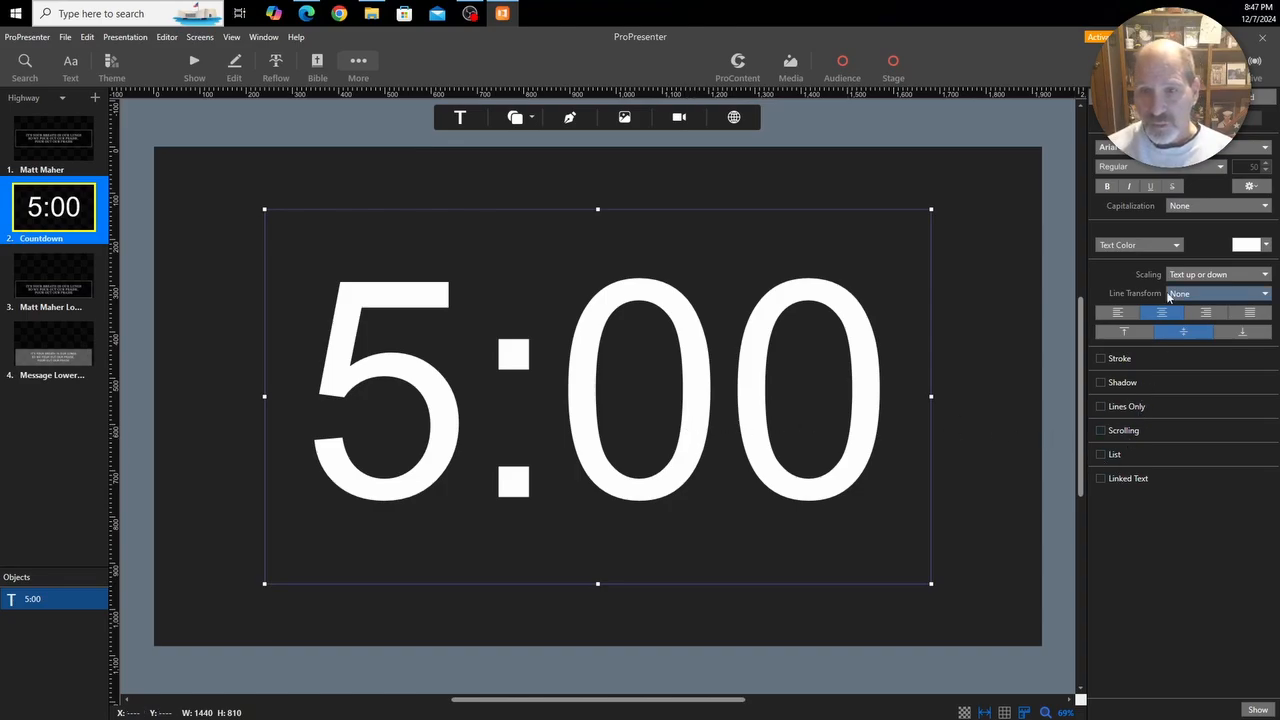
pyautogui.click(1121, 150)
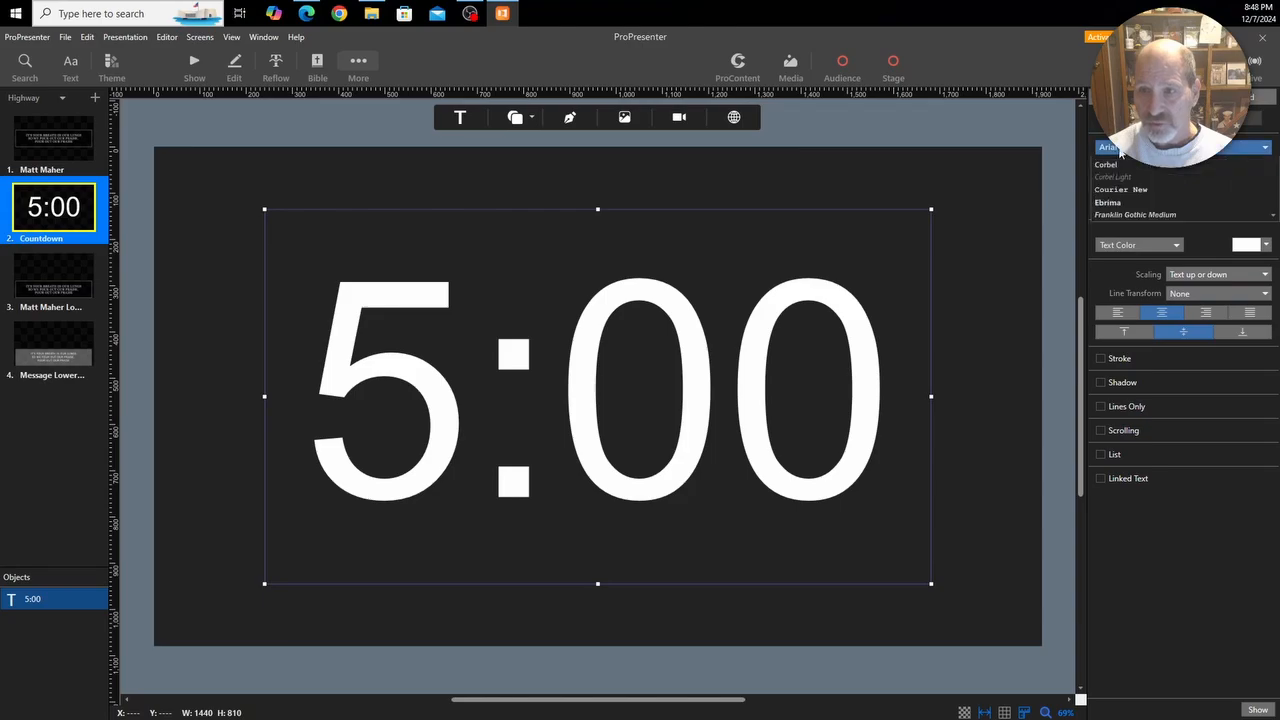
pyautogui.scroll(-1, 1132, 192)
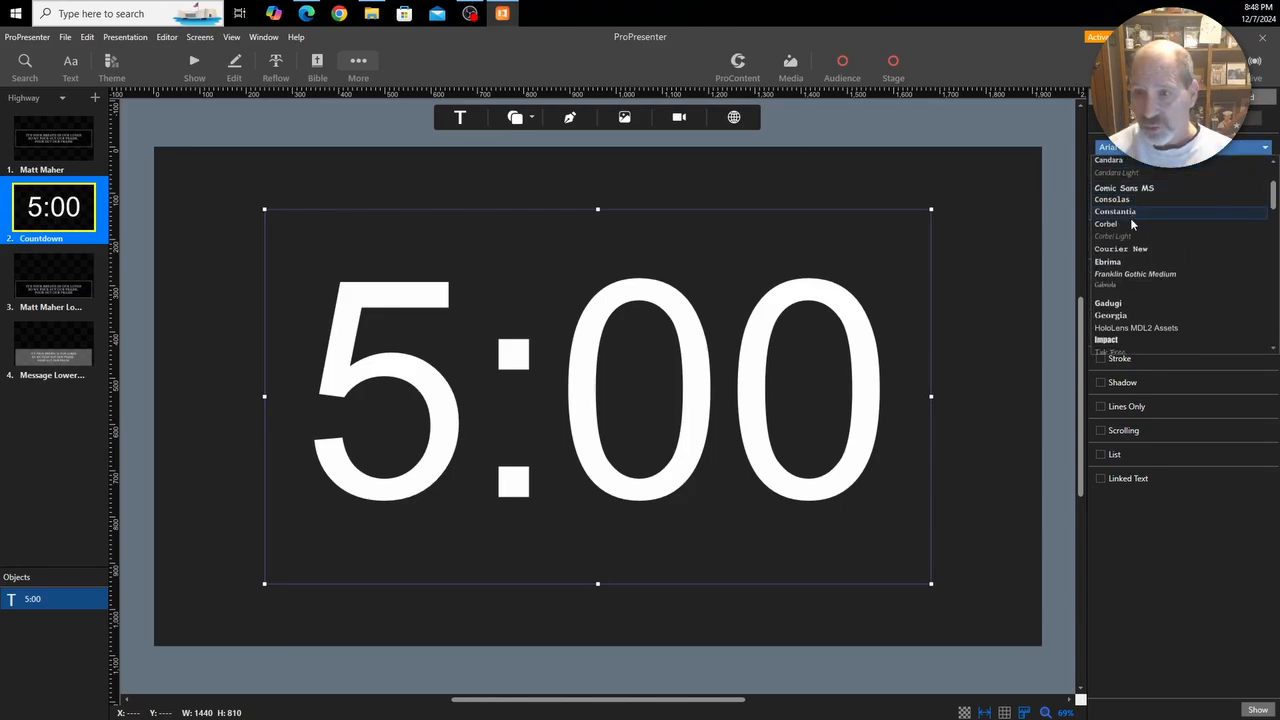
pyautogui.scroll(-2, 1132, 228)
pyautogui.click(1106, 301)
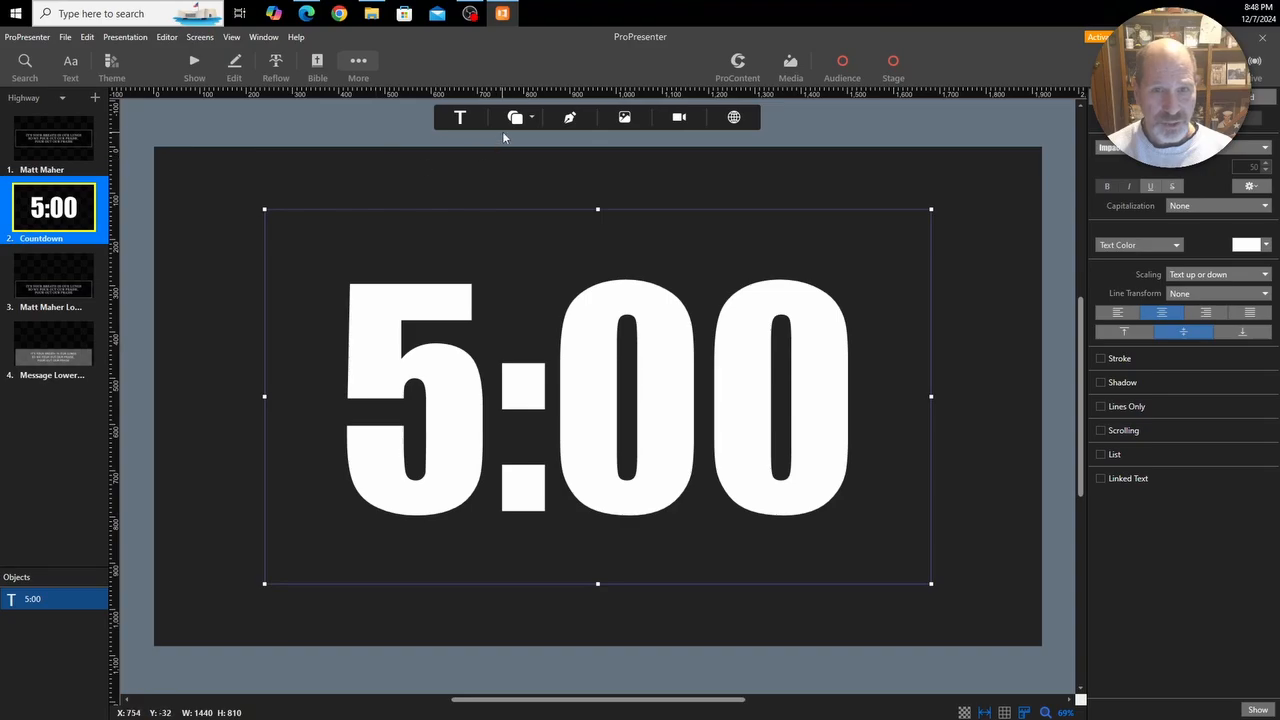
pyautogui.click(532, 119)
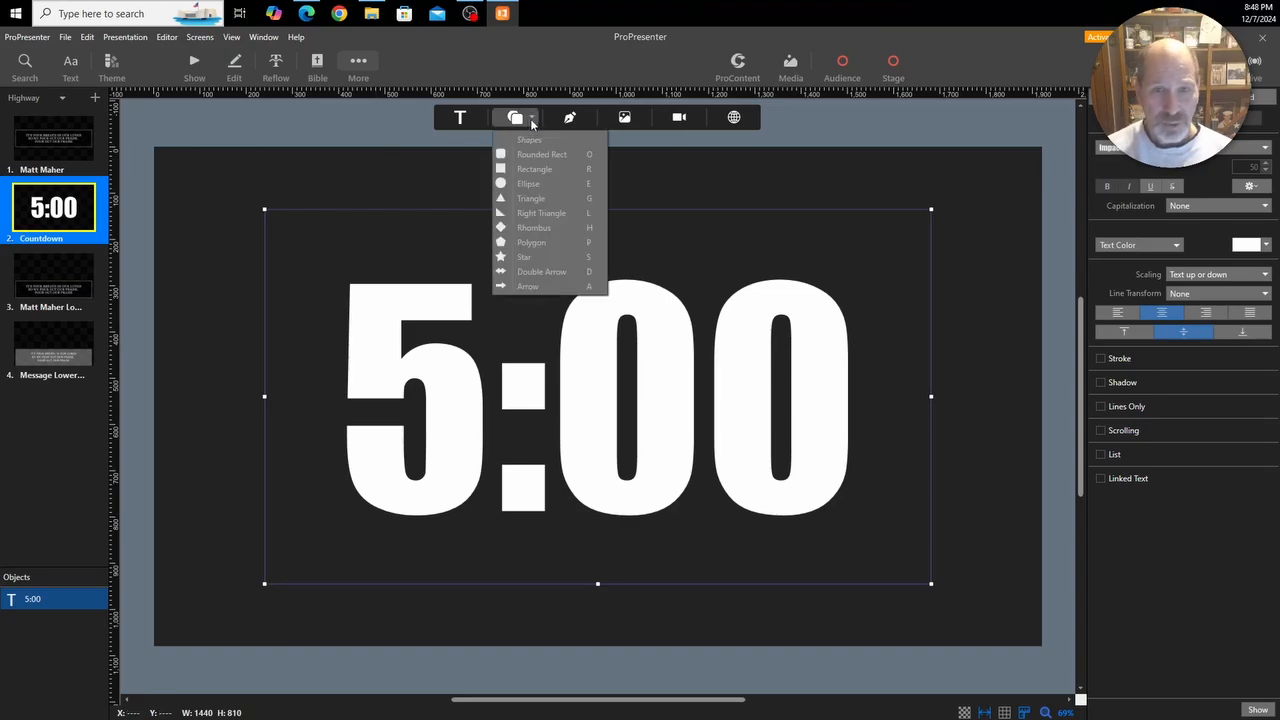
pyautogui.click(644, 177)
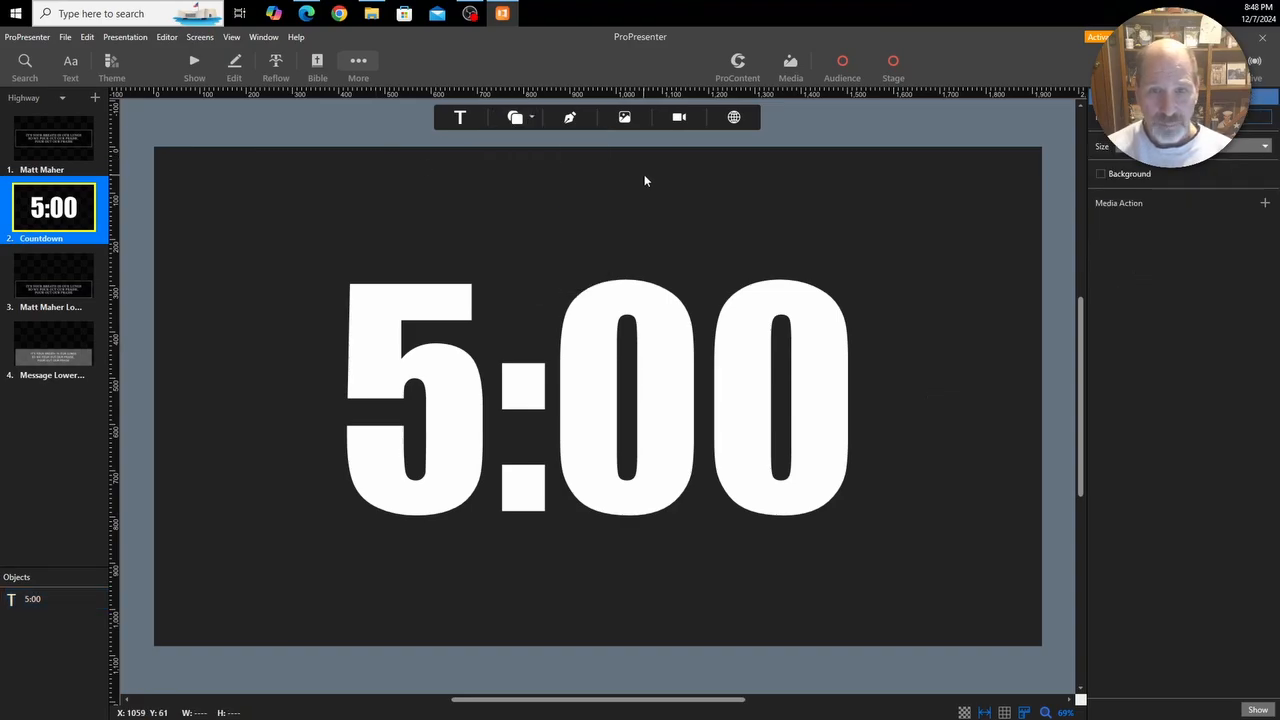
pyautogui.click(526, 117)
pyautogui.click(533, 171)
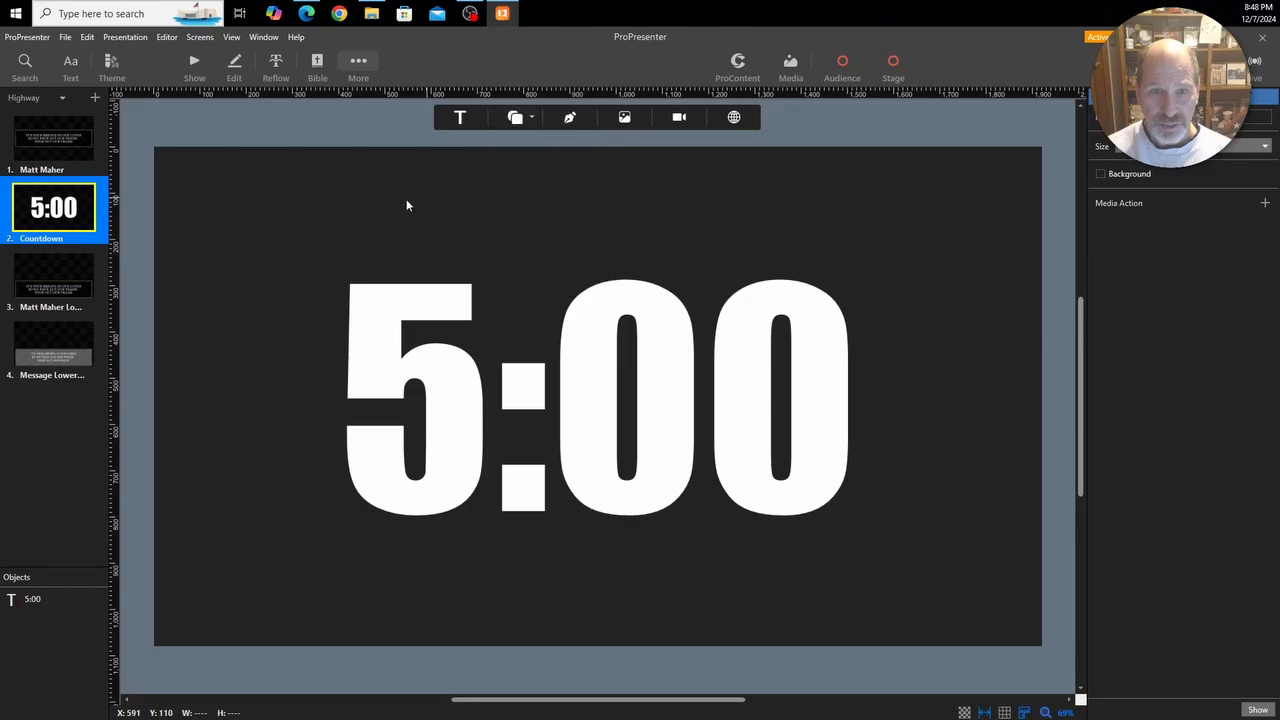
pyautogui.click(533, 124)
pyautogui.click(530, 169)
pyautogui.click(918, 400)
pyautogui.click(962, 362)
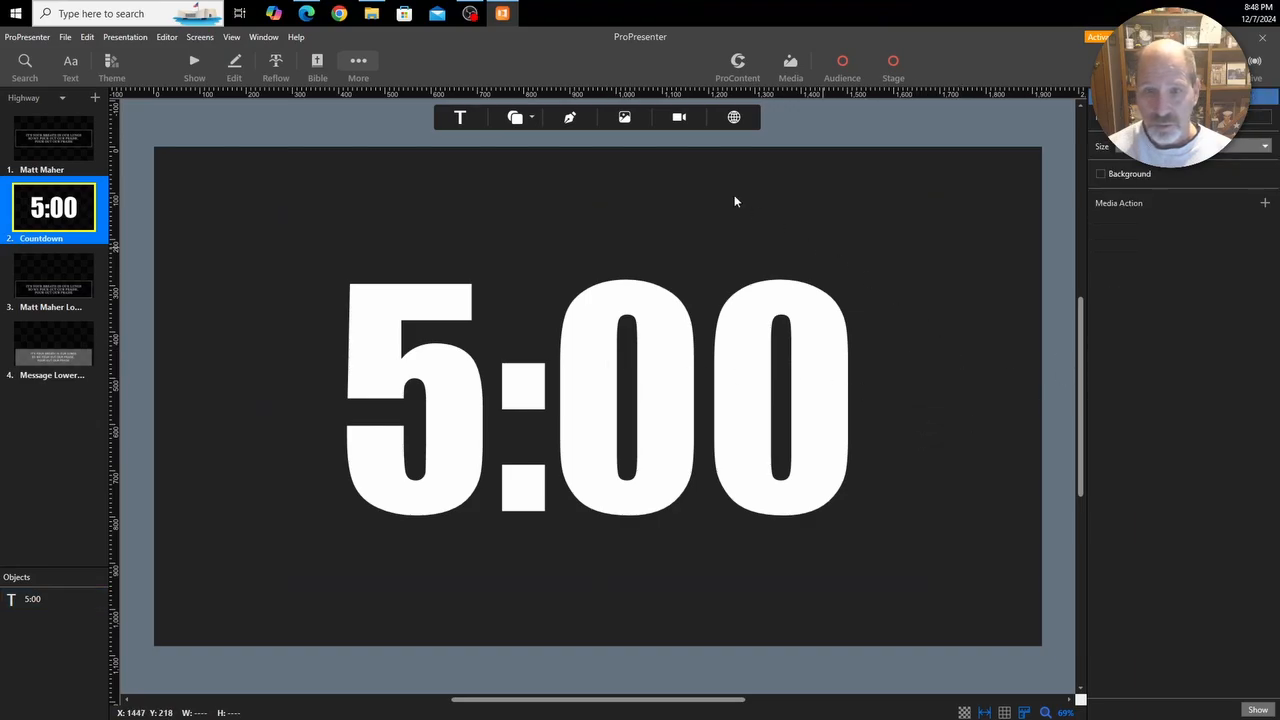
# Add a rounded rectangle about 1336 by 680 around the center of the slide and place it behind the 5:00 text.
pyautogui.click(530, 119)
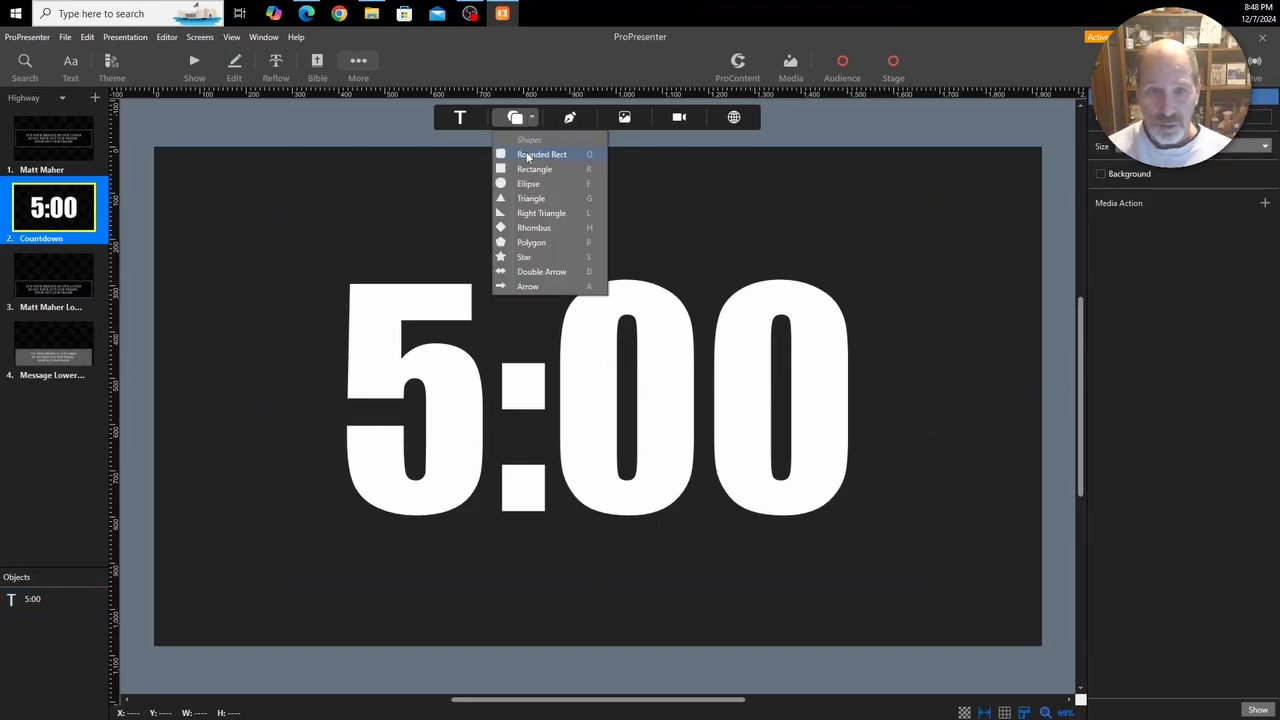
pyautogui.click(530, 155)
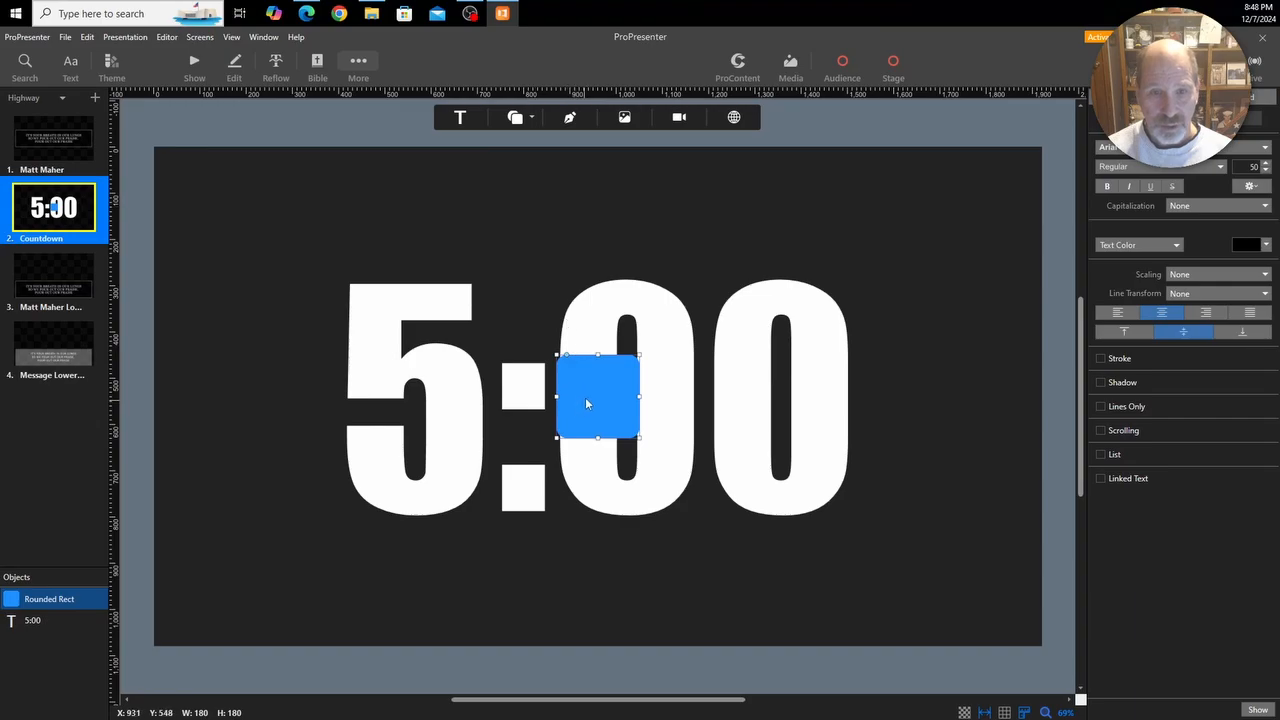
pyautogui.moveTo(585, 397); pyautogui.dragTo(310, 285)
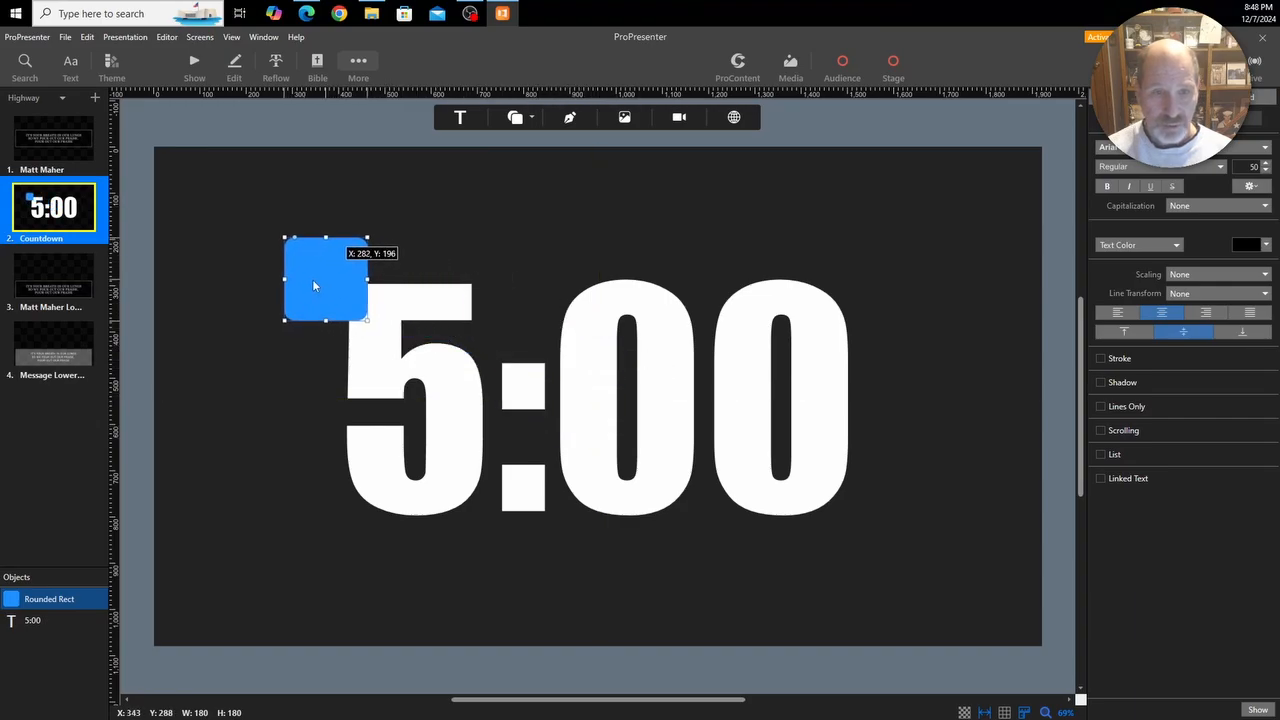
pyautogui.moveTo(369, 321); pyautogui.dragTo(902, 551)
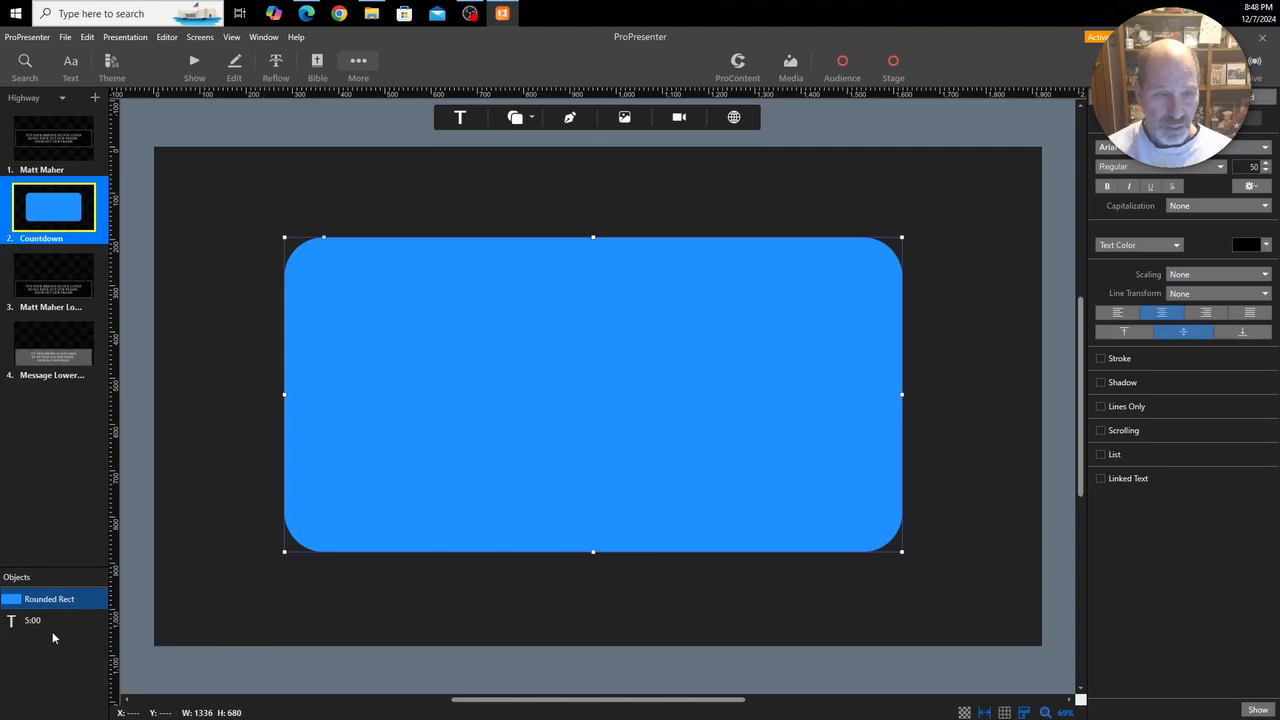
pyautogui.moveTo(36, 621); pyautogui.dragTo(37, 595)
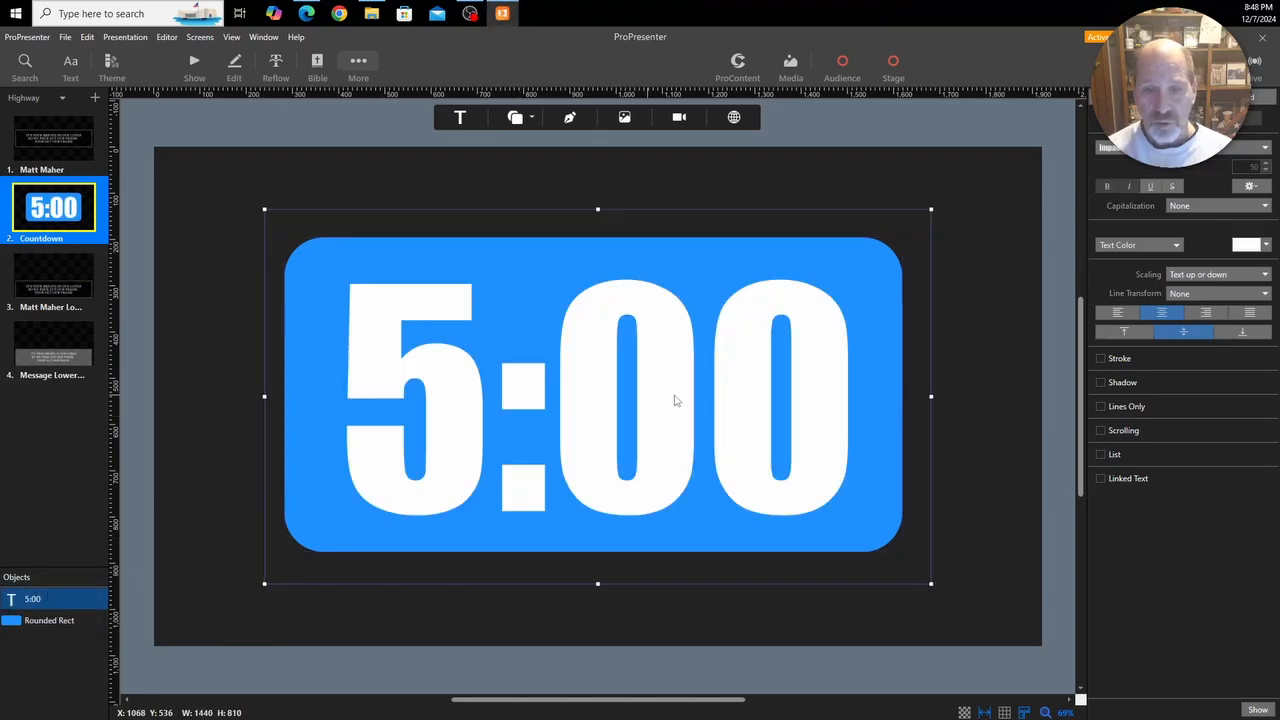
# Set both the text color and the fill color of the rounded rectangle to white.
pyautogui.click(39, 621)
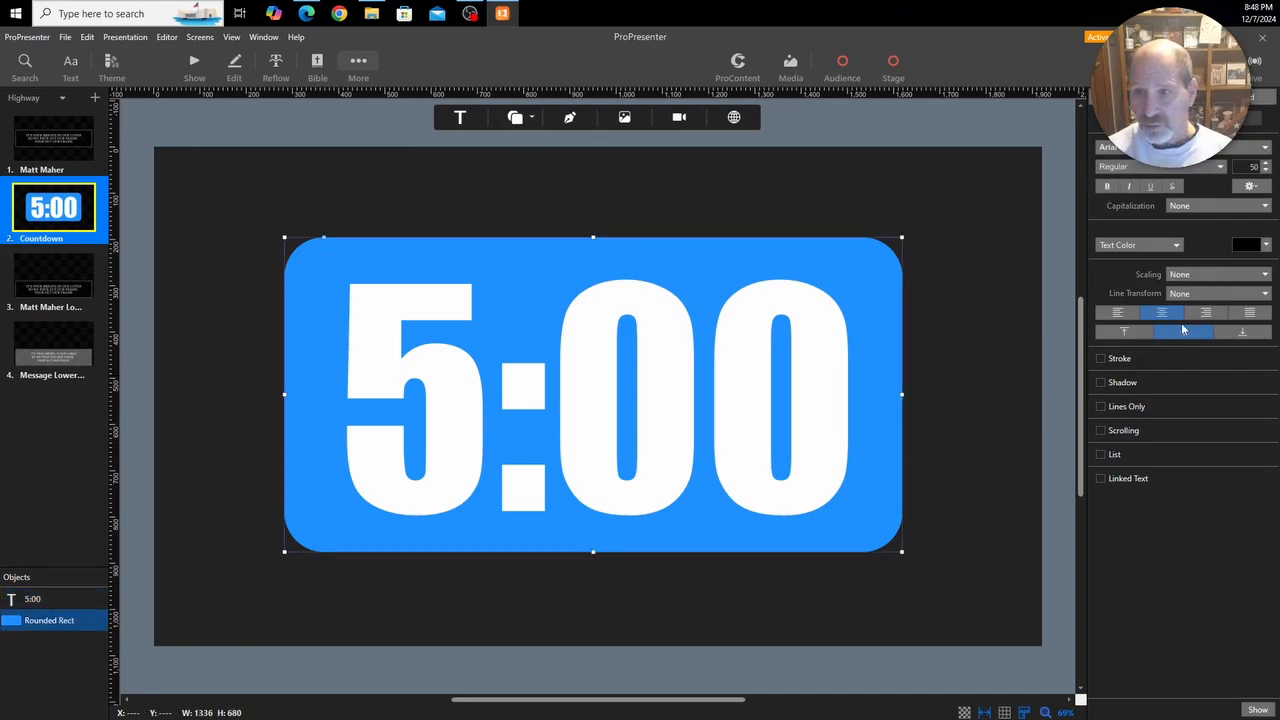
pyautogui.click(1266, 245)
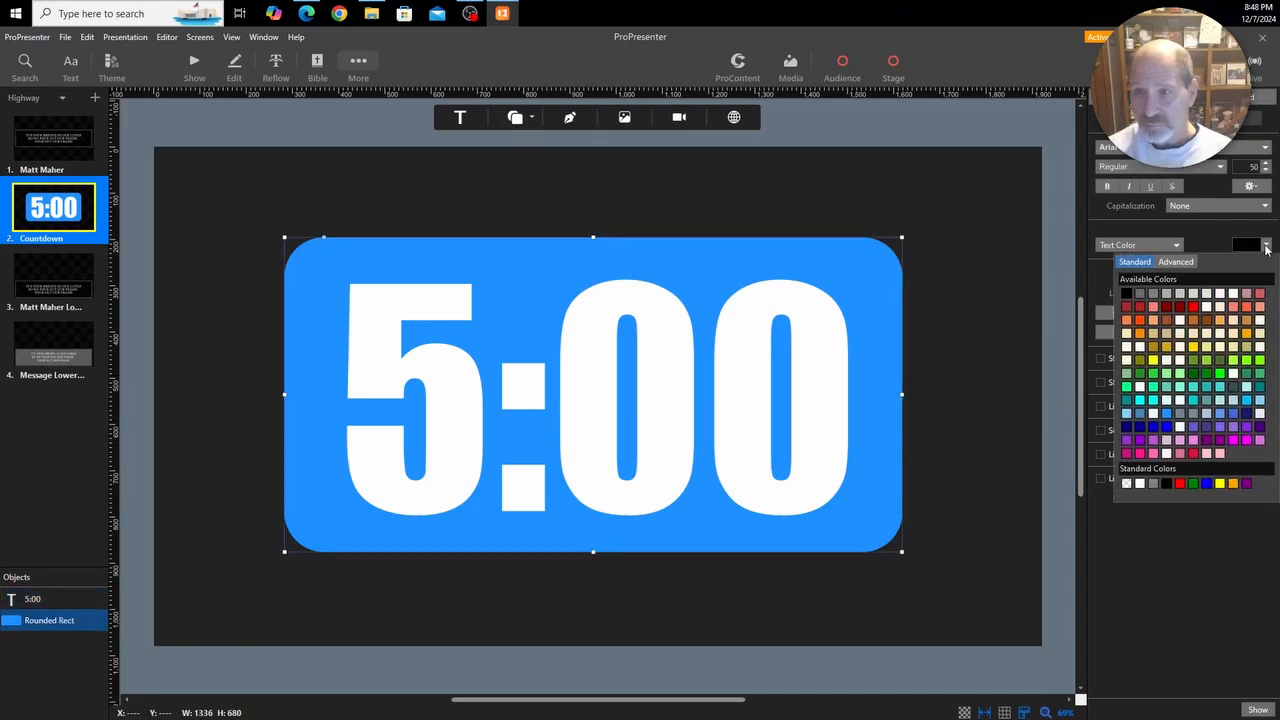
pyautogui.click(1140, 483)
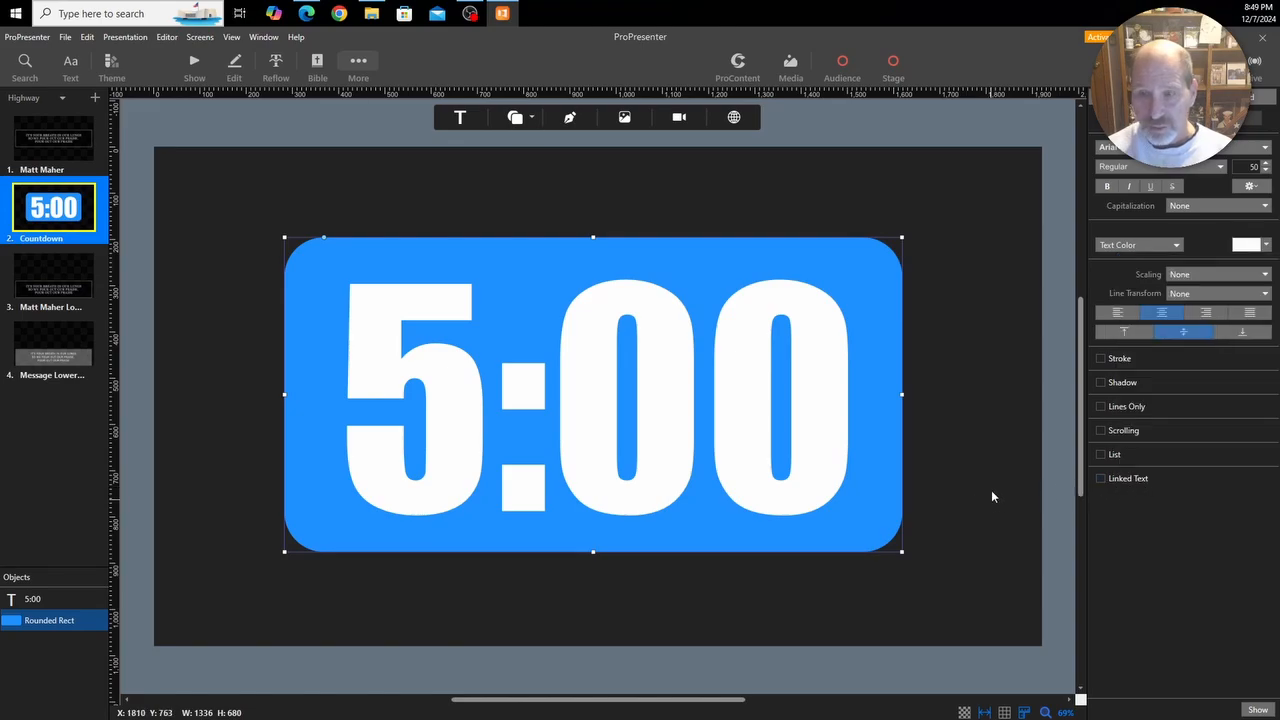
pyautogui.click(1112, 97)
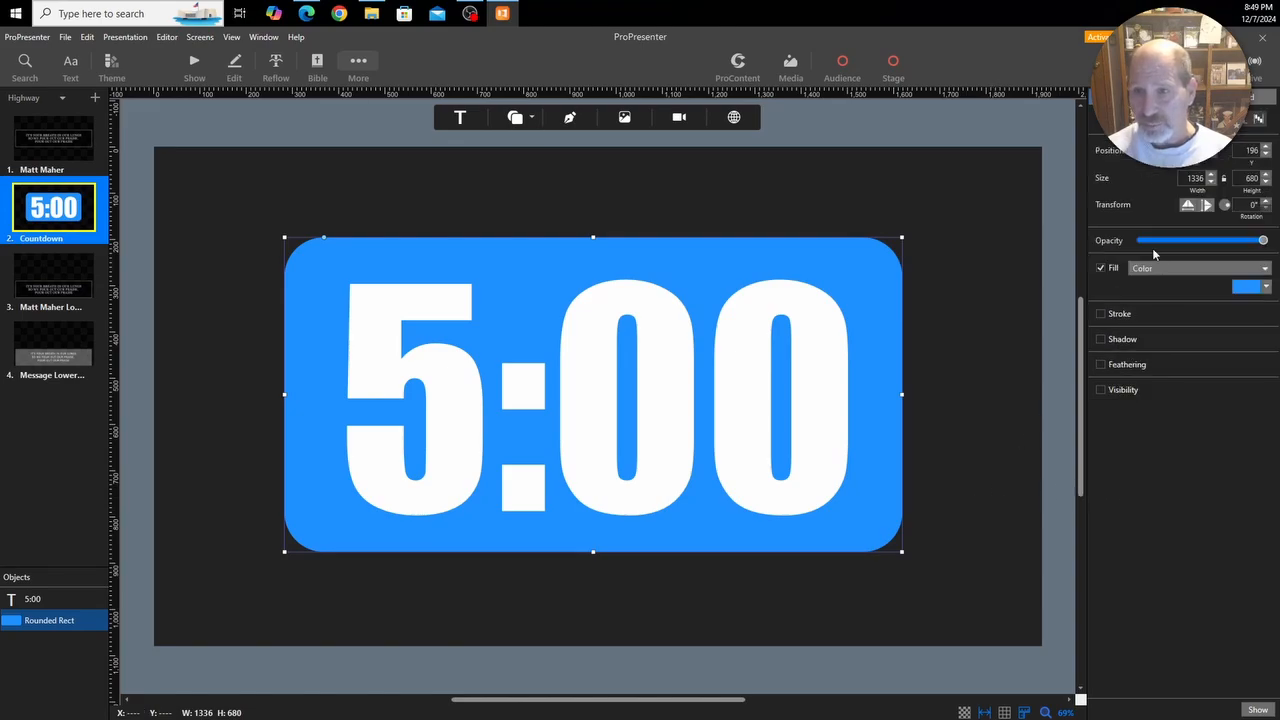
pyautogui.click(1267, 288)
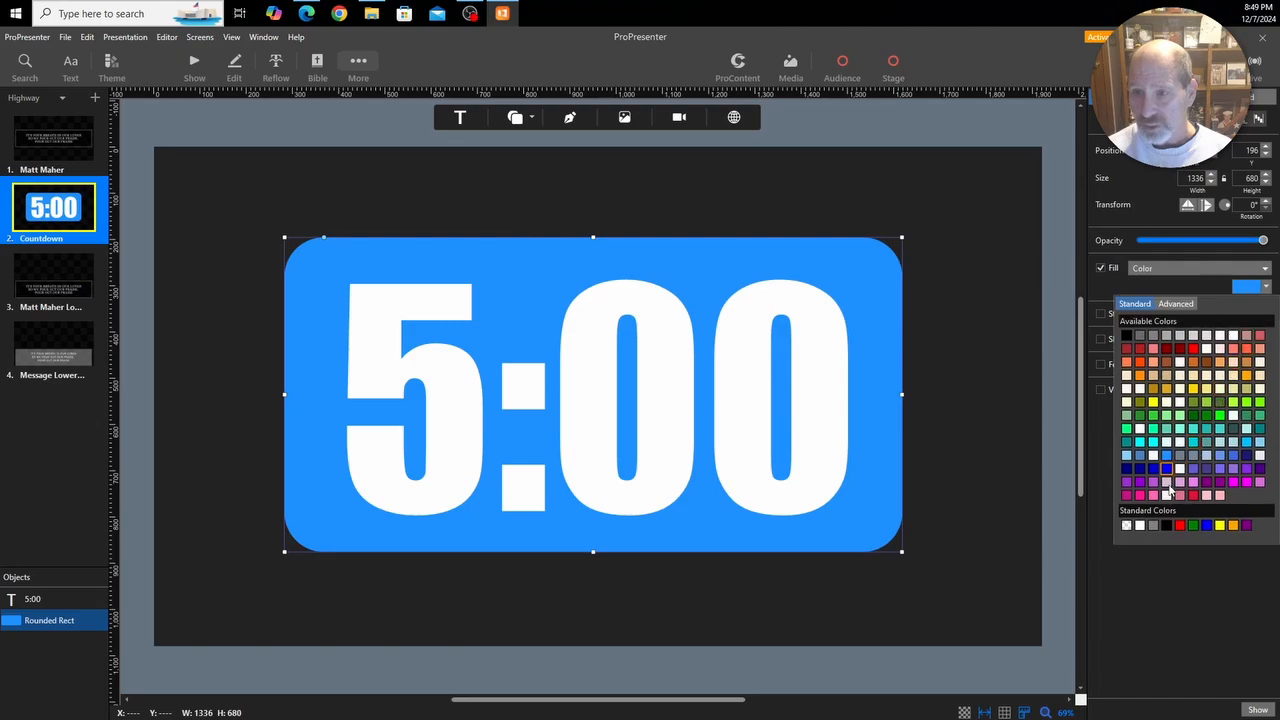
pyautogui.click(1139, 527)
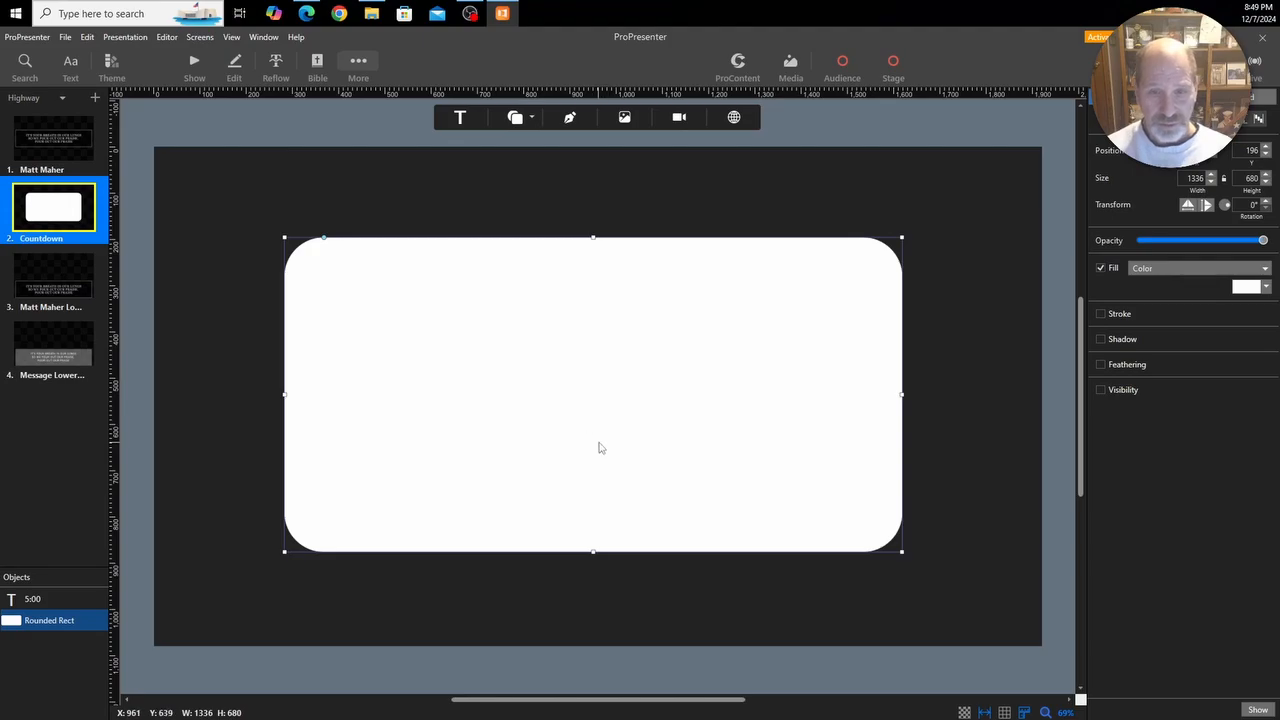
# Give the 5:00 text a black stroke with a width of 3.
pyautogui.click(30, 601)
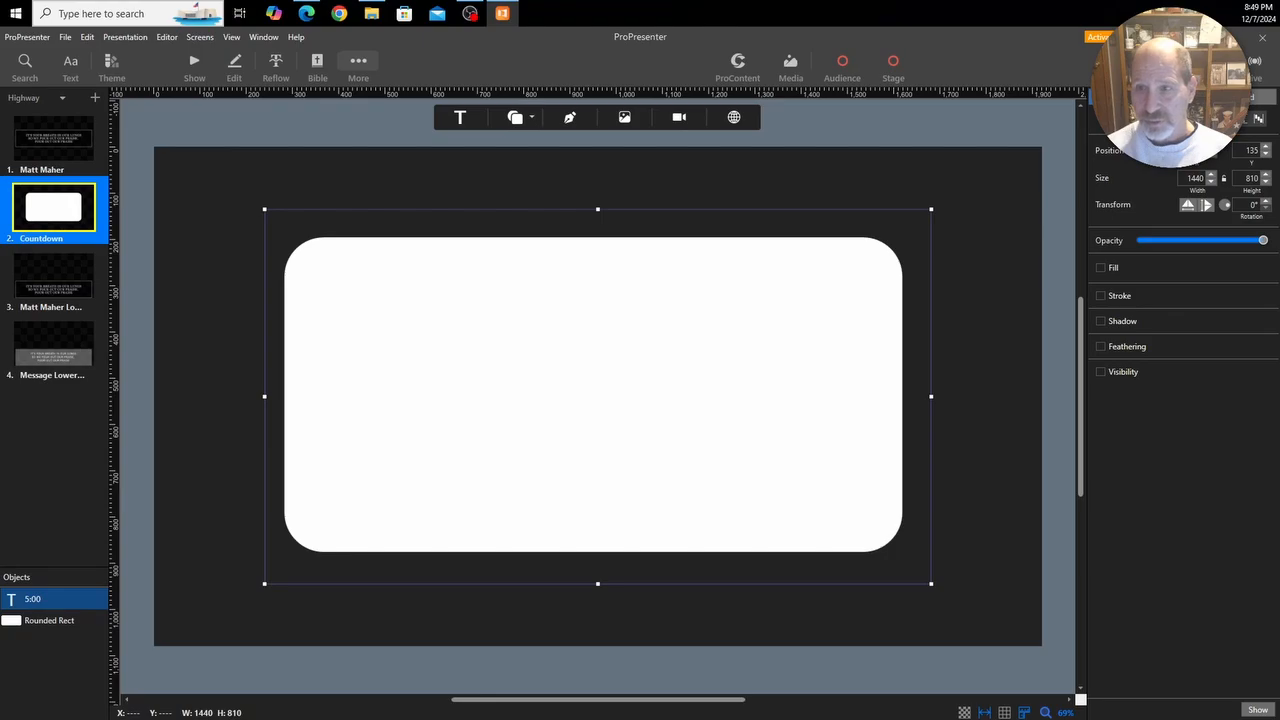
pyautogui.click(1183, 97)
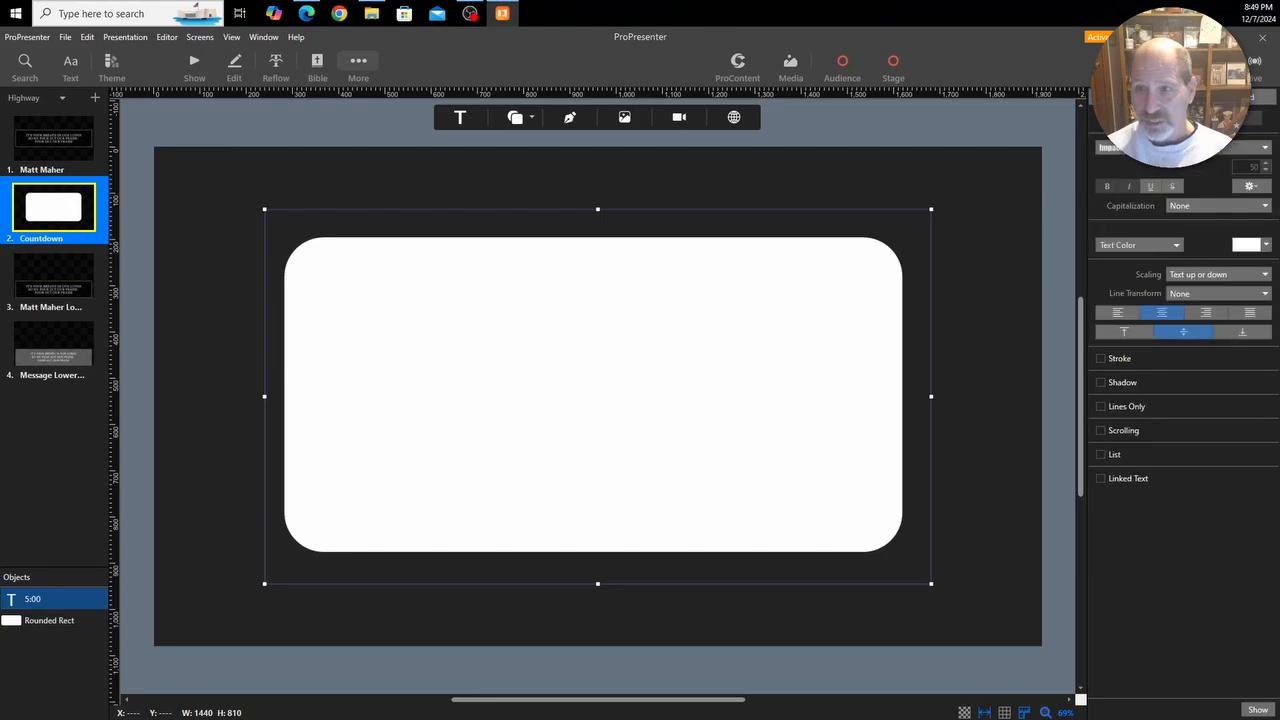
pyautogui.click(1101, 359)
pyautogui.click(1267, 360)
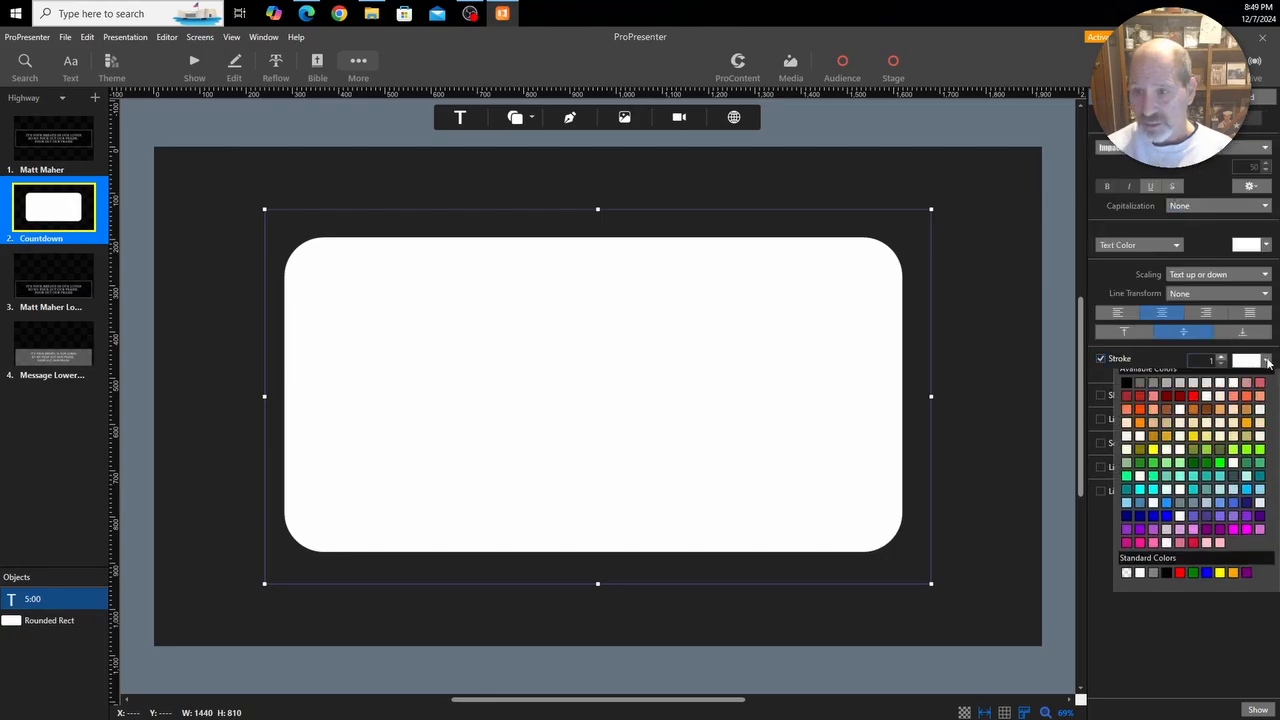
pyautogui.click(1166, 599)
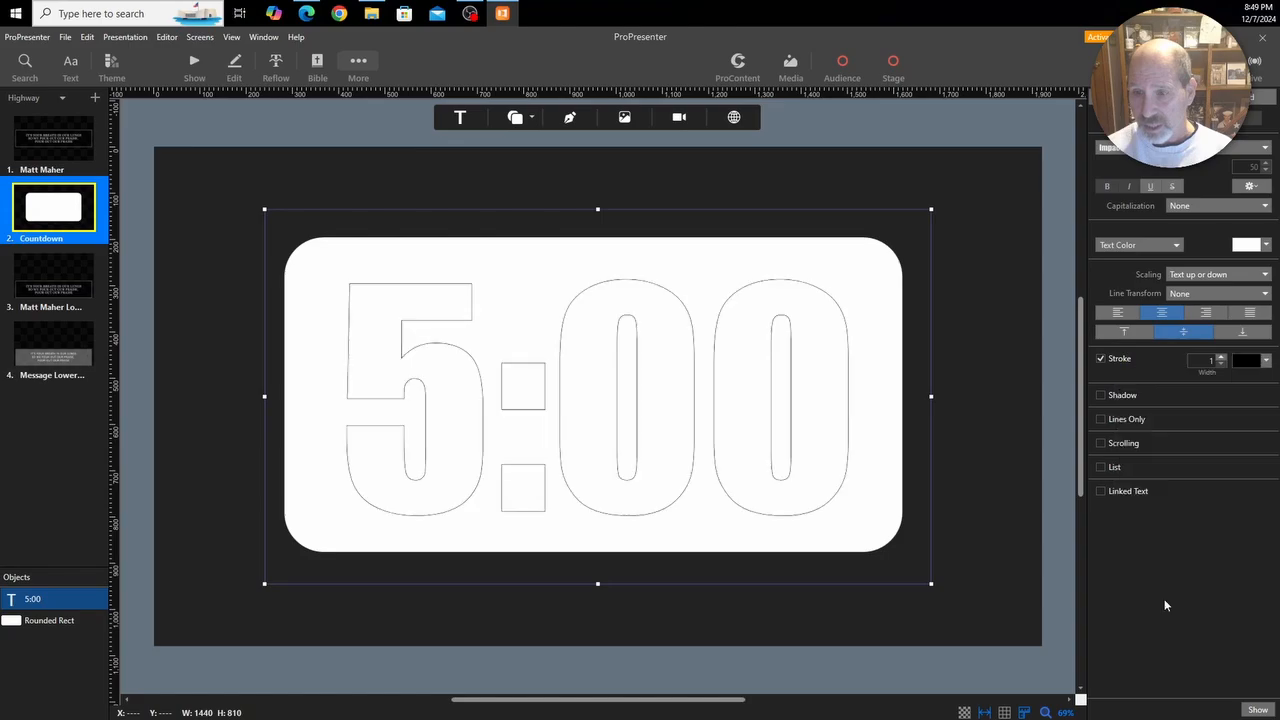
pyautogui.click(1221, 357)
pyautogui.click(1221, 357)
pyautogui.click(1221, 357)
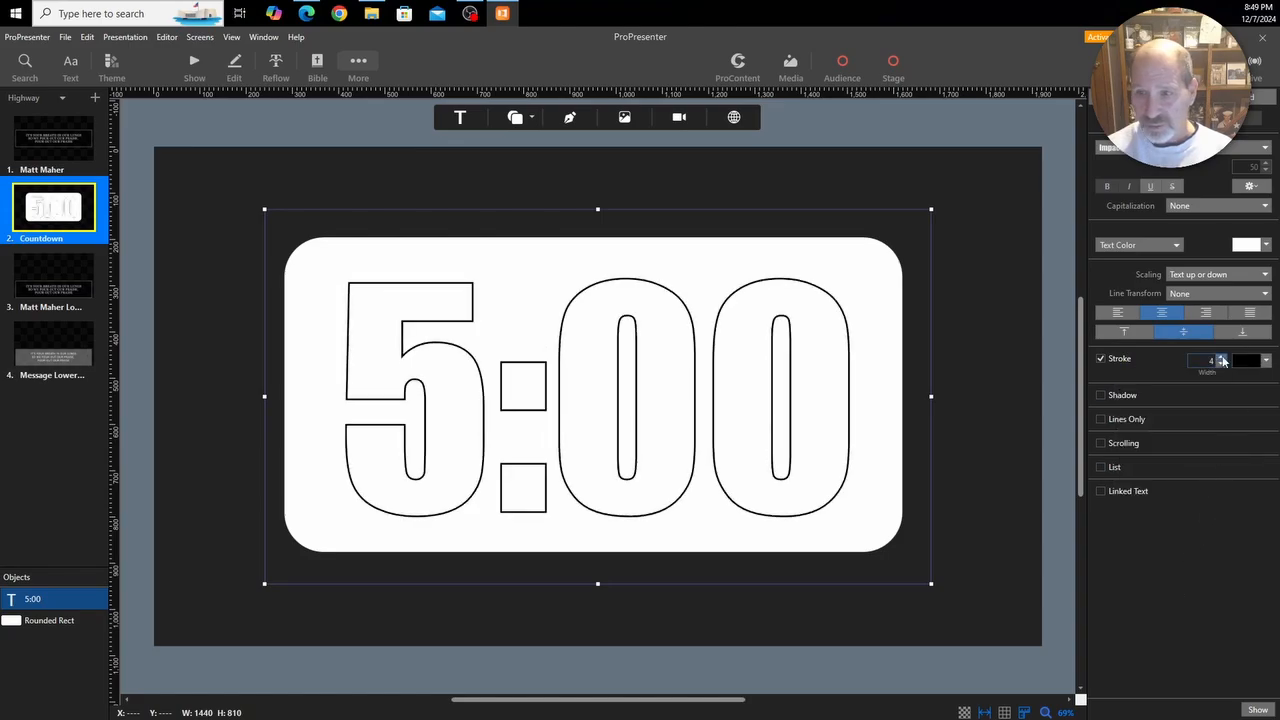
pyautogui.click(1221, 363)
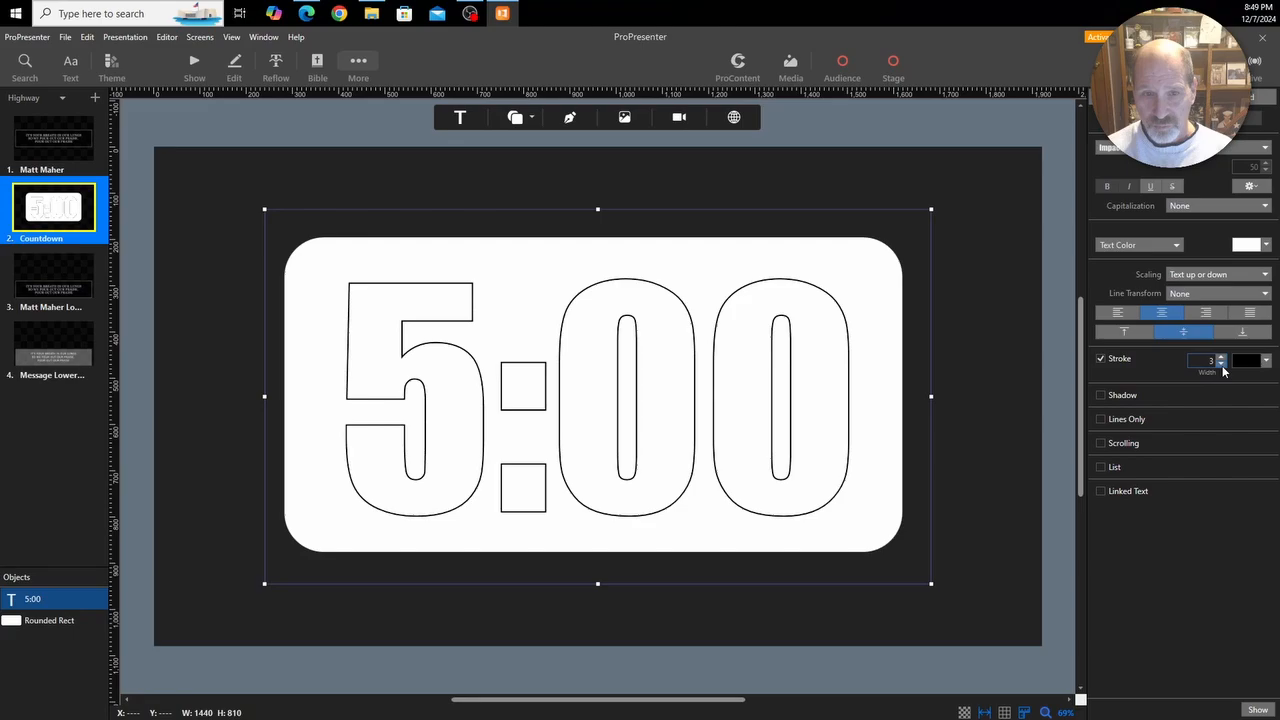
# Enable a shadow on the 5:00 text and set its offset to 7.
pyautogui.click(1101, 397)
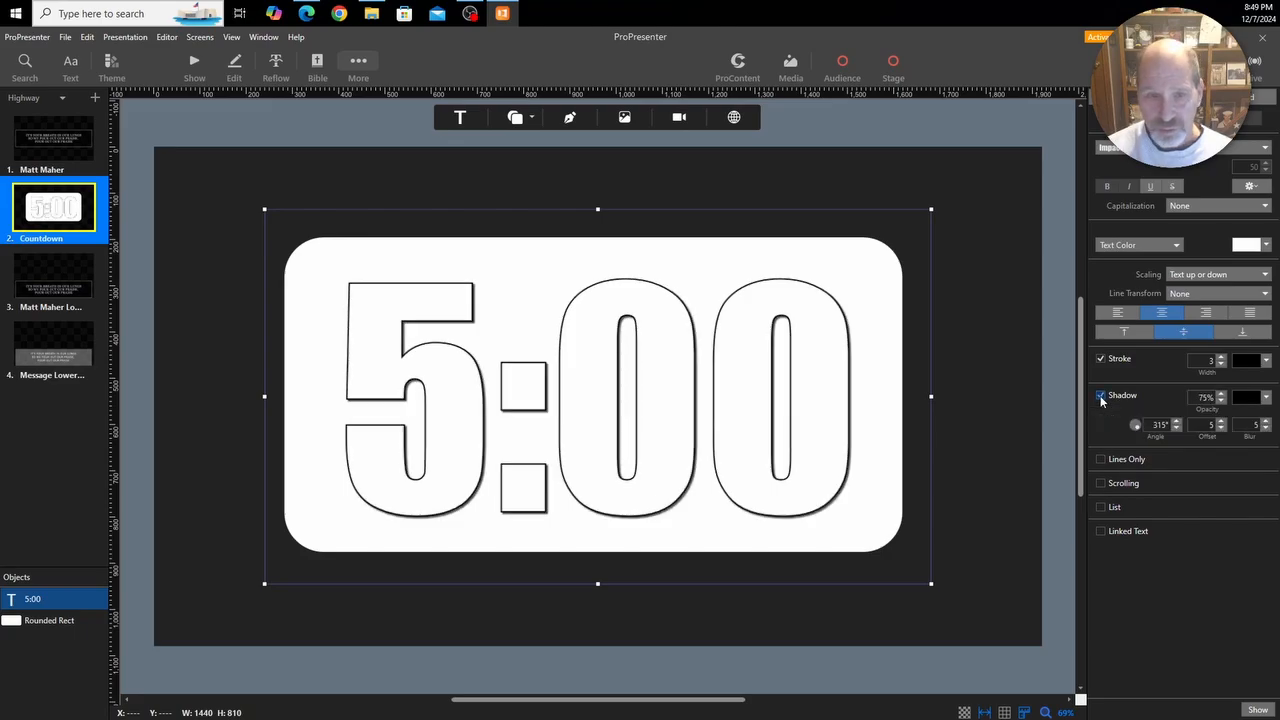
pyautogui.click(1220, 421)
pyautogui.click(1220, 421)
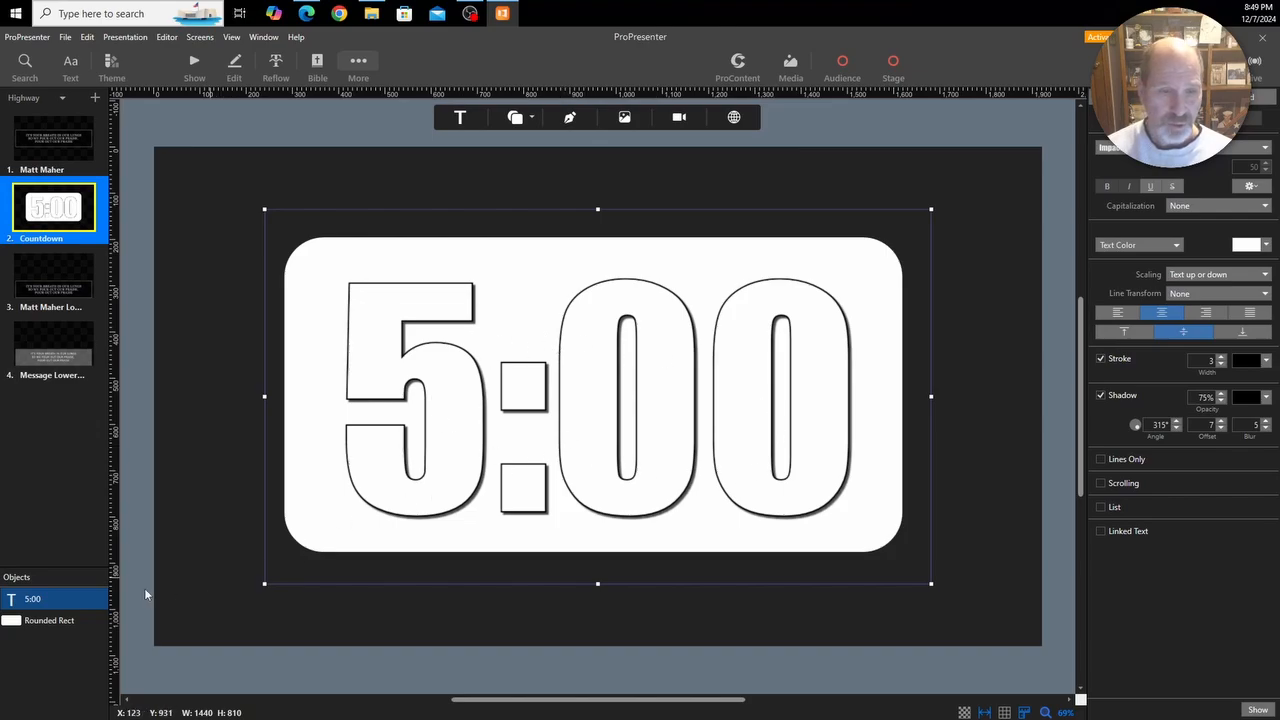
# Delete the rounded rectangle behind the 5:00 text.
pyautogui.click(39, 622)
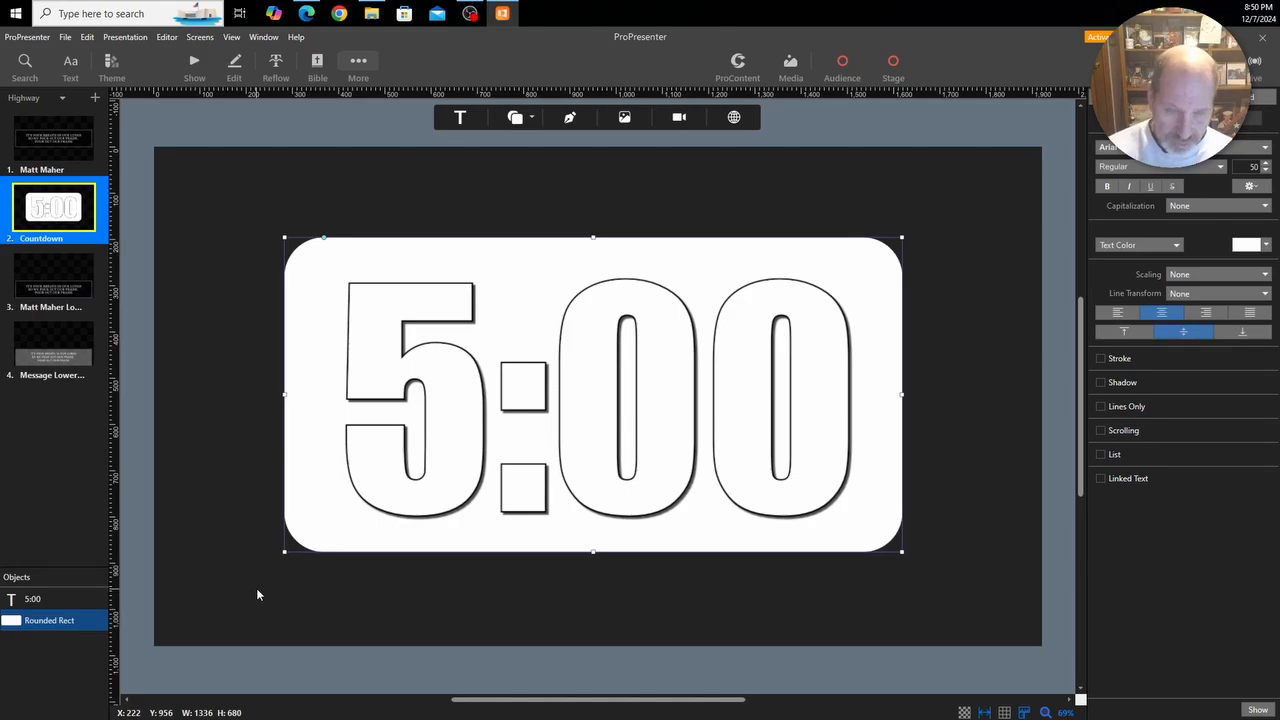
pyautogui.press('Delete')
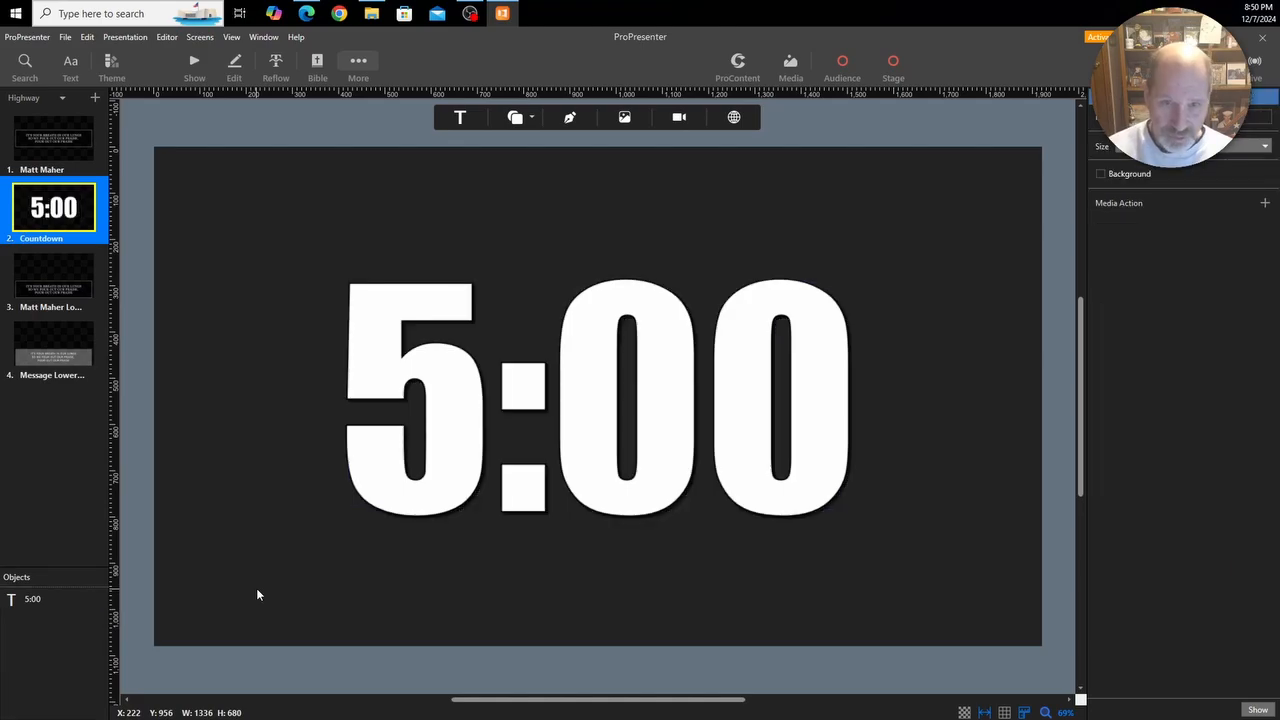
# Move the 5:00 text box into the slide's lower-right corner and shrink it to about 535 by 233.
pyautogui.click(400, 355)
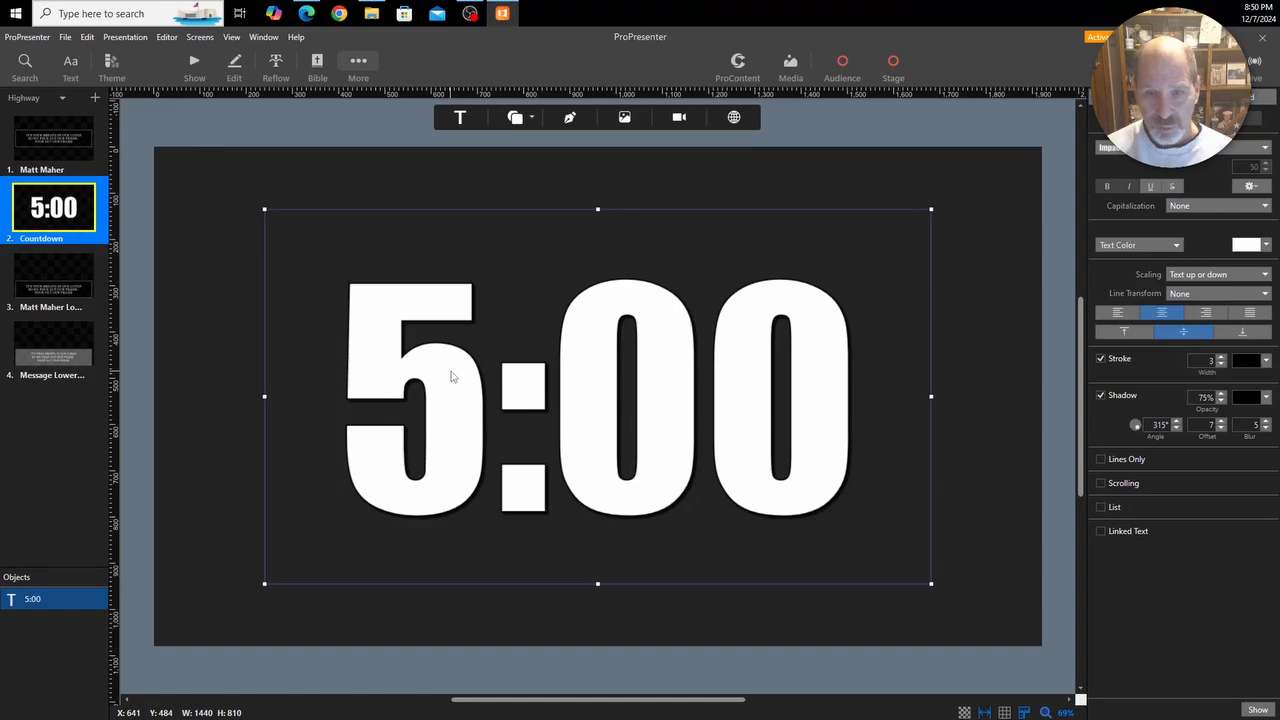
pyautogui.moveTo(451, 376); pyautogui.dragTo(562, 437)
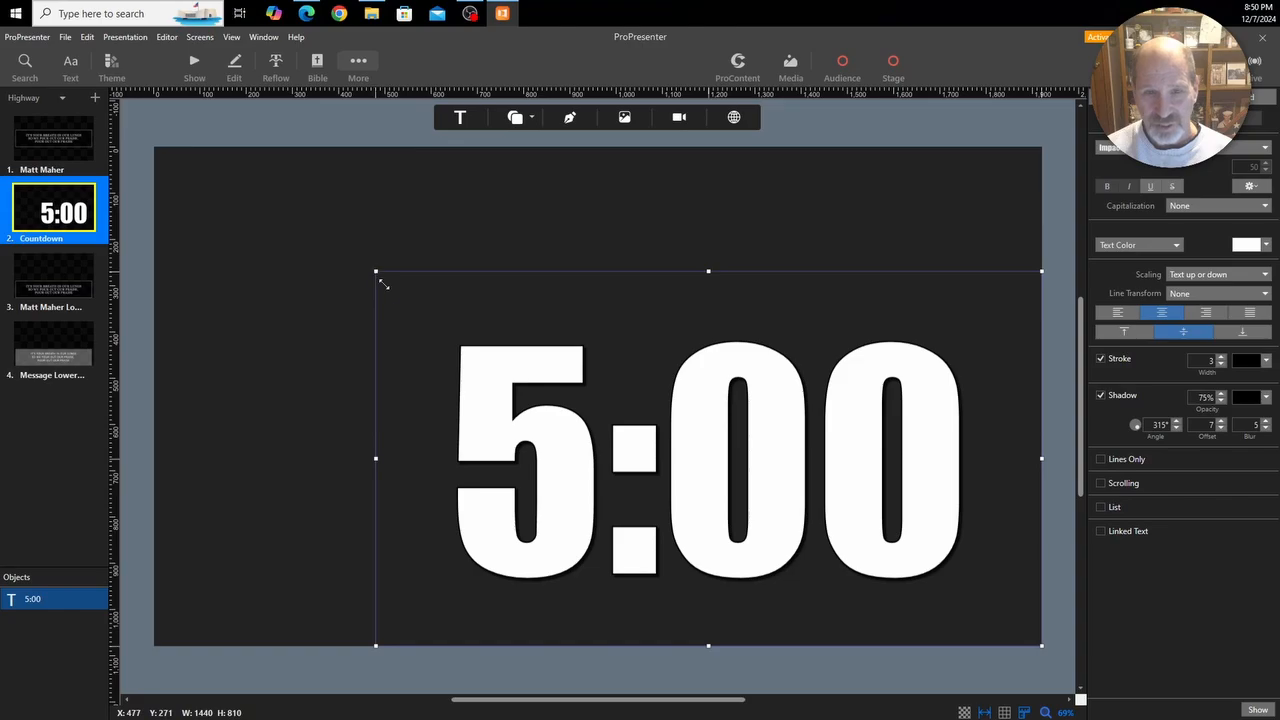
pyautogui.moveTo(381, 283); pyautogui.dragTo(794, 539)
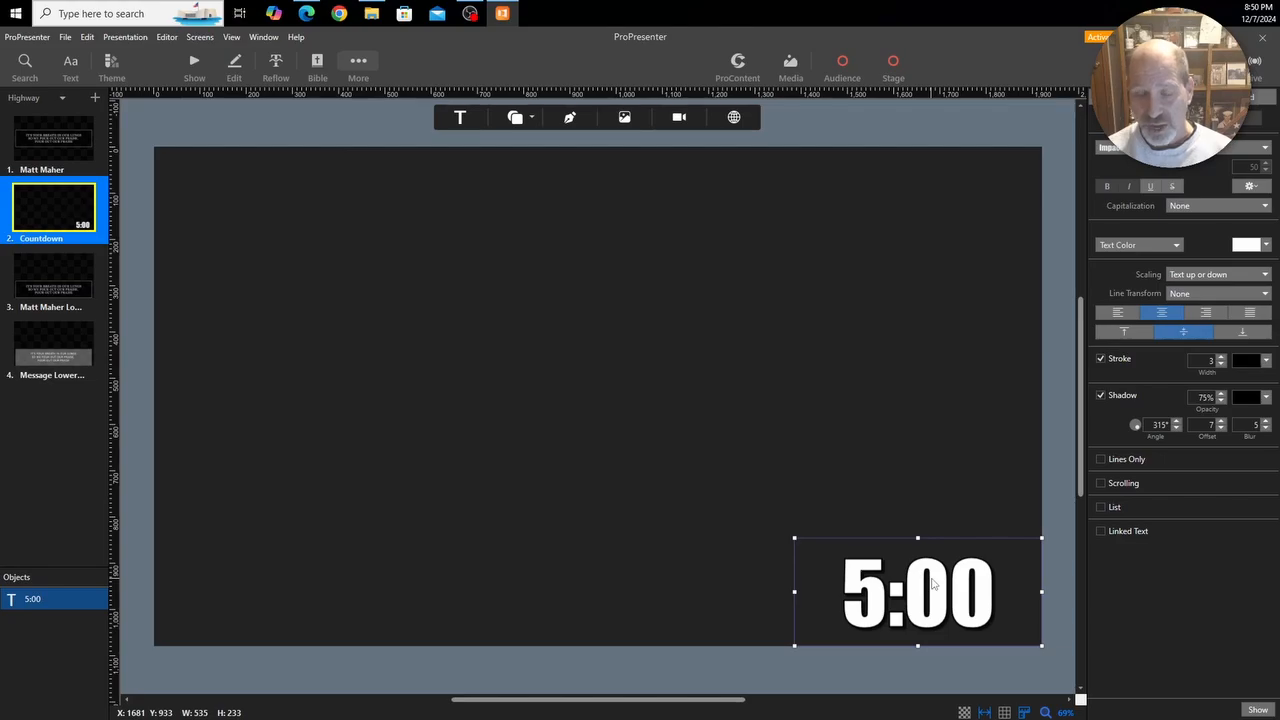
# Turn on linked text for the 5:00 text box and link it to the 5 Minute Countdown timer.
pyautogui.click(1127, 533)
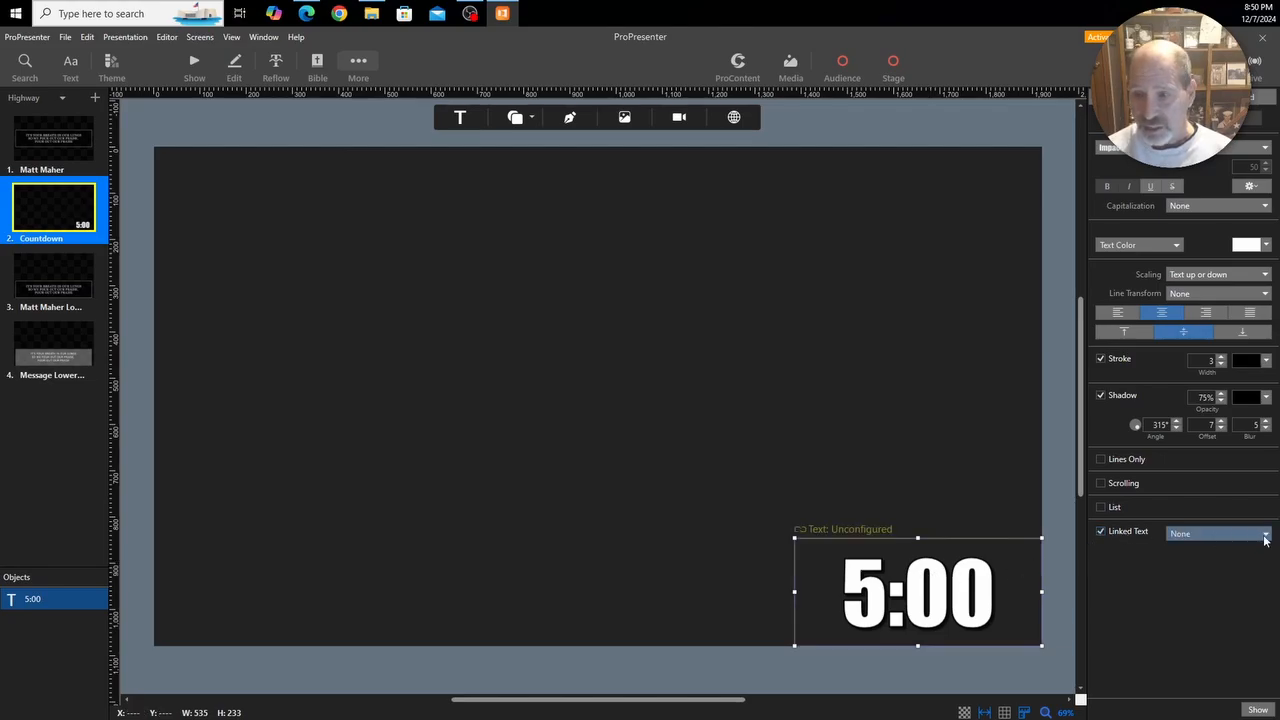
pyautogui.click(1219, 533)
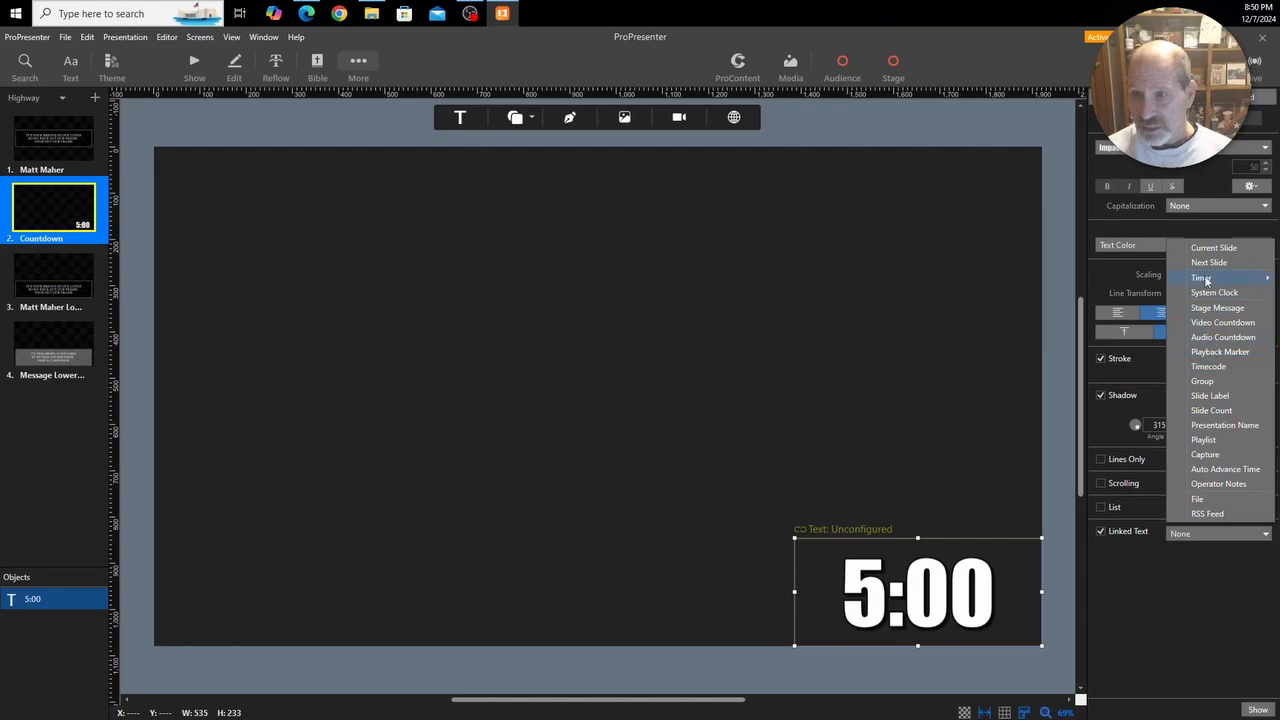
pyautogui.moveTo(1205, 280)
pyautogui.click(1106, 278)
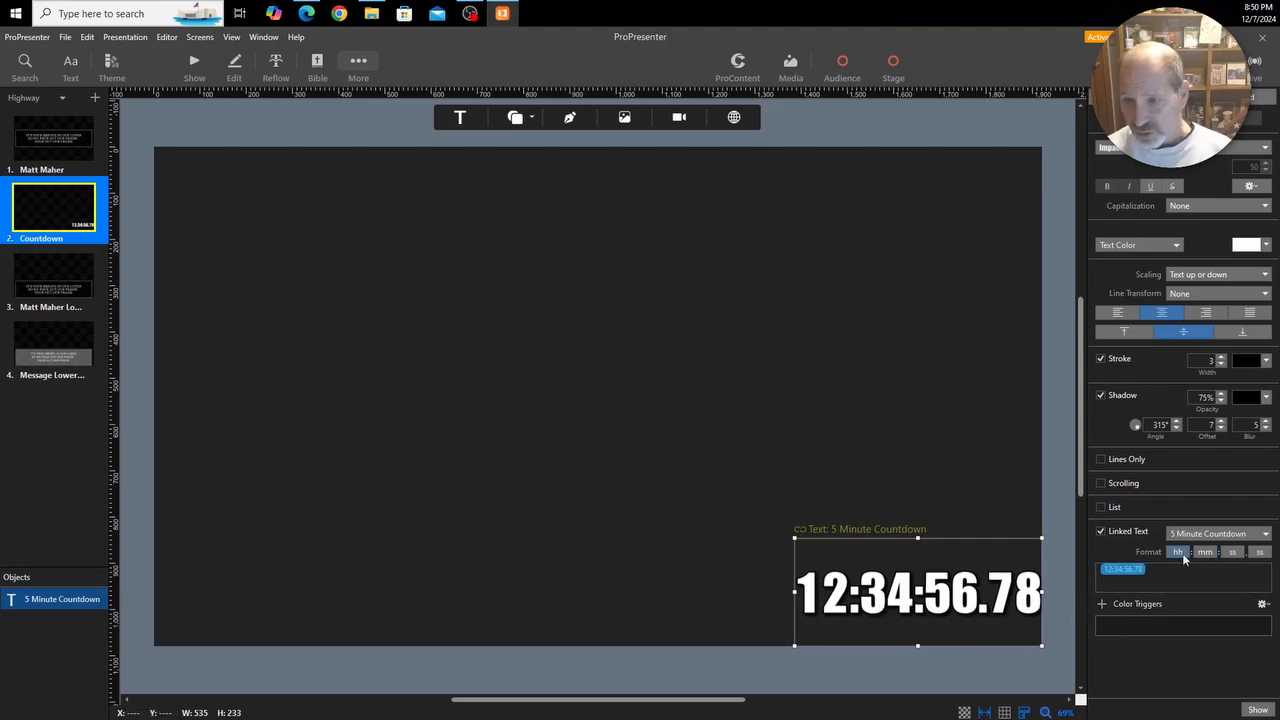
# Set the linked timer format to hide hours and fractional seconds, showing minutes as m and seconds as ss.
pyautogui.click(1260, 553)
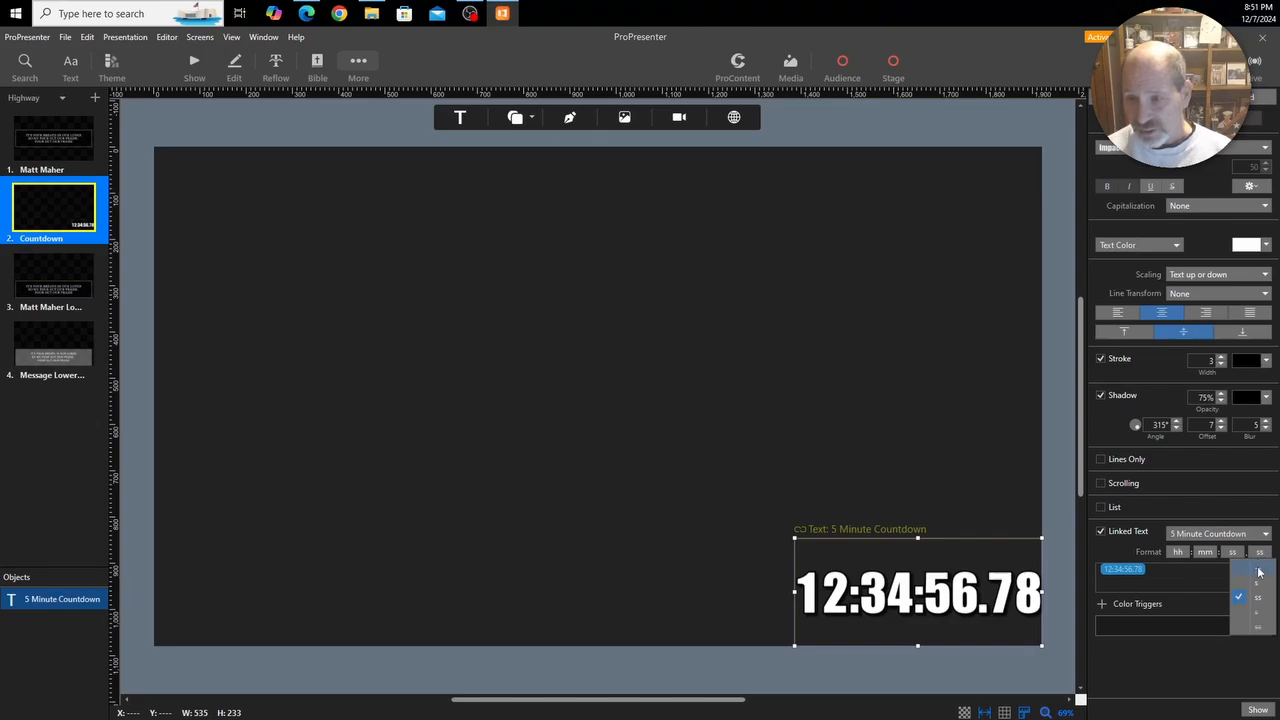
pyautogui.click(1262, 570)
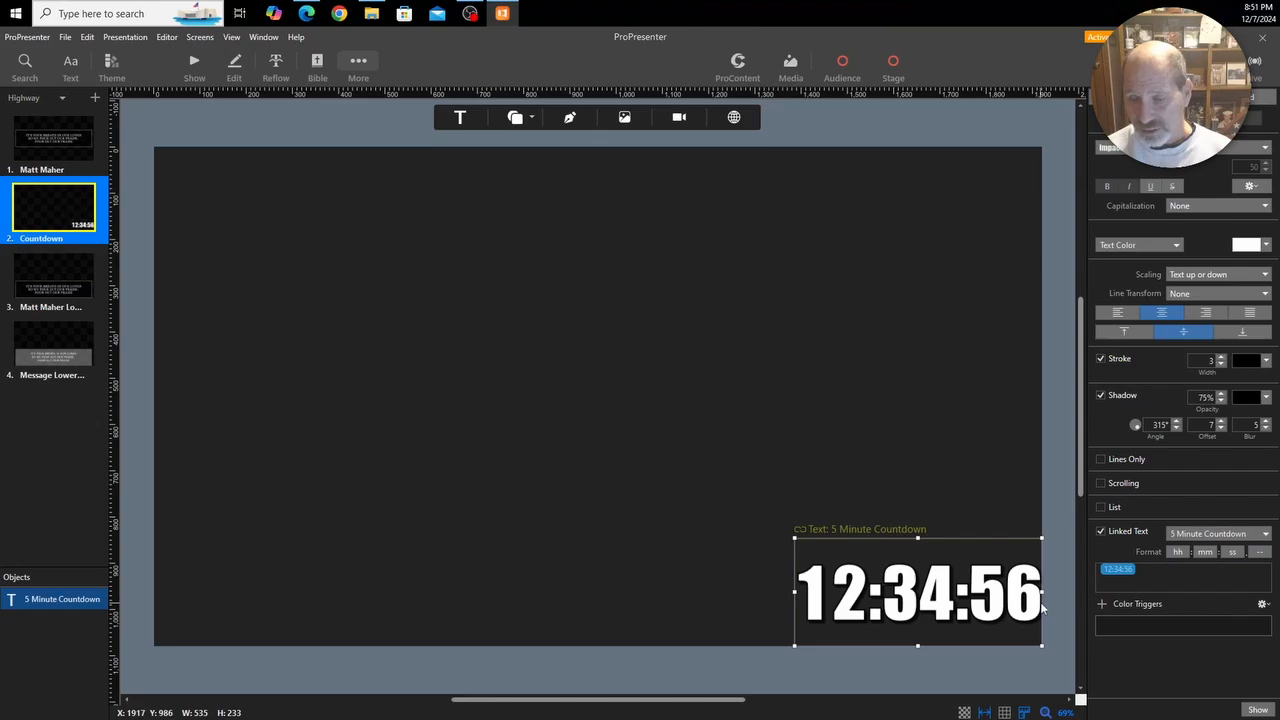
pyautogui.click(1178, 553)
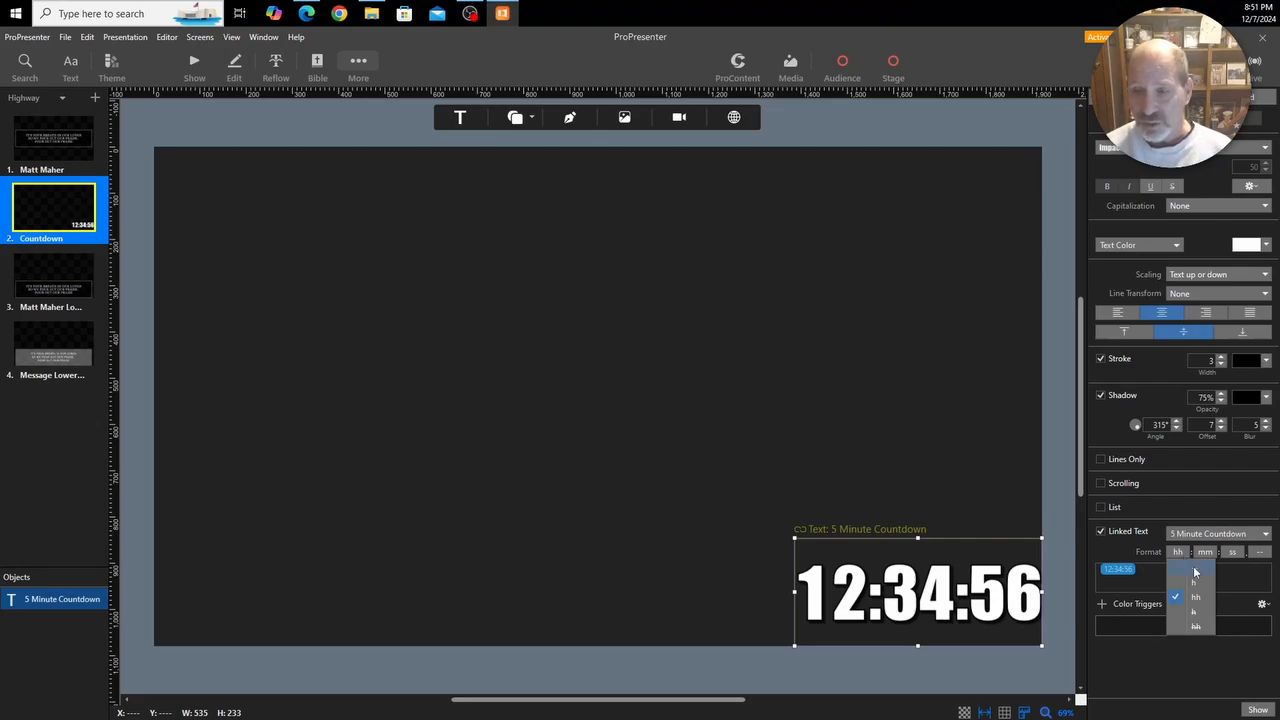
pyautogui.click(1195, 570)
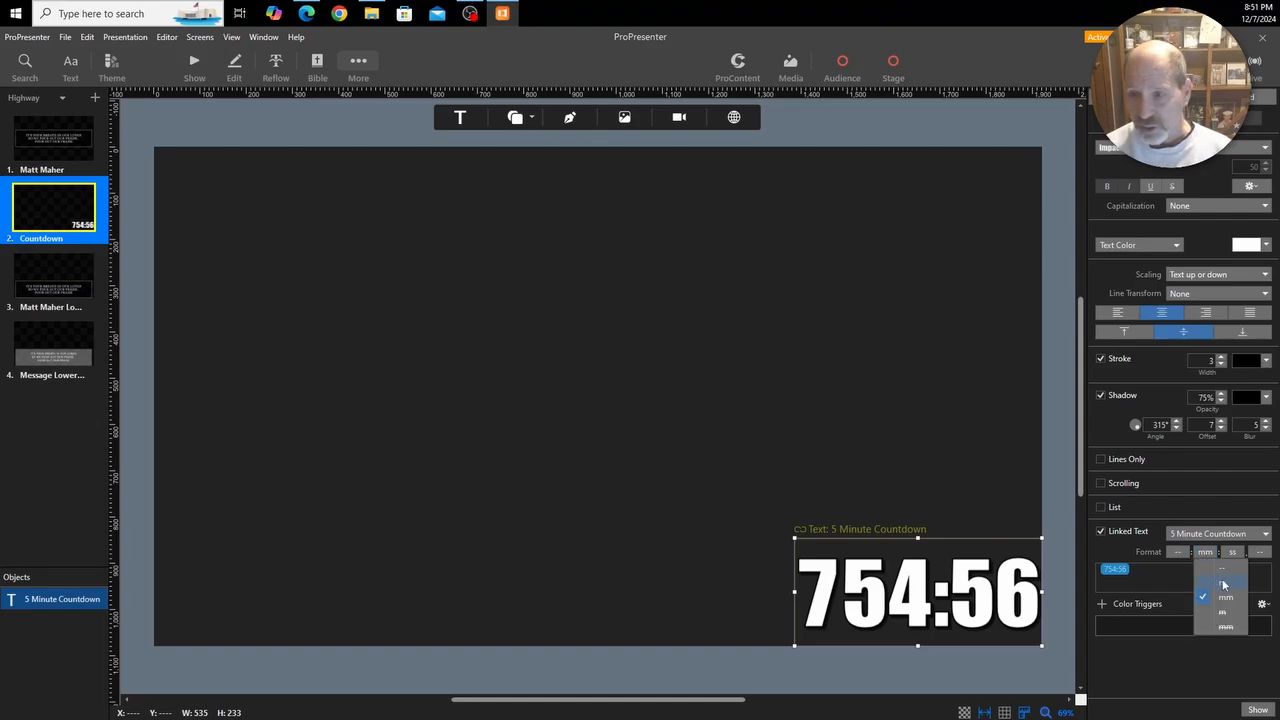
pyautogui.click(1222, 585)
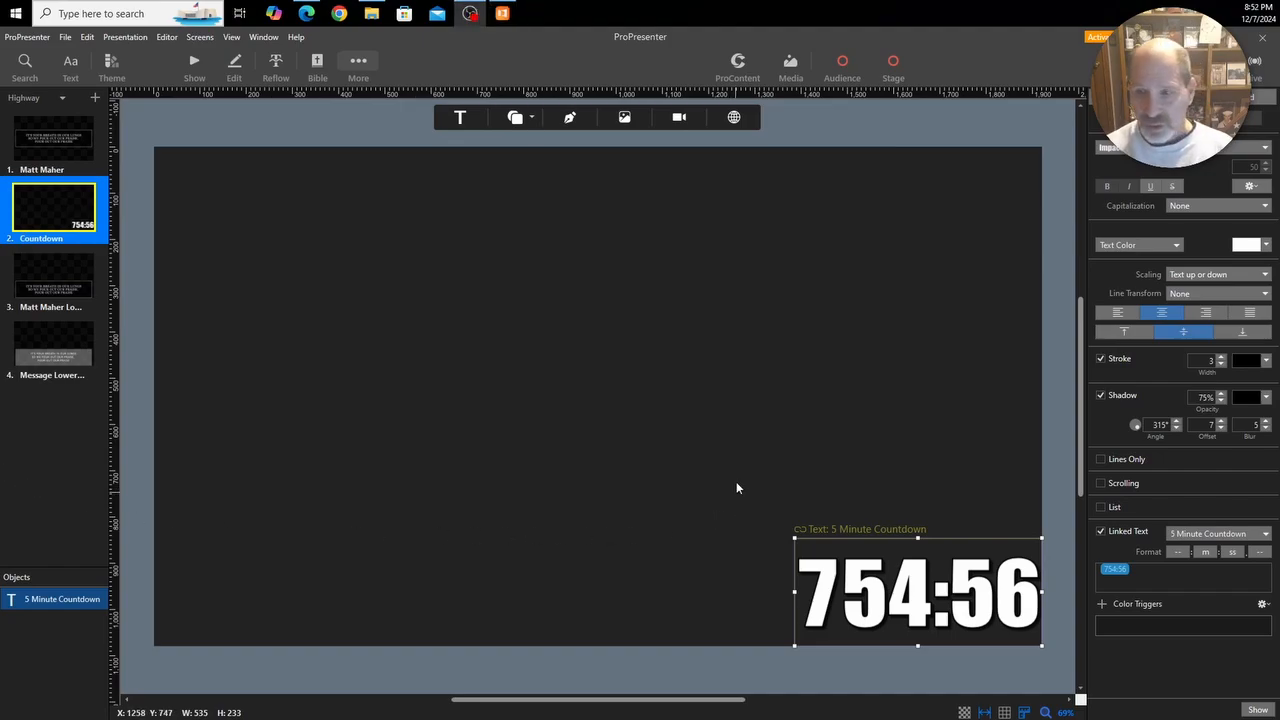
# Add a color trigger to the linked countdown text at 05:00.00 and set its color to white.
pyautogui.click(1102, 605)
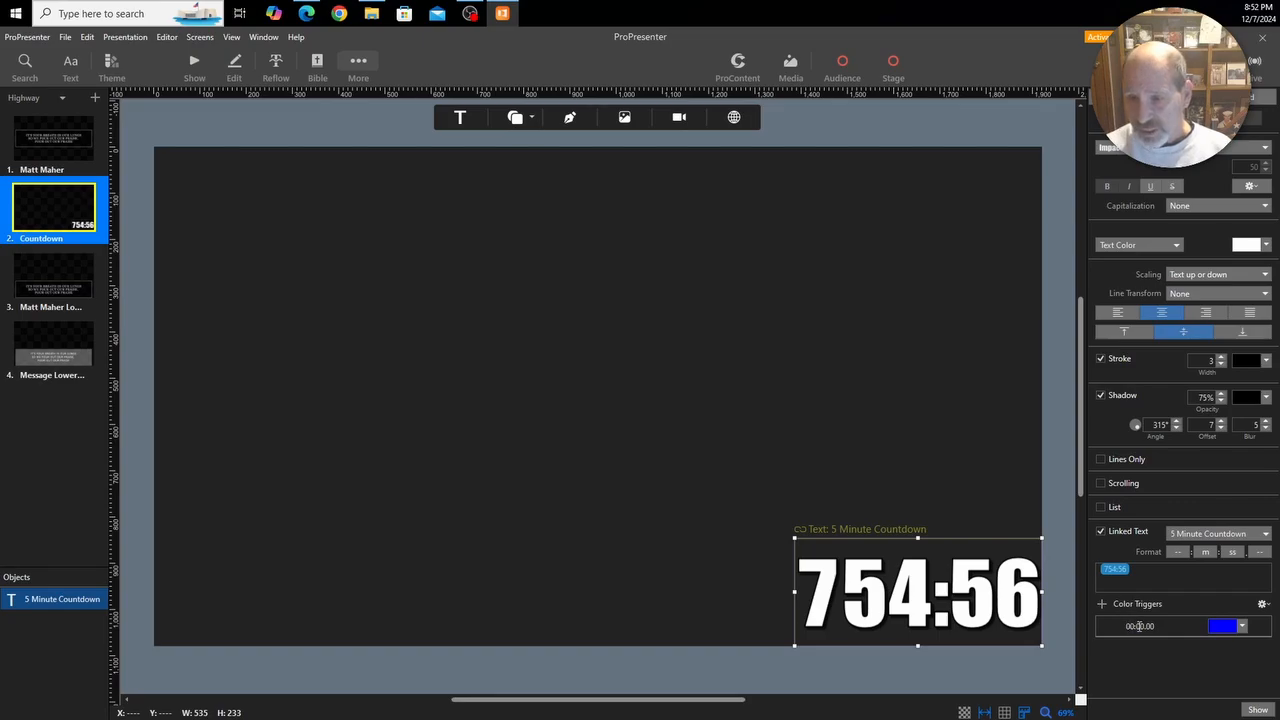
pyautogui.click(1141, 627)
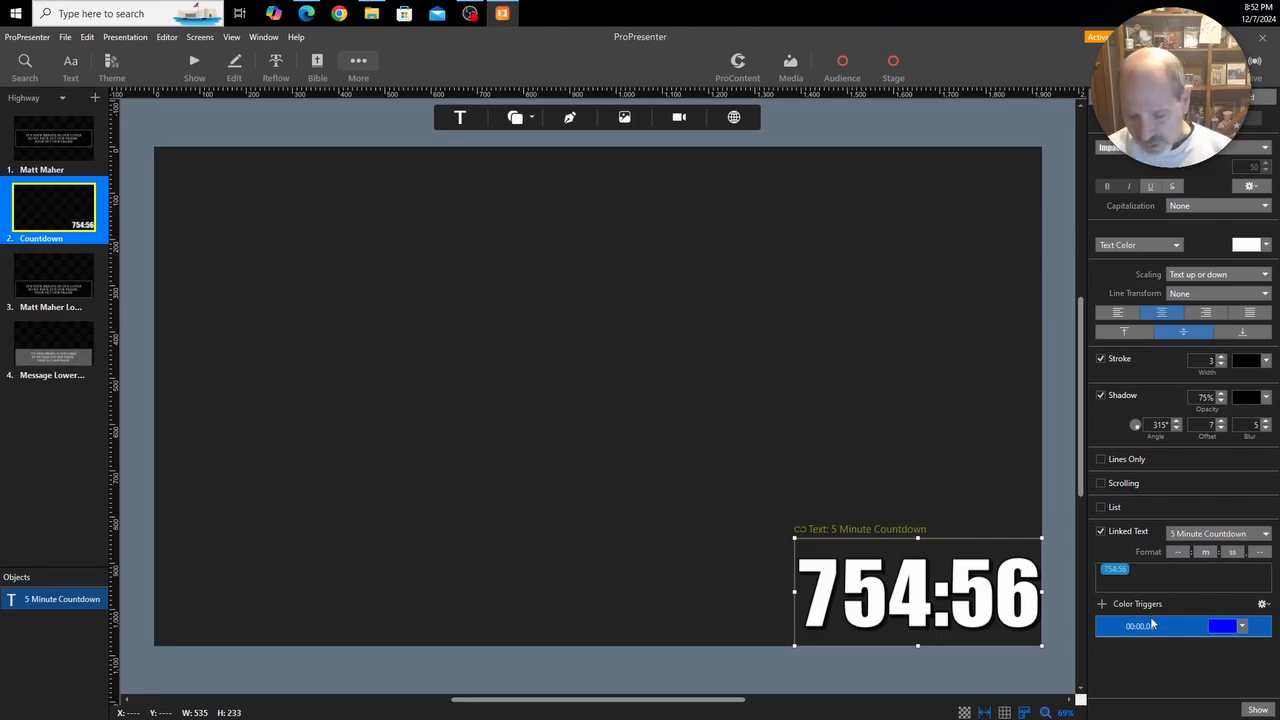
pyautogui.write('5')
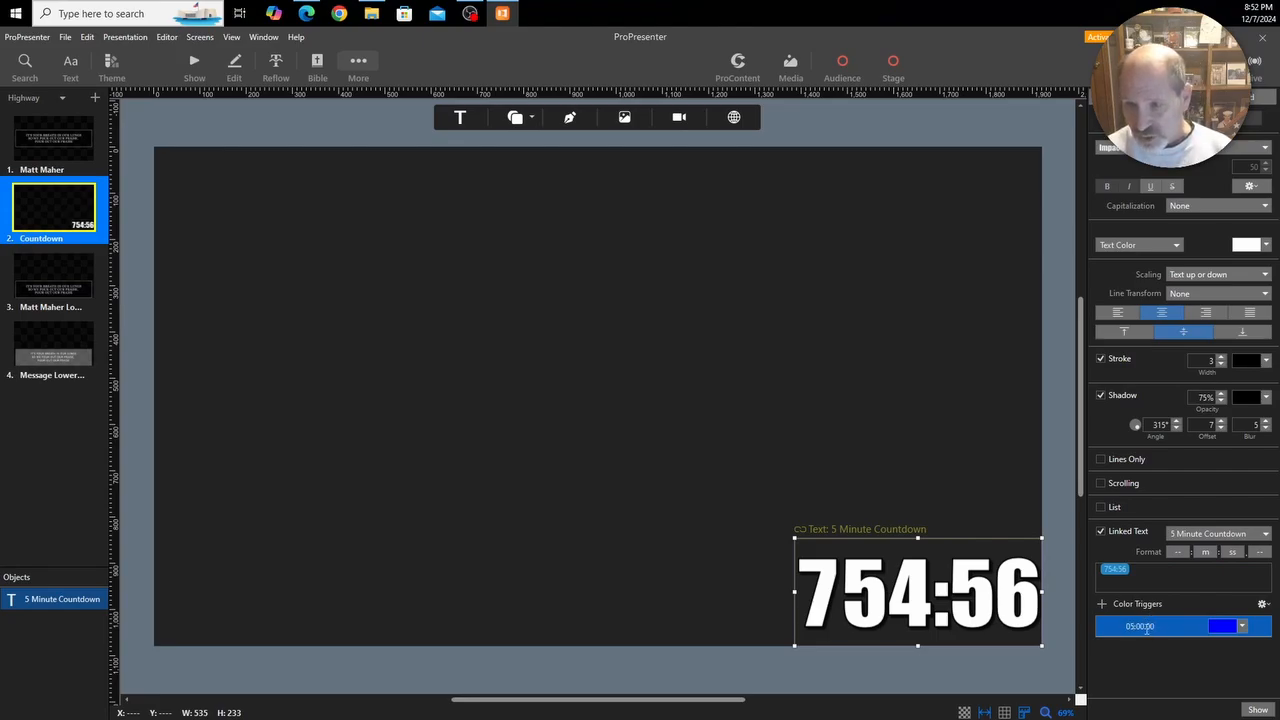
pyautogui.click(1243, 628)
pyautogui.click(1243, 628)
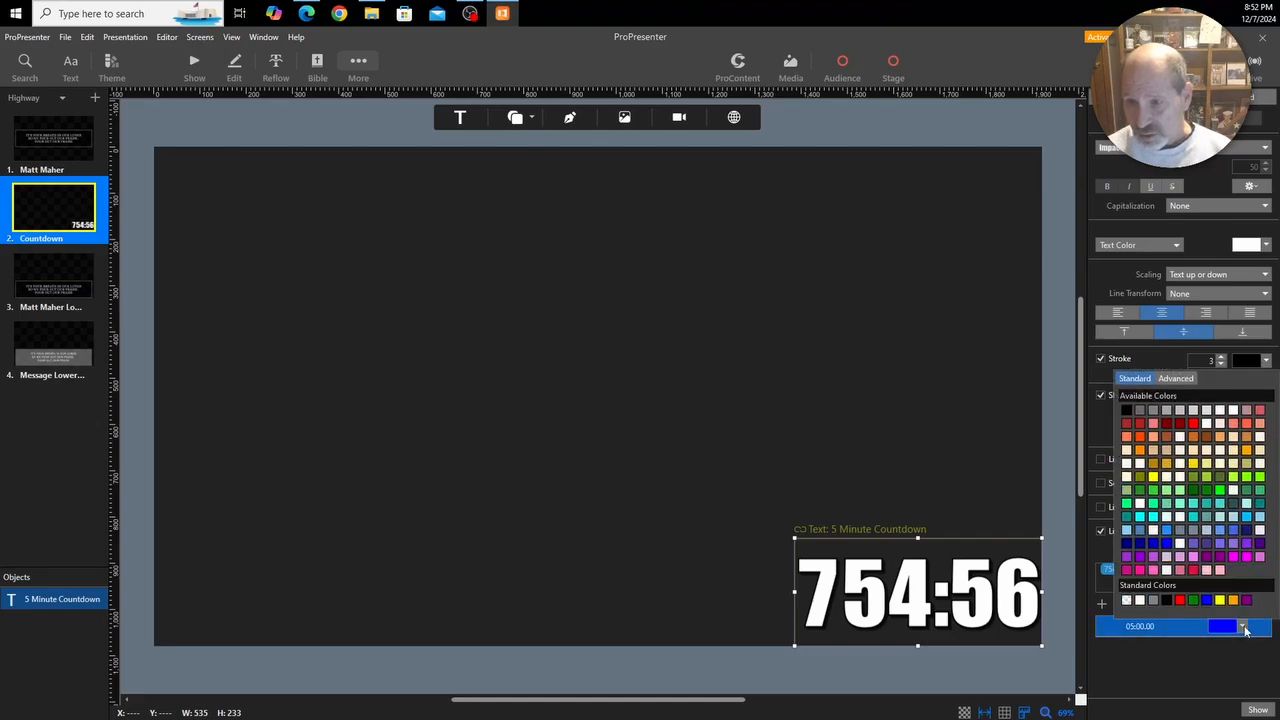
pyautogui.click(1140, 600)
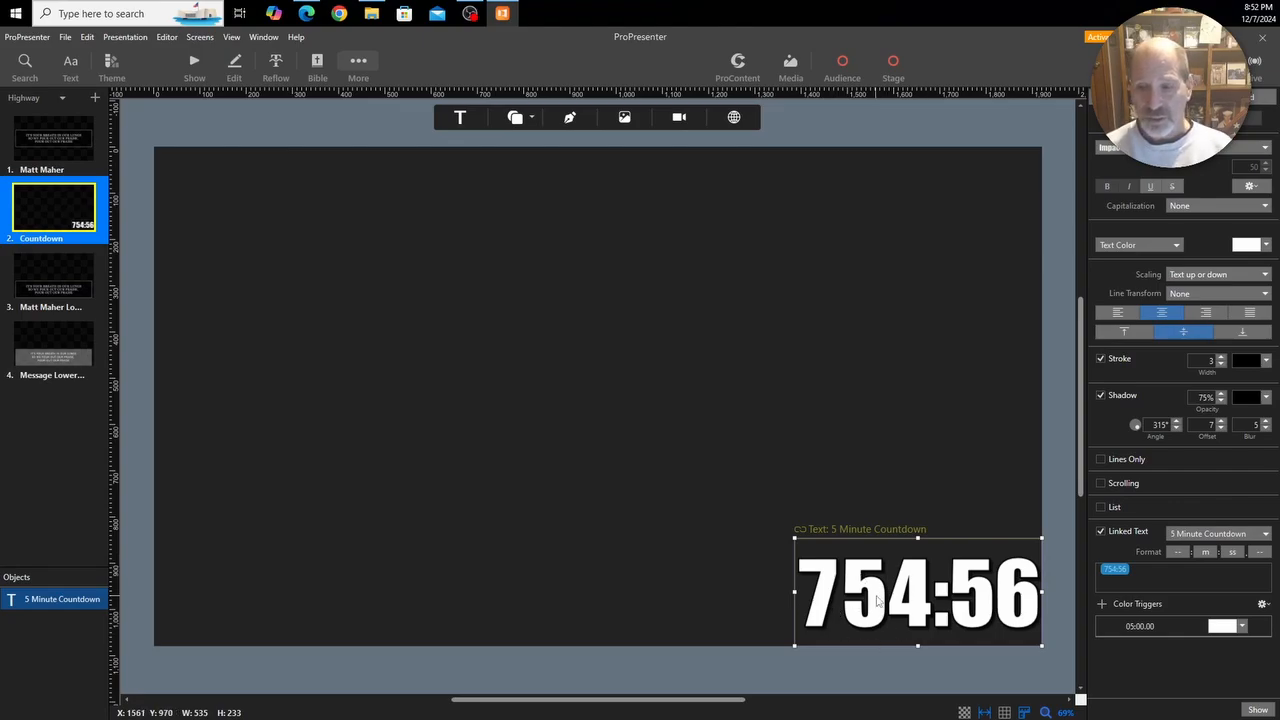
# Add a second color trigger at 03:00.00 and set its color to yellow.
pyautogui.click(1102, 605)
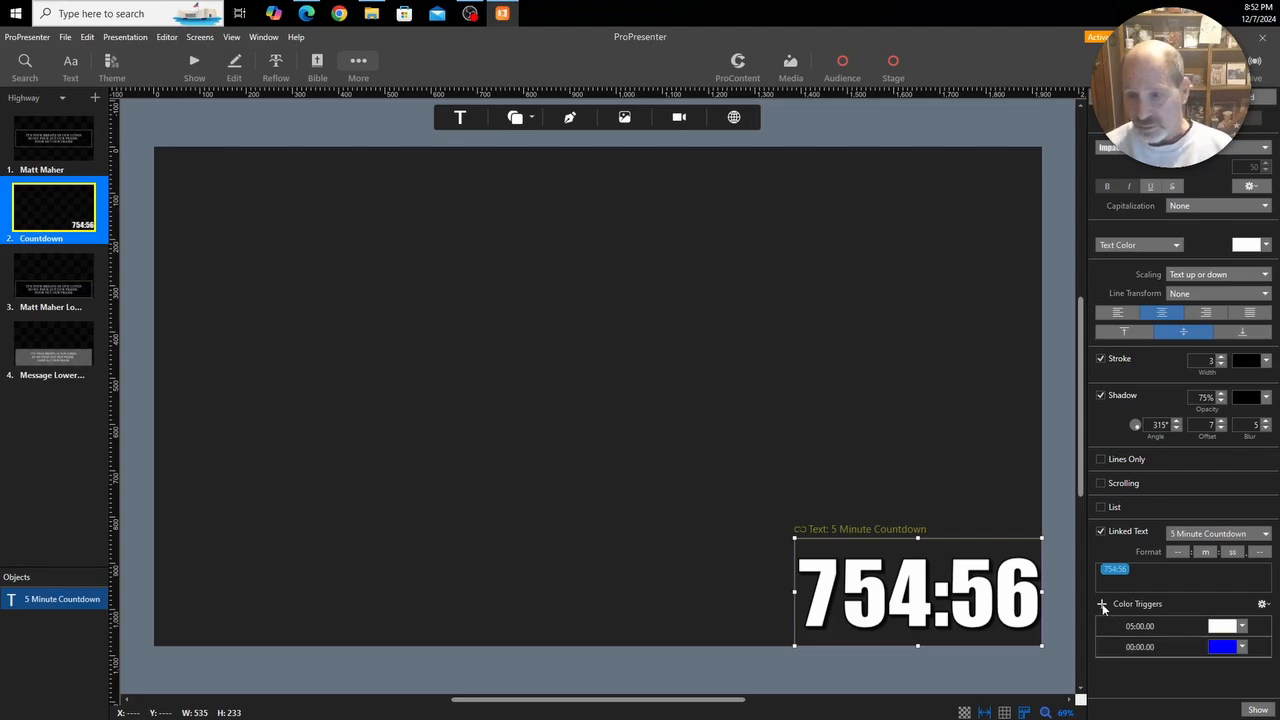
pyautogui.click(1243, 648)
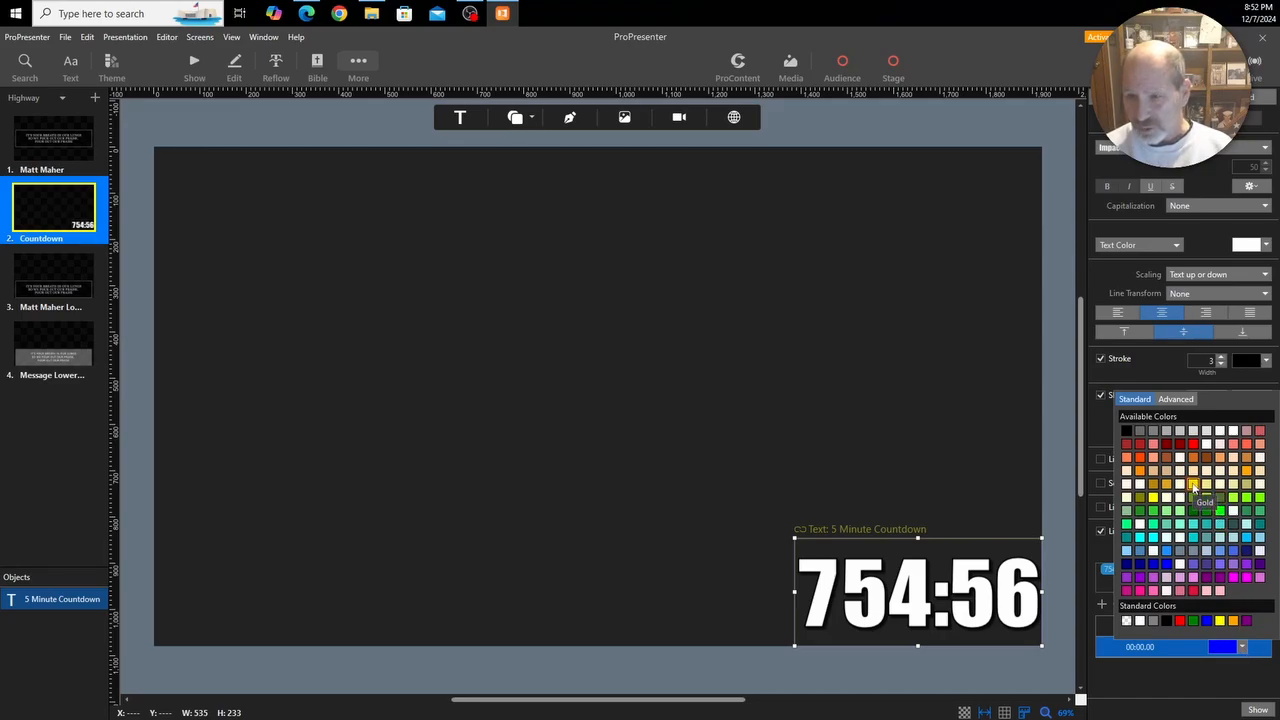
pyautogui.click(1152, 497)
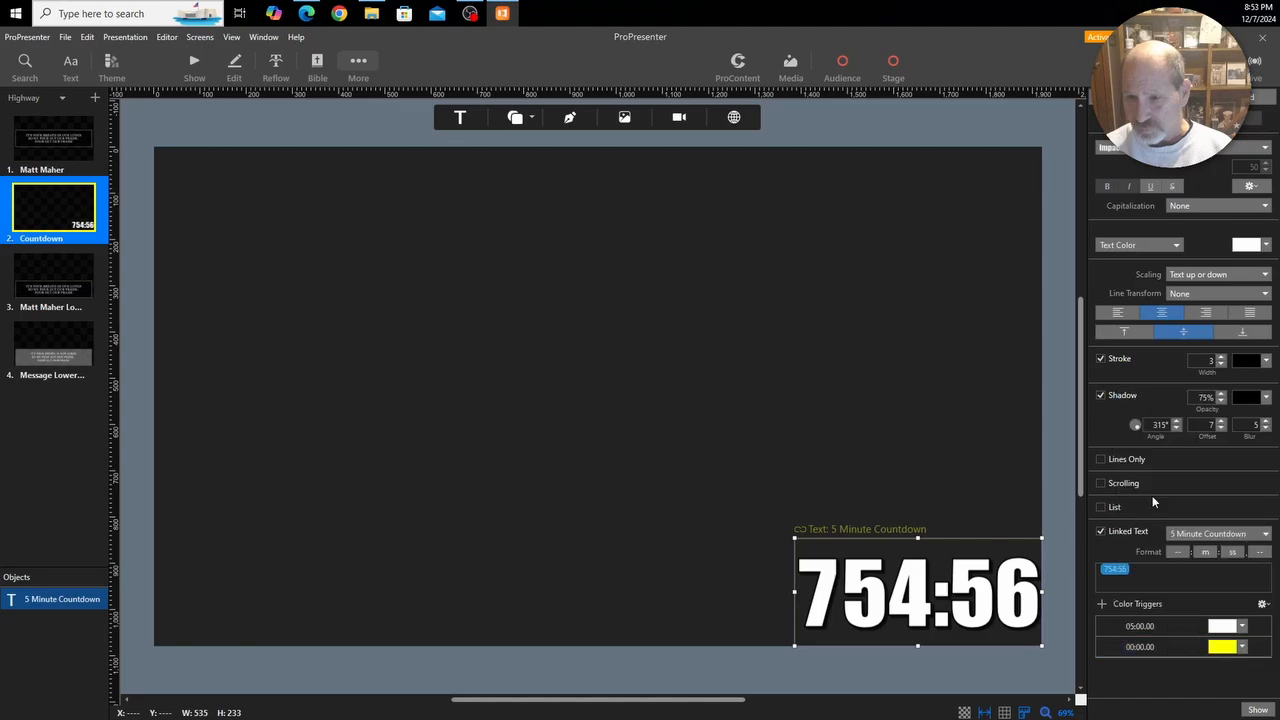
pyautogui.click(1130, 647)
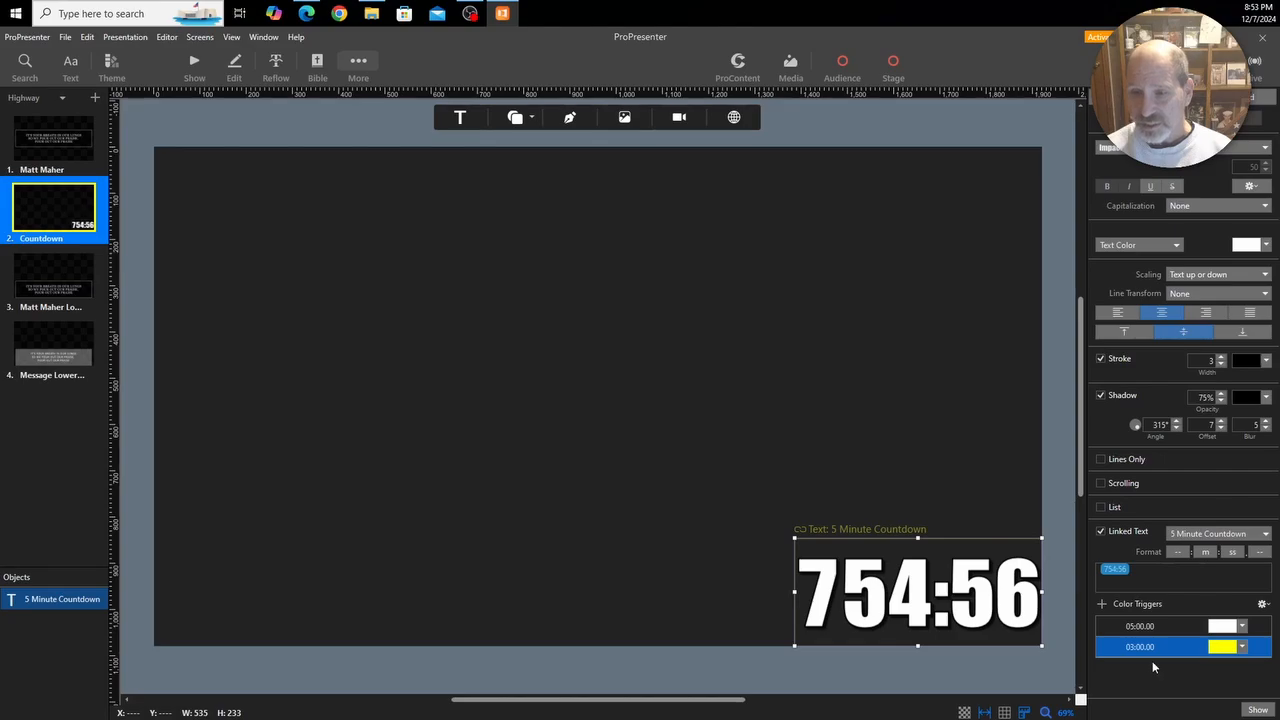
pyautogui.click(1152, 661)
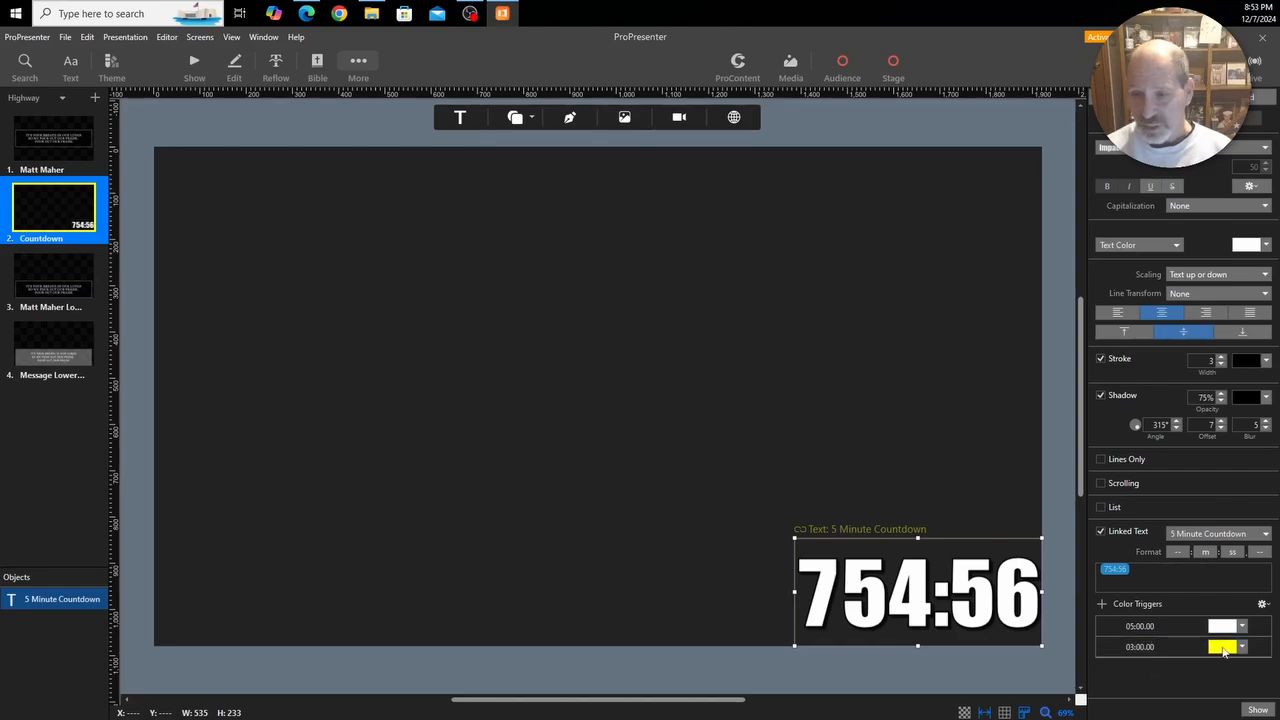
# Add a third color trigger at 01:00.00 and set its color to red.
pyautogui.click(1102, 604)
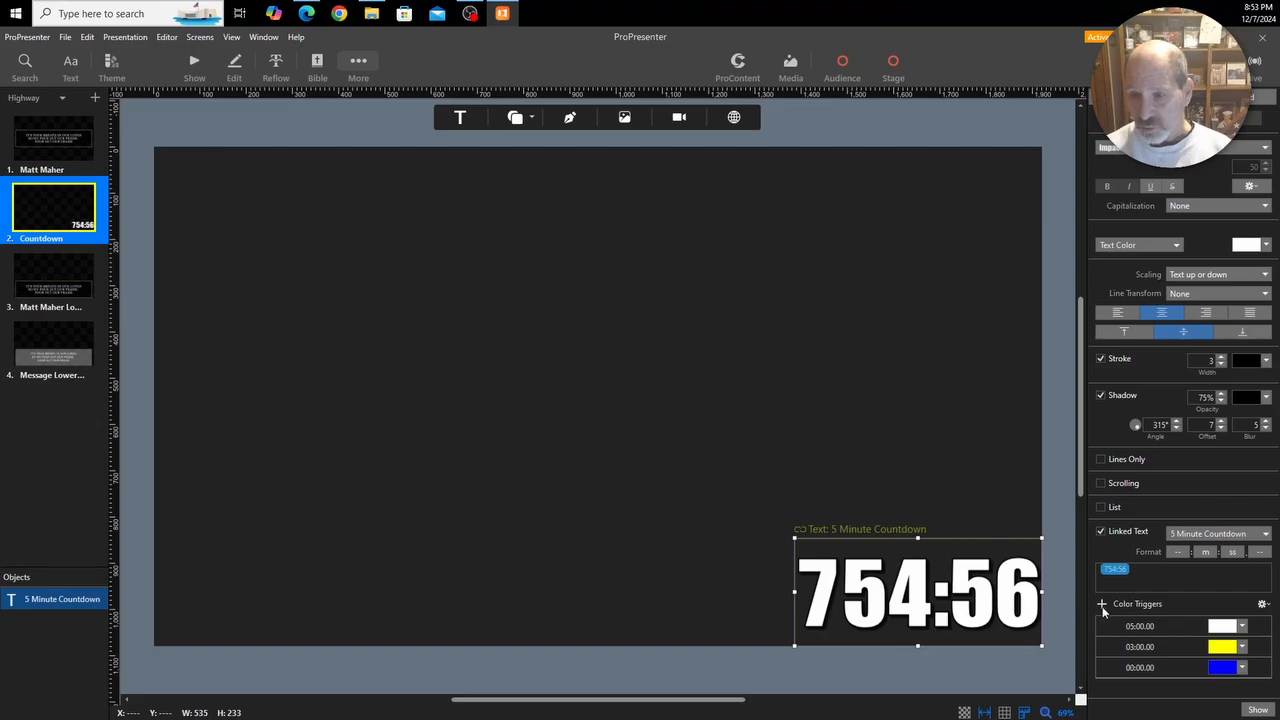
pyautogui.click(1131, 668)
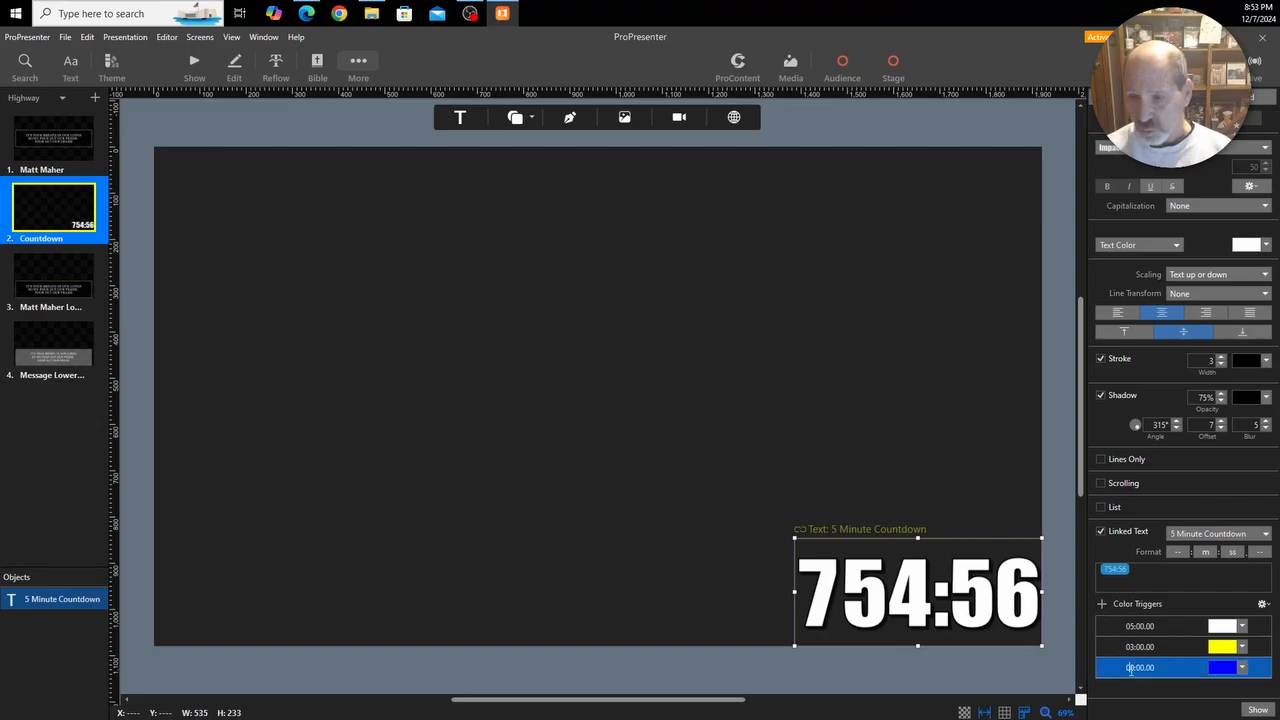
pyautogui.write('1')
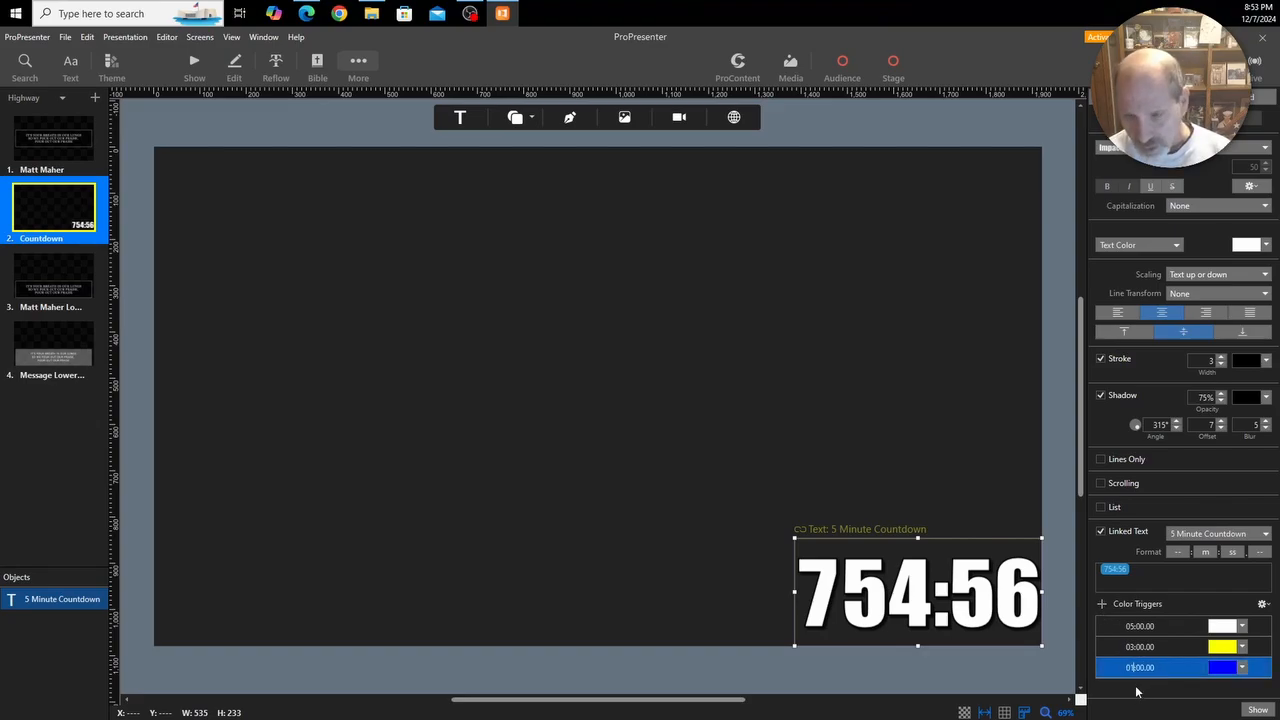
pyautogui.click(1243, 668)
pyautogui.click(1244, 670)
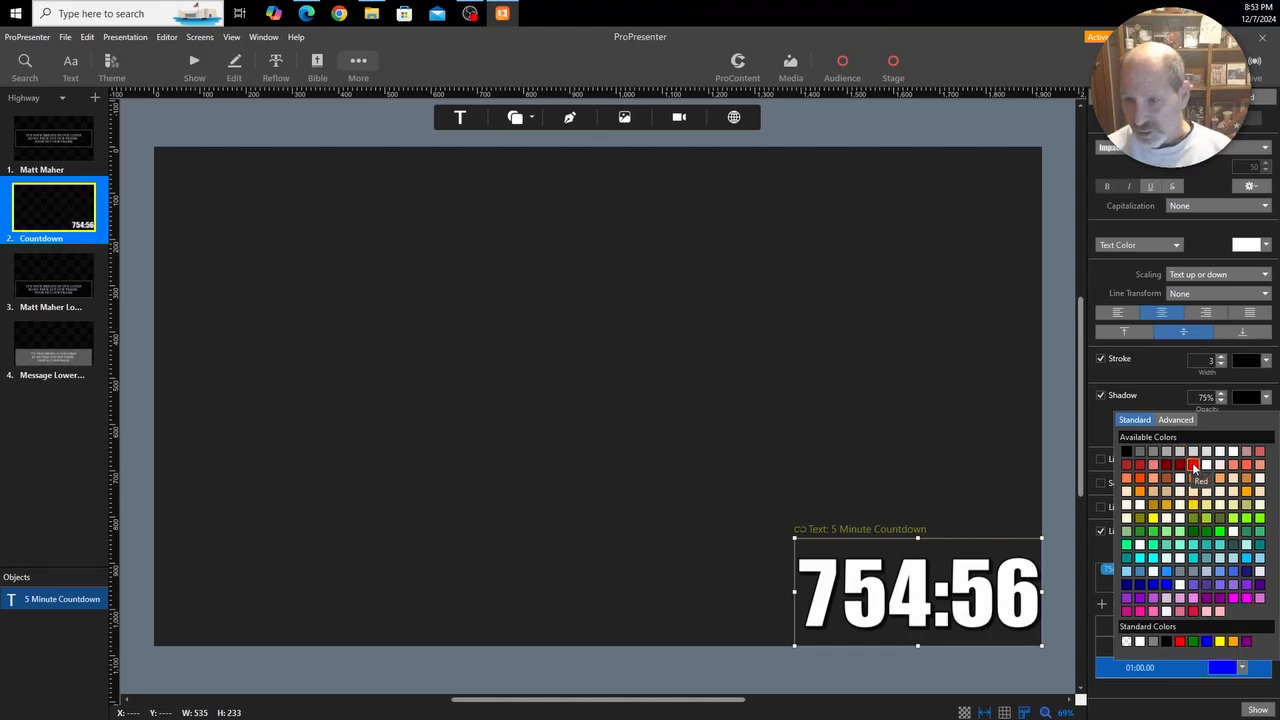
pyautogui.click(1193, 466)
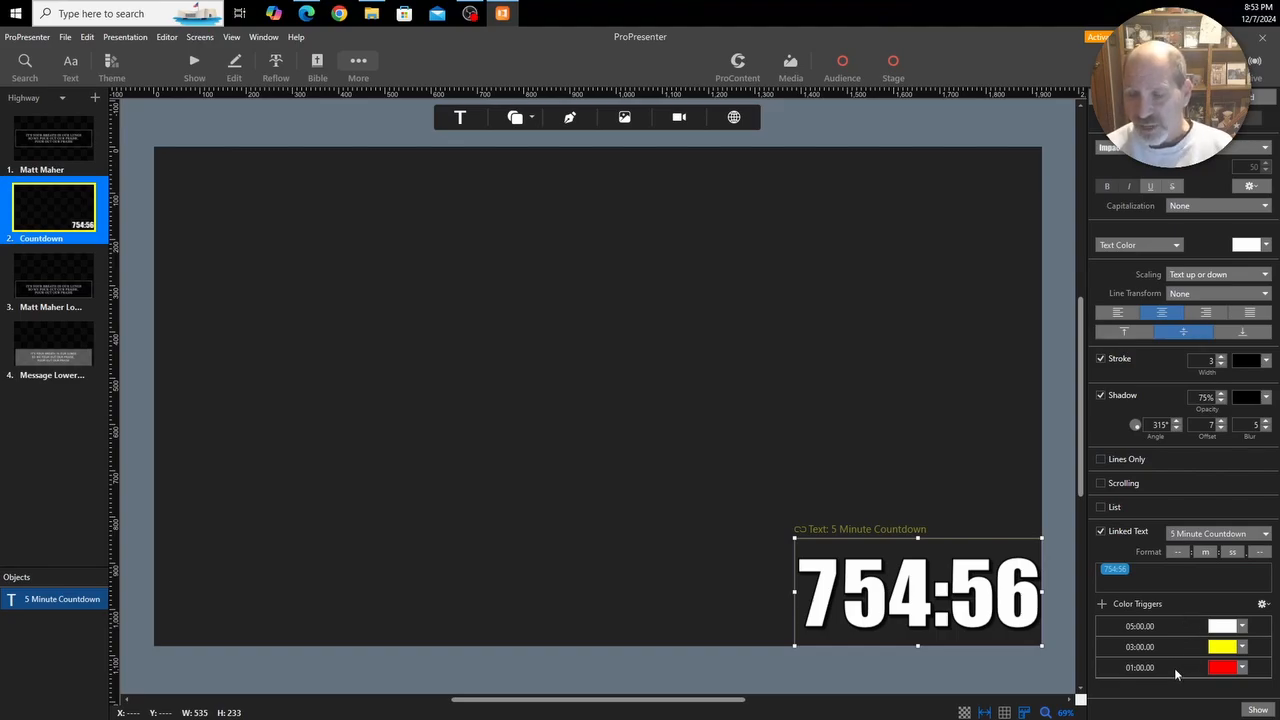
# Add a fourth color trigger at 00:00.00 and give it a near-white color.
pyautogui.click(1101, 605)
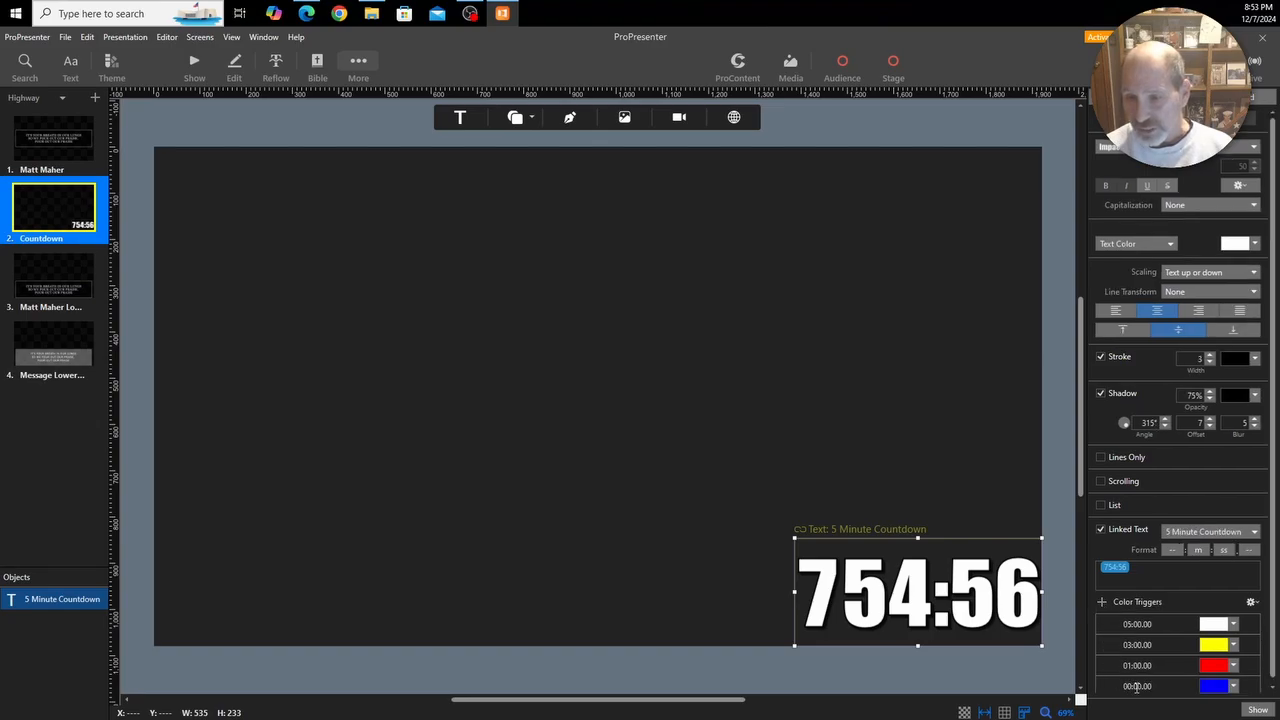
pyautogui.click(1235, 687)
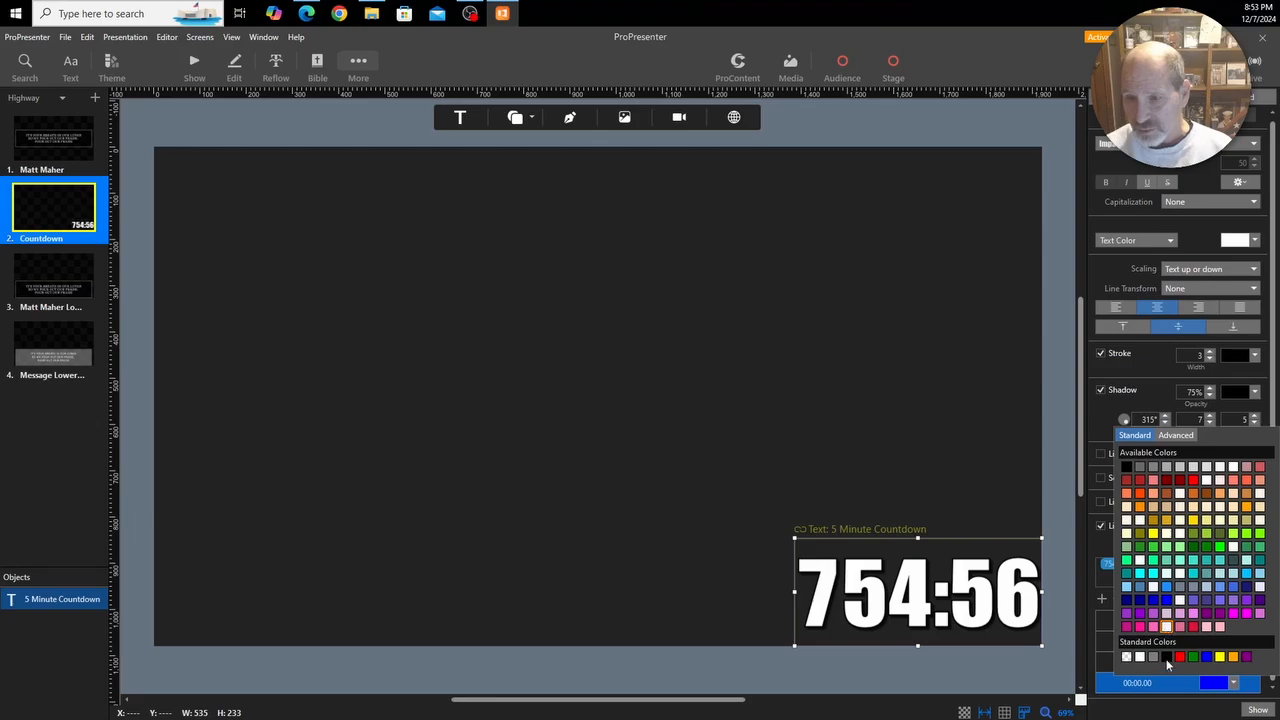
pyautogui.click(1166, 626)
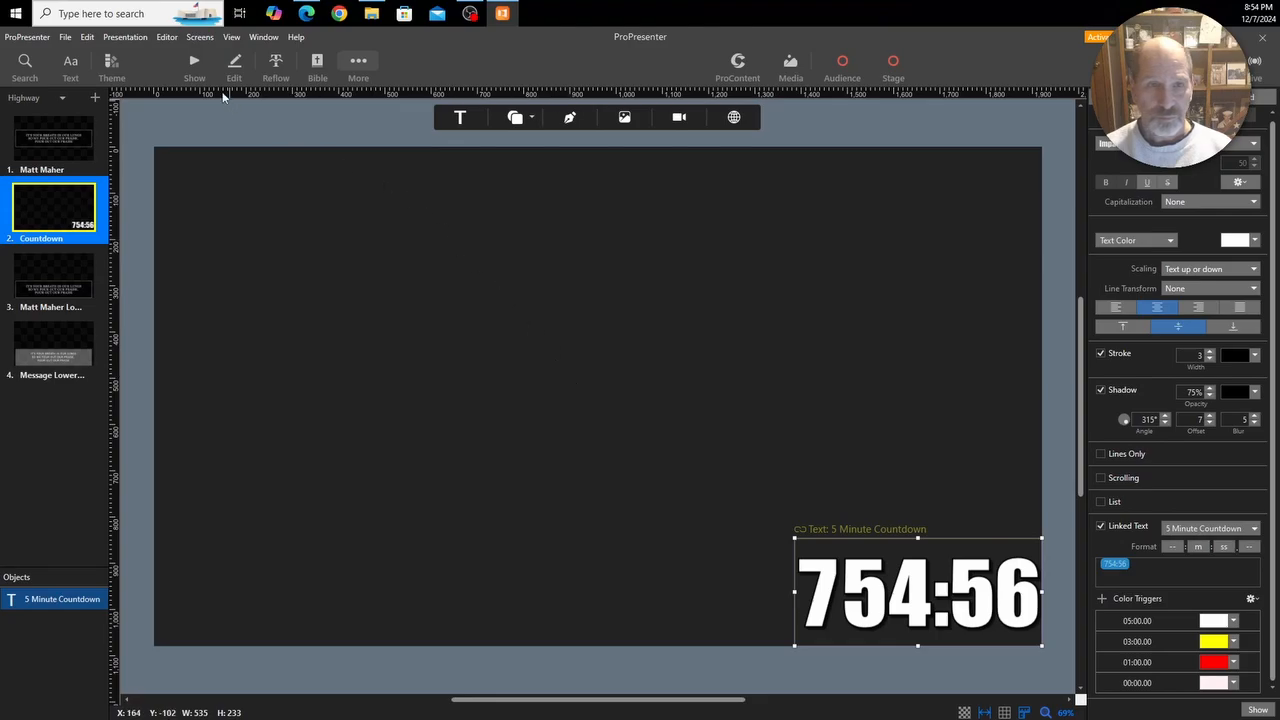
# Leave the theme editor for the show view and create a new message containing the 5 Minute Countdown timer token.
pyautogui.click(195, 63)
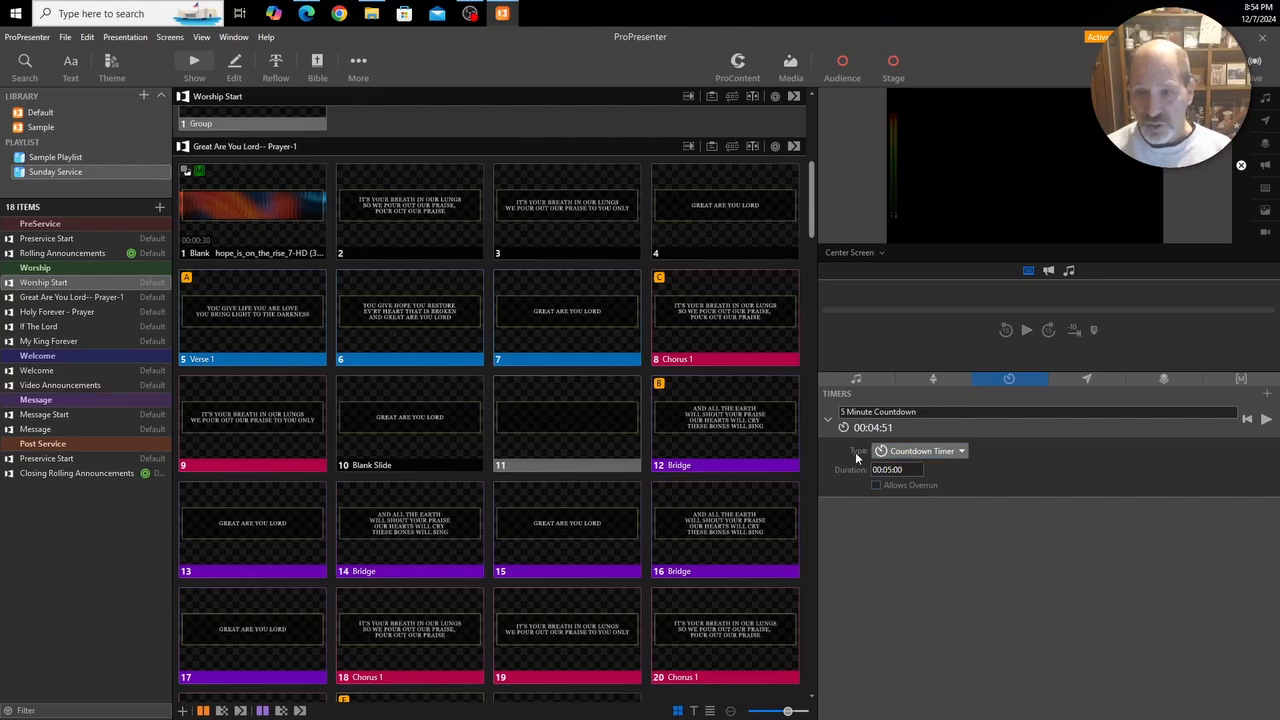
pyautogui.click(1088, 378)
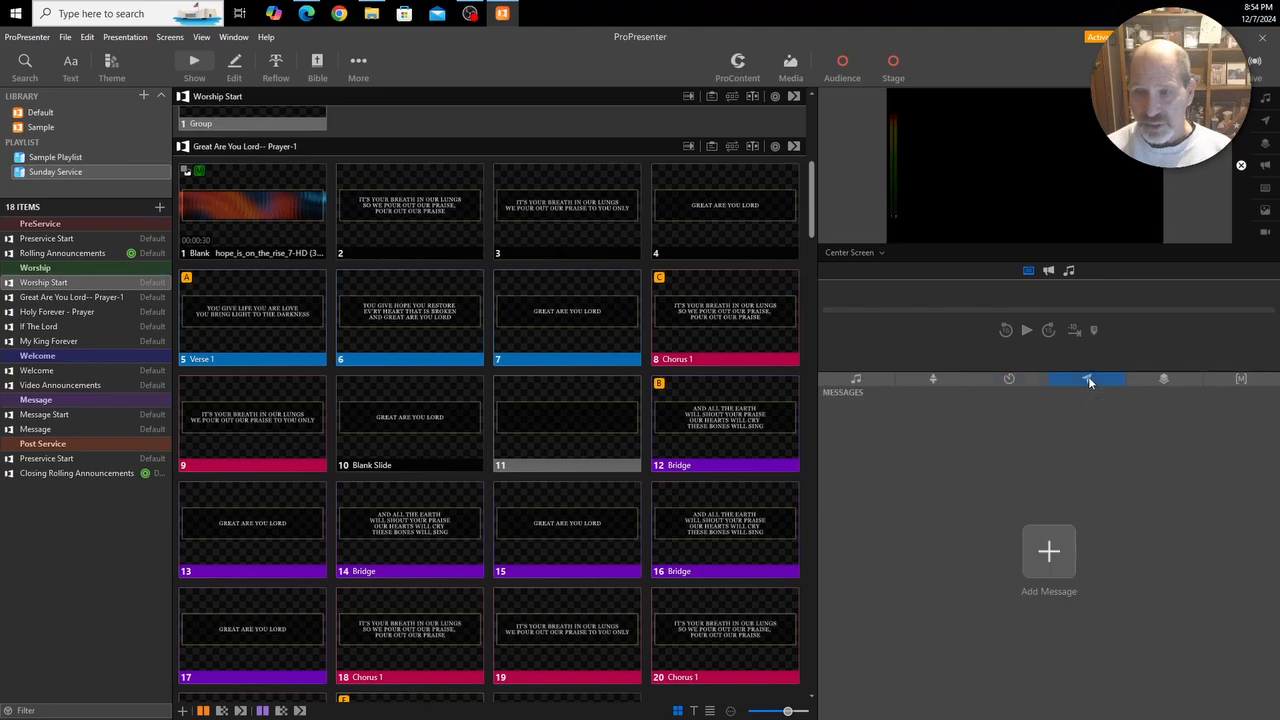
pyautogui.click(1048, 552)
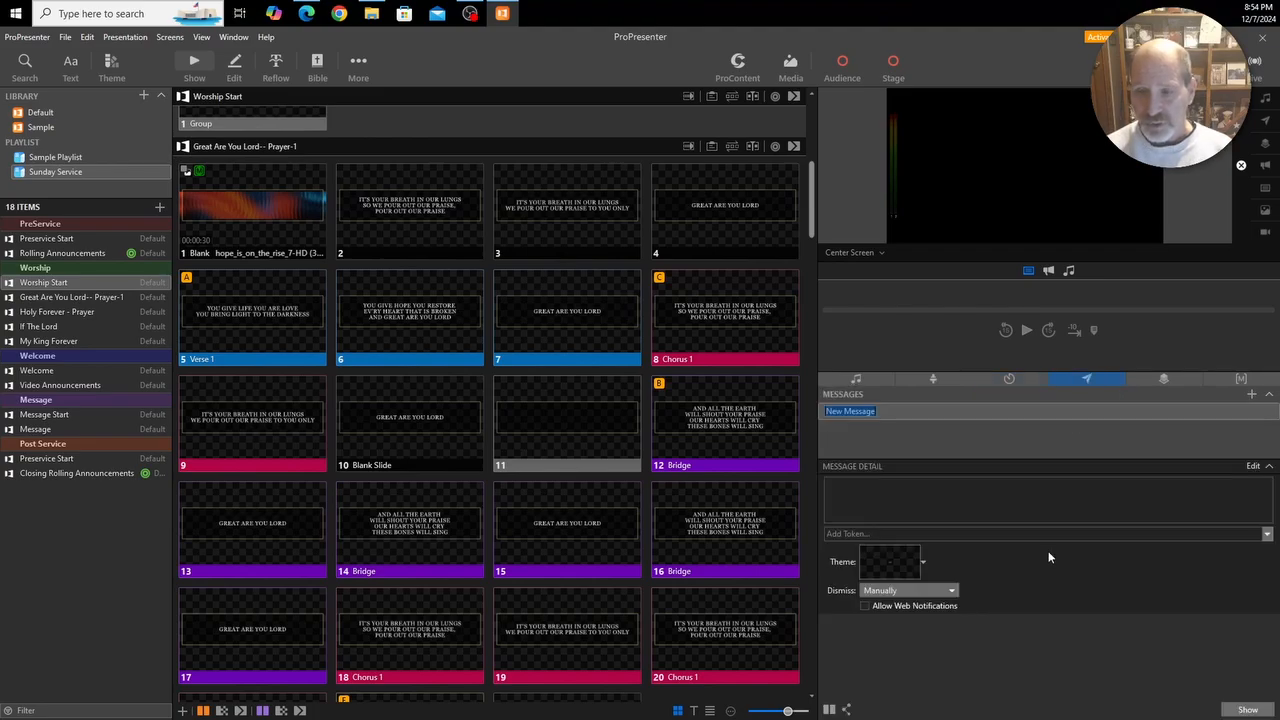
pyautogui.click(863, 492)
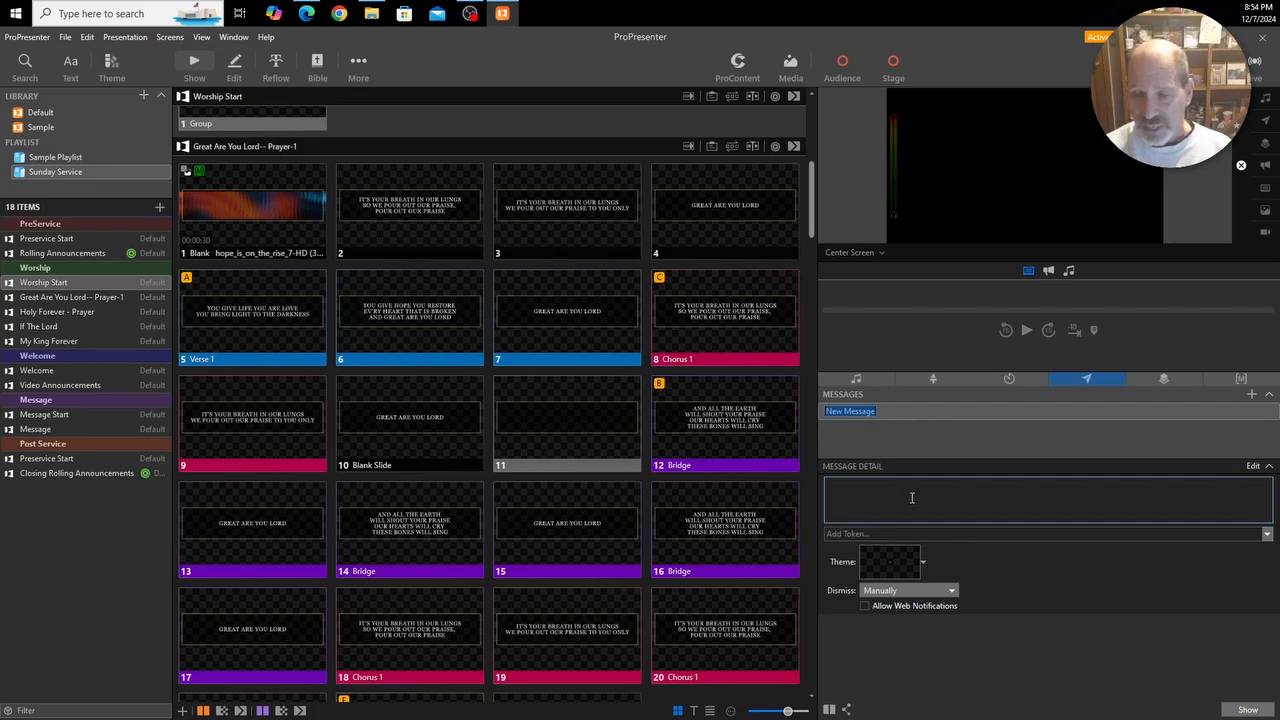
pyautogui.click(1267, 535)
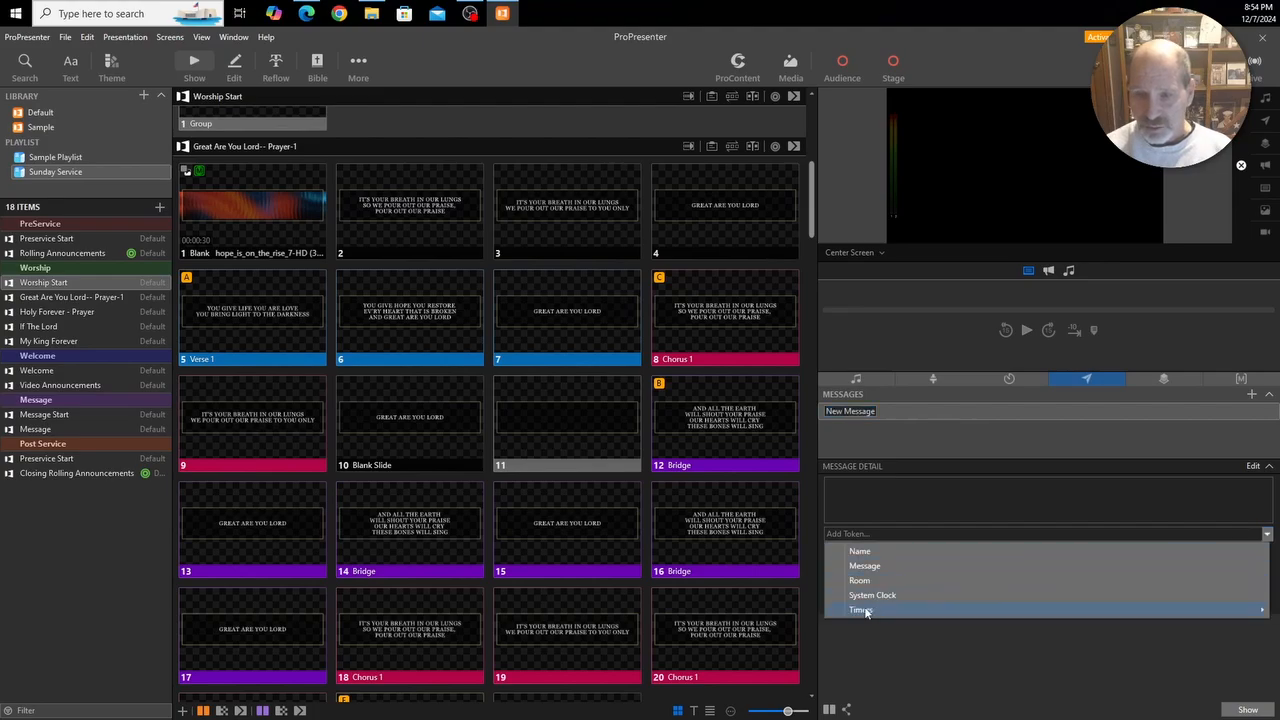
pyautogui.moveTo(866, 611)
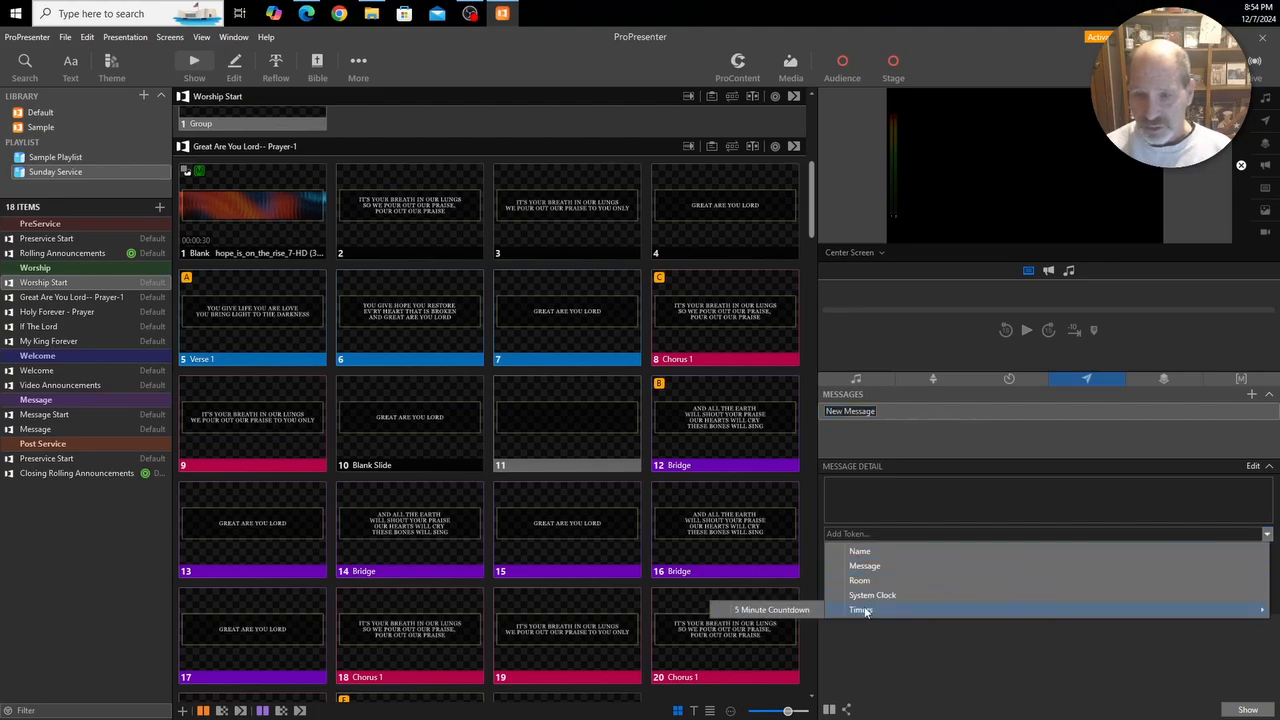
pyautogui.click(756, 611)
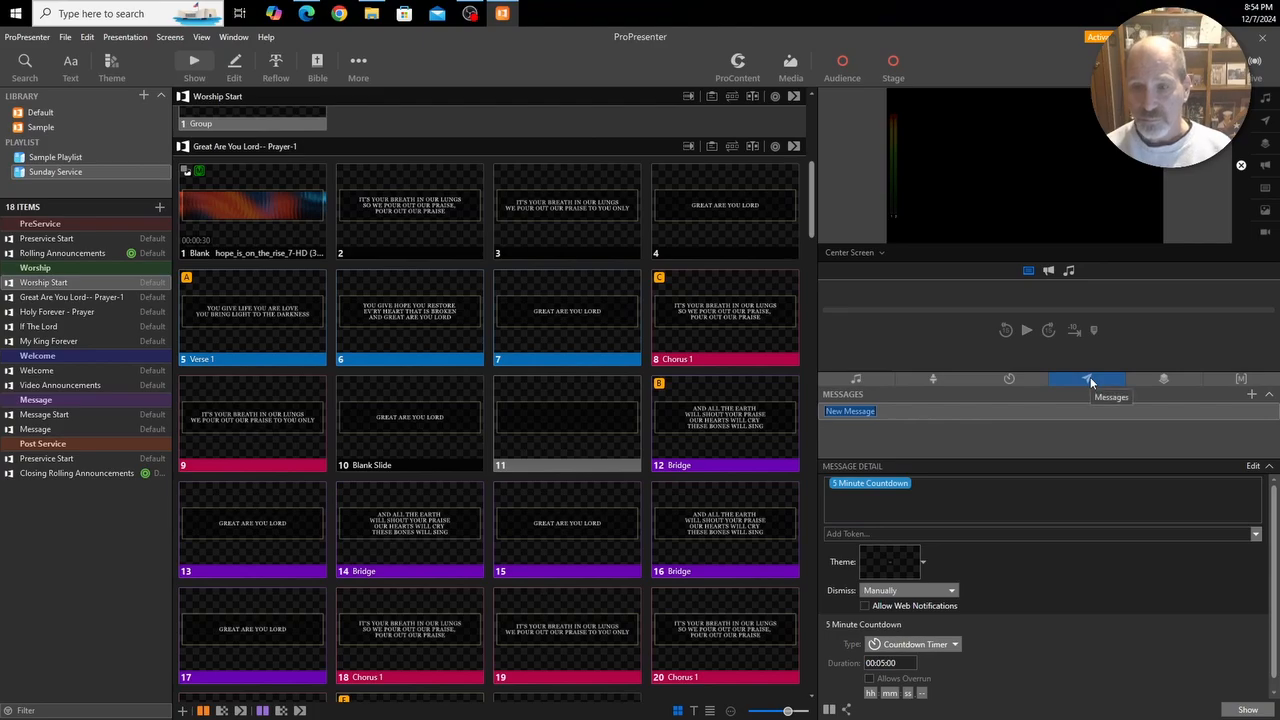
# Apply the Countdown slide of the Highway theme to the new message.
pyautogui.click(924, 568)
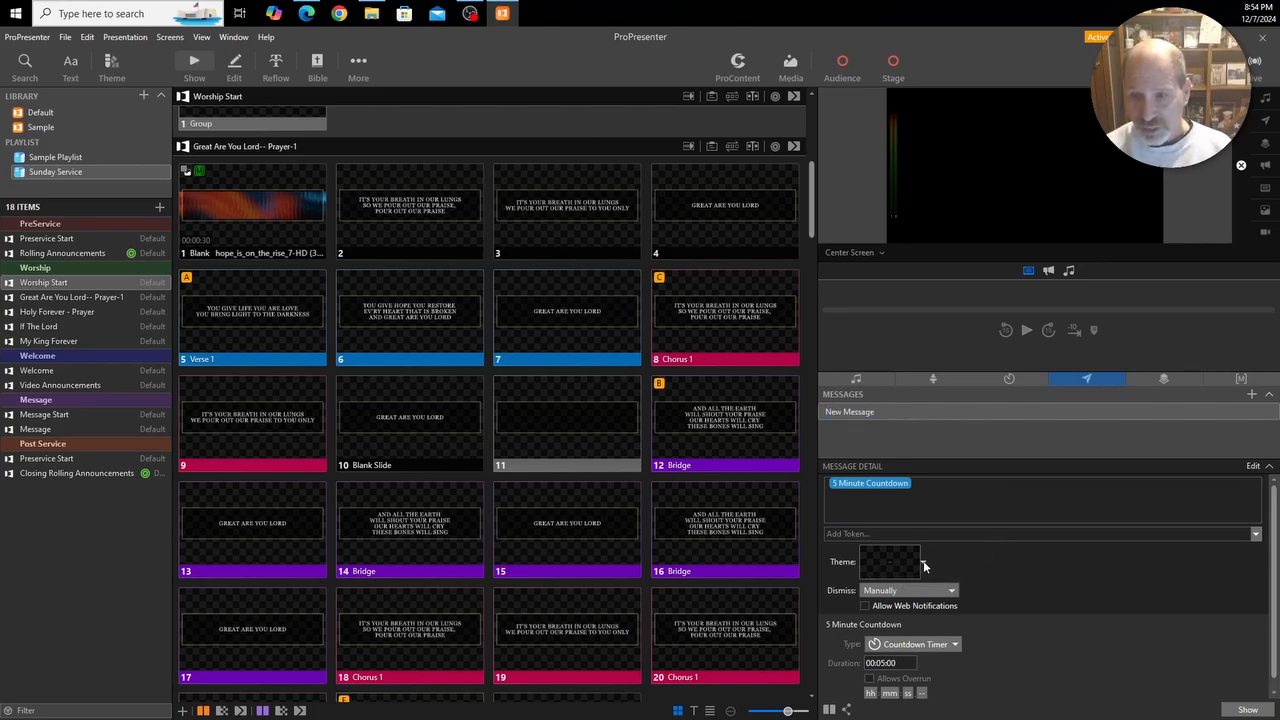
pyautogui.click(923, 564)
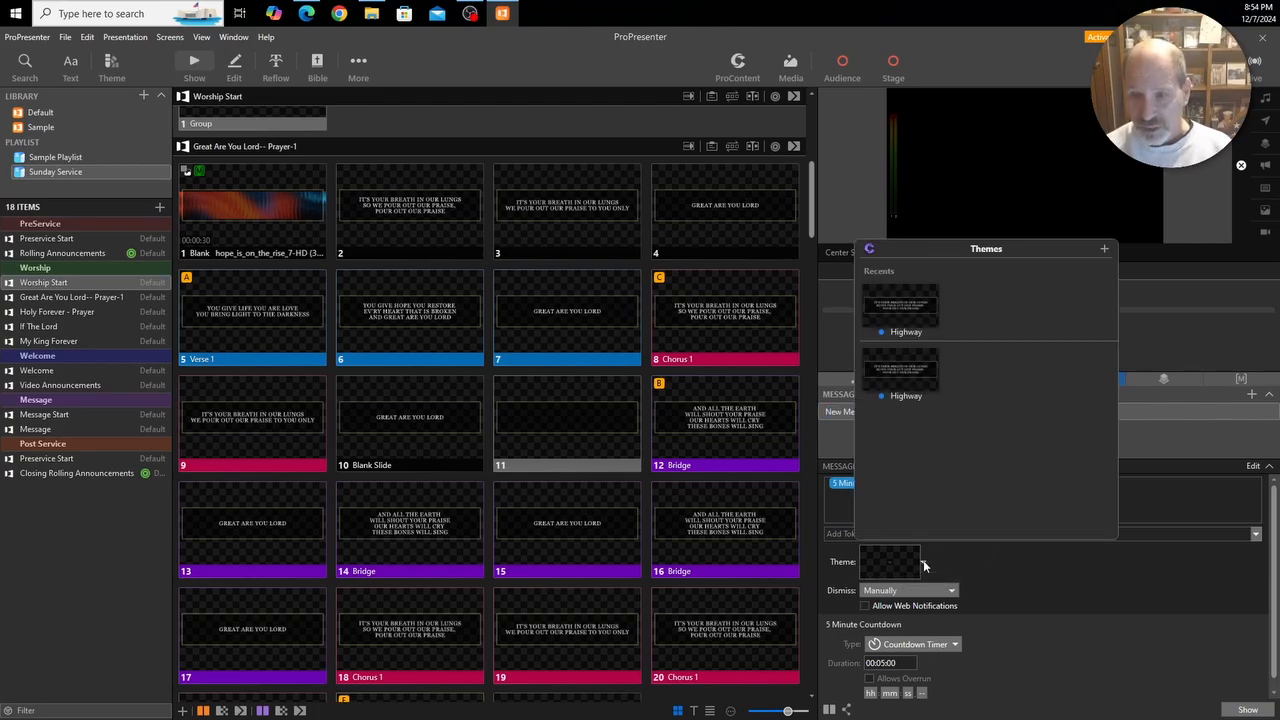
pyautogui.click(899, 310)
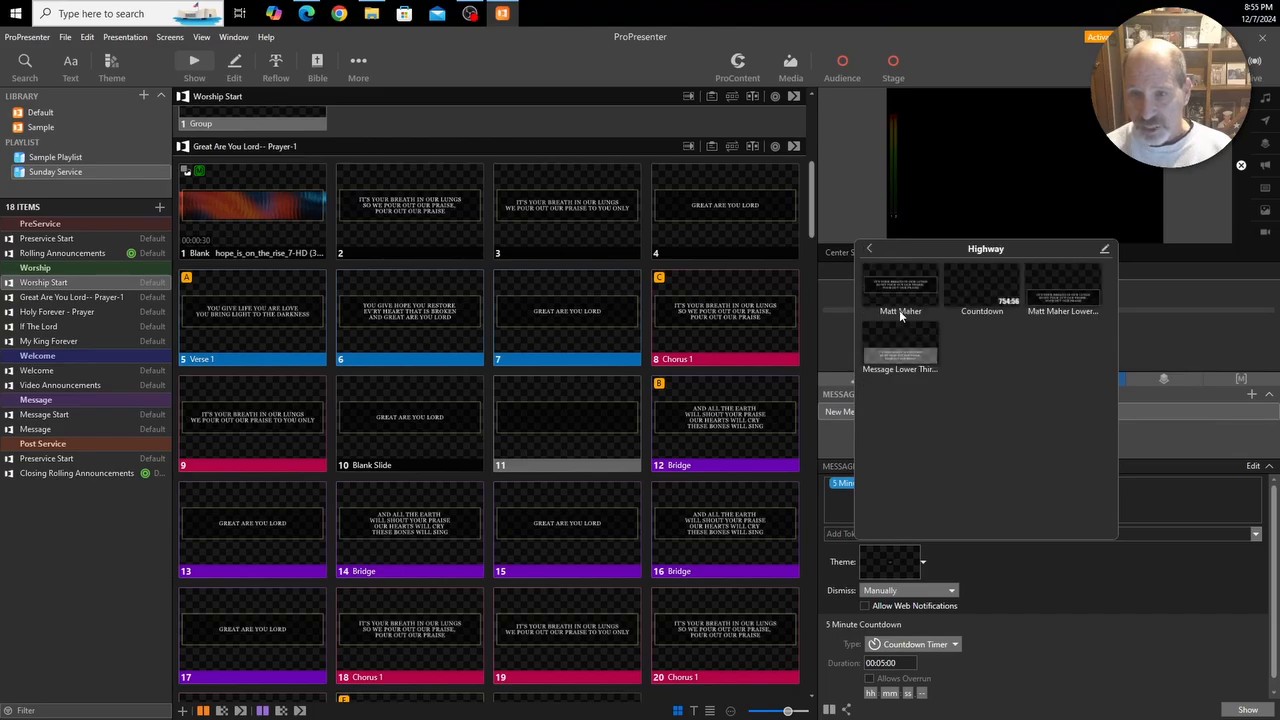
pyautogui.click(989, 285)
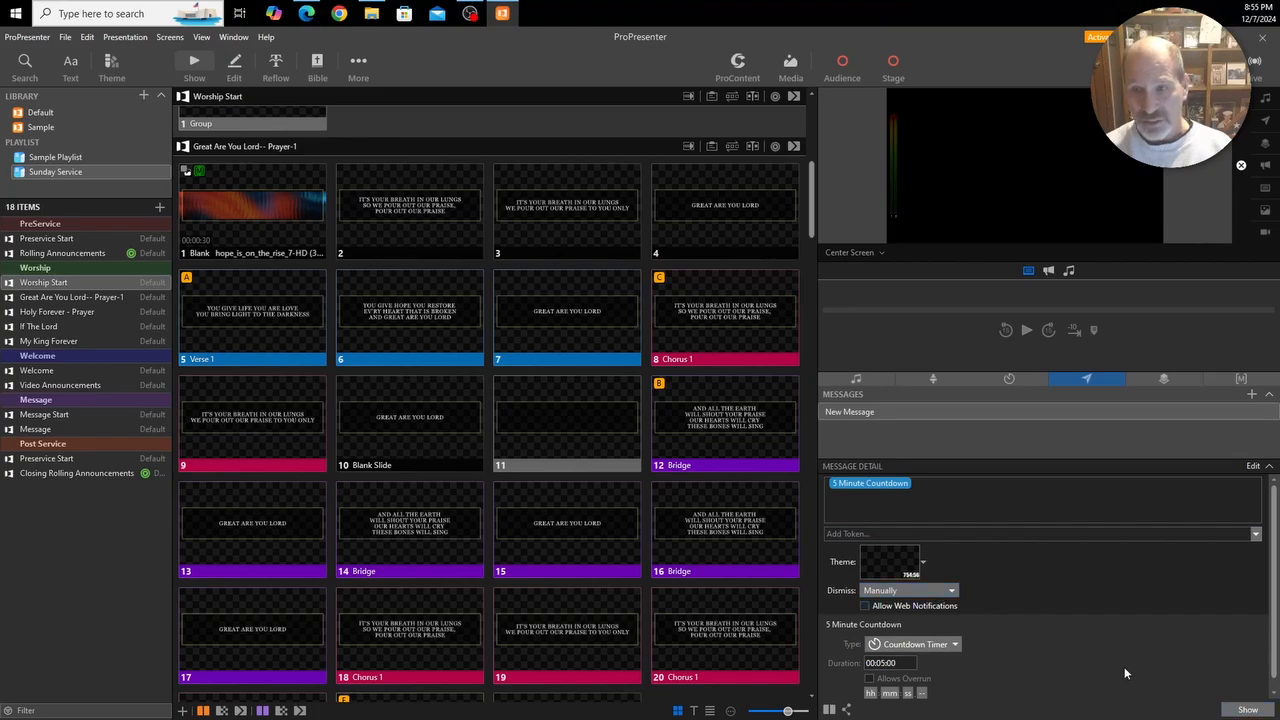
# Set the new message to dismiss After Timer Expires.
pyautogui.click(952, 591)
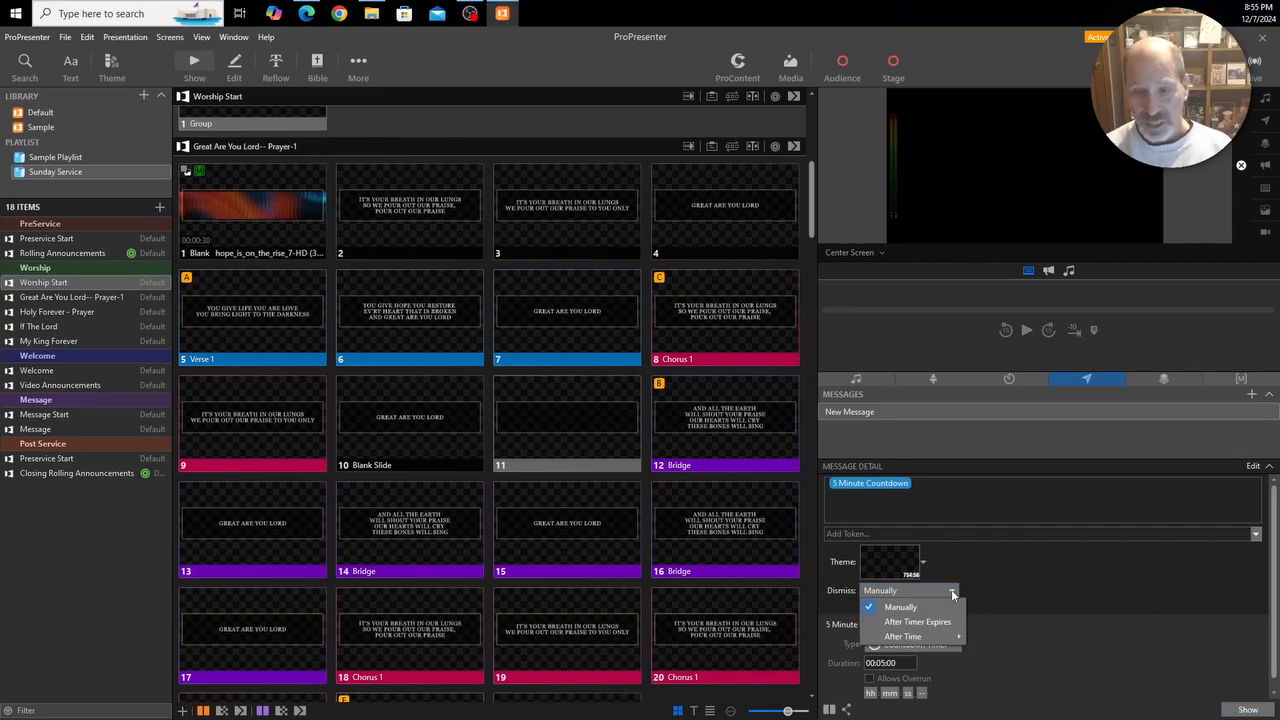
pyautogui.click(905, 622)
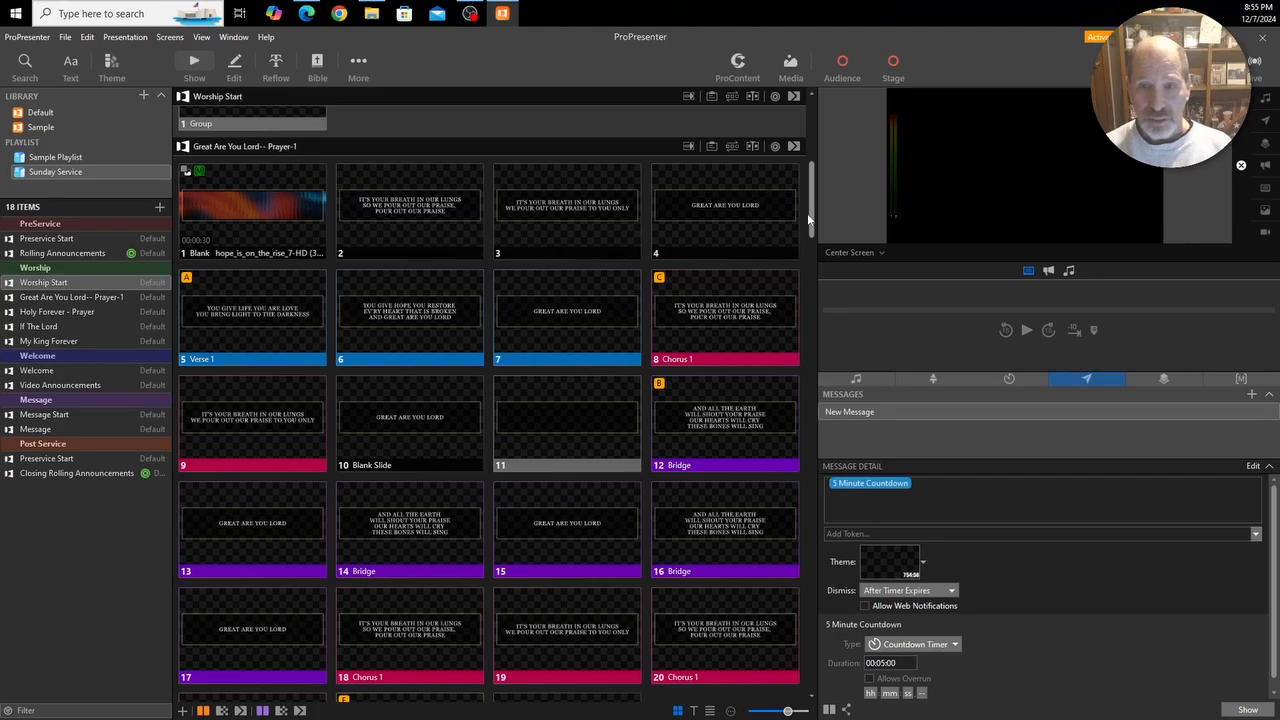
# Send the first Rolling Announcements slide and the Preservice Start slide live, and switch the preview to the Livestream/Lobby screen.
pyautogui.moveTo(812, 205); pyautogui.dragTo(813, 132)
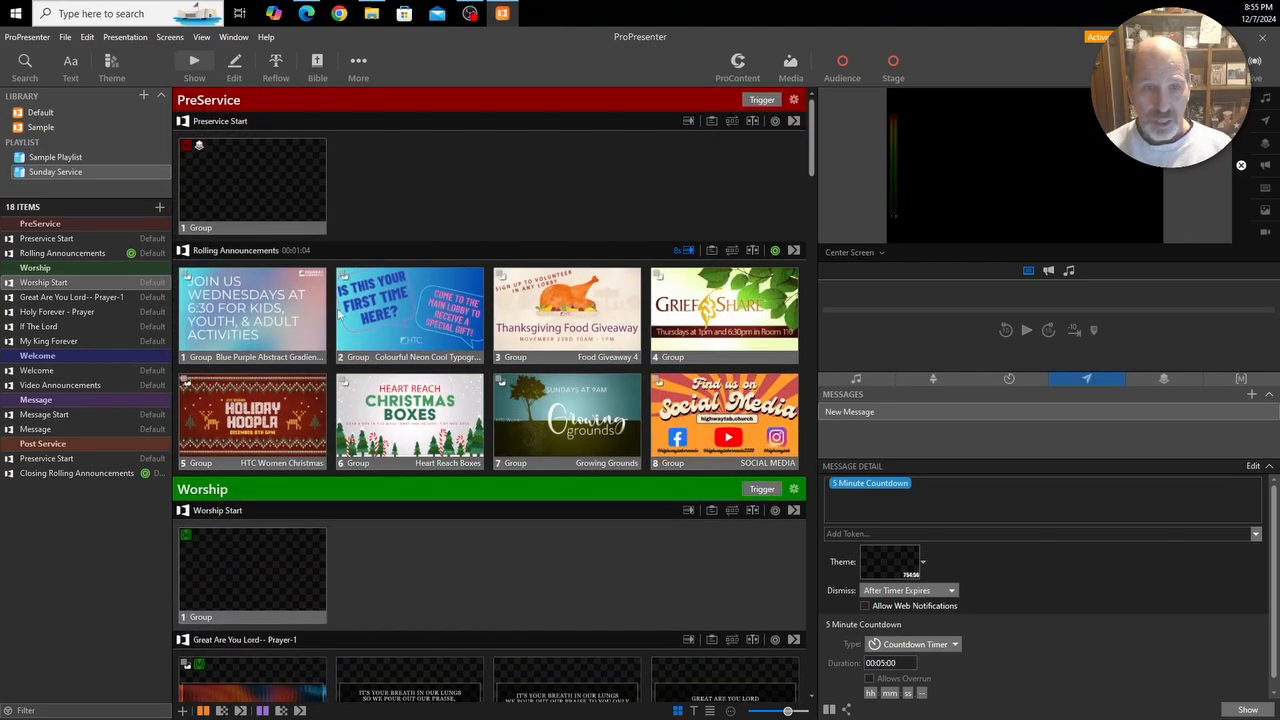
pyautogui.click(247, 318)
pyautogui.click(257, 194)
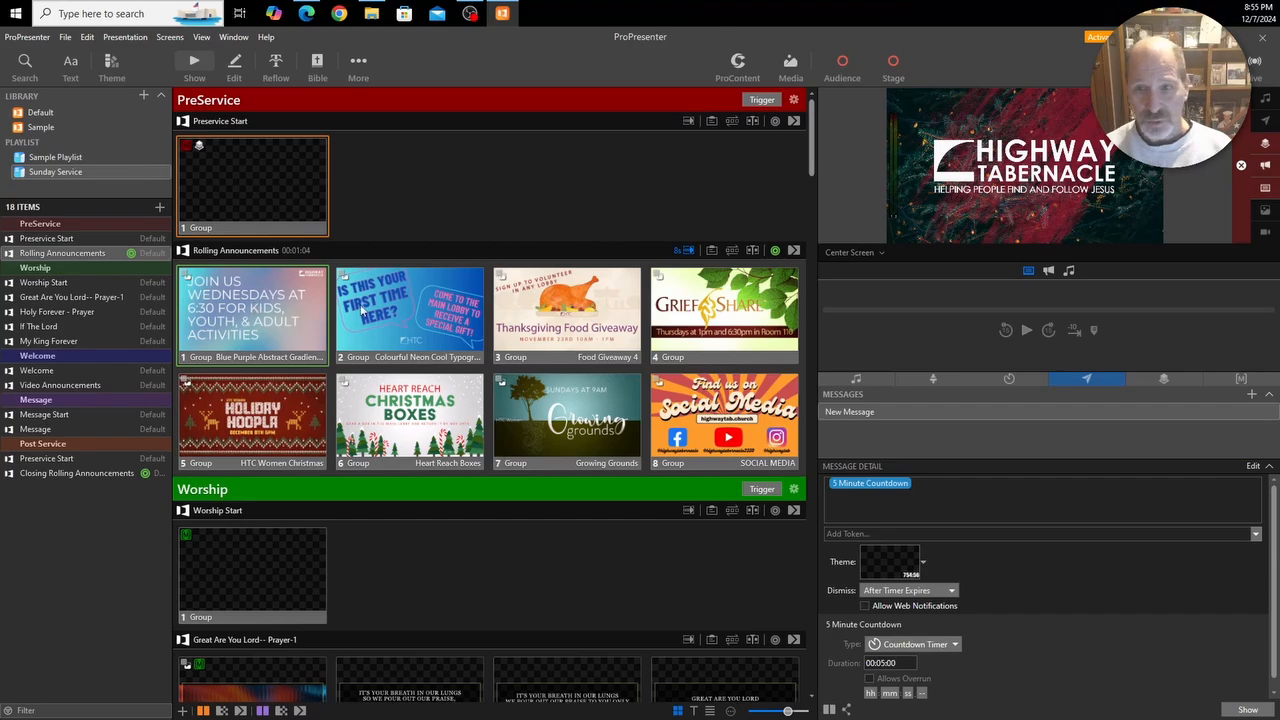
pyautogui.click(849, 253)
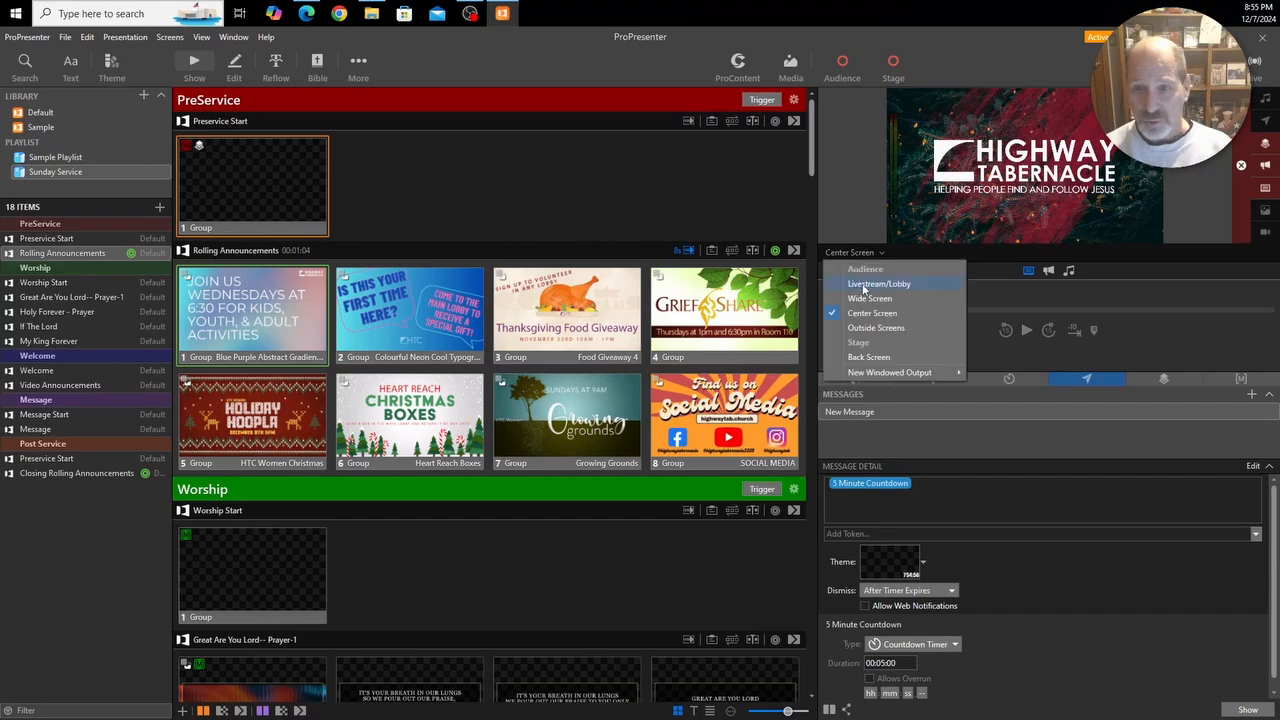
pyautogui.click(866, 286)
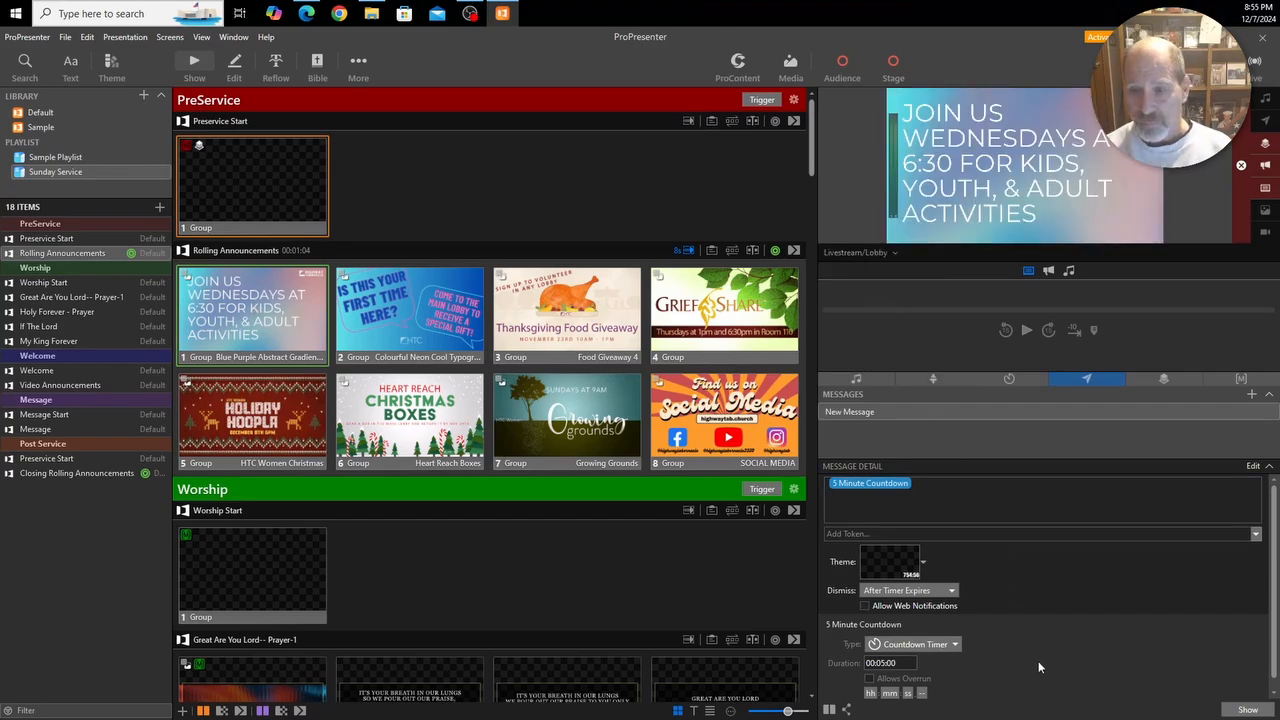
# Check in the PreService look which screens receive the Messages layer, and close the Looks window.
pyautogui.scroll(-1, 1040, 660)
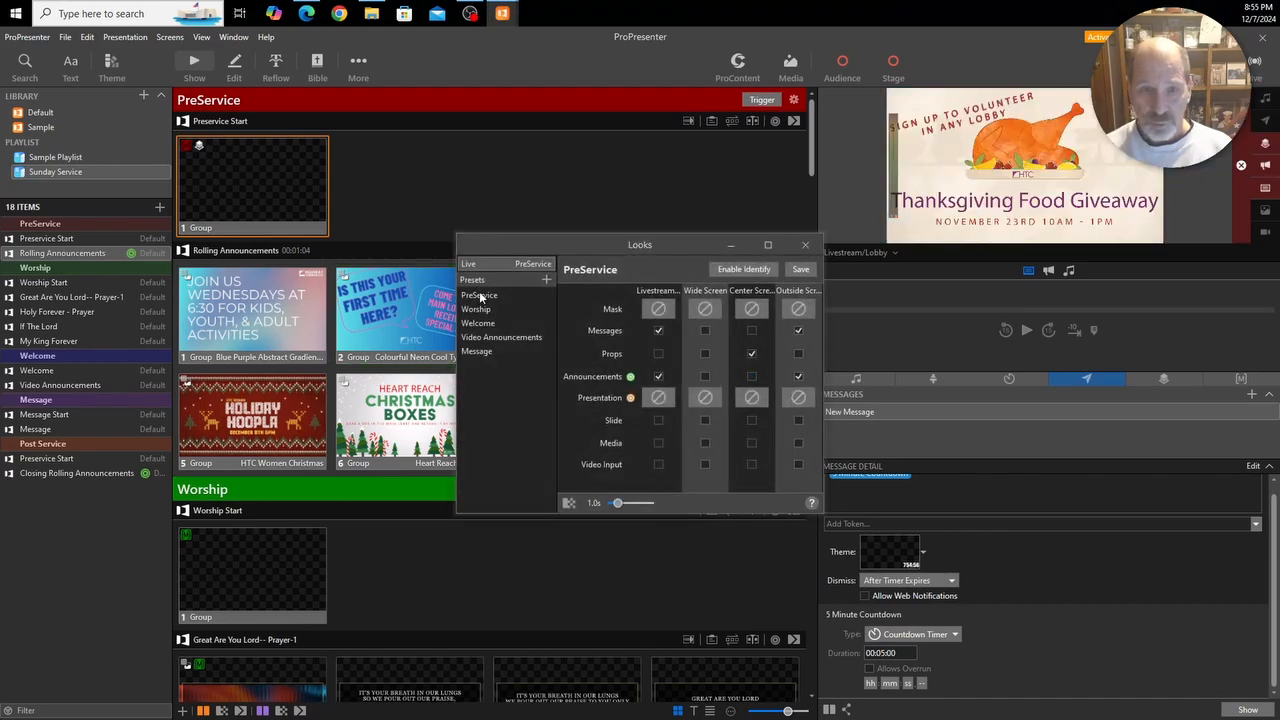
pyautogui.click(480, 296)
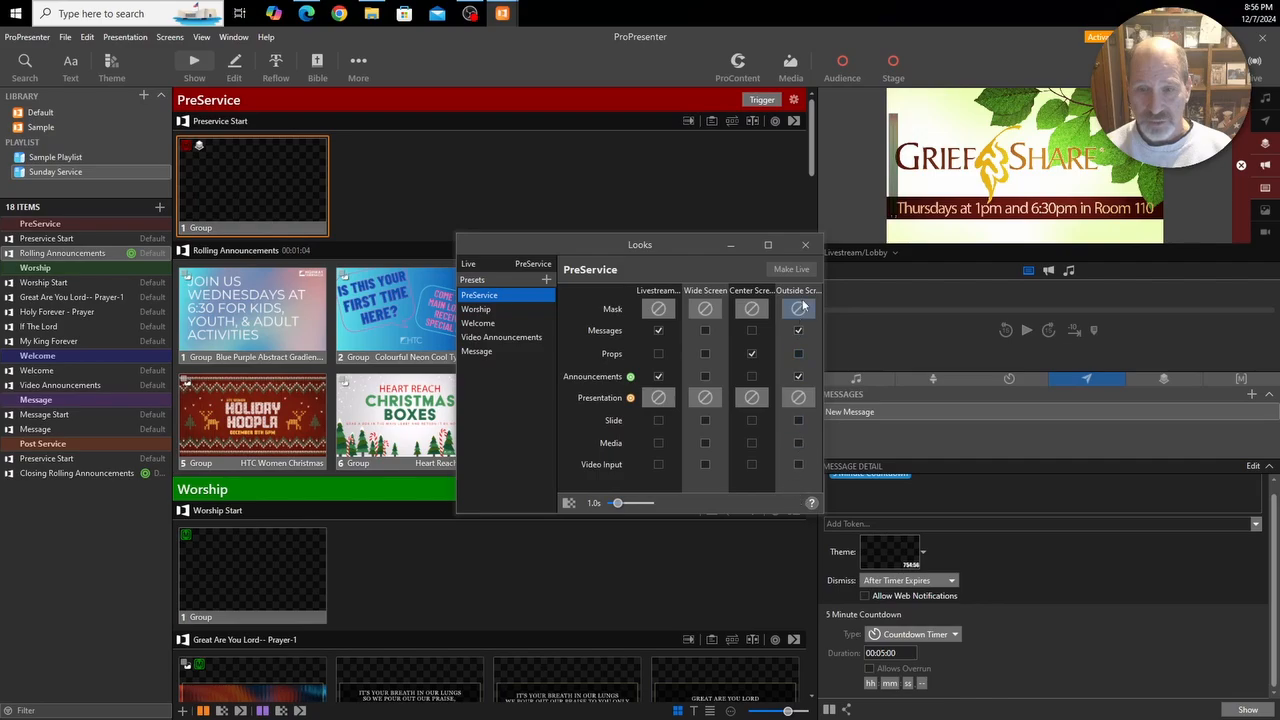
pyautogui.click(805, 244)
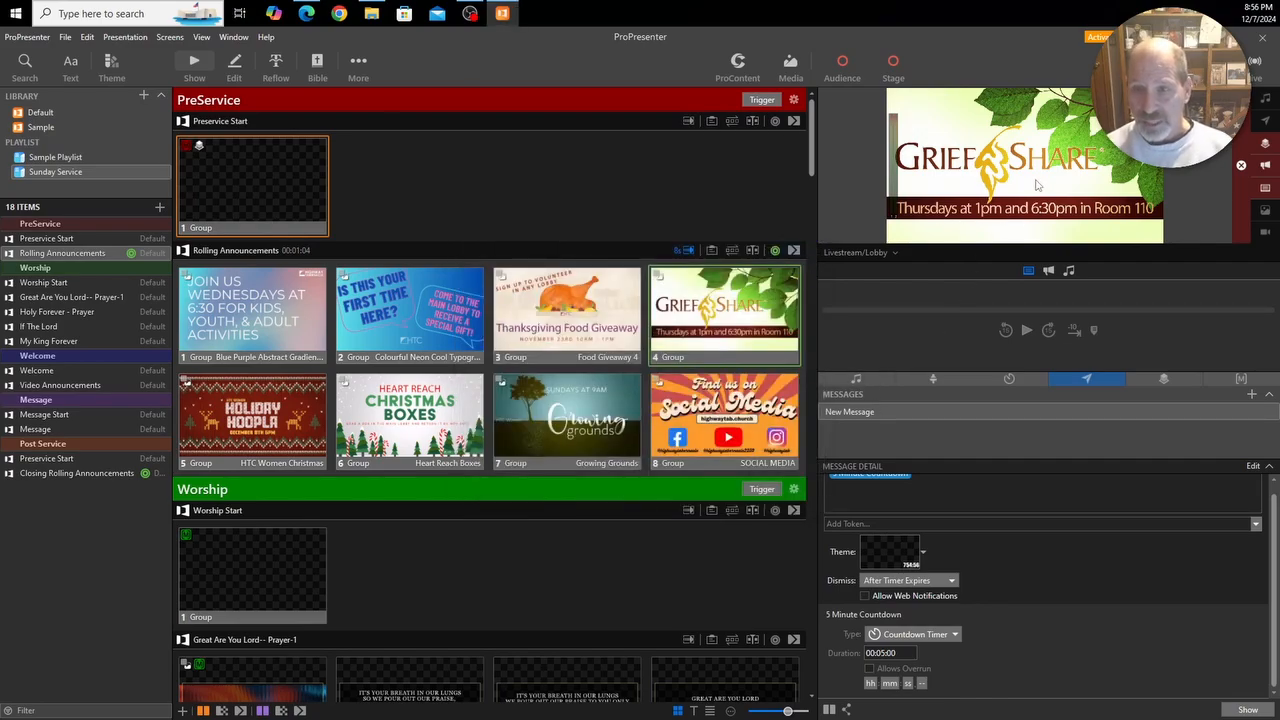
# Test the countdown message by showing it over the announcements, checking its running timer, and hiding it again.
pyautogui.click(1246, 710)
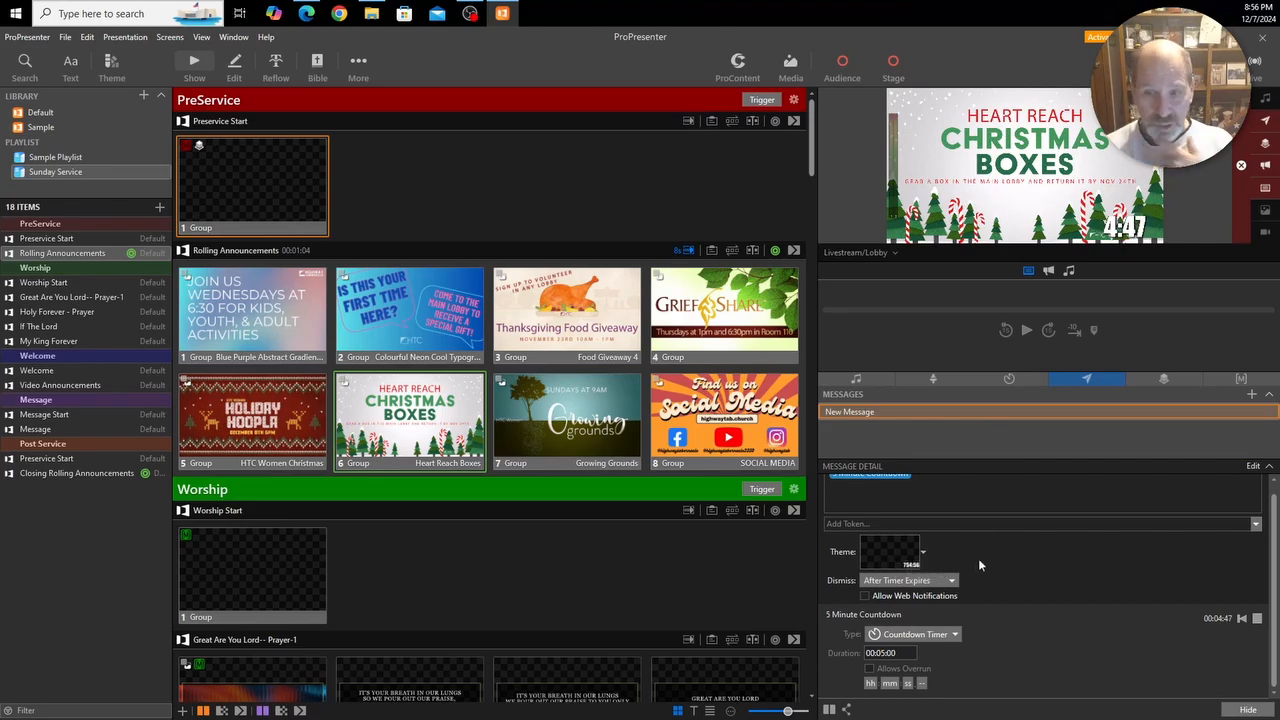
pyautogui.click(1006, 377)
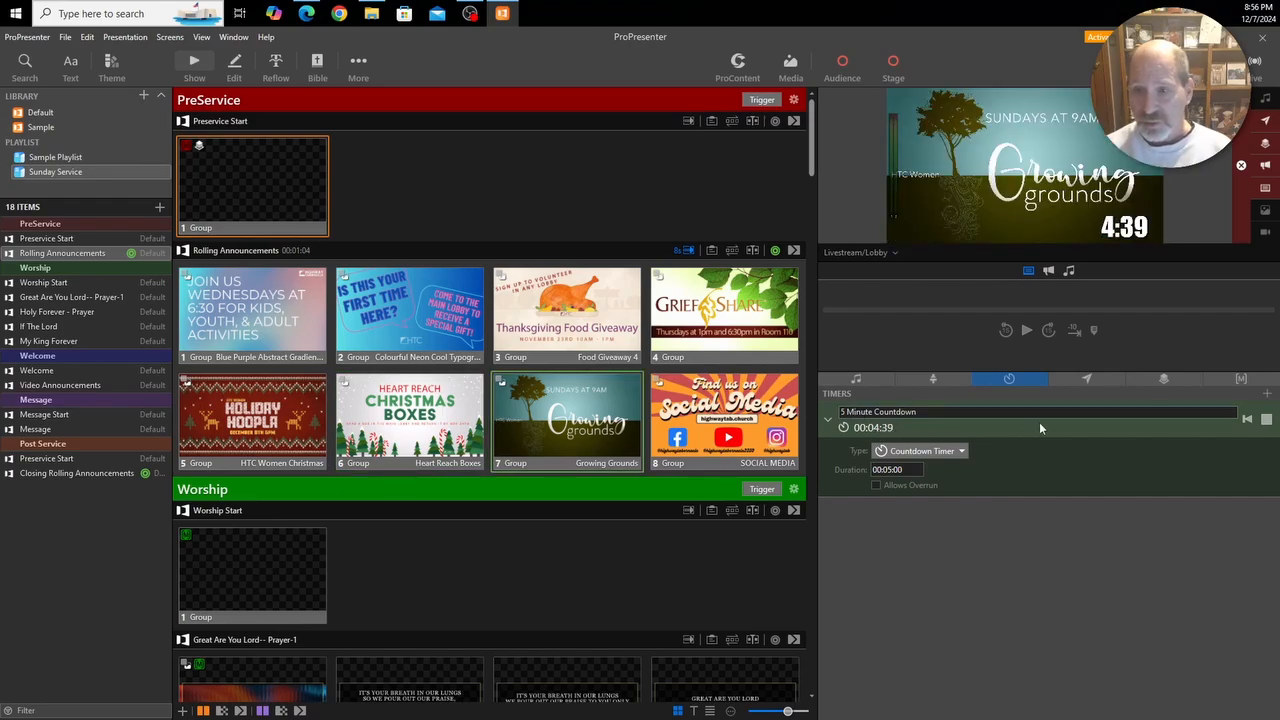
pyautogui.click(1087, 380)
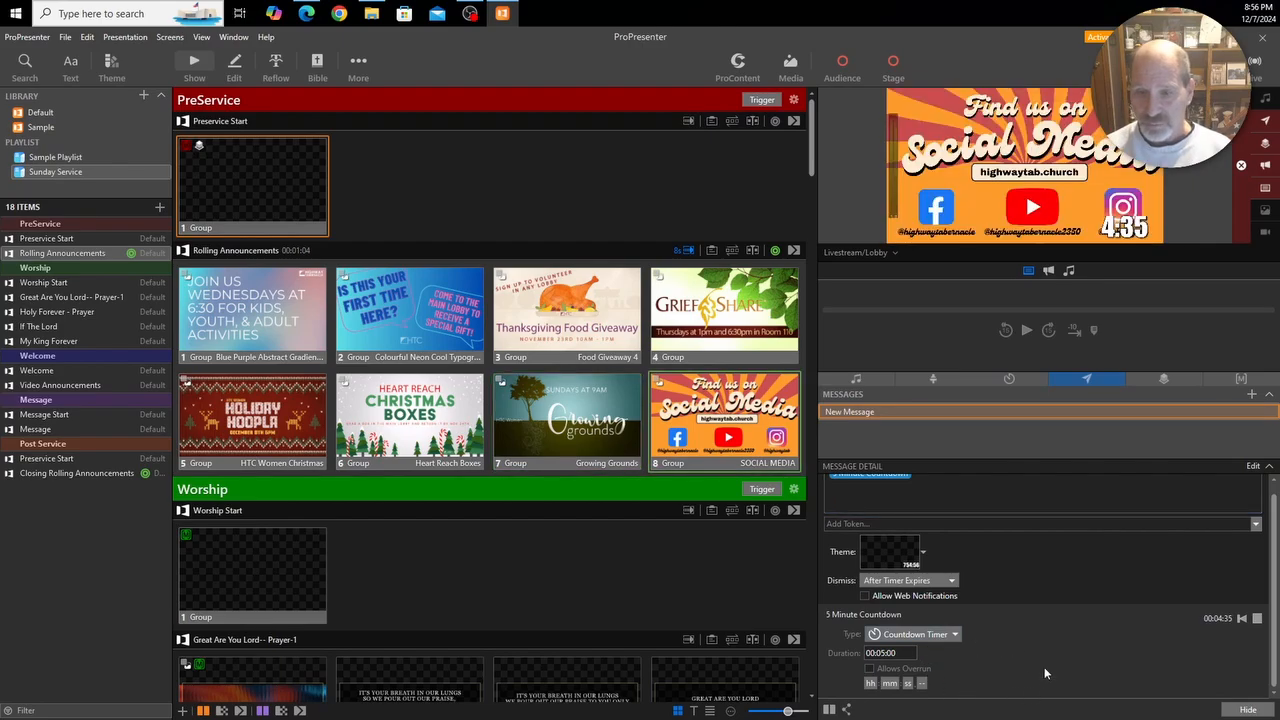
pyautogui.click(1256, 710)
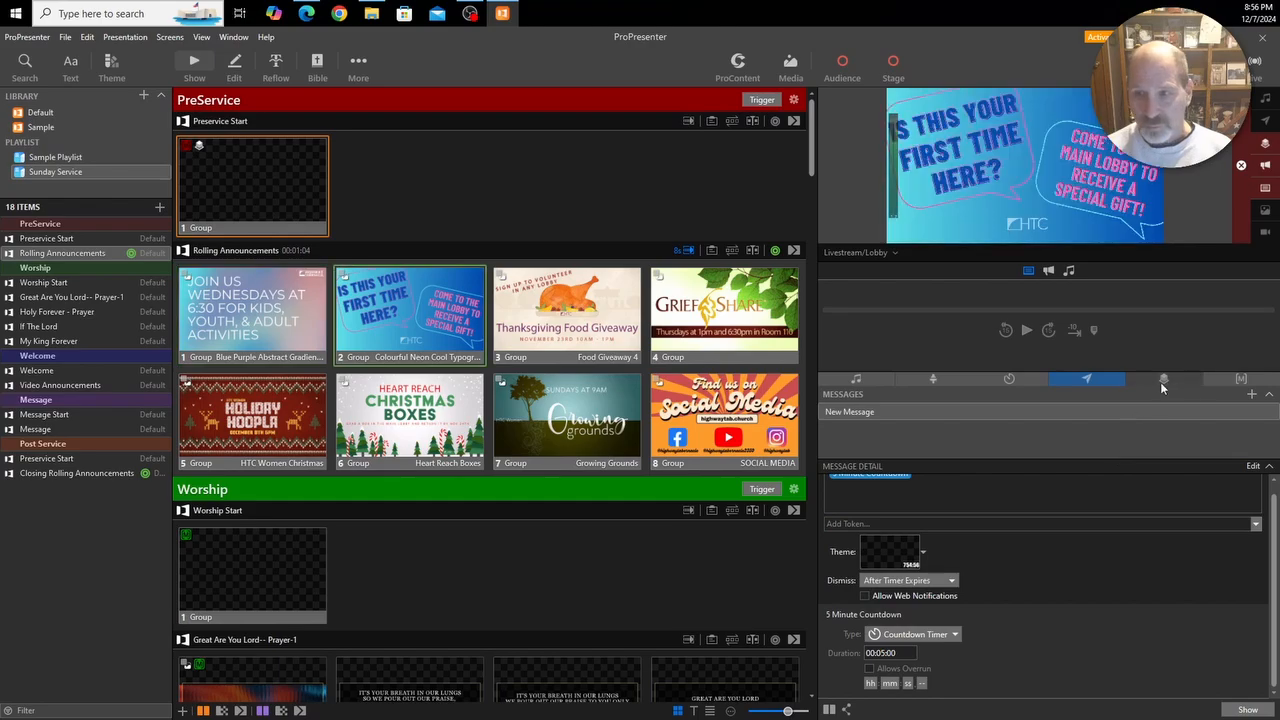
# Create a new macro named Start Countdown in the Default Collection.
pyautogui.click(1244, 382)
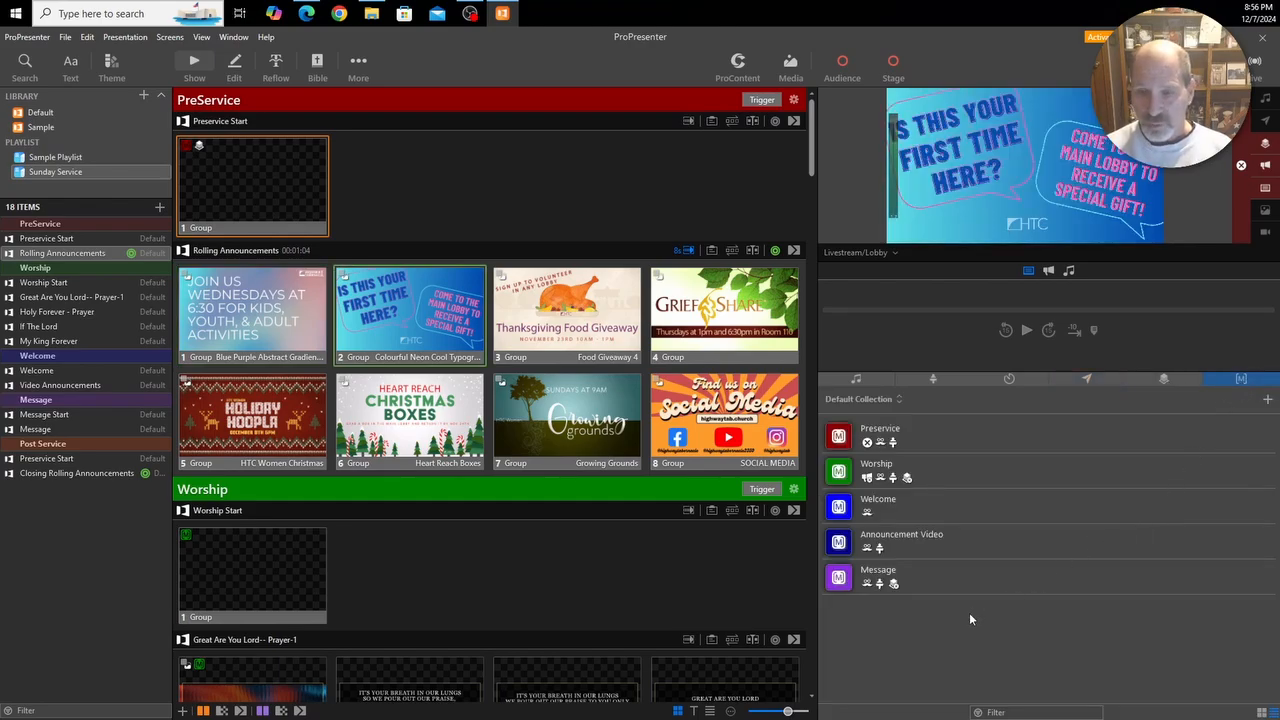
pyautogui.click(1267, 399)
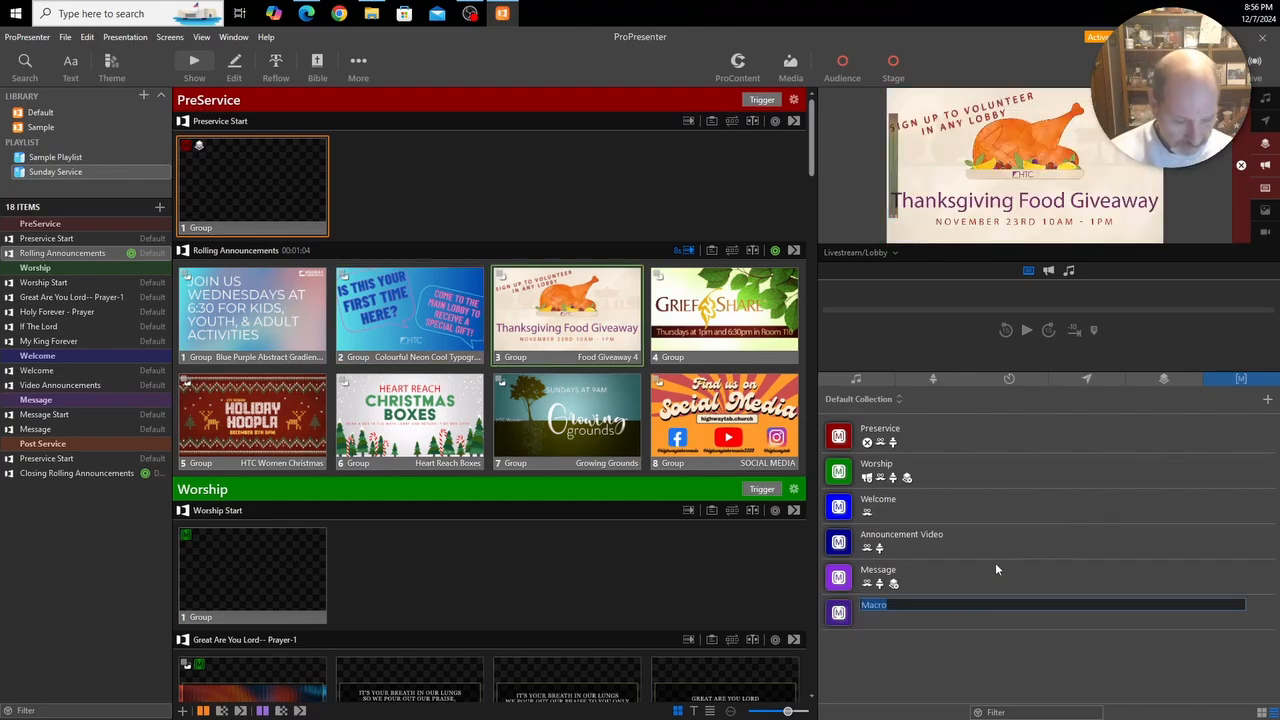
pyautogui.write('Star')
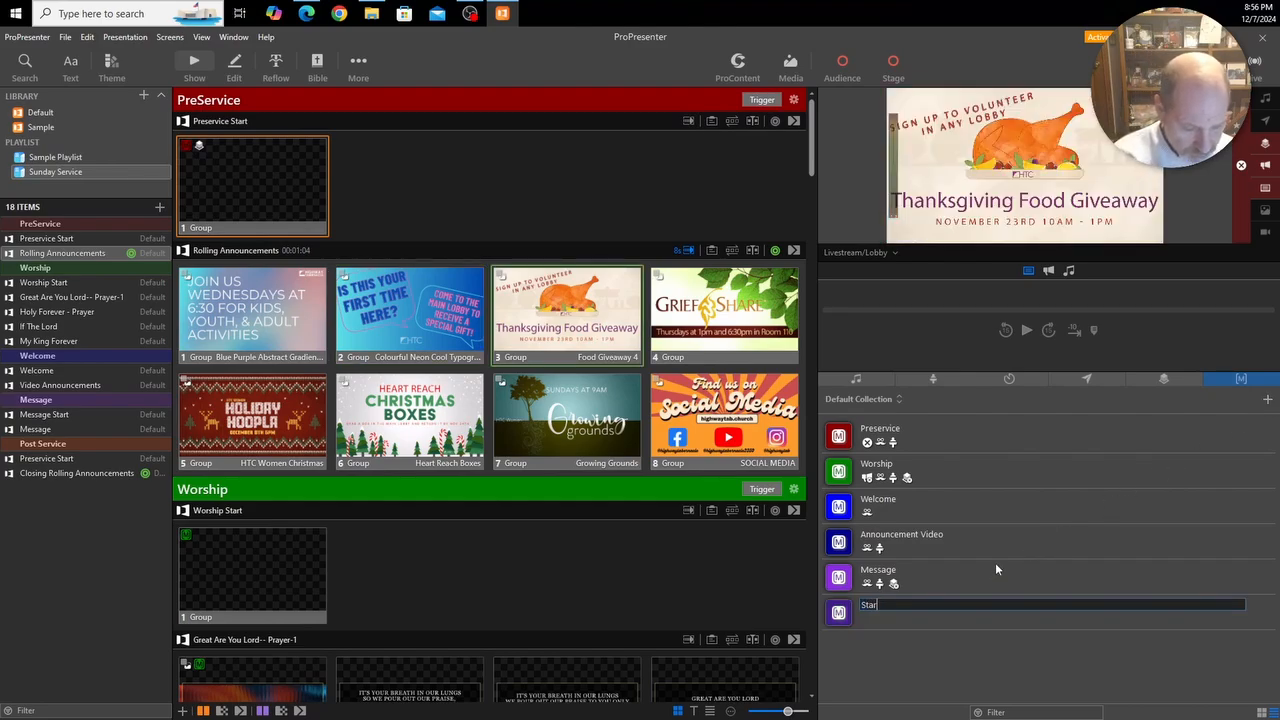
pyautogui.write('t COuntdown')
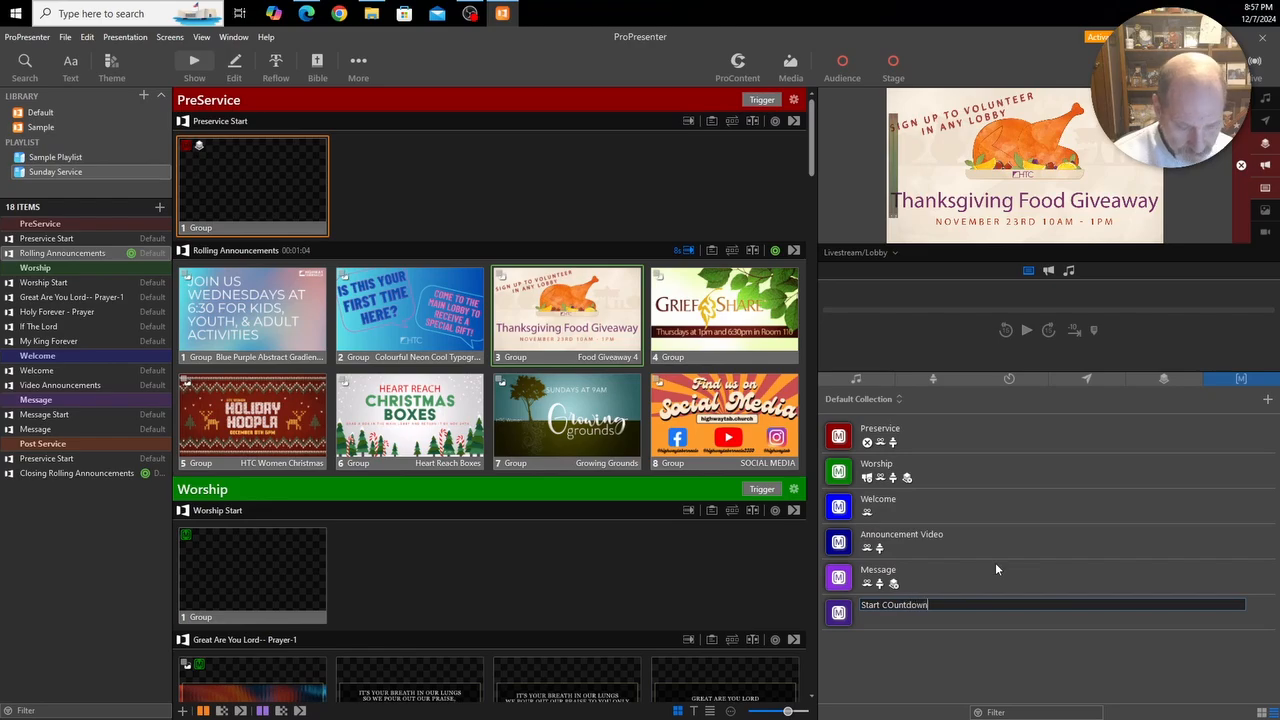
pyautogui.press('Left')
pyautogui.press('Left')
pyautogui.press('Left')
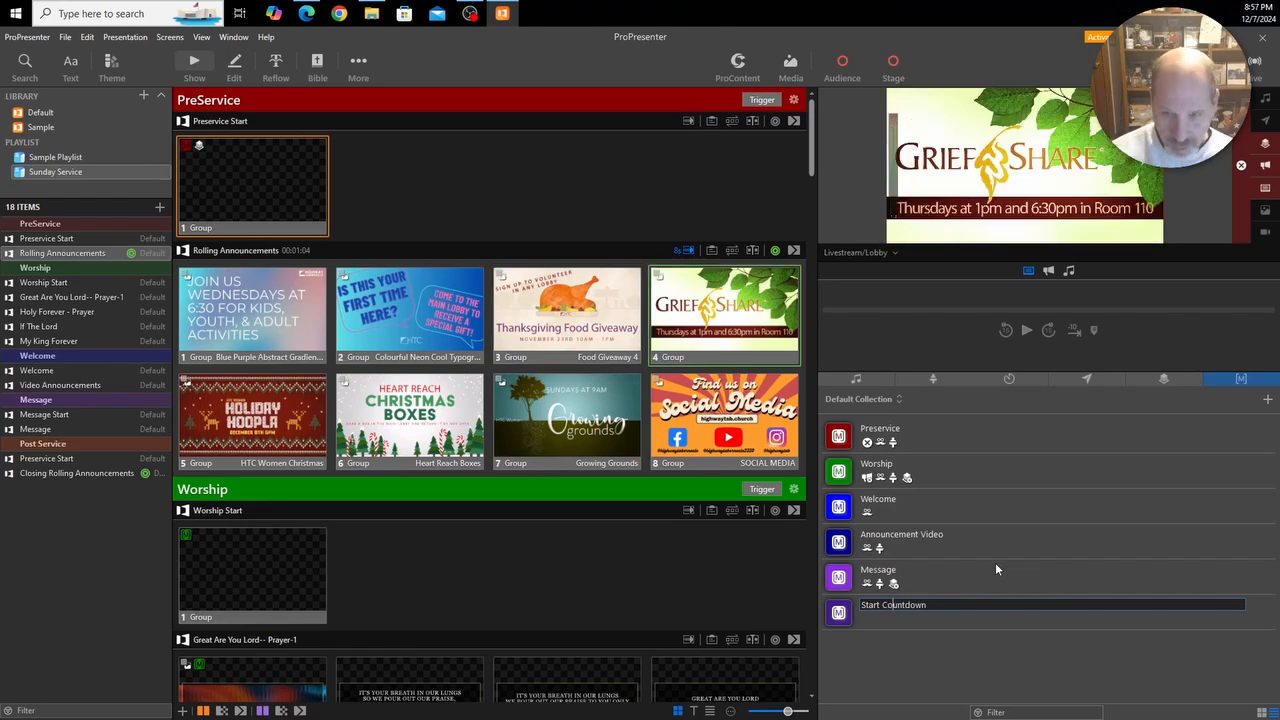
pyautogui.press('Return')
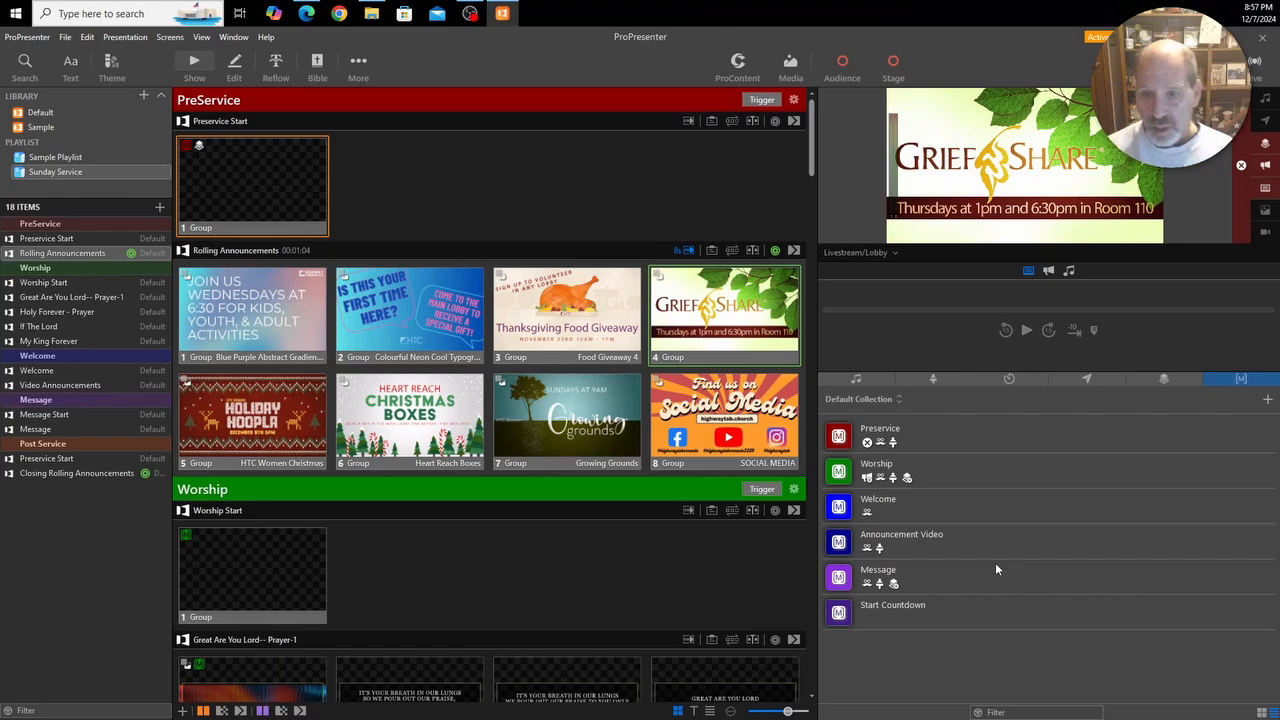
# Change the Start Countdown macro's color to magenta.
pyautogui.rightClick(848, 616)
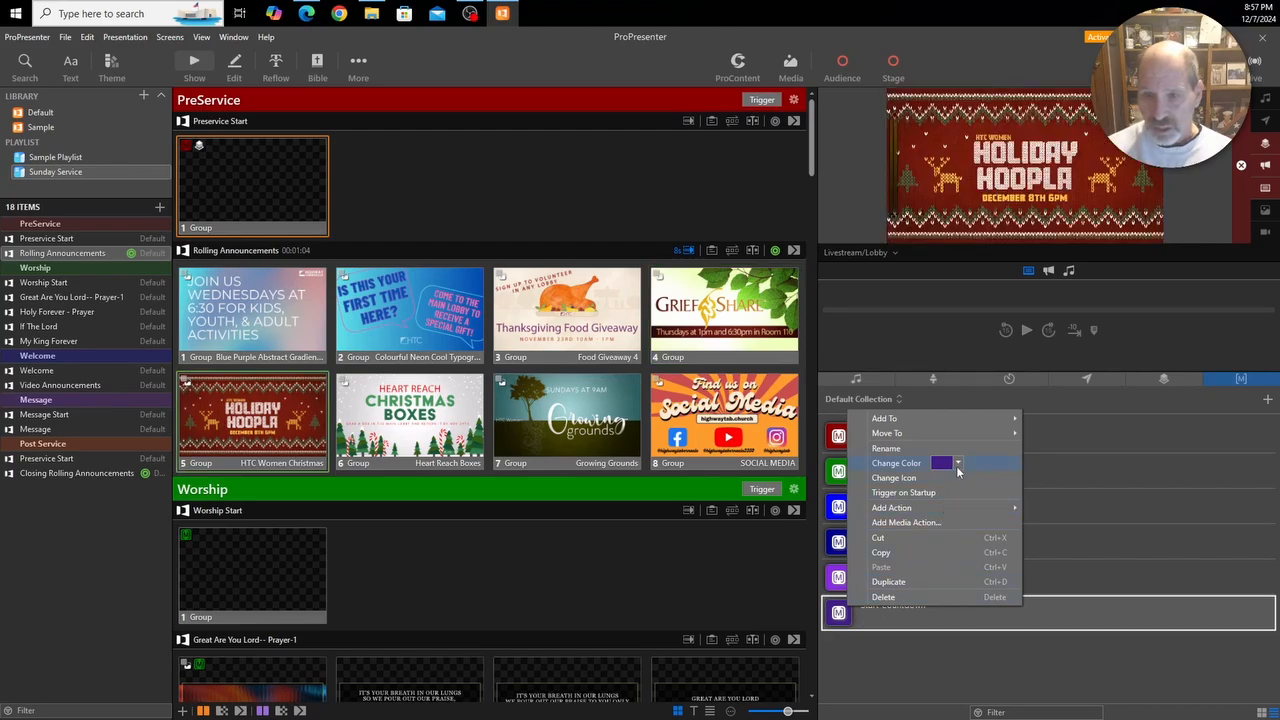
pyautogui.click(959, 463)
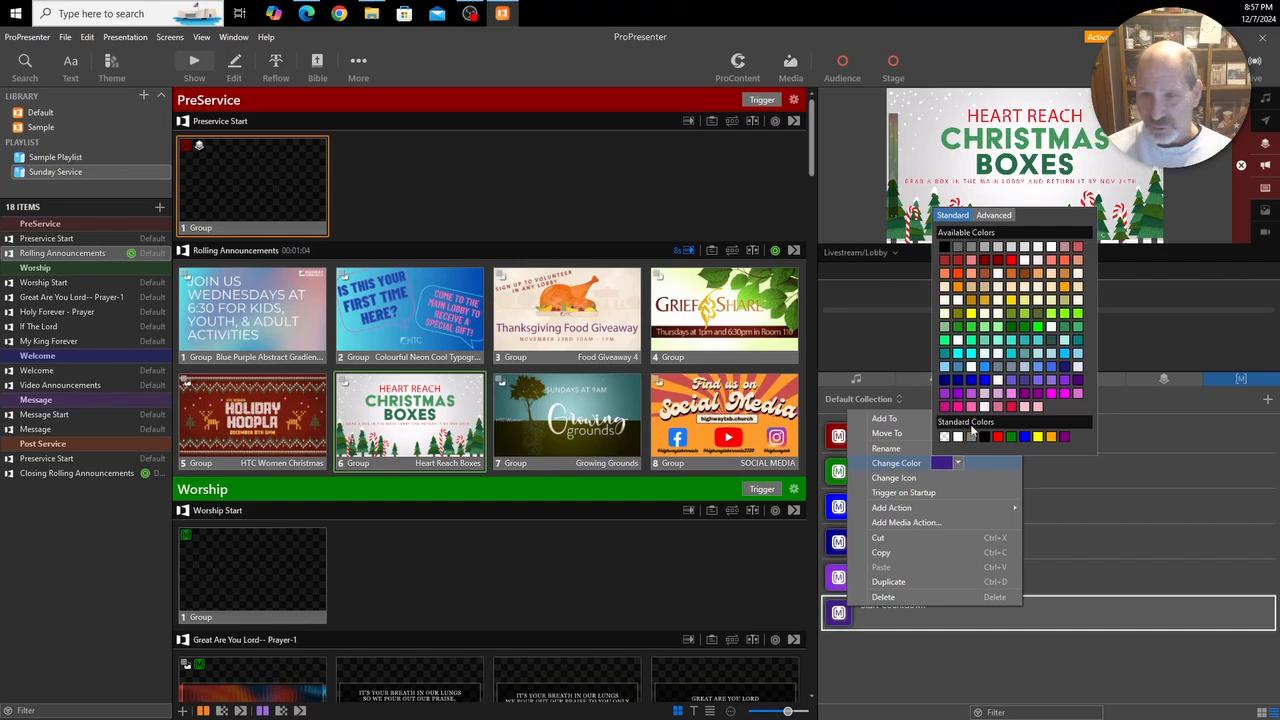
pyautogui.click(1065, 395)
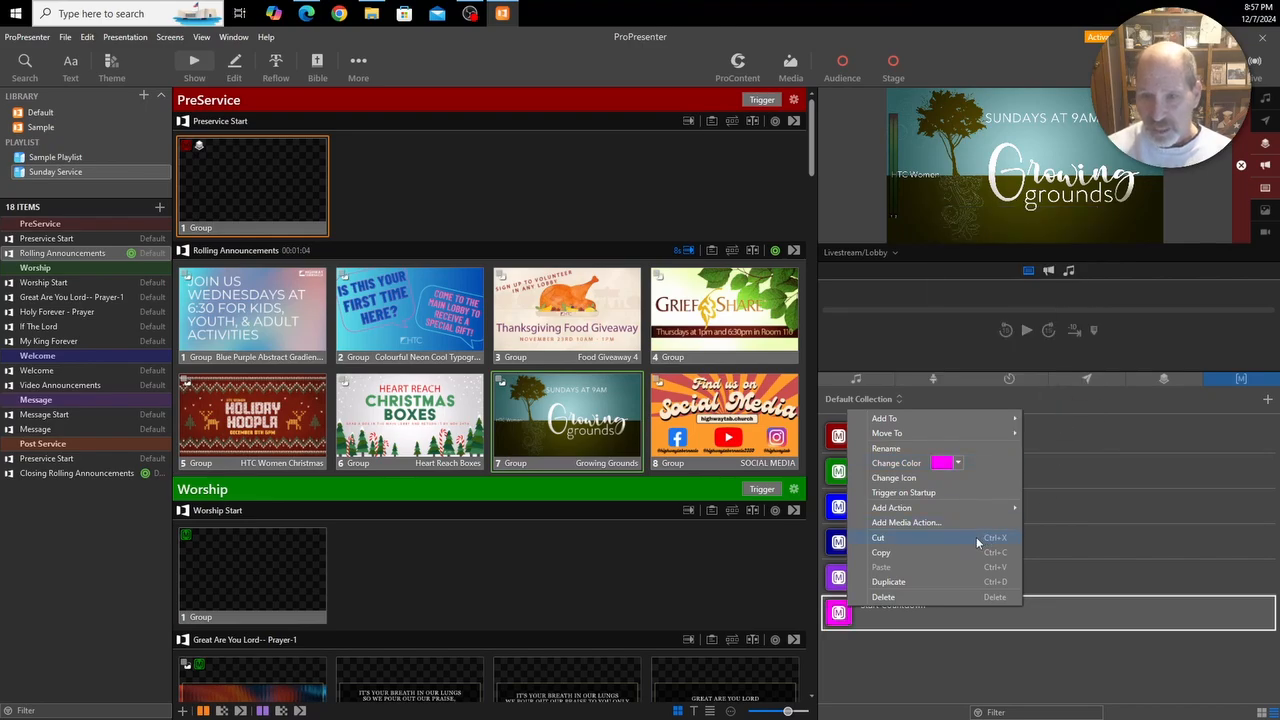
pyautogui.click(901, 638)
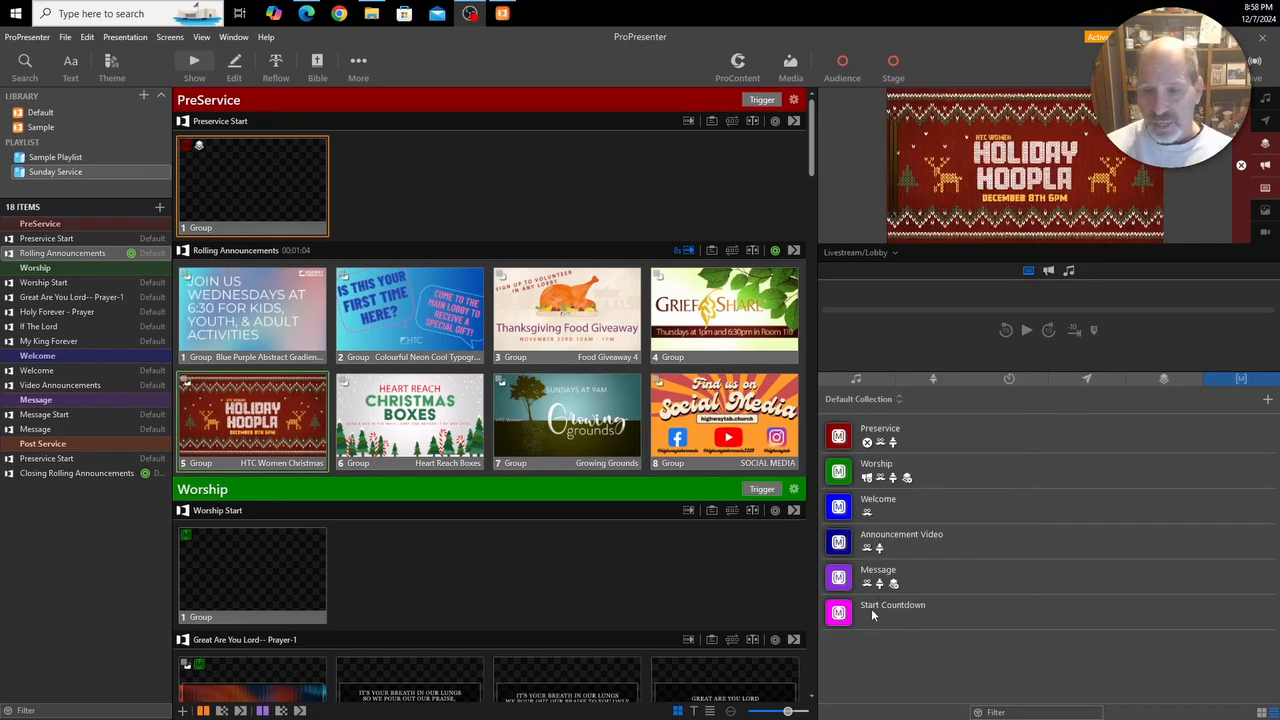
# Rename the message New Message to 5 Minute Countdown.
pyautogui.click(1085, 380)
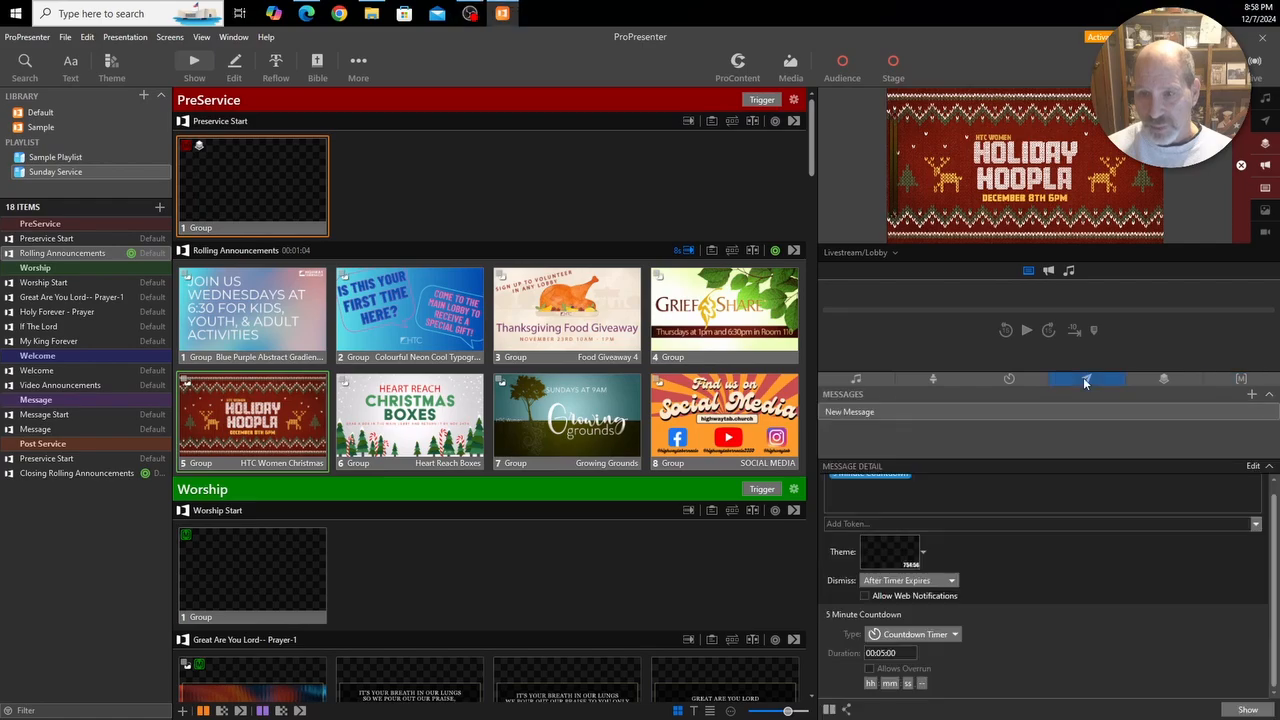
pyautogui.click(878, 412)
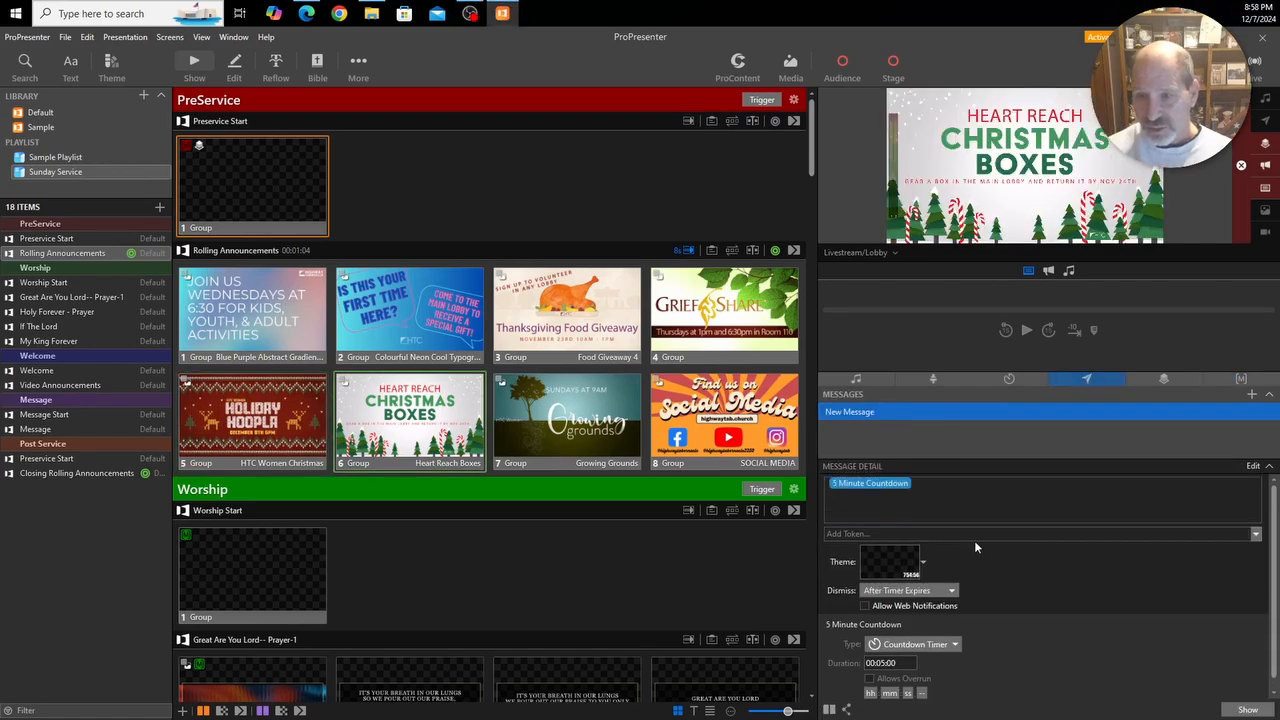
pyautogui.doubleClick(866, 413)
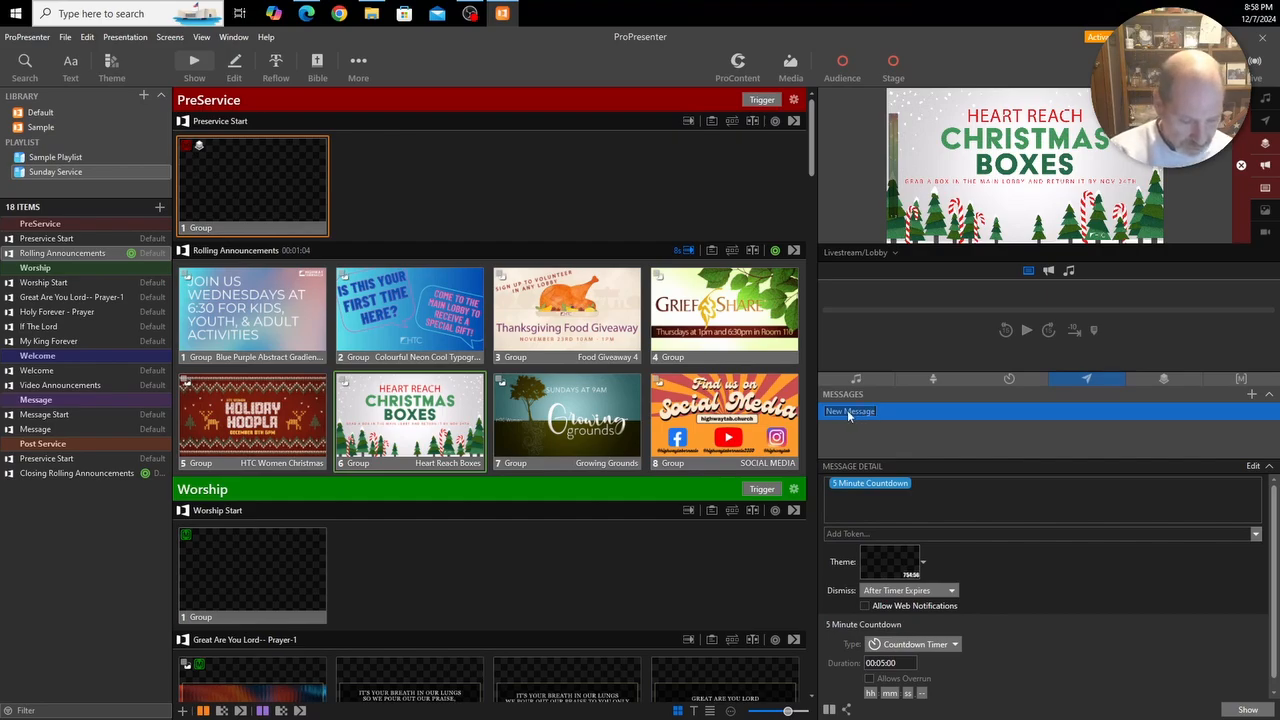
pyautogui.write('5 Mi')
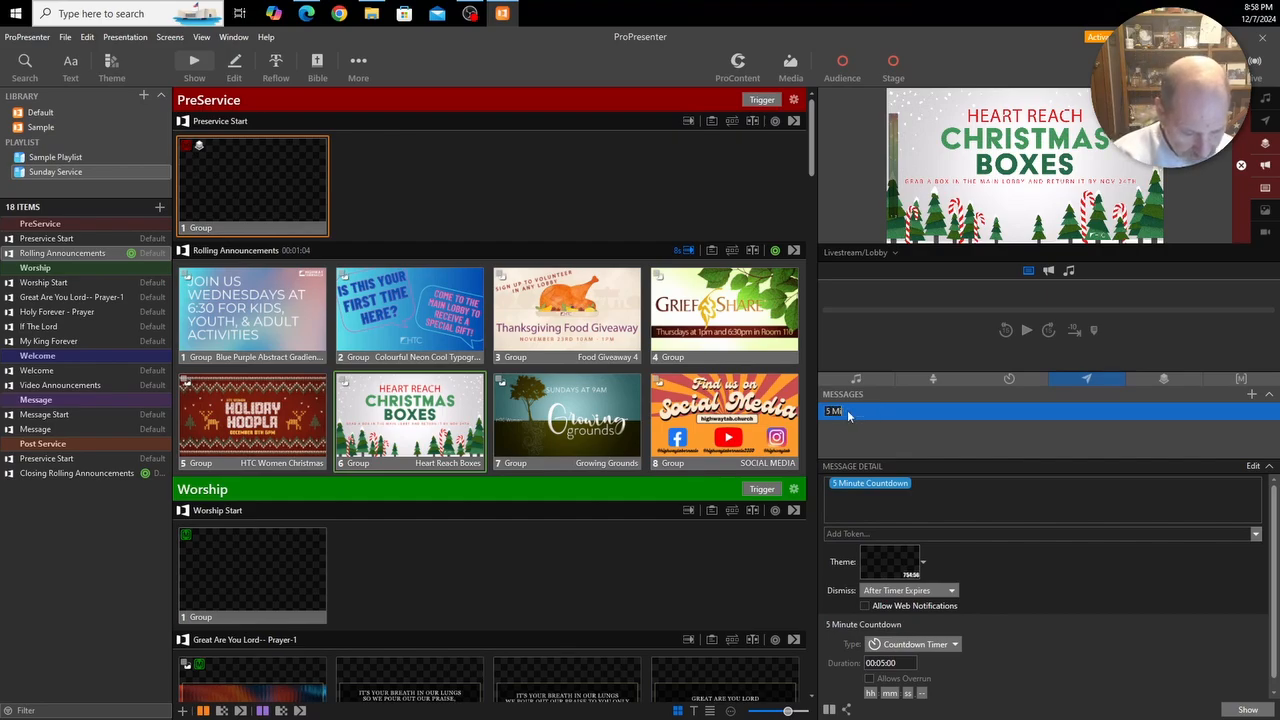
pyautogui.write('nute Coun')
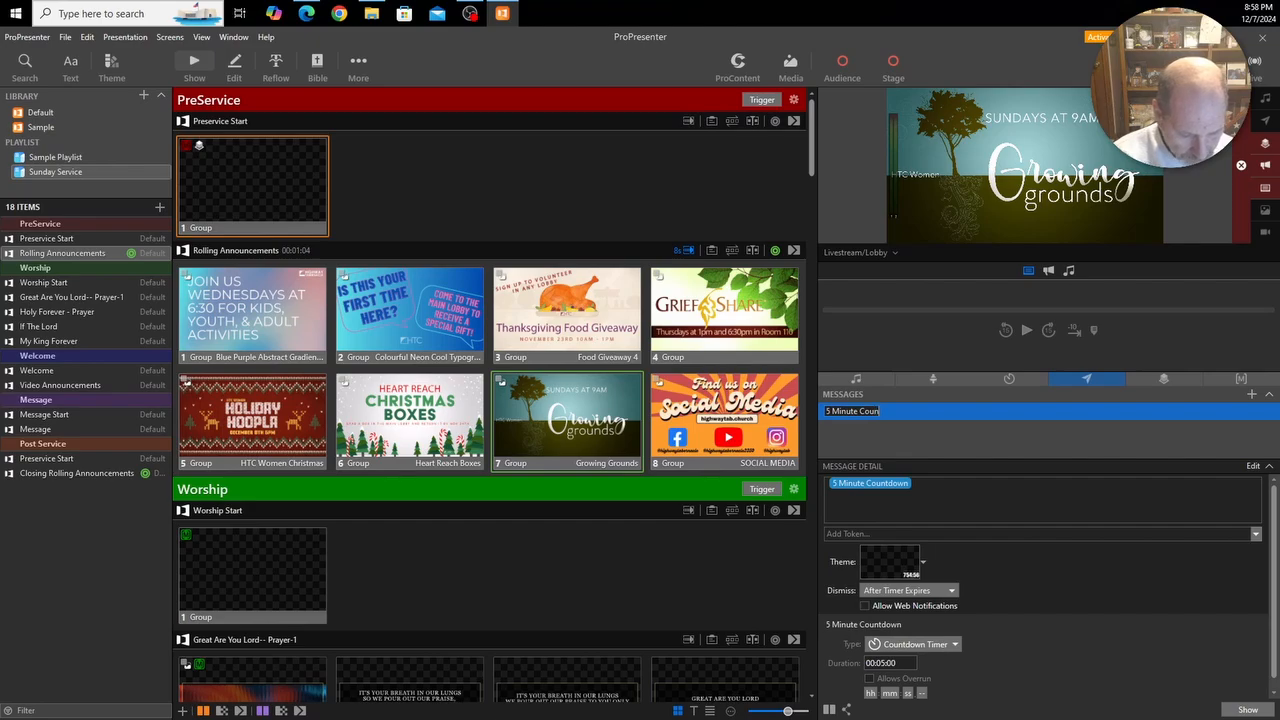
pyautogui.write('tdown')
pyautogui.press('Return')
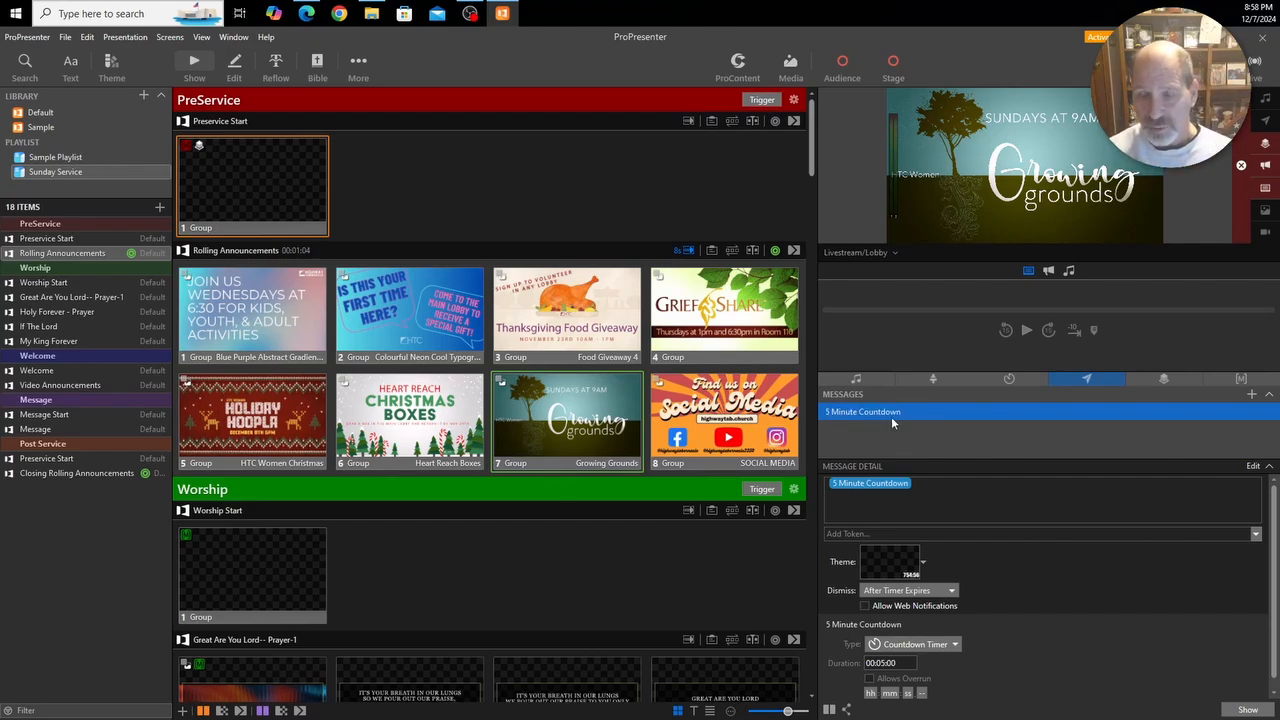
# Add a Message action for 5 Minute Countdown to the Start Countdown macro and run the macro.
pyautogui.click(1244, 383)
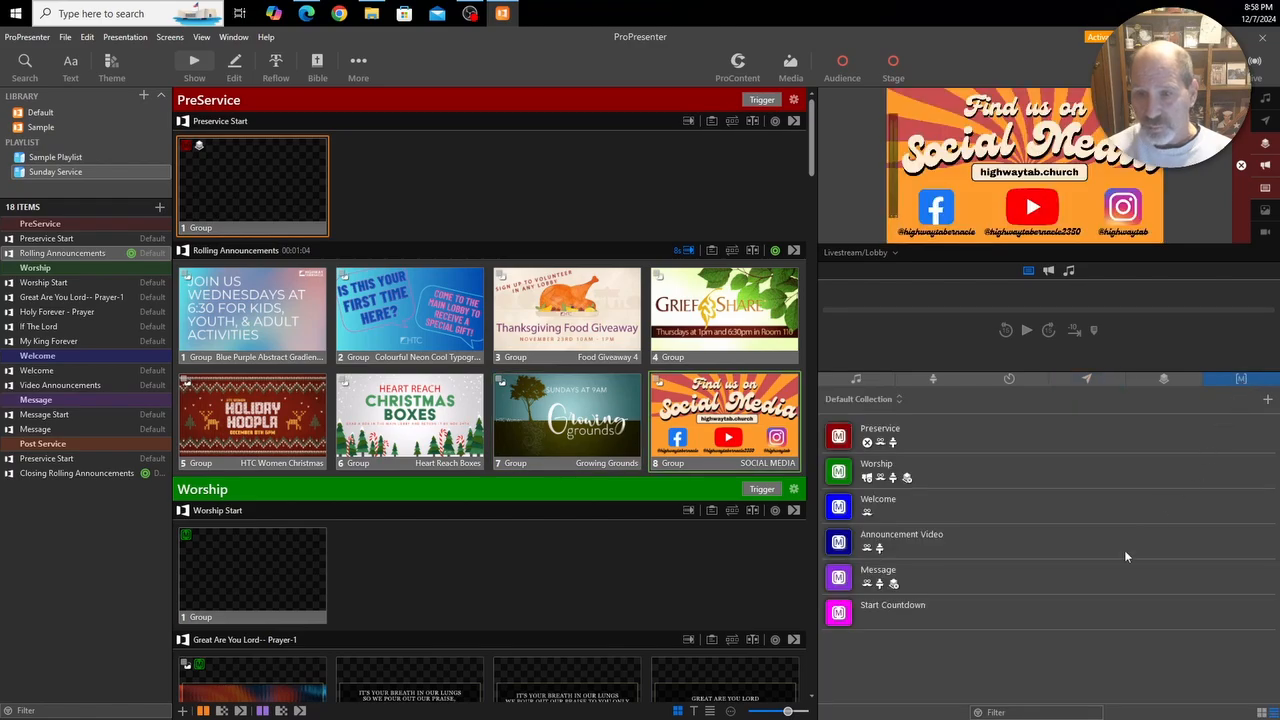
pyautogui.rightClick(872, 617)
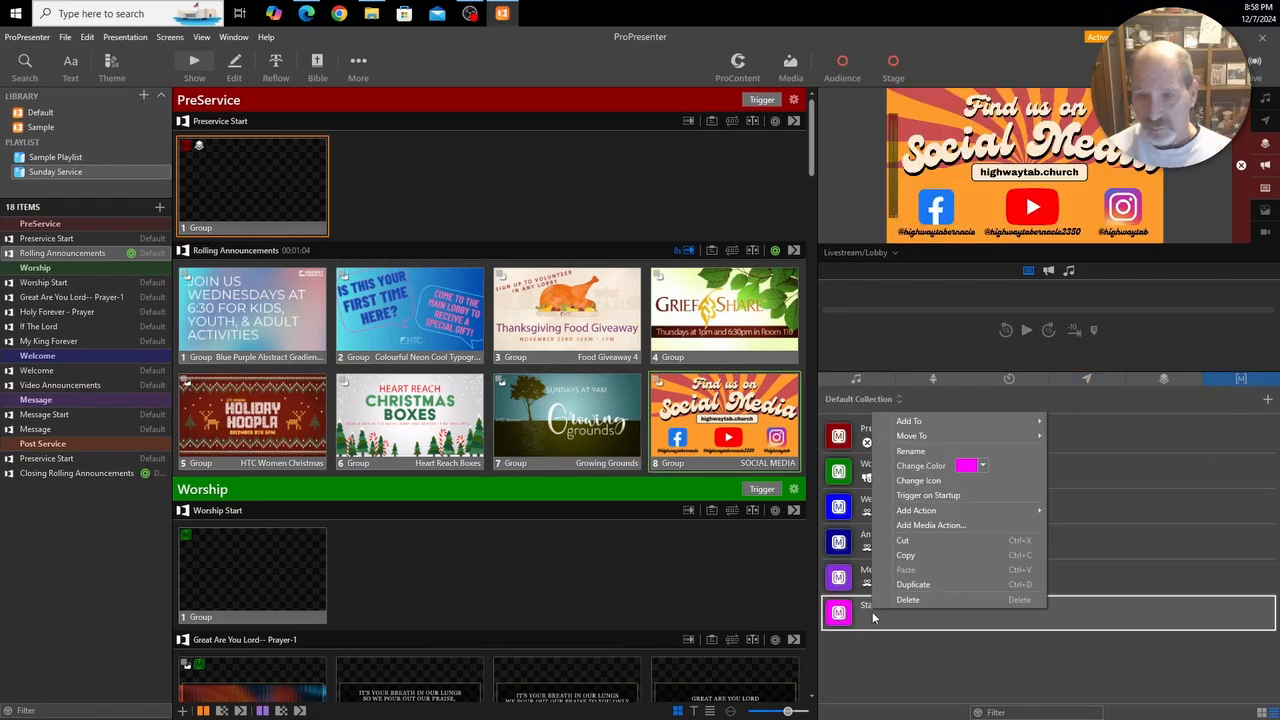
pyautogui.moveTo(927, 512)
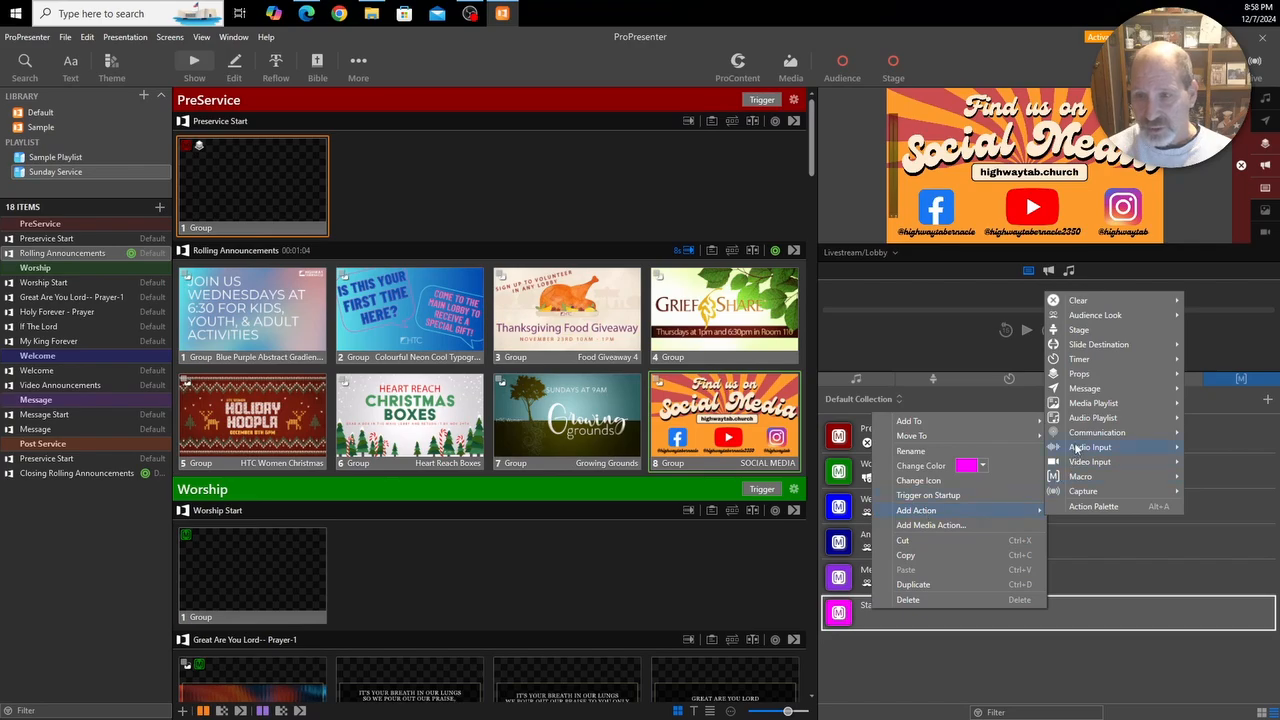
pyautogui.moveTo(1085, 390)
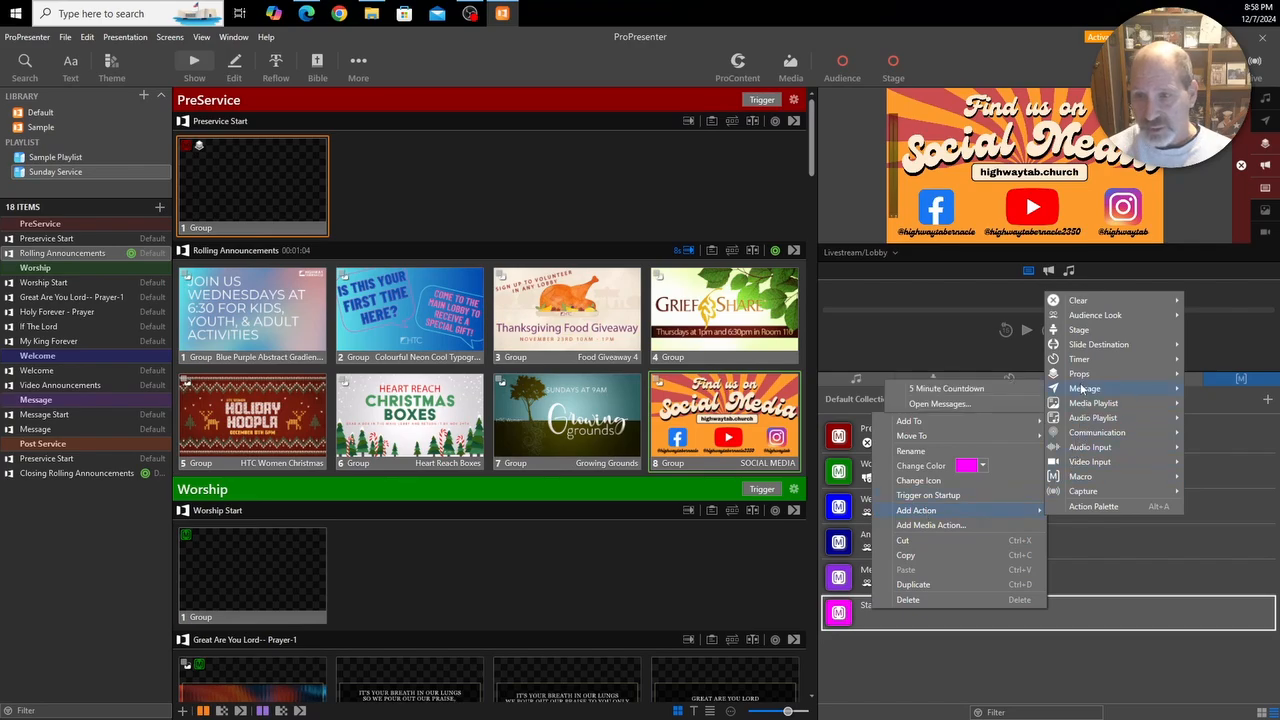
pyautogui.click(978, 388)
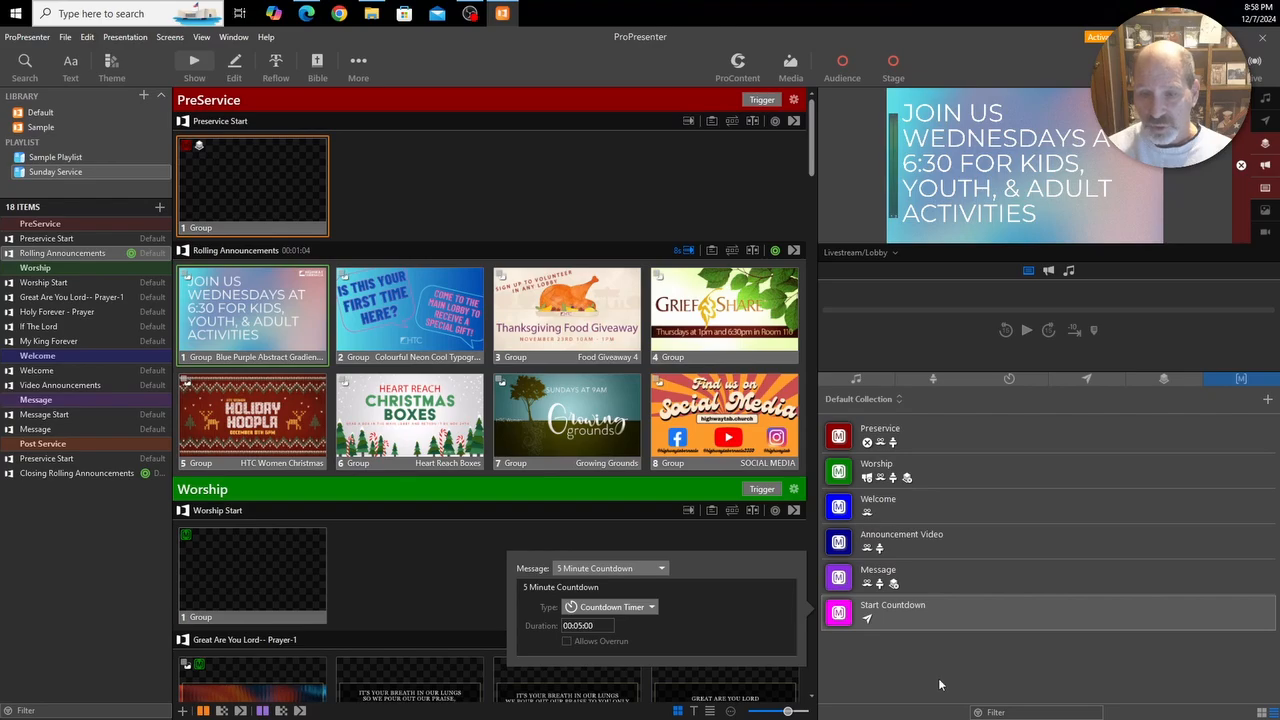
pyautogui.click(841, 613)
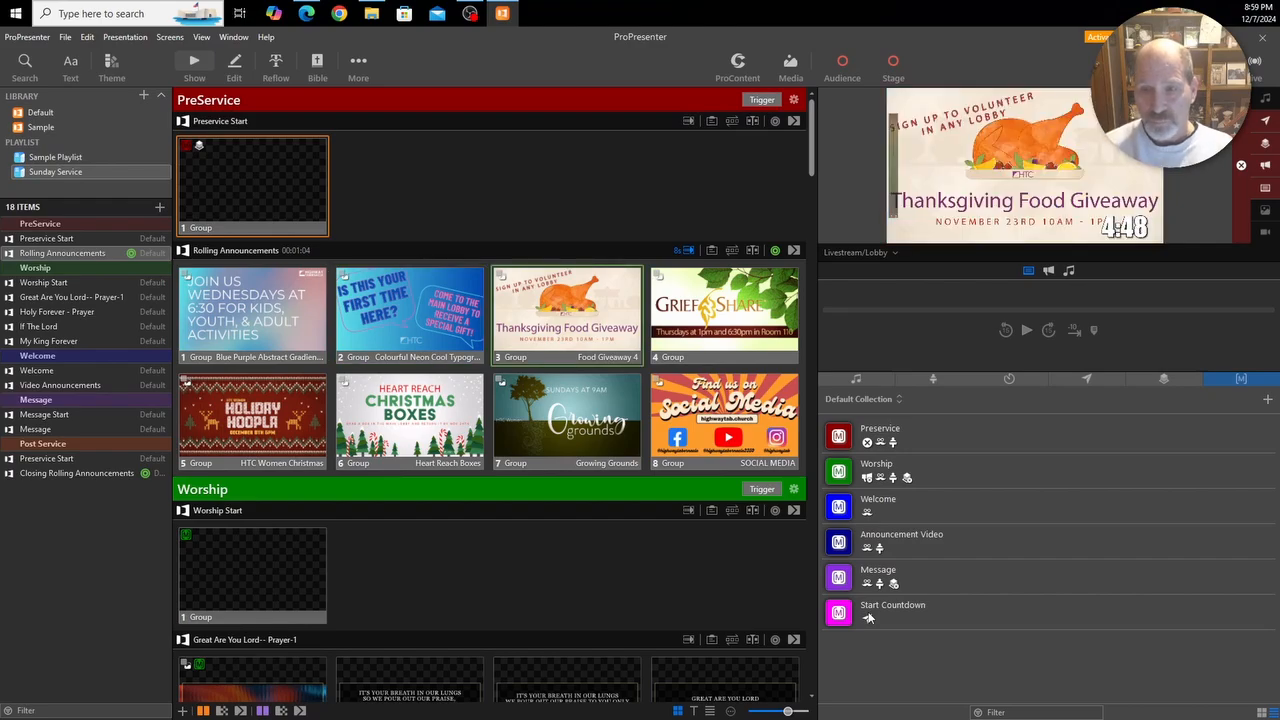
# Clear all active output layers and show the media bin.
pyautogui.click(1241, 166)
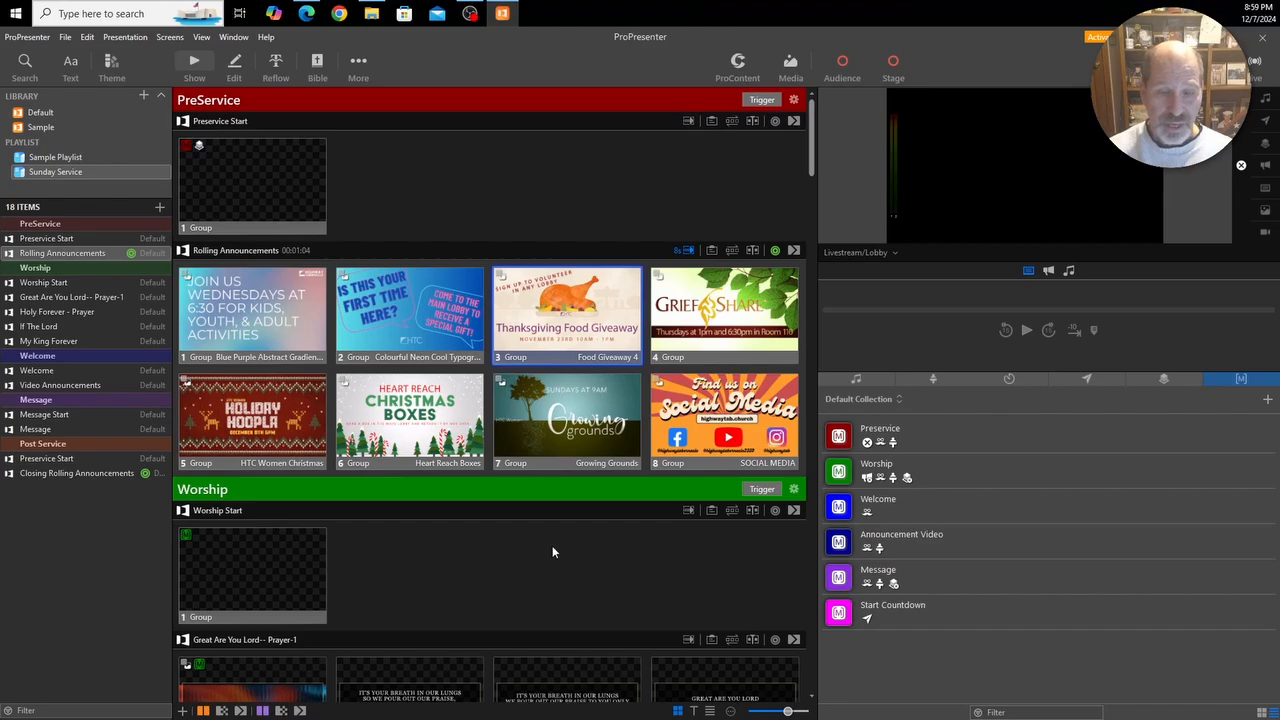
pyautogui.click(791, 60)
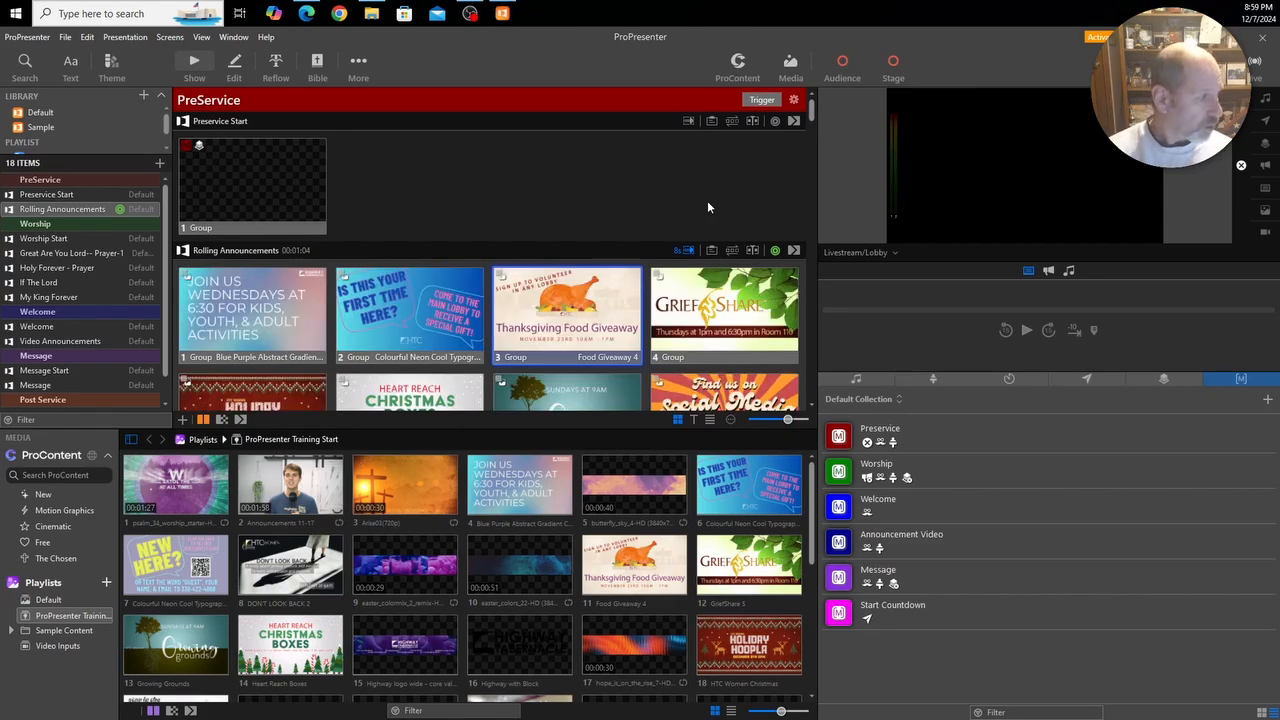
# Switch to File Explorer, view the Countdown Buffer Video folder inside ProPresenter Training Start on Data (D:), and return to ProPresenter.
pyautogui.hotkey('alt', 'Tab')
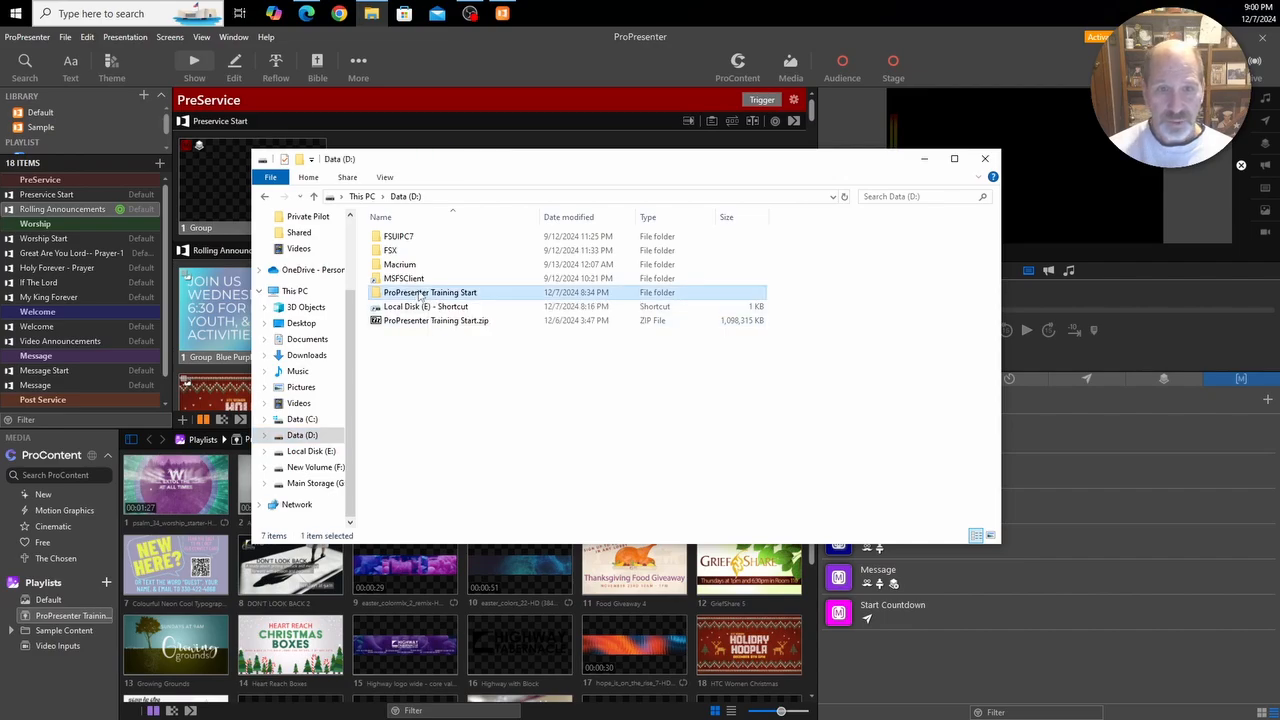
pyautogui.doubleClick(425, 293)
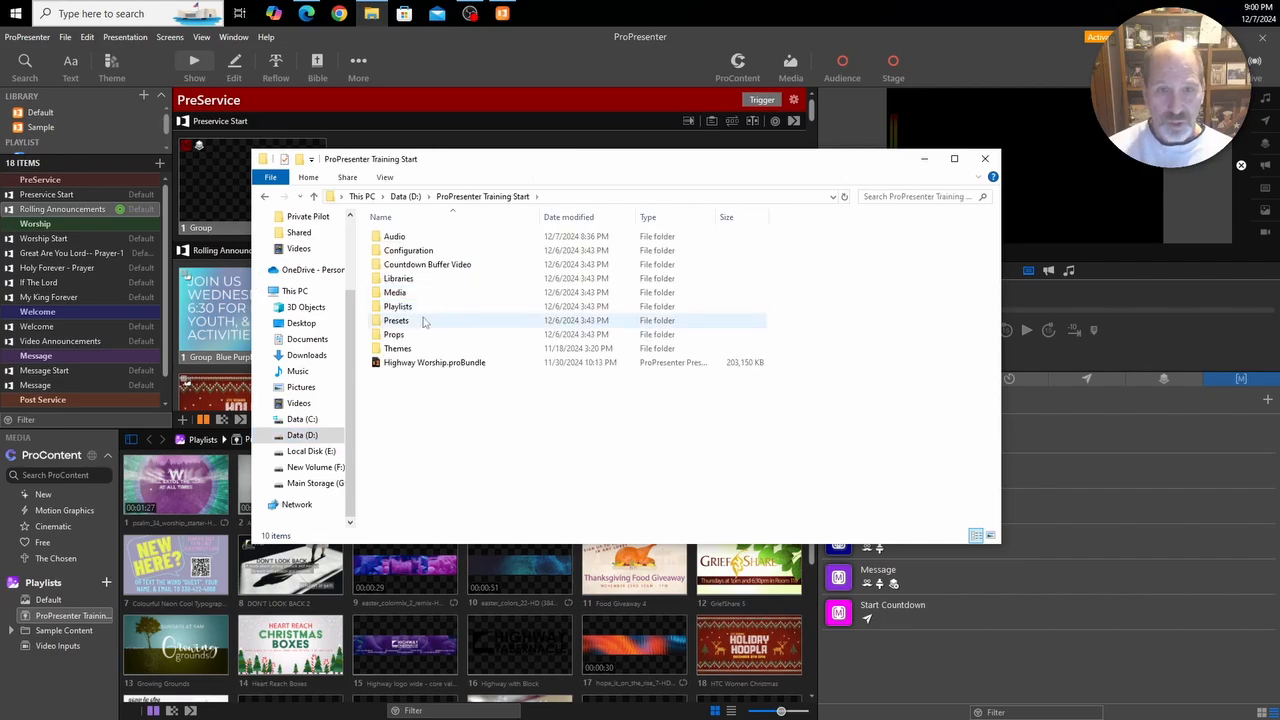
pyautogui.click(437, 266)
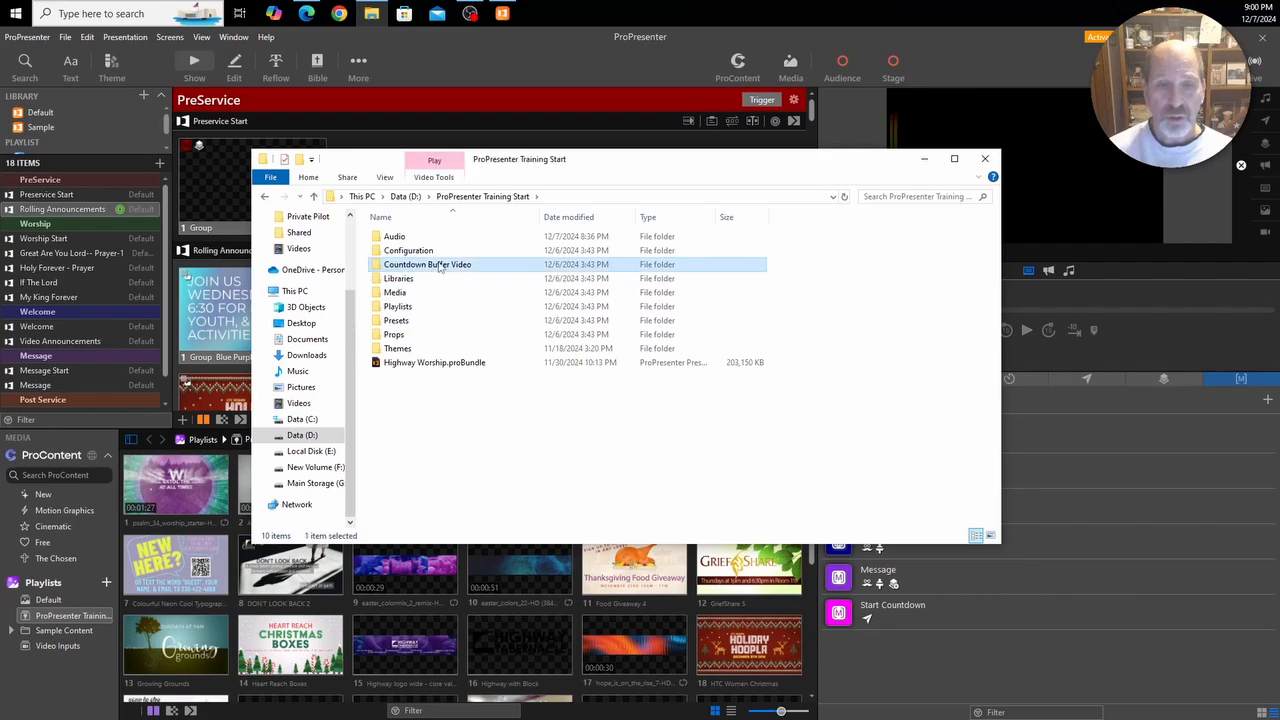
pyautogui.doubleClick(438, 266)
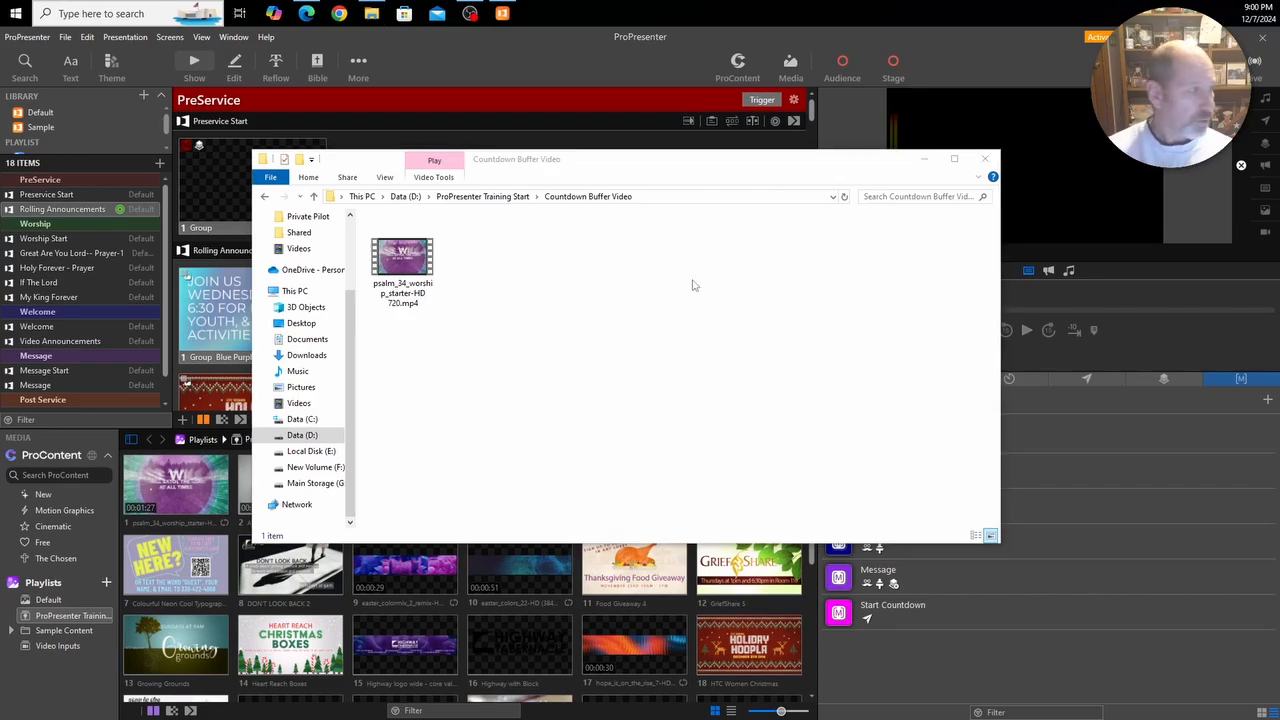
pyautogui.hotkey('alt', 'Tab')
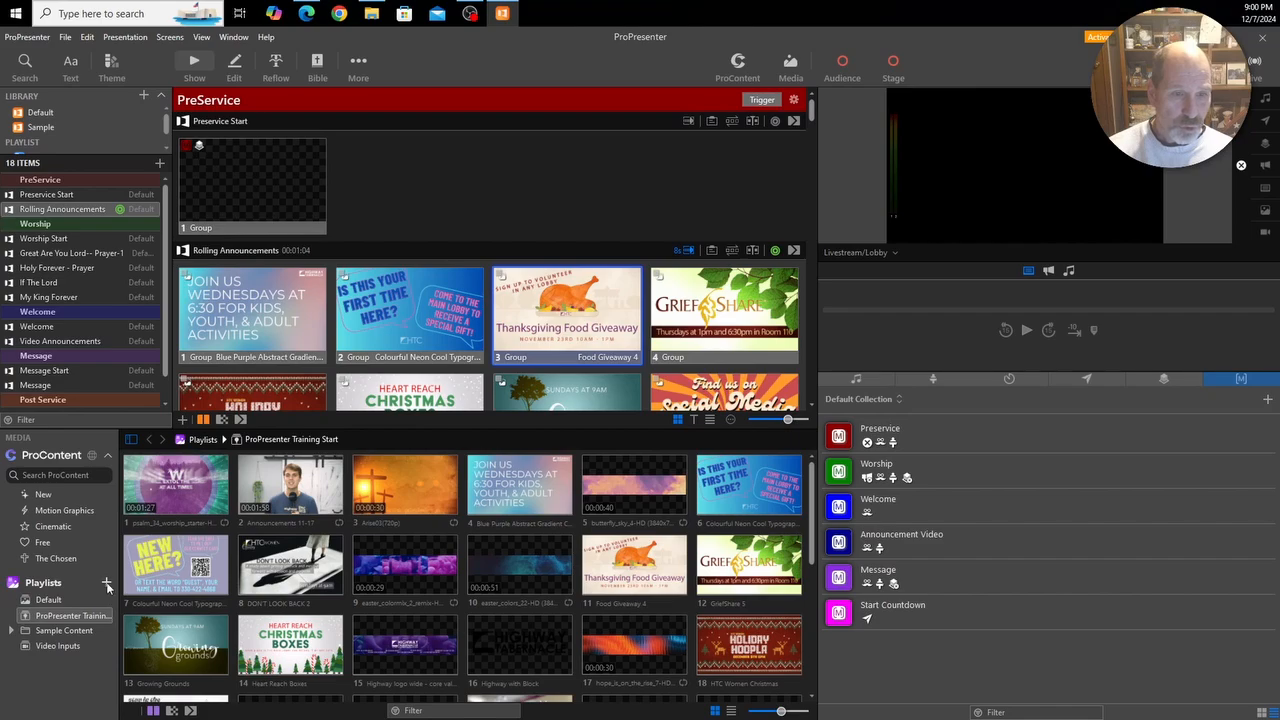
# Create a smart media playlist from D:\ProPresenter Training Start\Countdown Buffer Video and widen the playlist sidebar to show full names.
pyautogui.click(107, 582)
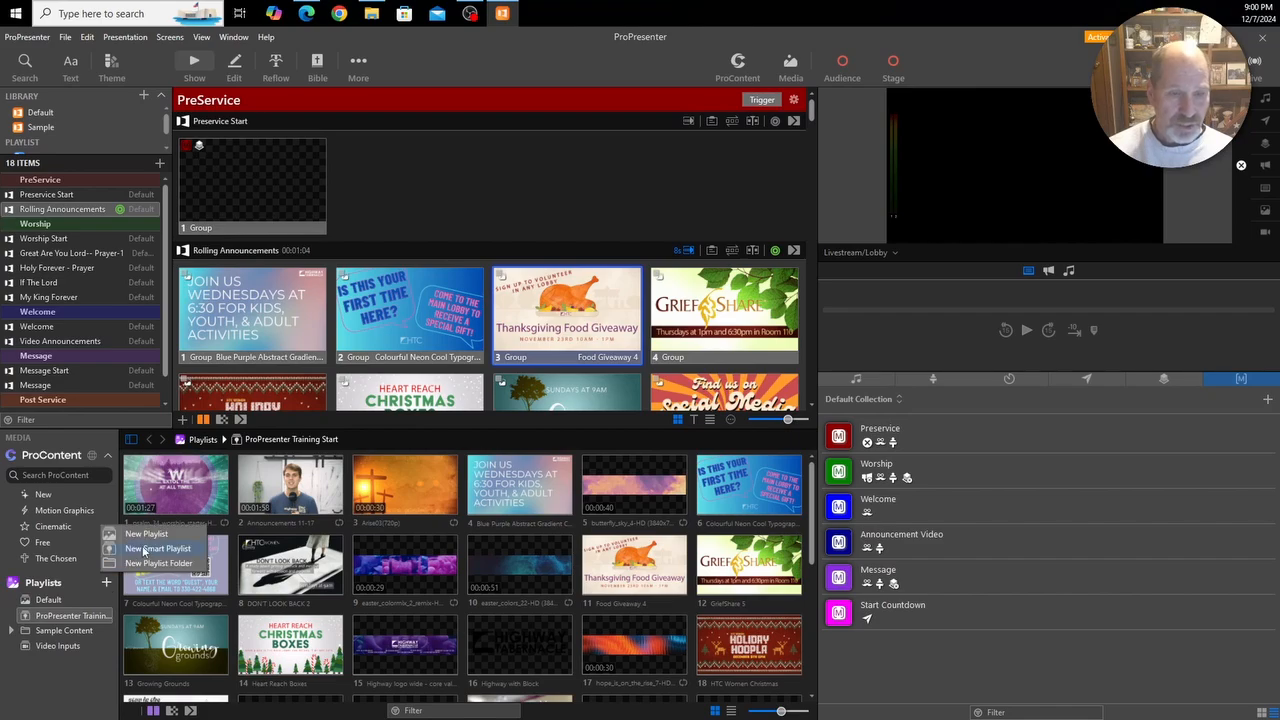
pyautogui.click(143, 549)
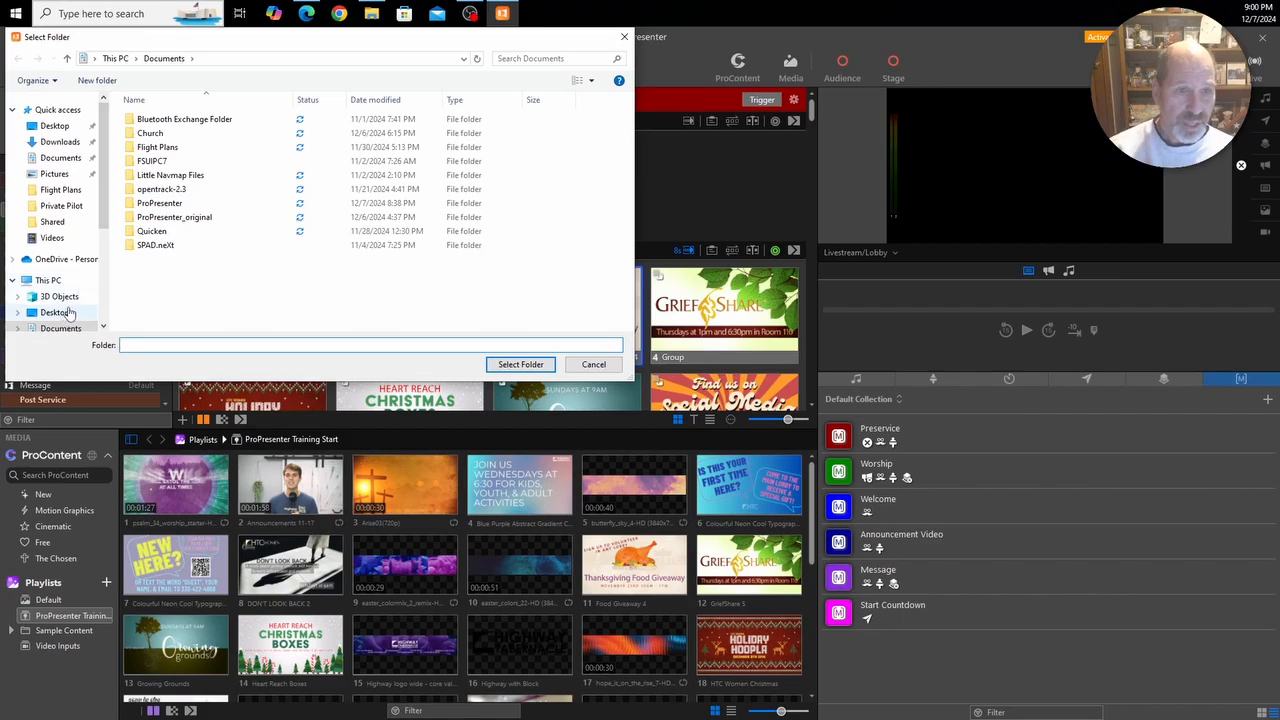
pyautogui.scroll(-1, 62, 310)
pyautogui.scroll(-3, 62, 310)
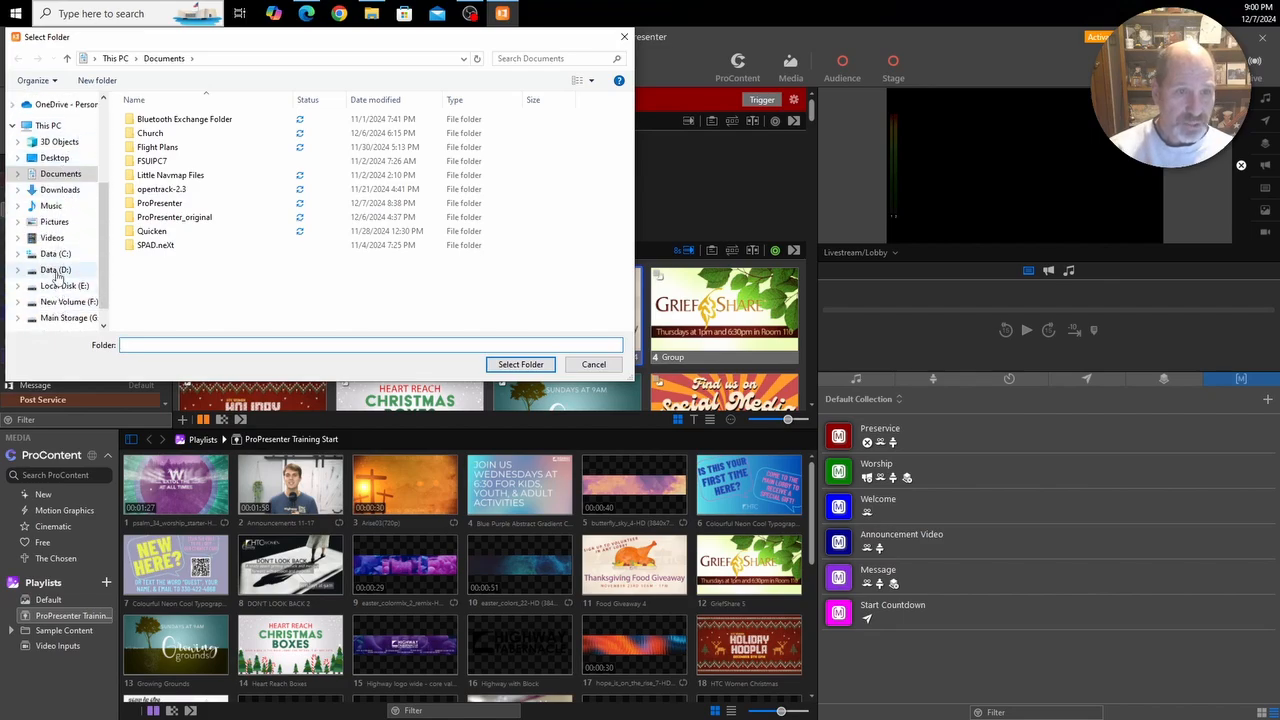
pyautogui.click(70, 270)
pyautogui.doubleClick(170, 176)
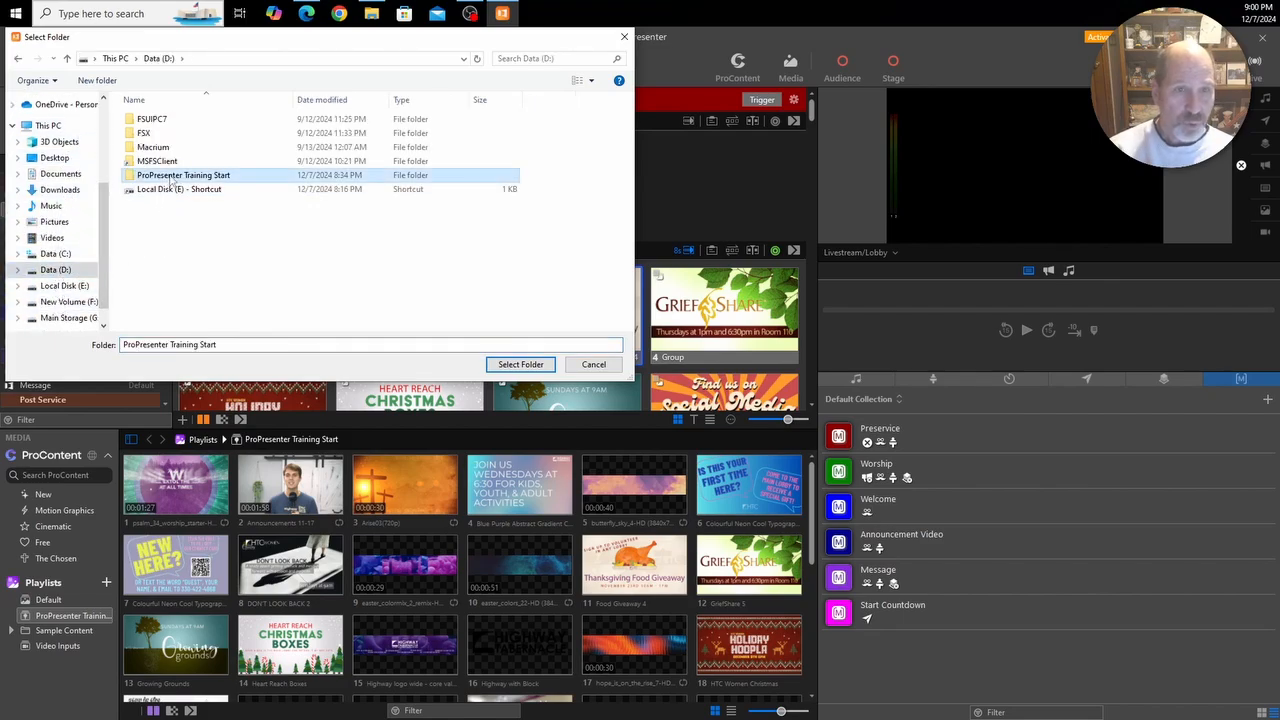
pyautogui.doubleClick(176, 147)
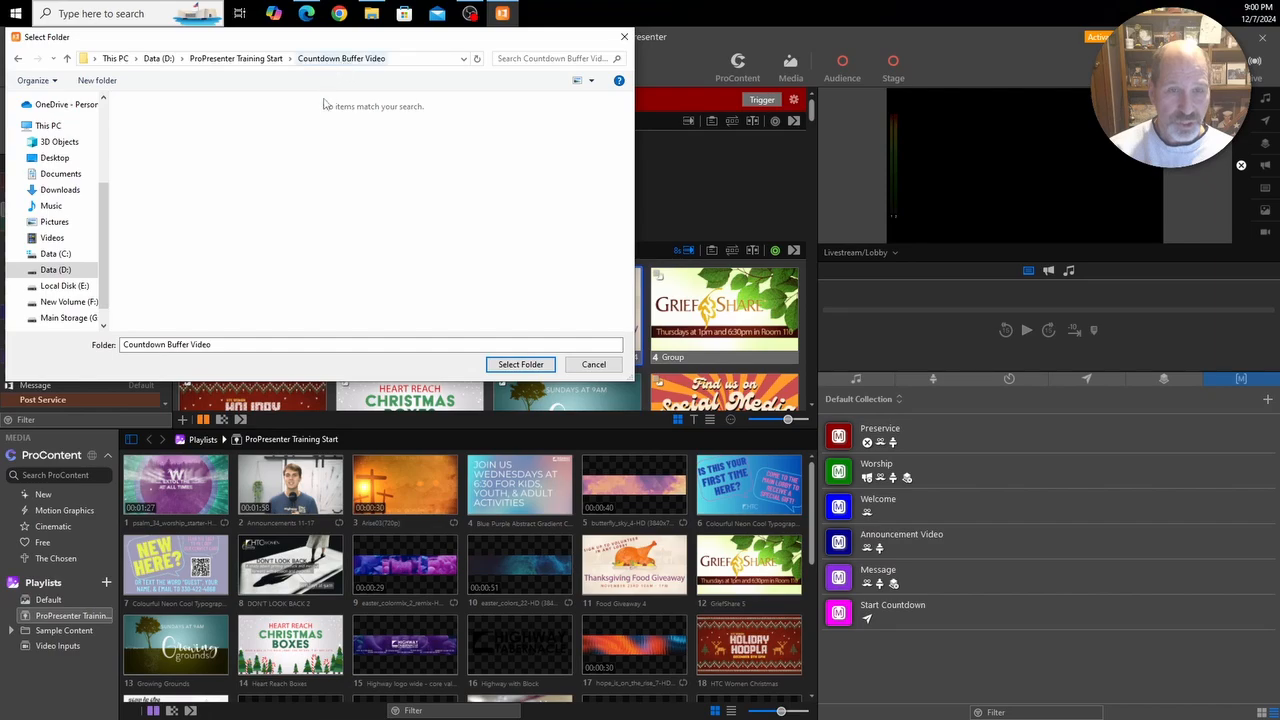
pyautogui.click(520, 365)
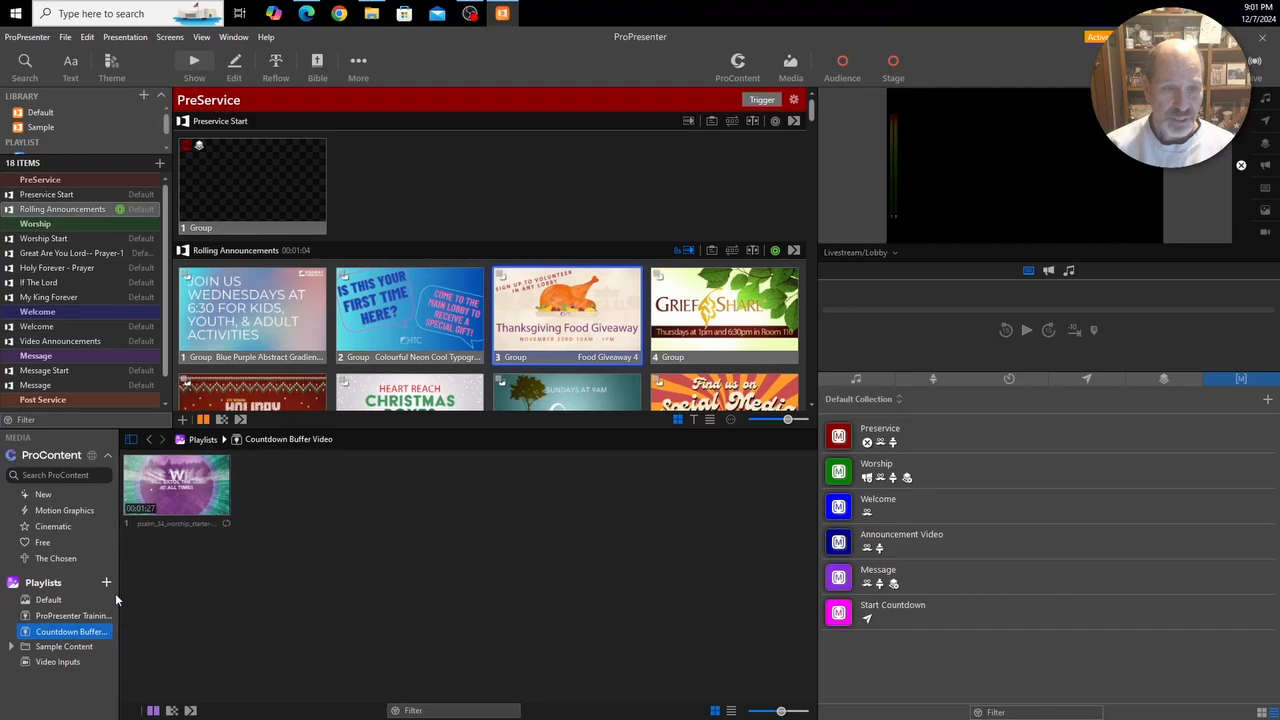
pyautogui.moveTo(119, 593); pyautogui.dragTo(168, 590)
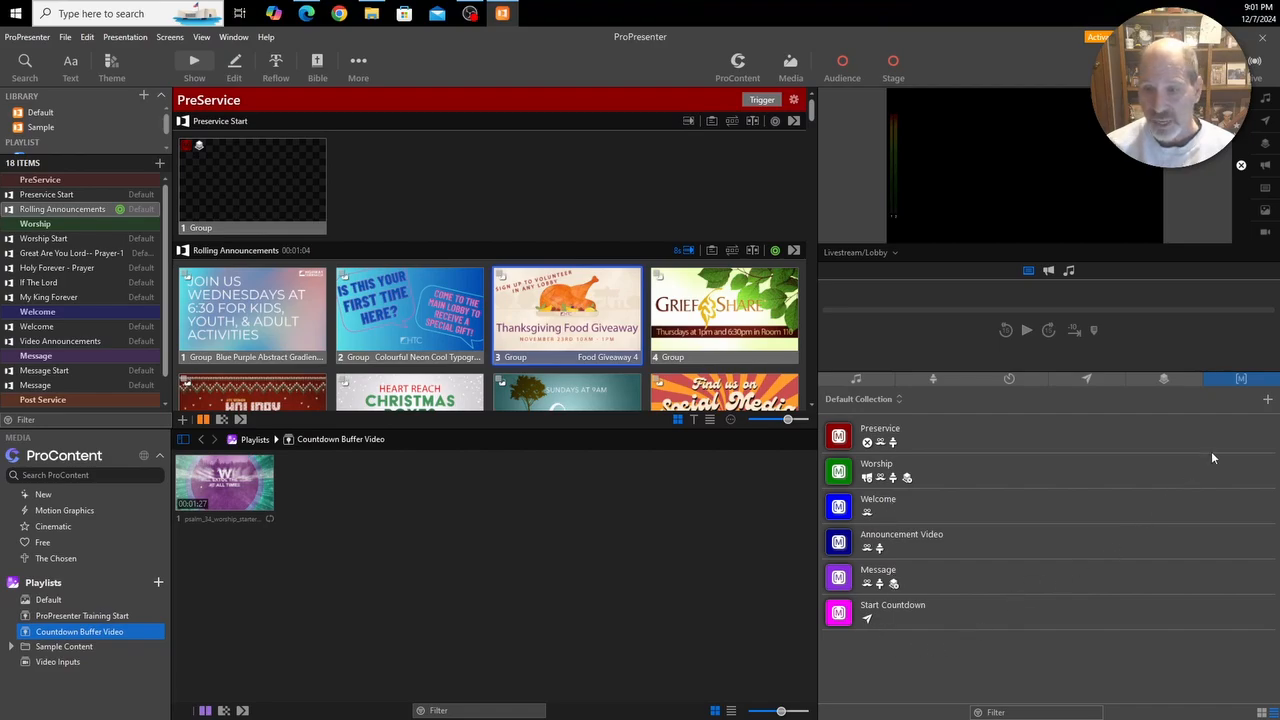
# Create a new macro named Start Countdown Buffer Video in the Default Collection, correcting the capitalization of its name.
pyautogui.click(1267, 399)
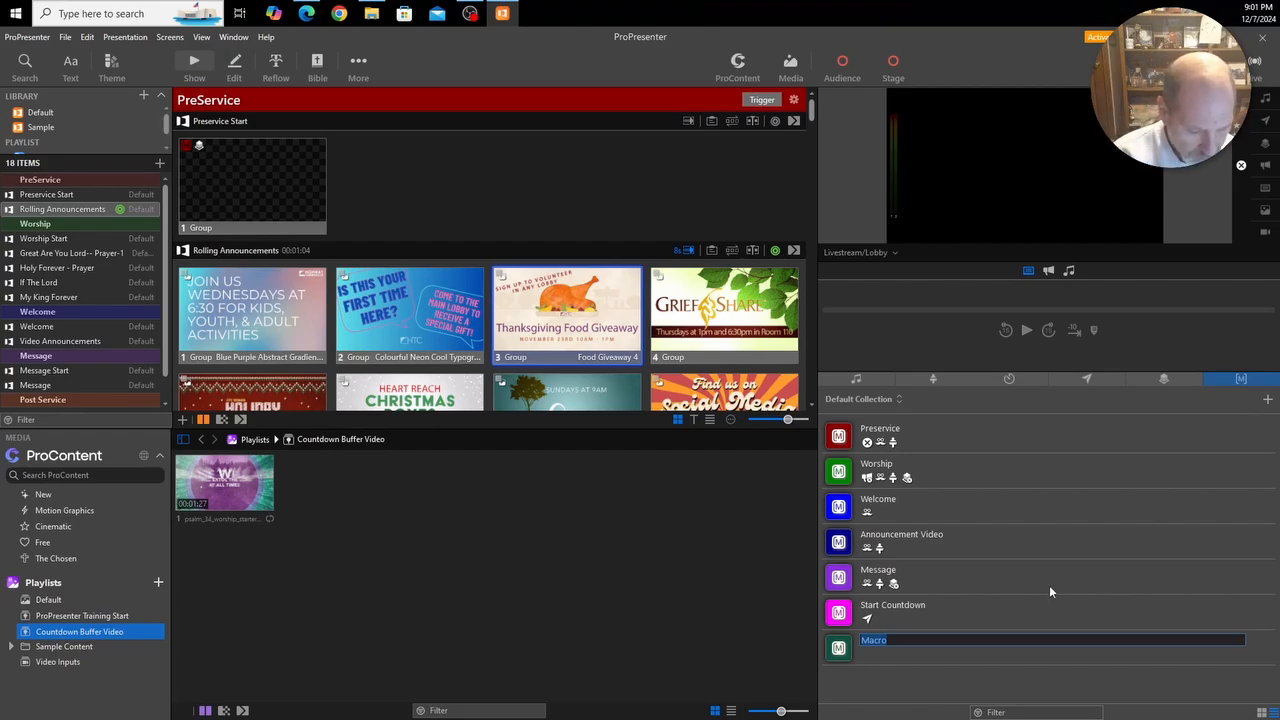
pyautogui.write('STart Cou')
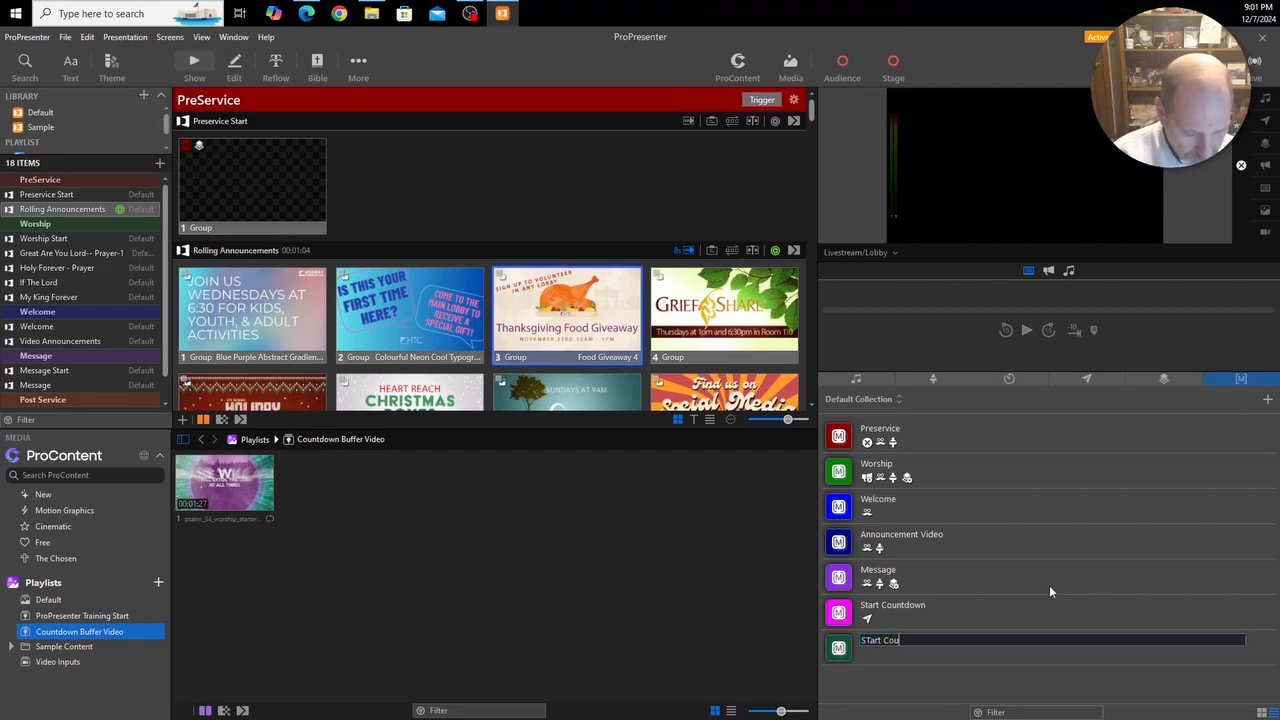
pyautogui.write('ntdown ')
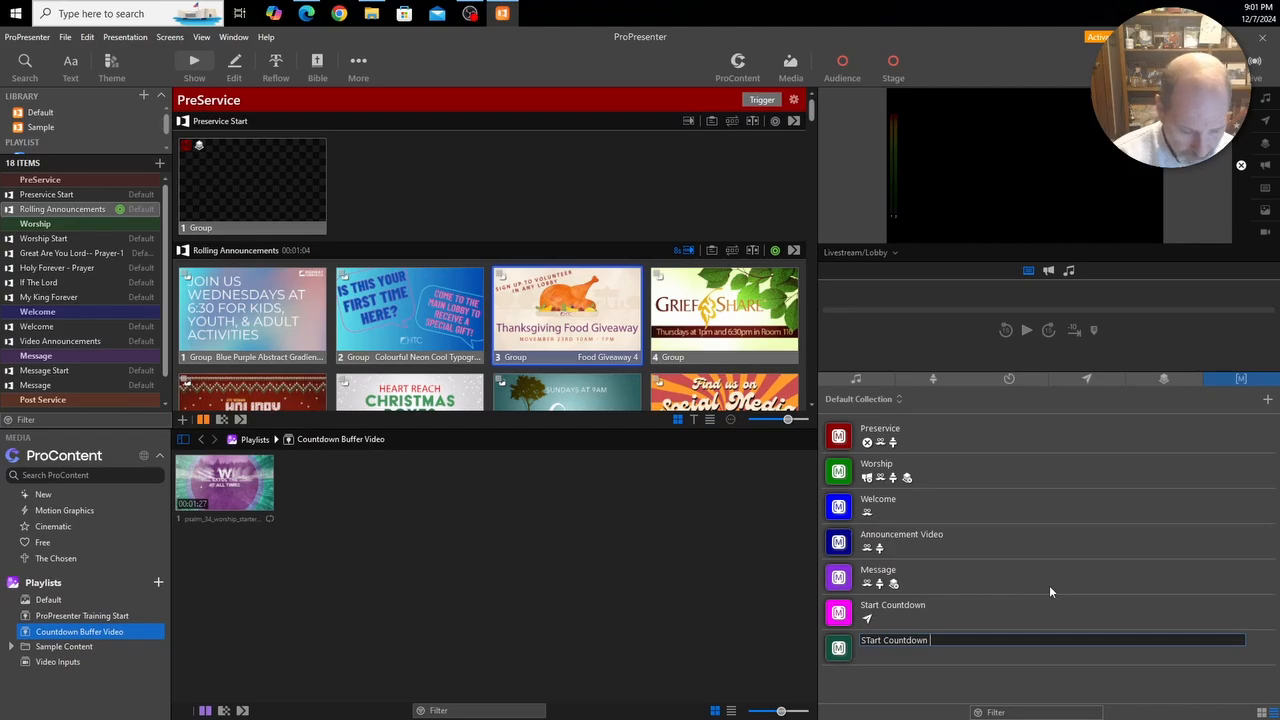
pyautogui.write('Buffer Video')
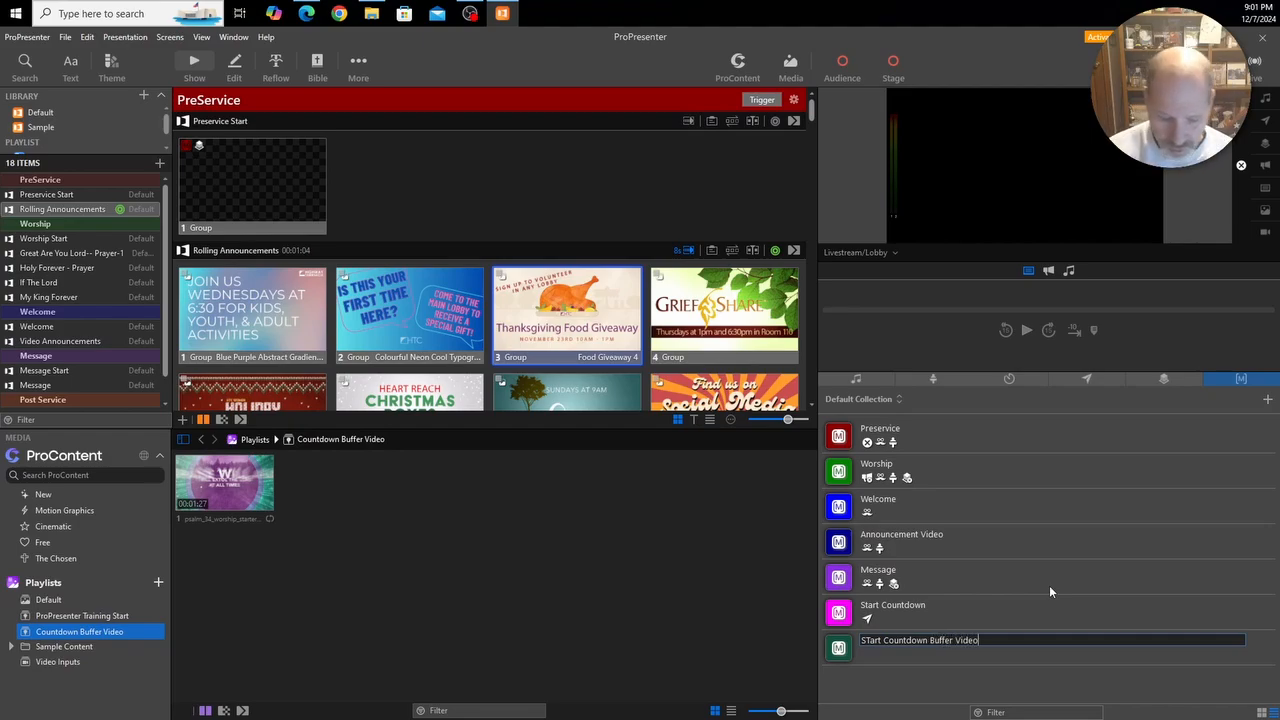
pyautogui.press('Return')
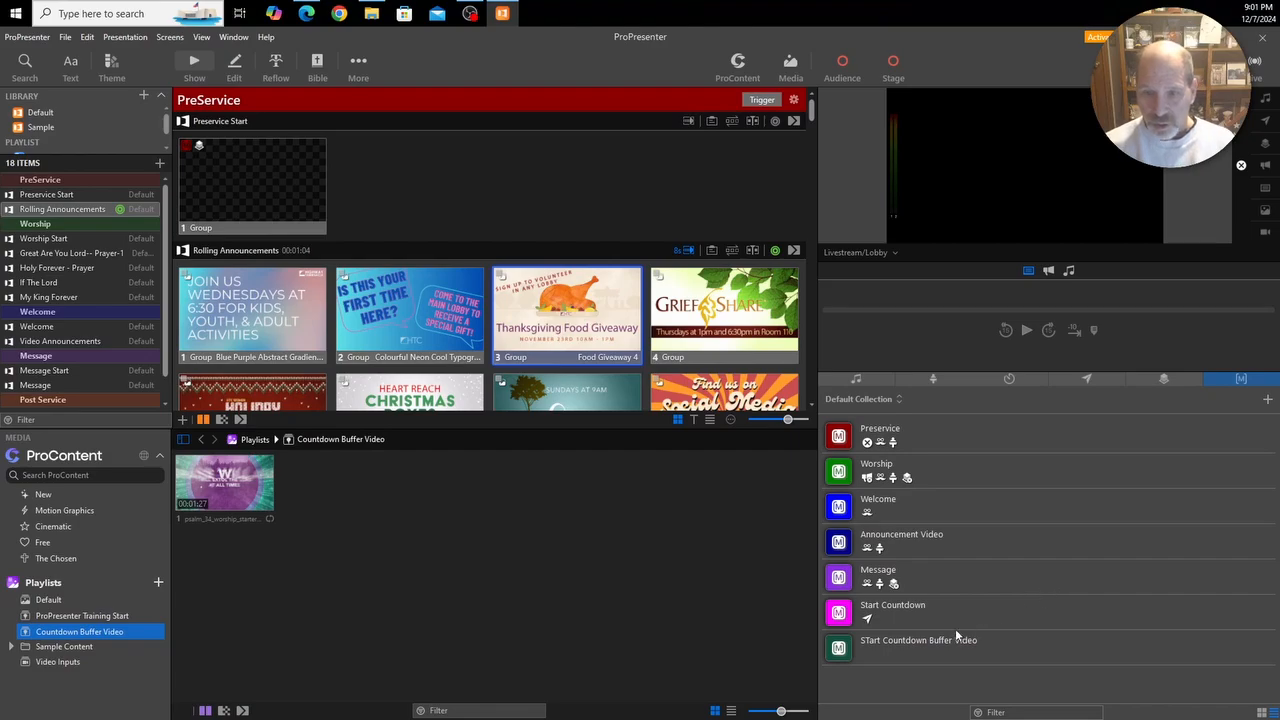
pyautogui.click(878, 643)
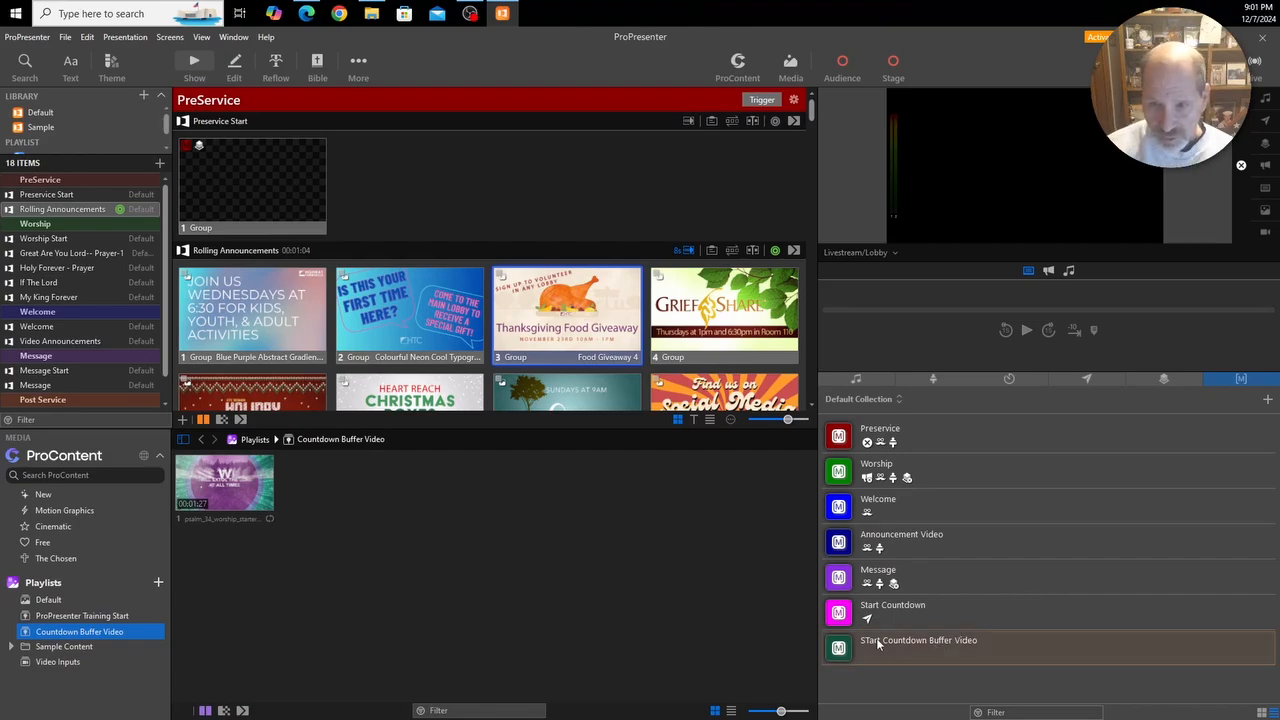
pyautogui.rightClick(878, 643)
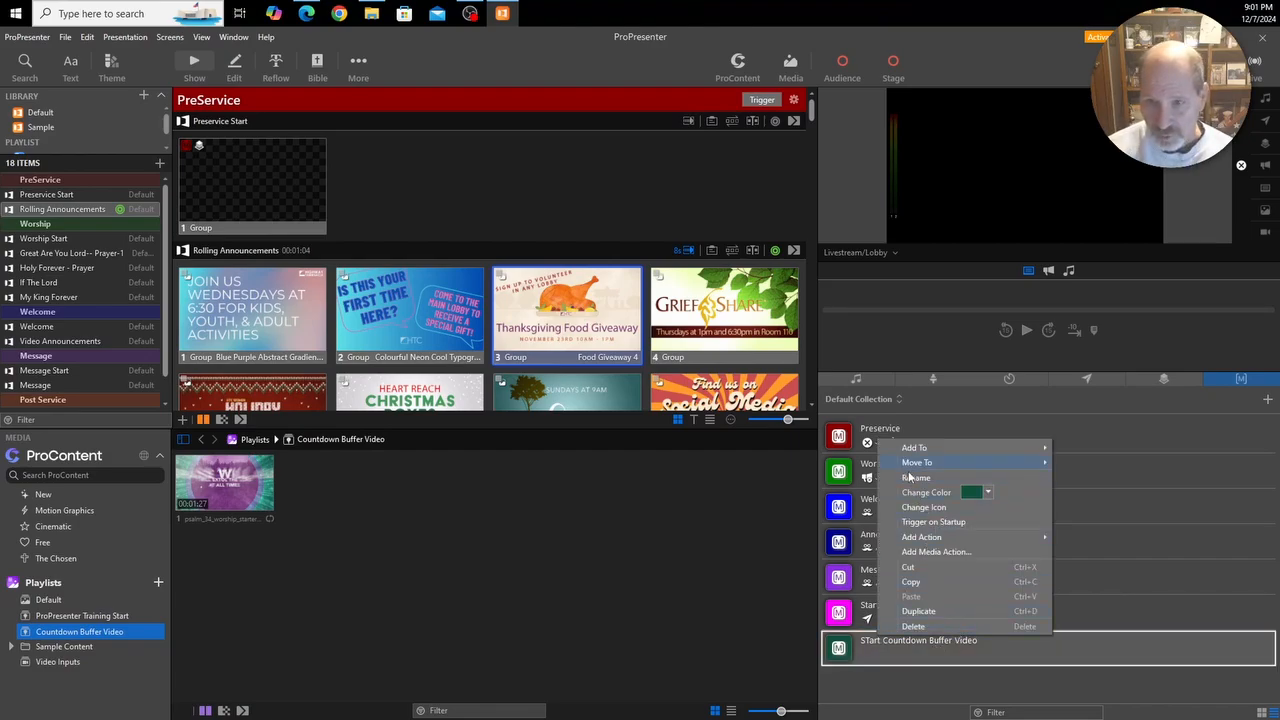
pyautogui.click(916, 477)
pyautogui.click(866, 641)
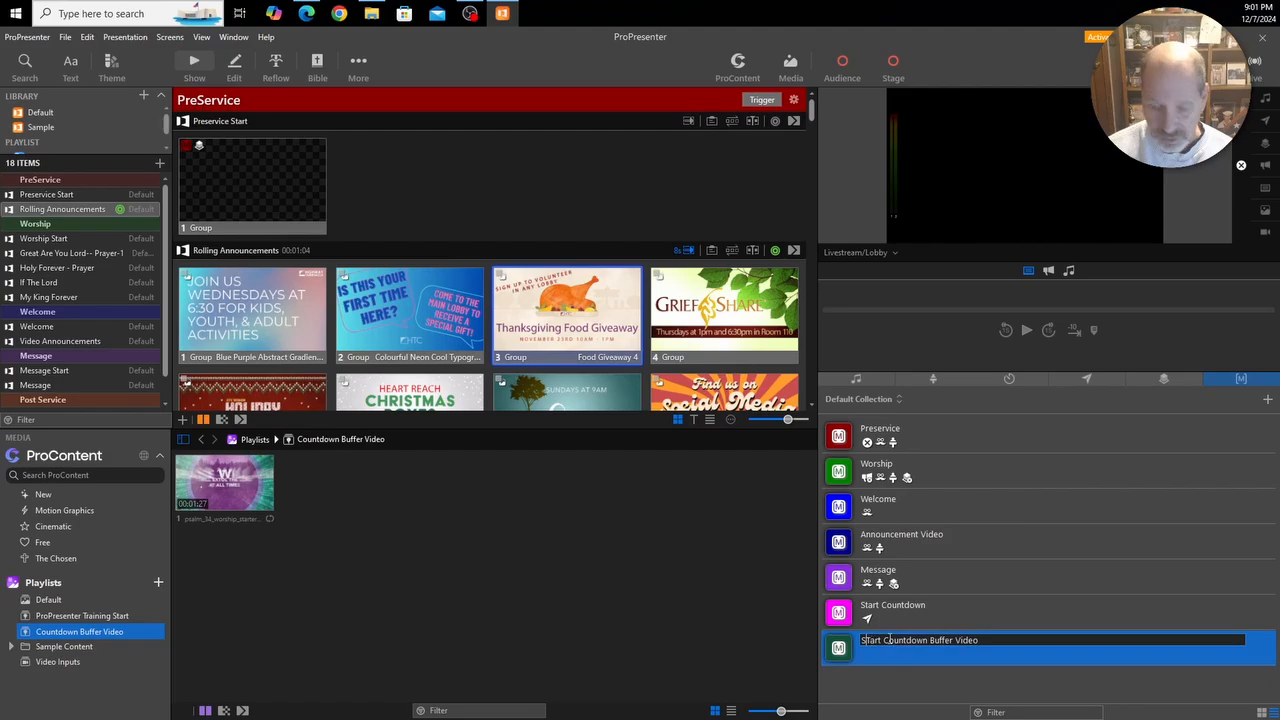
pyautogui.press('Delete')
pyautogui.write('t')
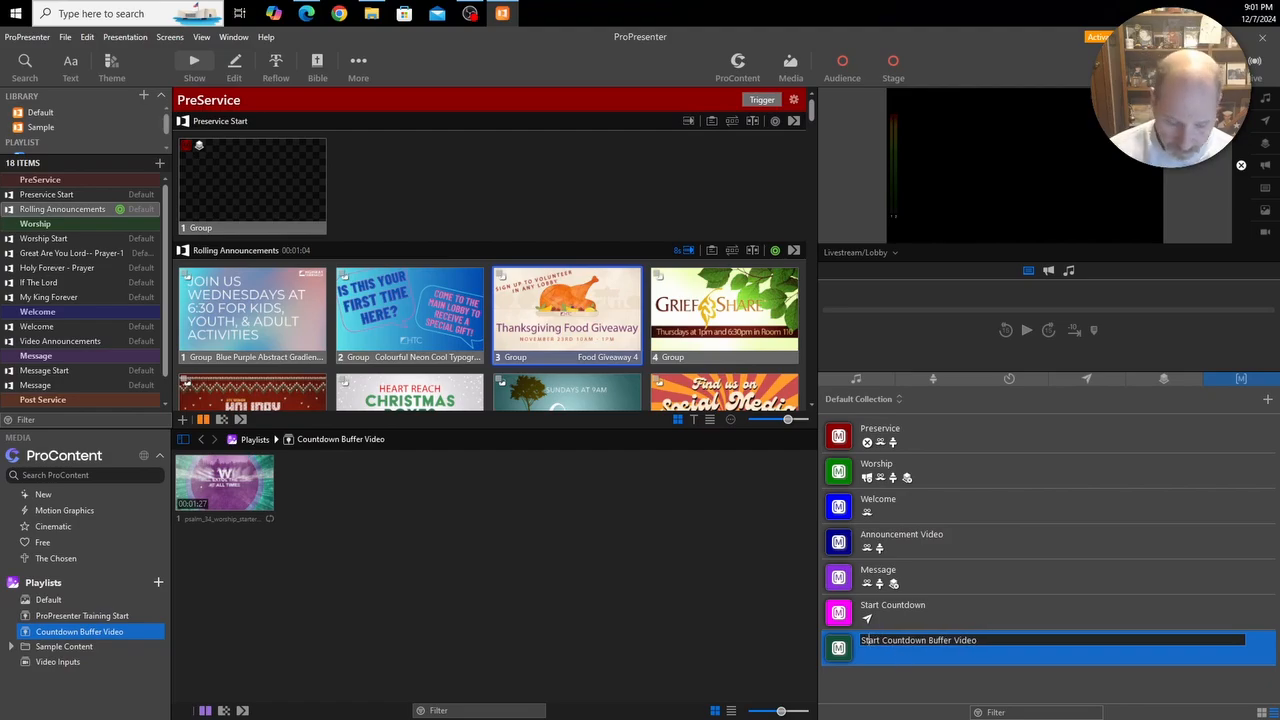
pyautogui.press('Return')
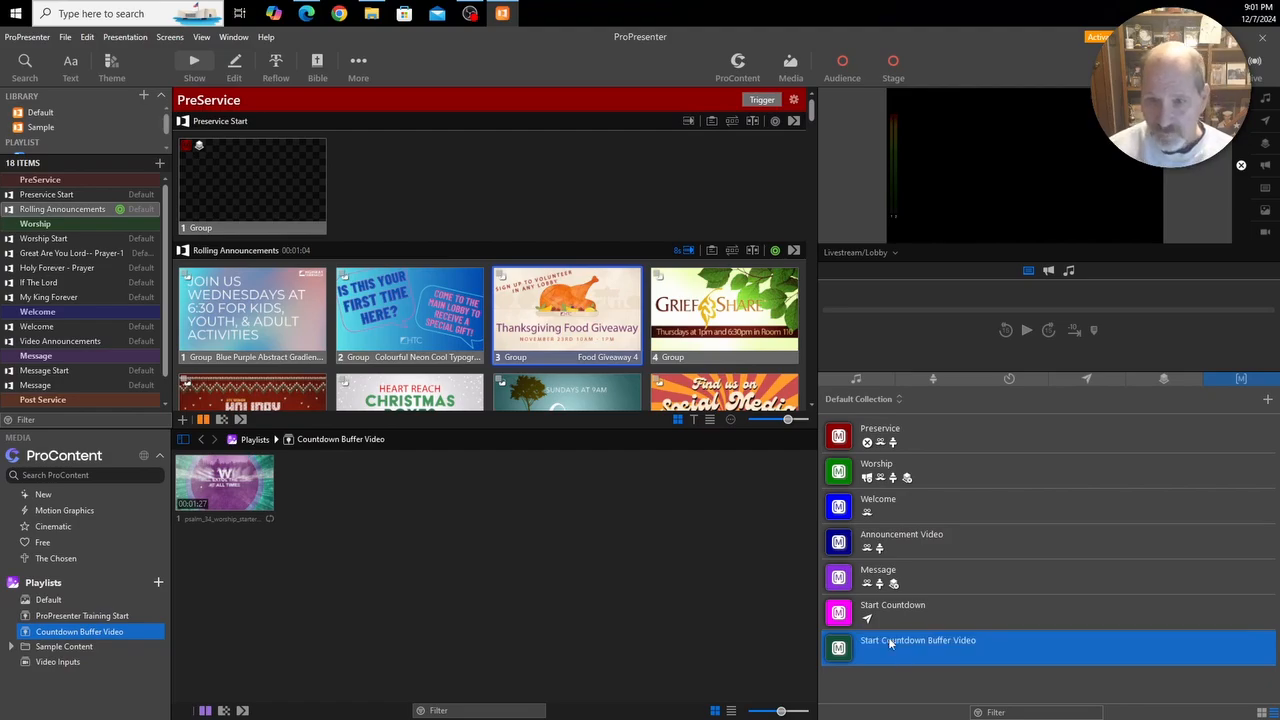
# Change the Start Countdown Buffer Video macro's color to magenta.
pyautogui.rightClick(890, 643)
pyautogui.click(1000, 493)
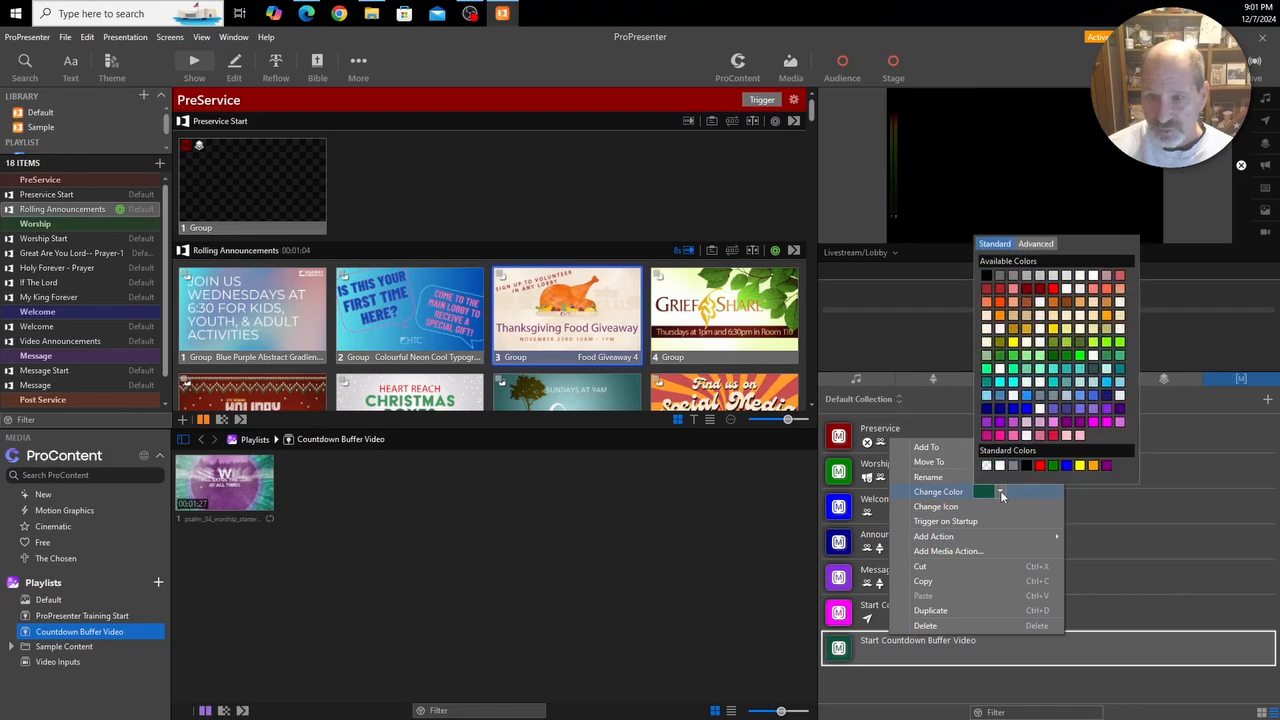
pyautogui.click(1103, 422)
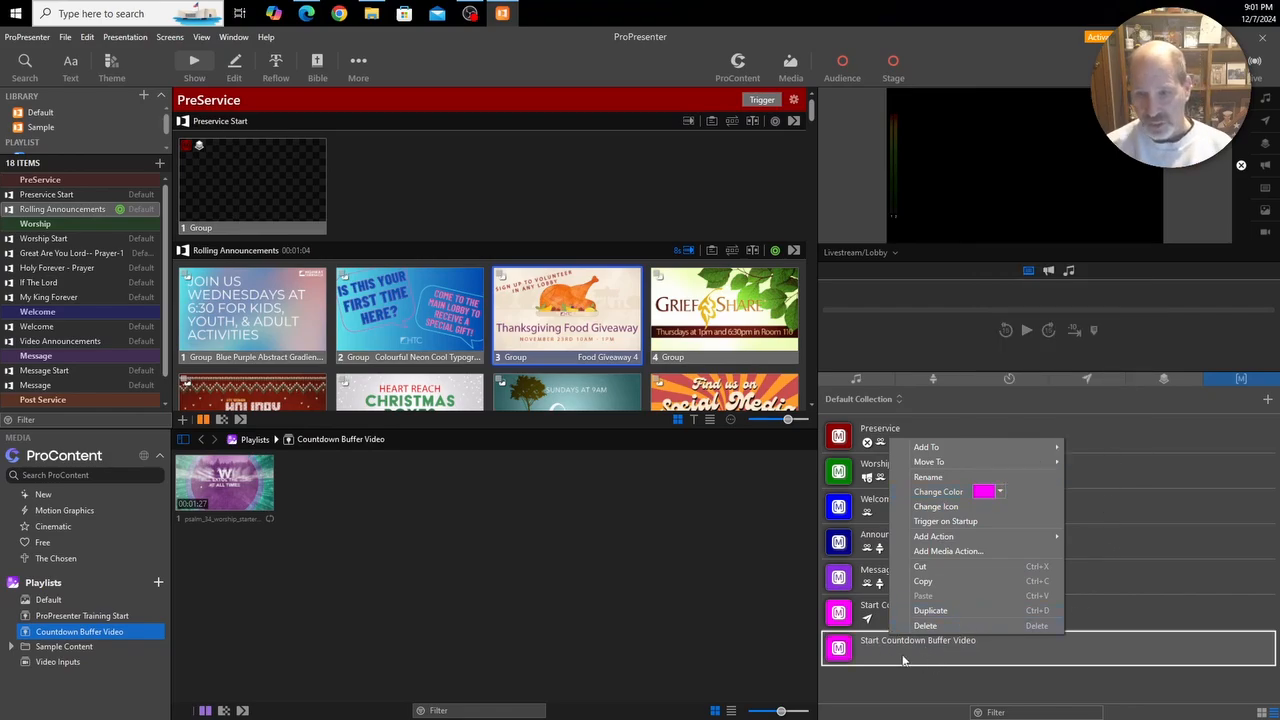
# Add a Media Playlist action for the Countdown Buffer Video playlist to the Start Countdown Buffer Video macro.
pyautogui.moveTo(937, 540)
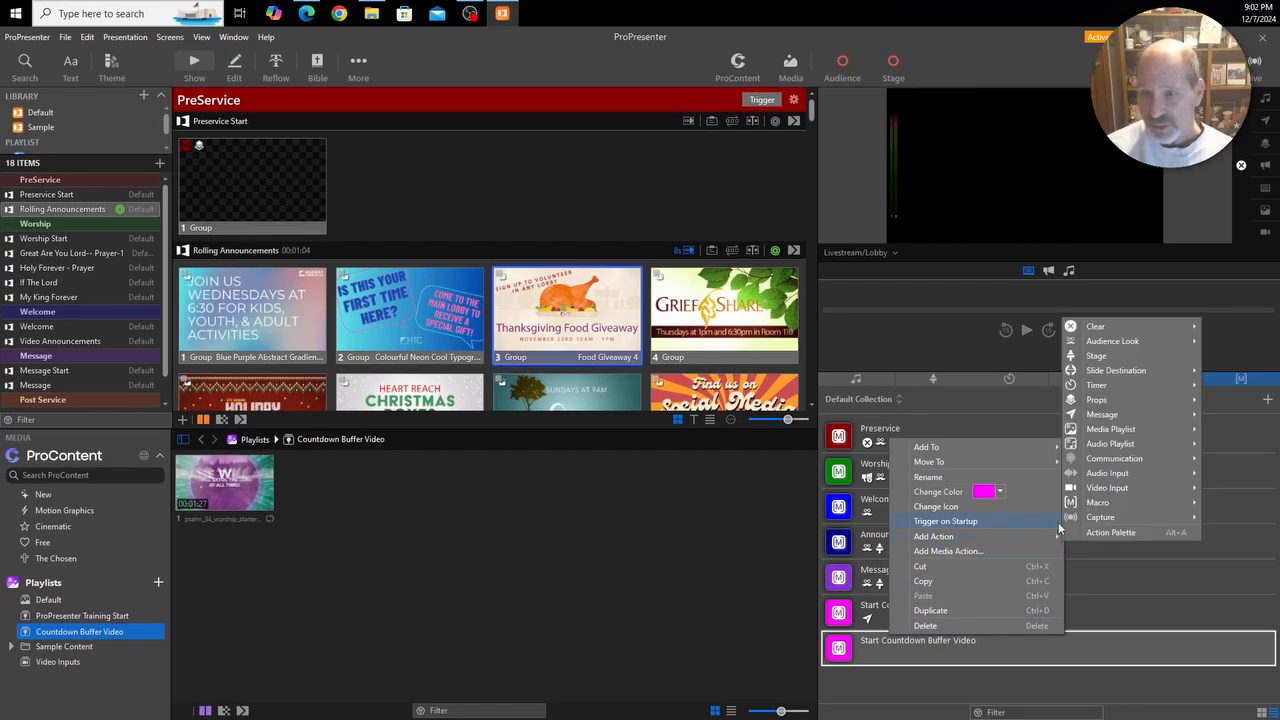
pyautogui.moveTo(1104, 516)
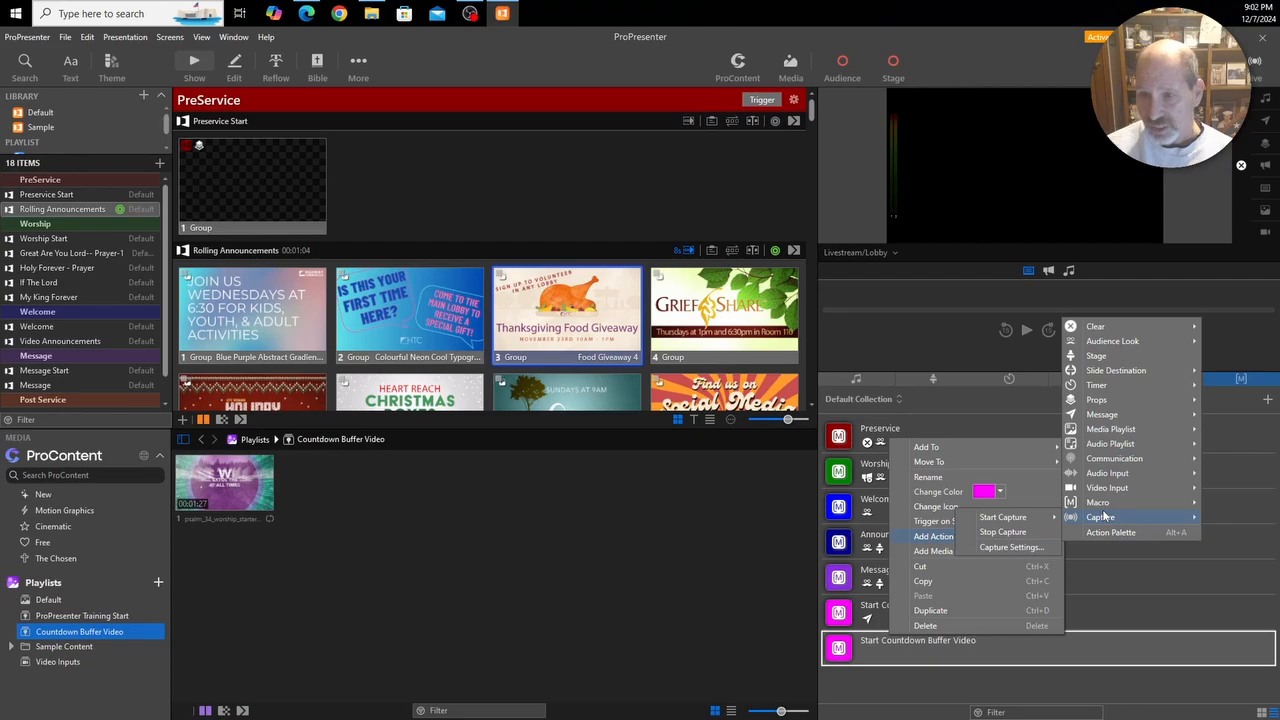
pyautogui.moveTo(1101, 430)
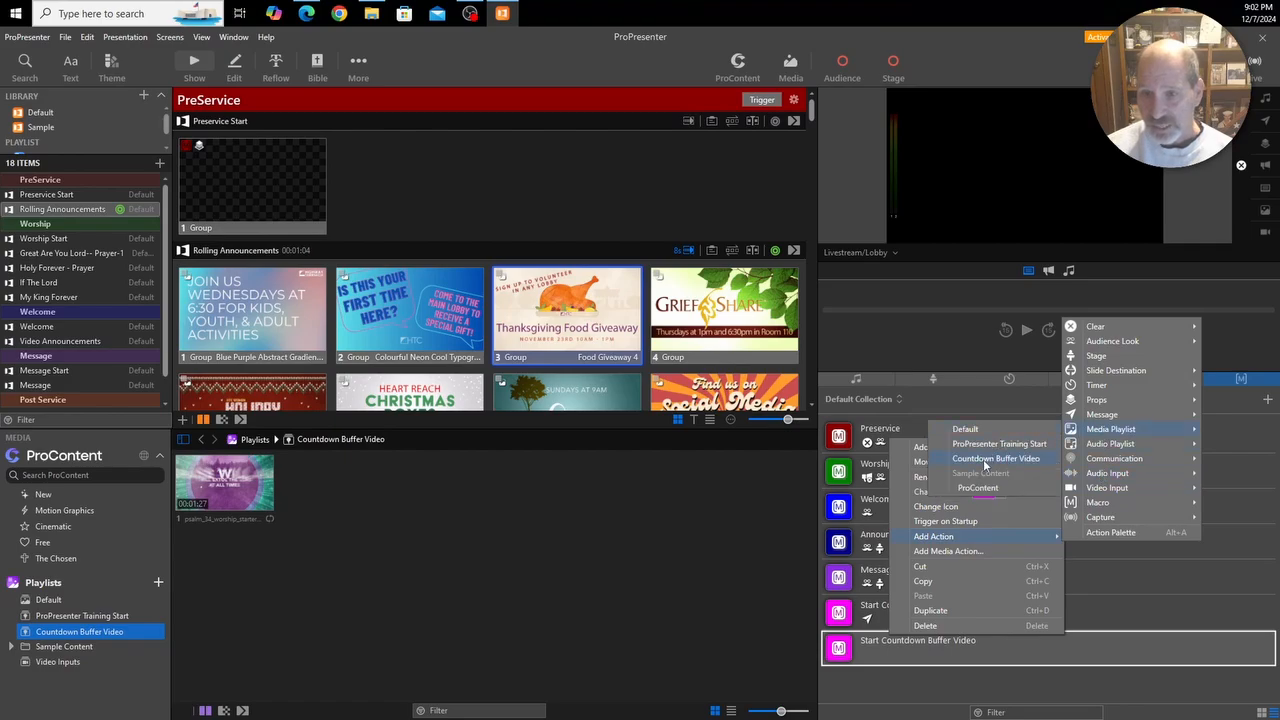
pyautogui.click(986, 459)
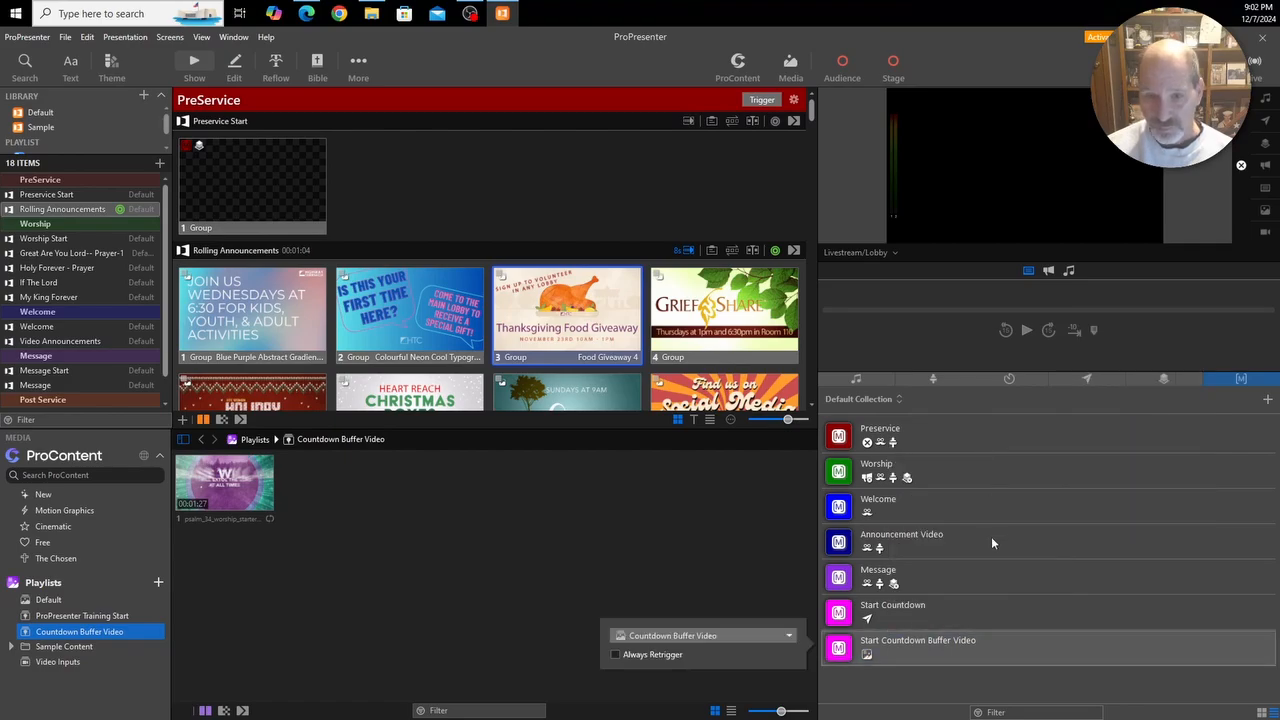
pyautogui.click(789, 637)
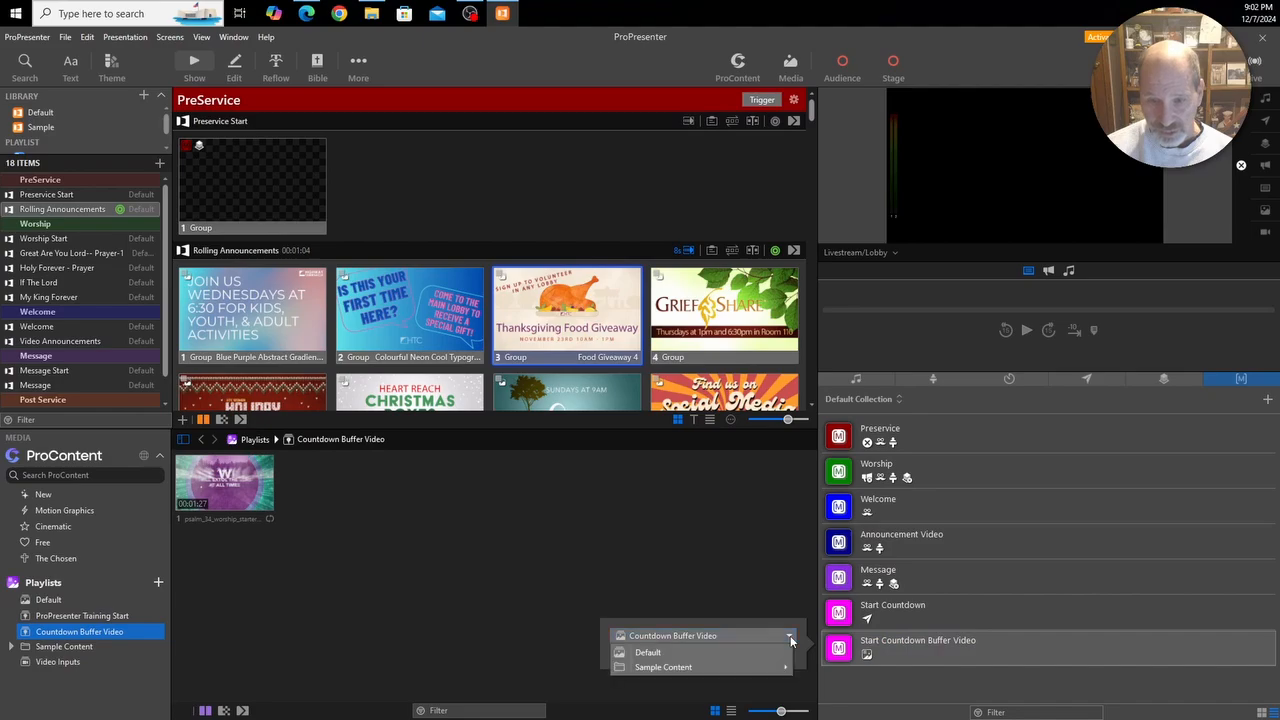
pyautogui.click(789, 637)
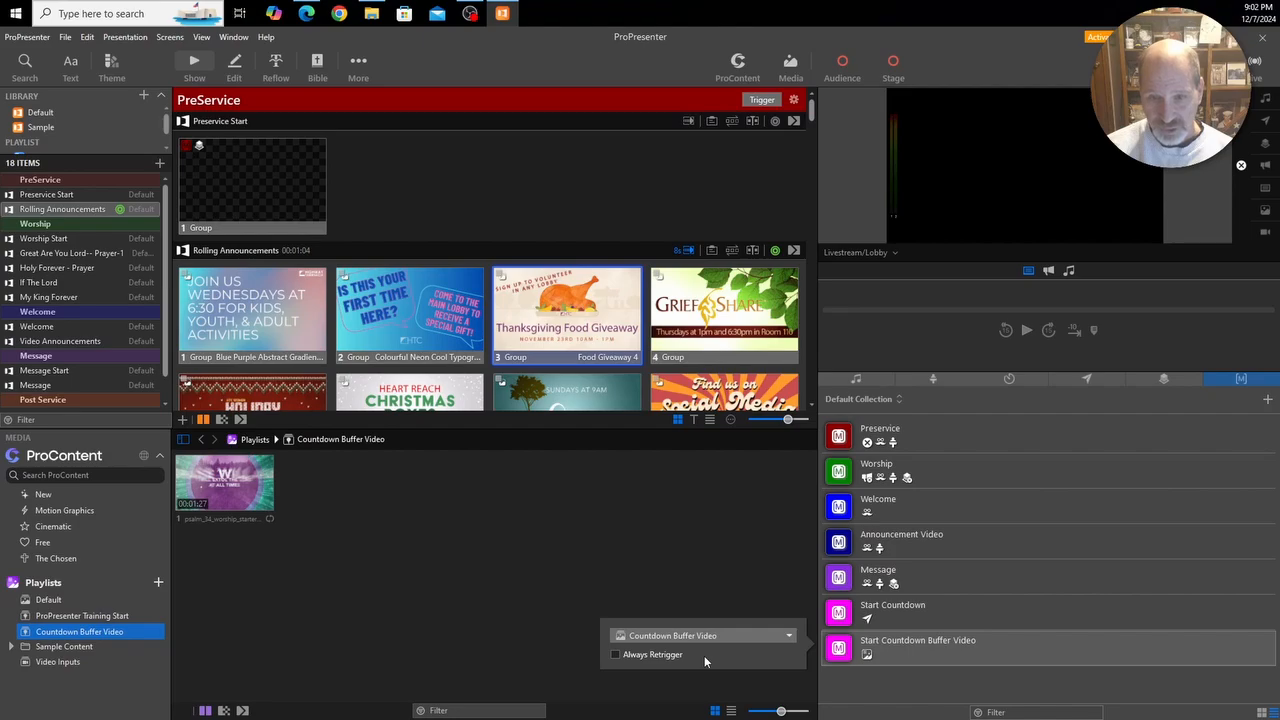
pyautogui.click(888, 689)
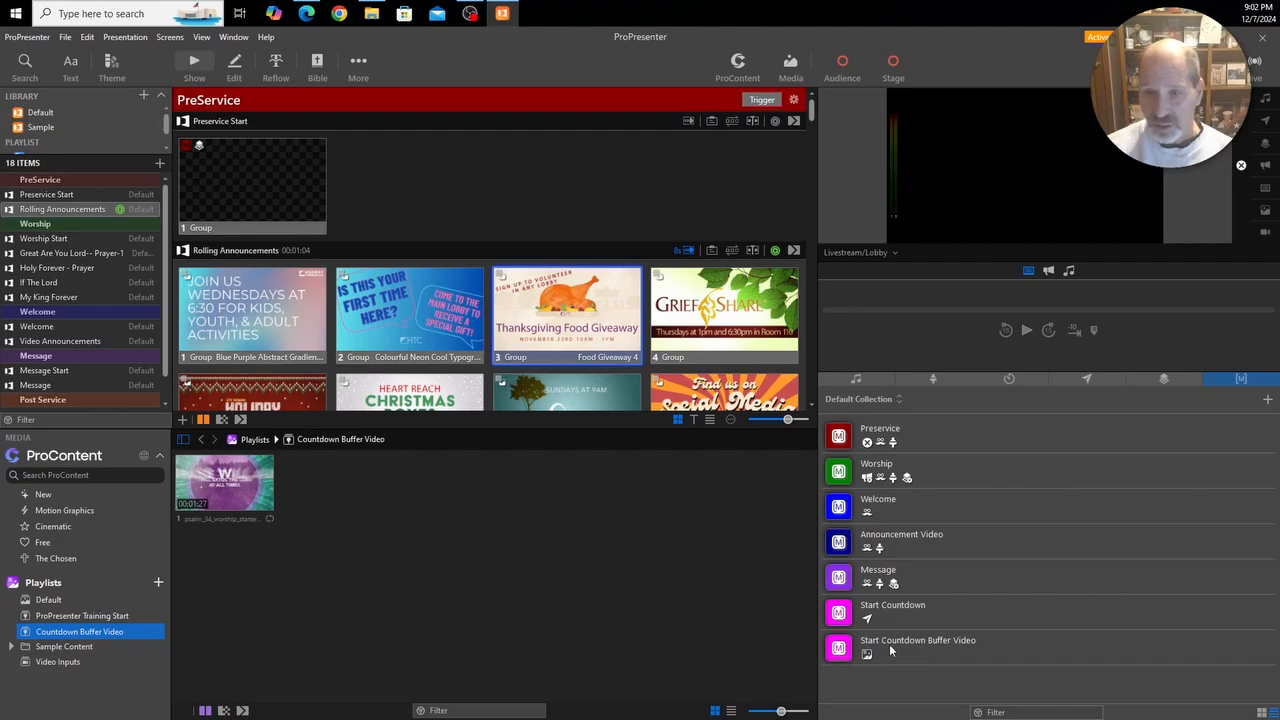
# Run the Start Countdown Buffer Video macro and pause the video it plays.
pyautogui.click(888, 644)
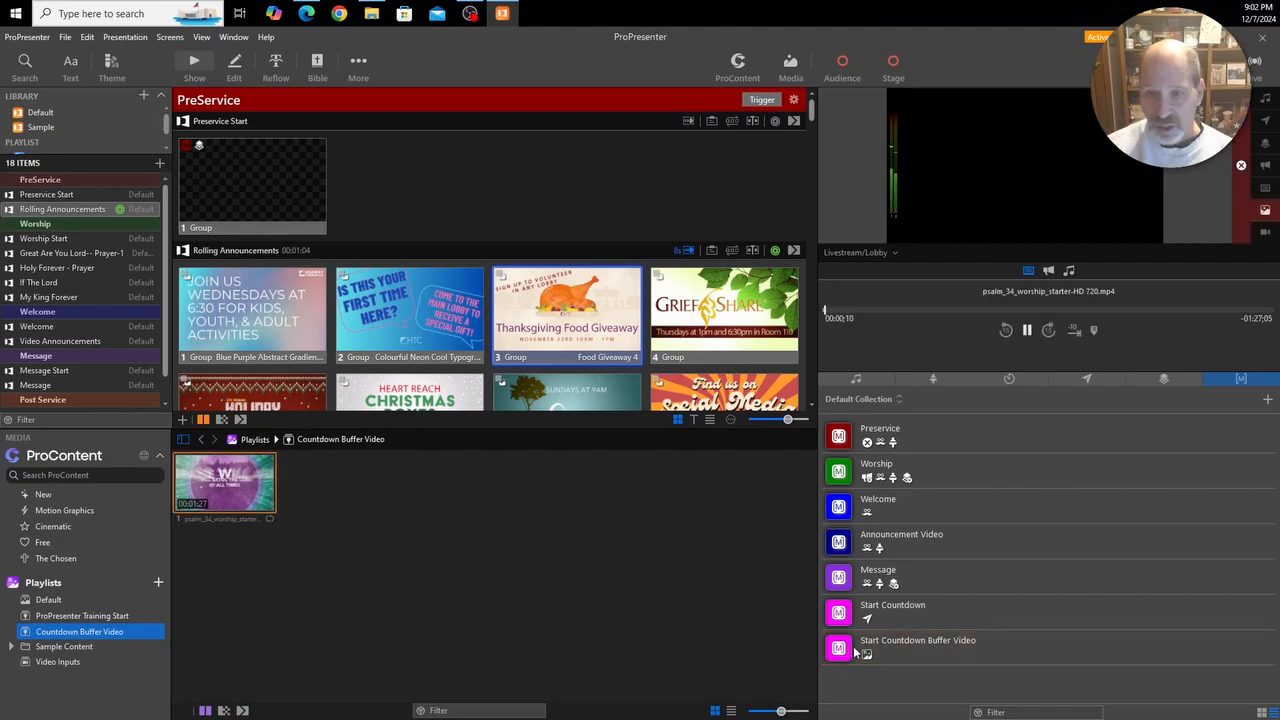
pyautogui.click(1027, 331)
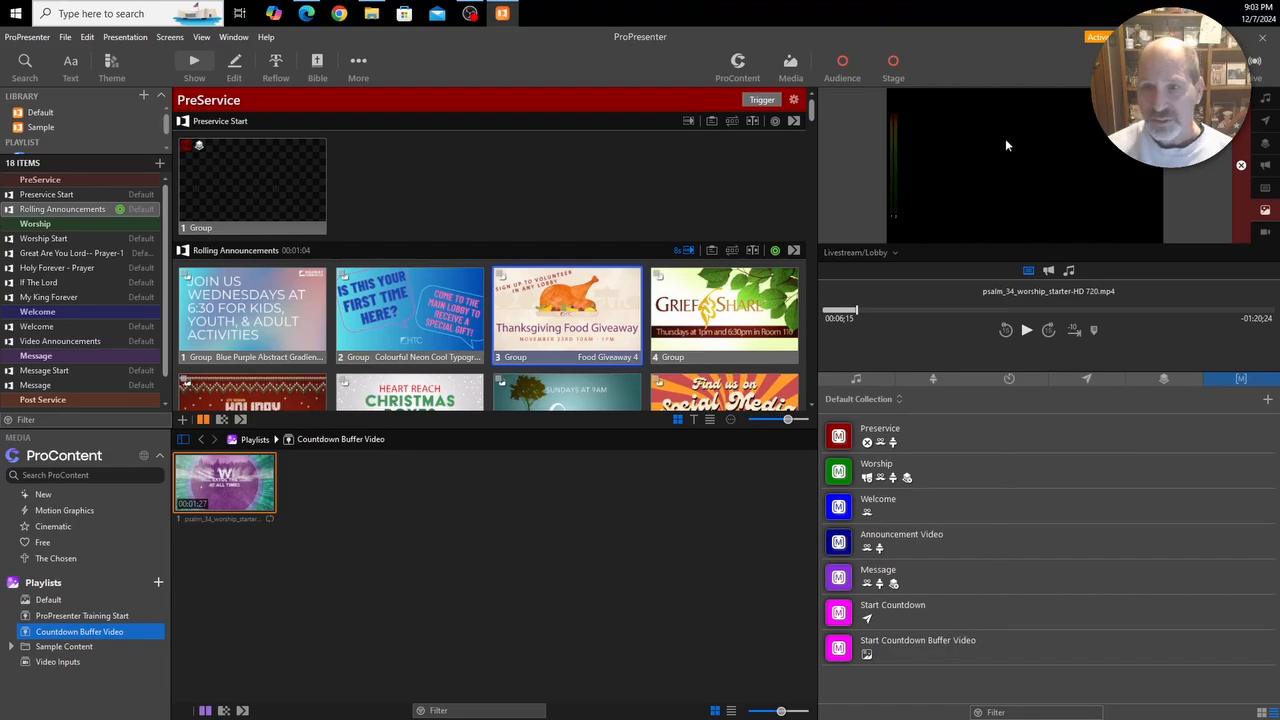
# Enable the Media layer for the Livestream and Outside Screen outputs in the PreService look.
pyautogui.click(1208, 62)
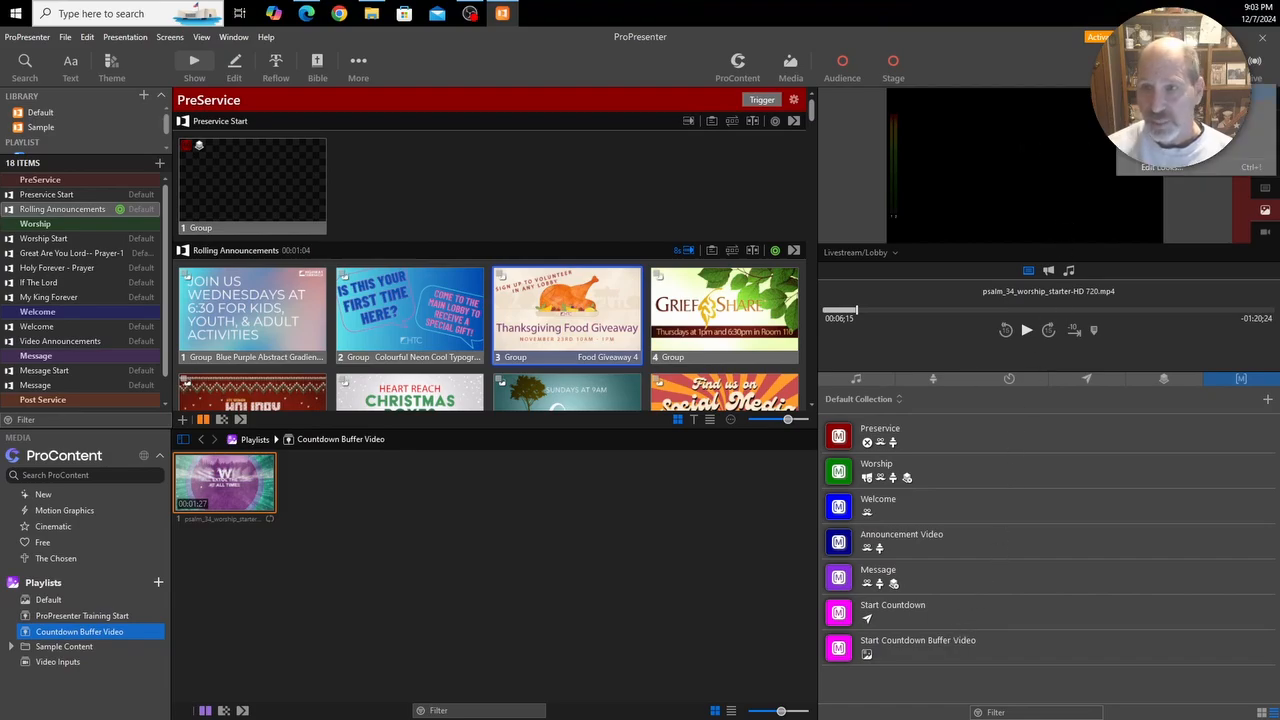
pyautogui.click(1166, 170)
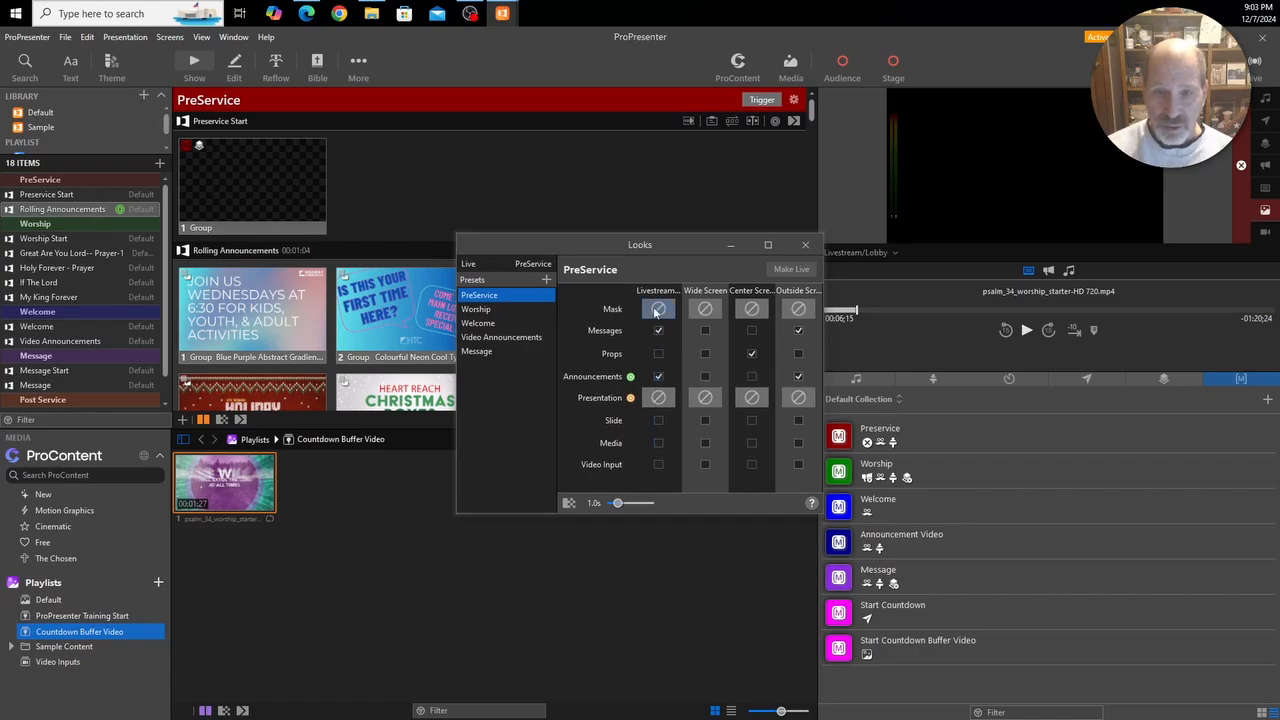
pyautogui.click(659, 443)
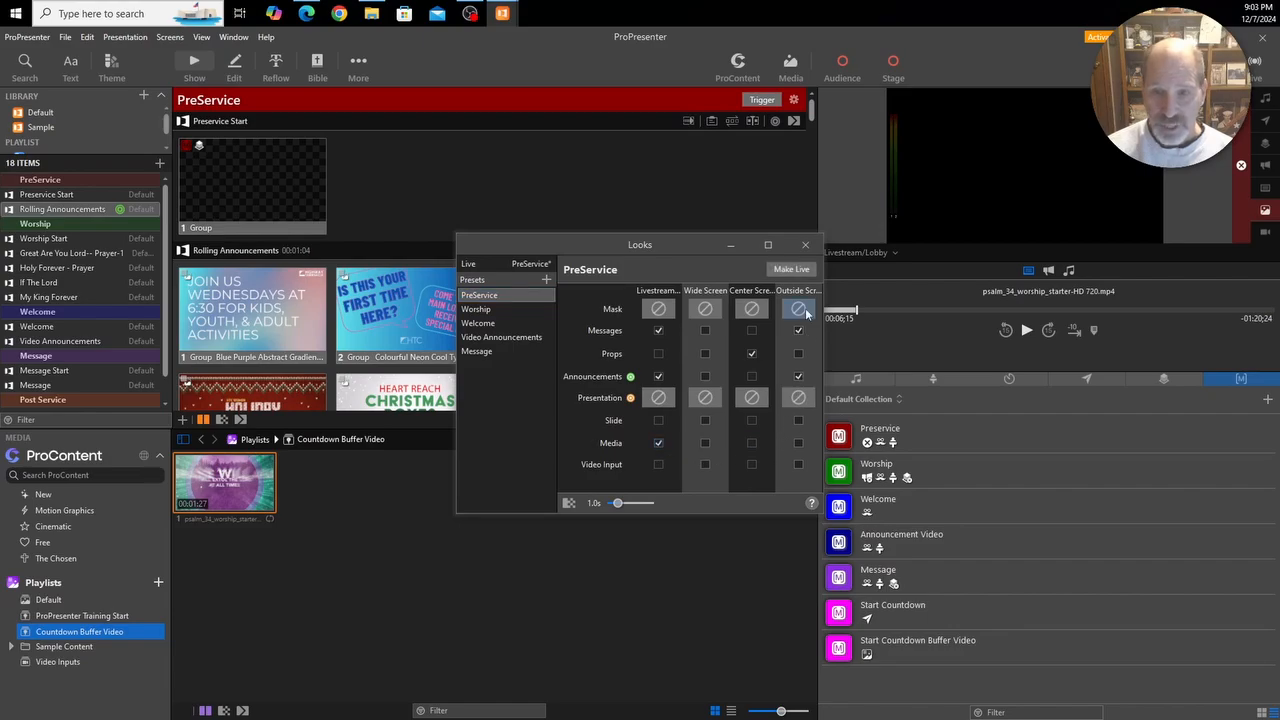
pyautogui.moveTo(823, 341); pyautogui.dragTo(903, 344)
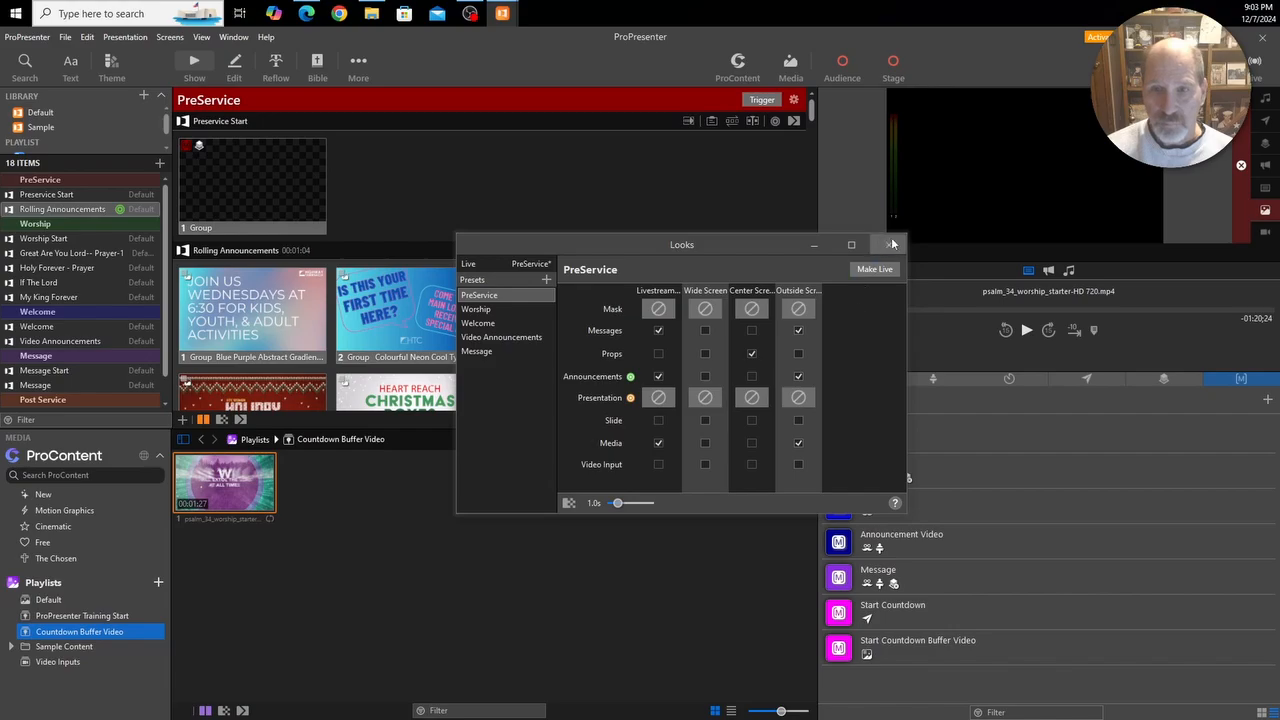
pyautogui.click(485, 311)
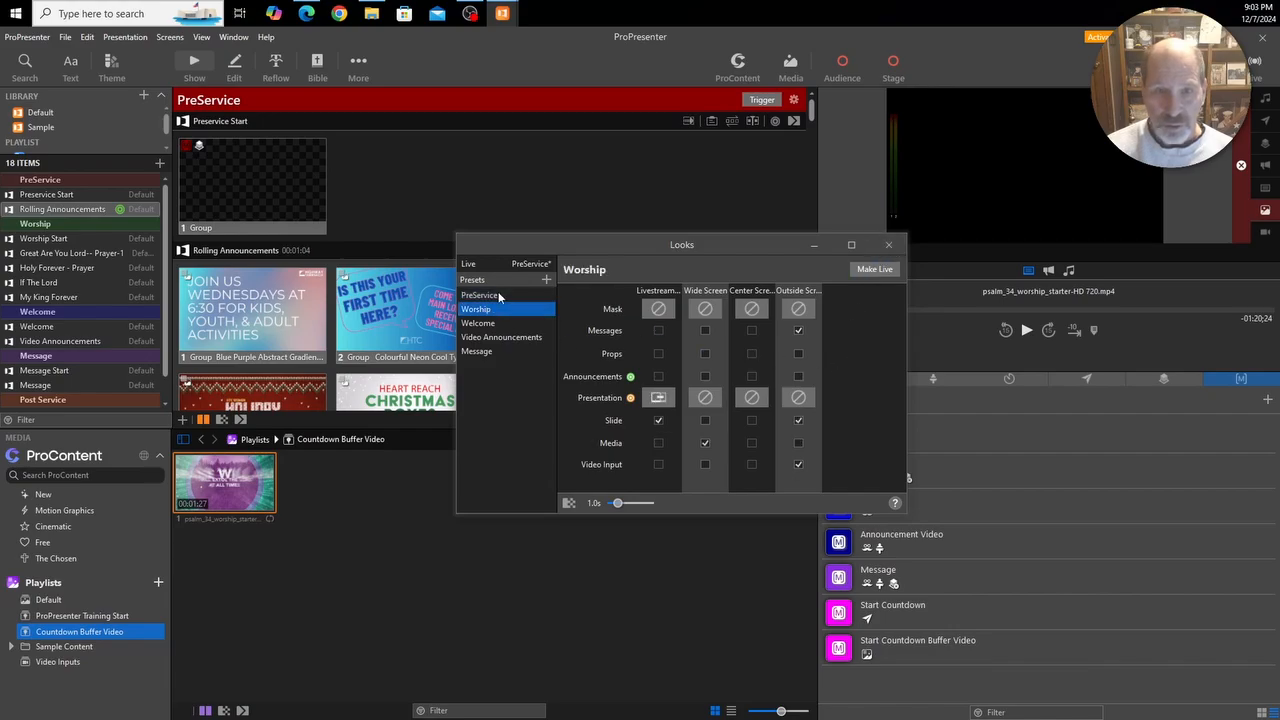
pyautogui.click(500, 296)
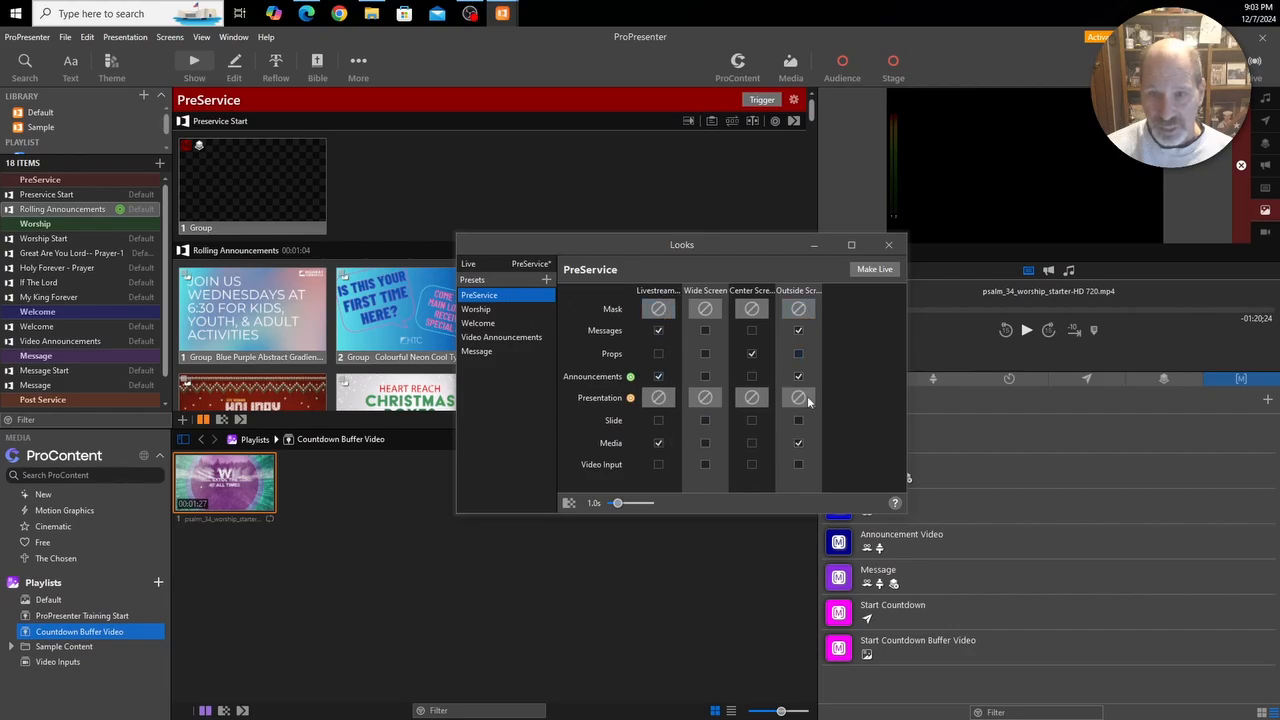
pyautogui.click(889, 245)
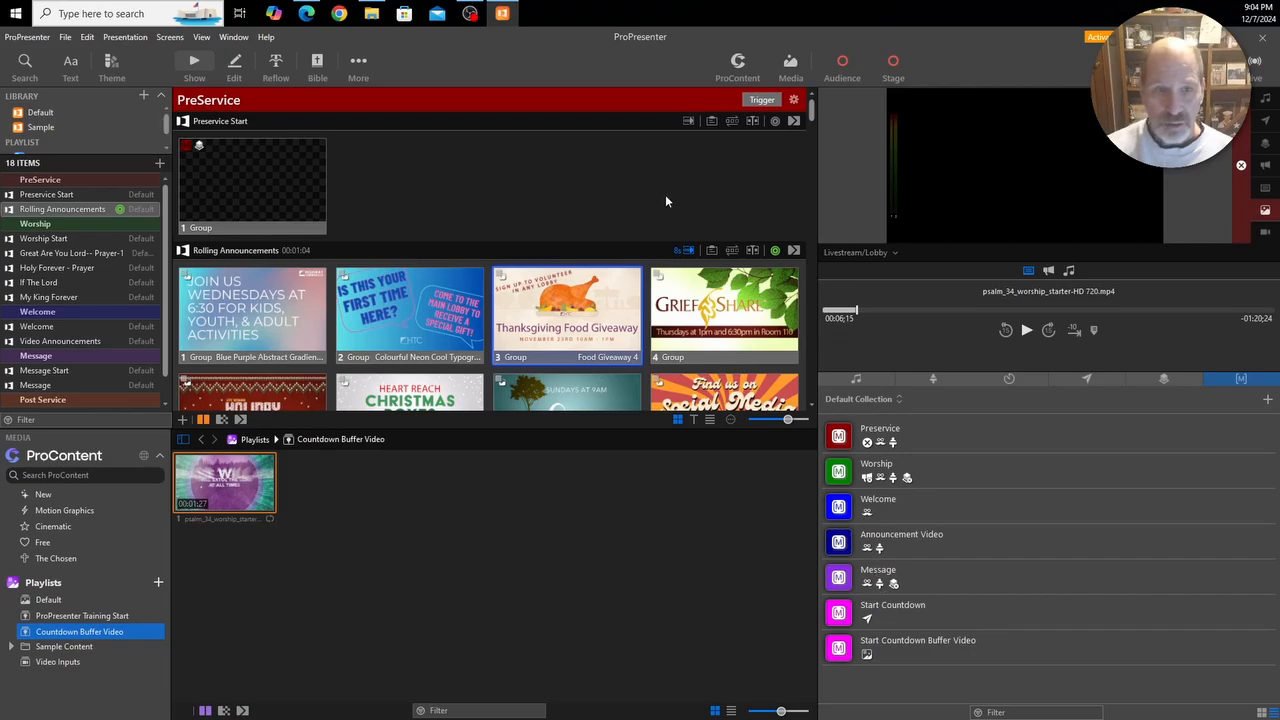
# Test the pre-service sequence from the Preservice Start slide and first announcement through both countdown macros, pausing the buffer video.
pyautogui.click(285, 203)
pyautogui.click(276, 300)
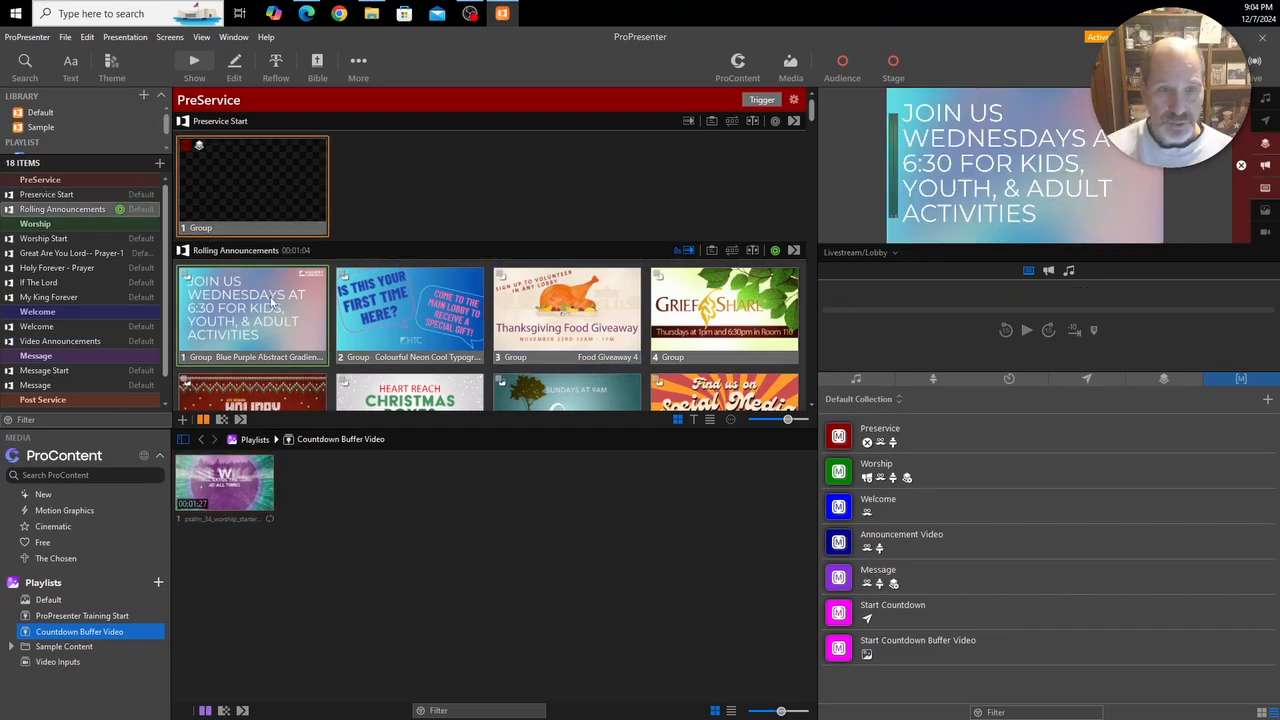
pyautogui.click(899, 608)
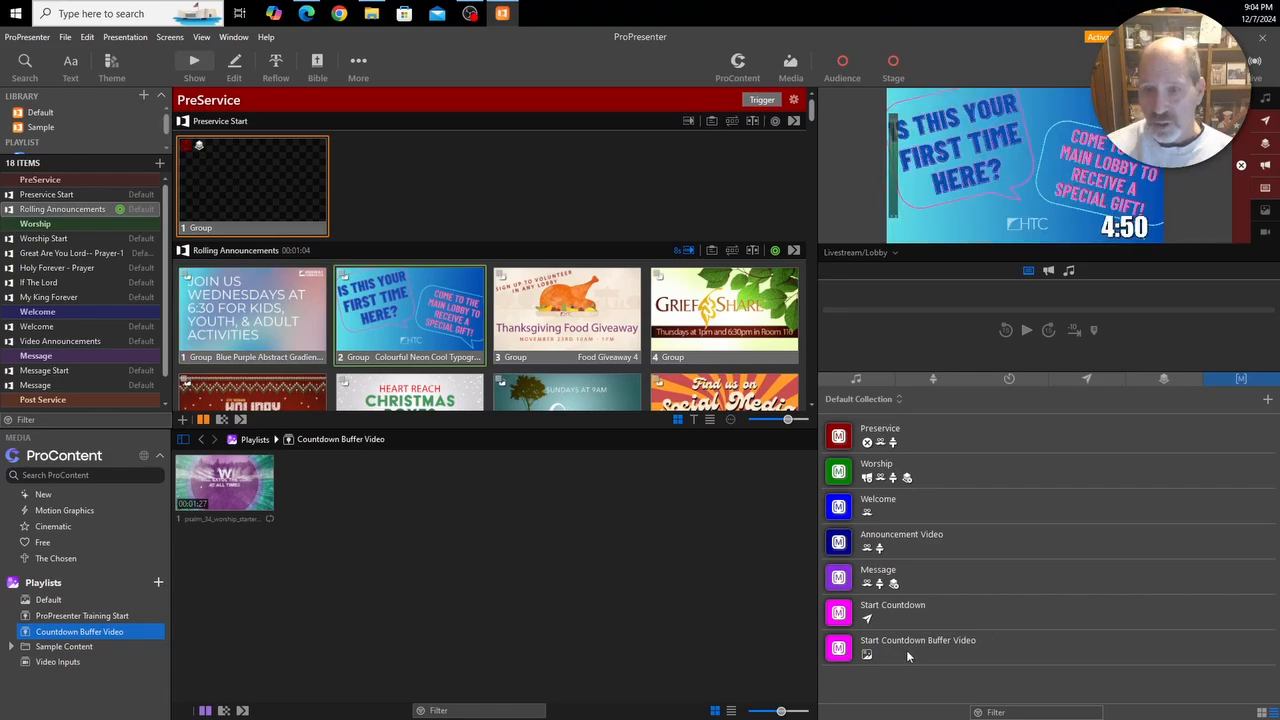
pyautogui.click(843, 650)
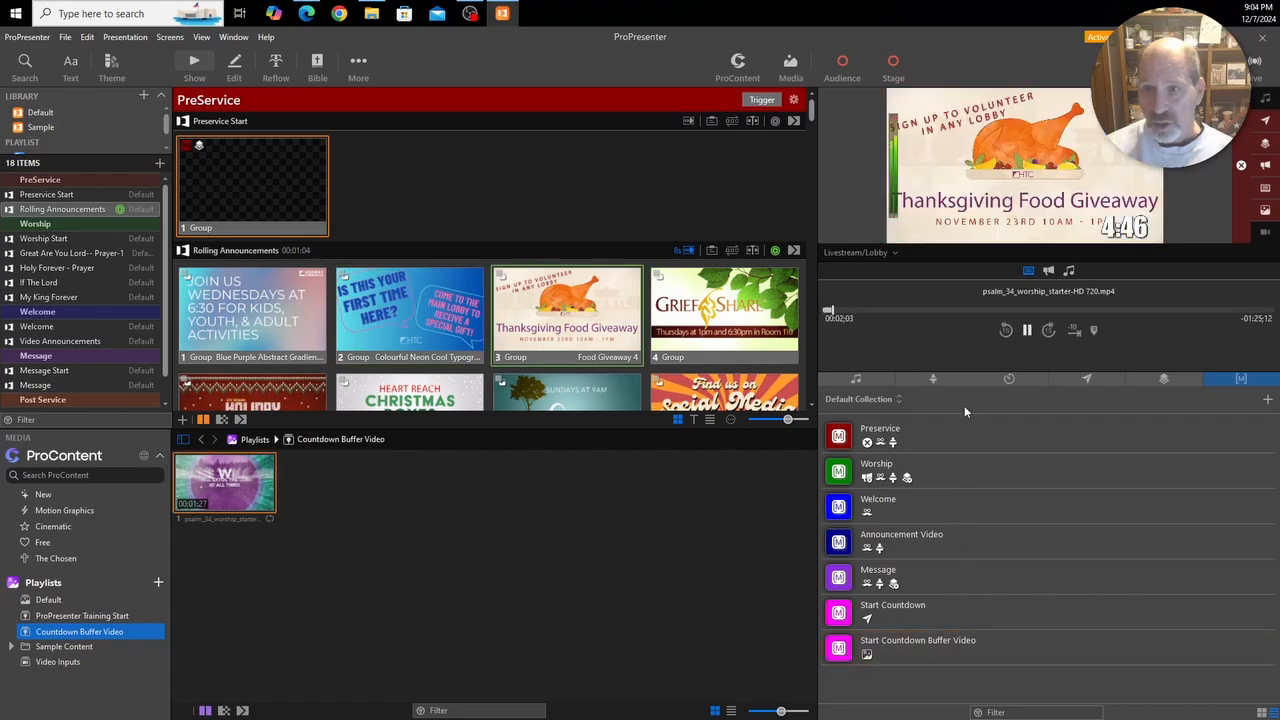
pyautogui.click(1025, 333)
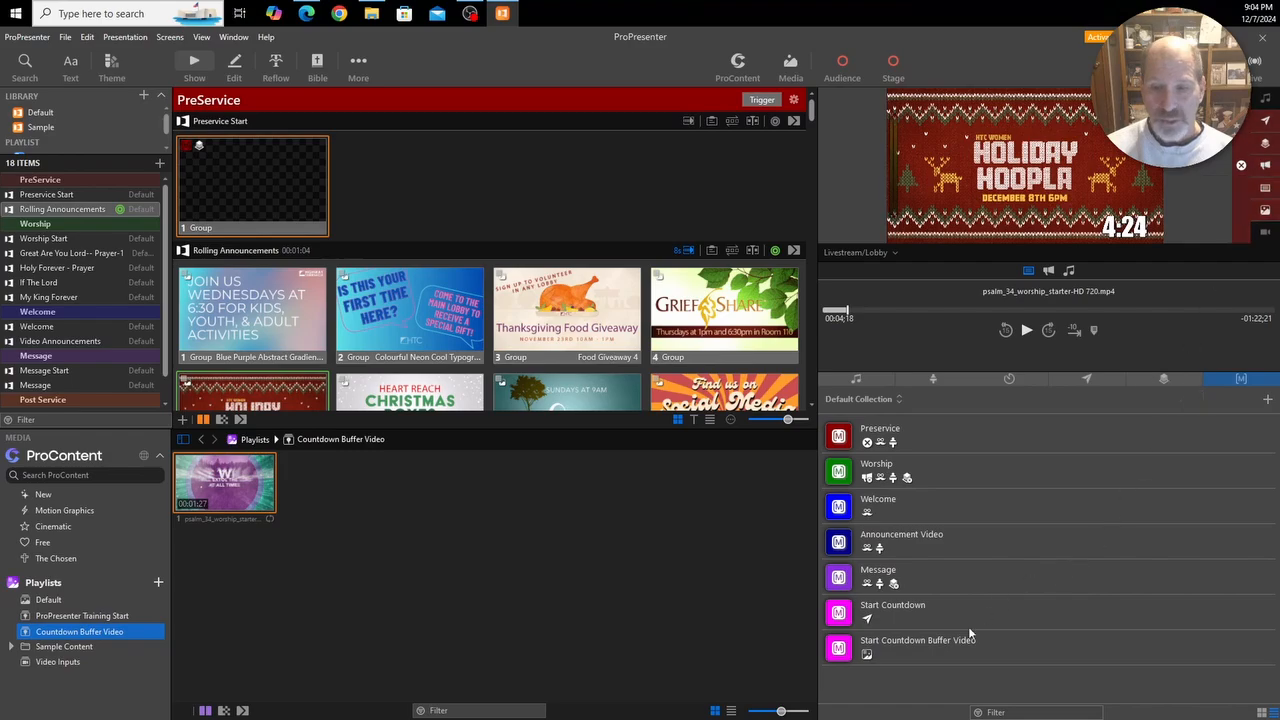
# Add a Clear action for the Announcements layer to the Start Countdown Buffer Video macro.
pyautogui.rightClick(892, 649)
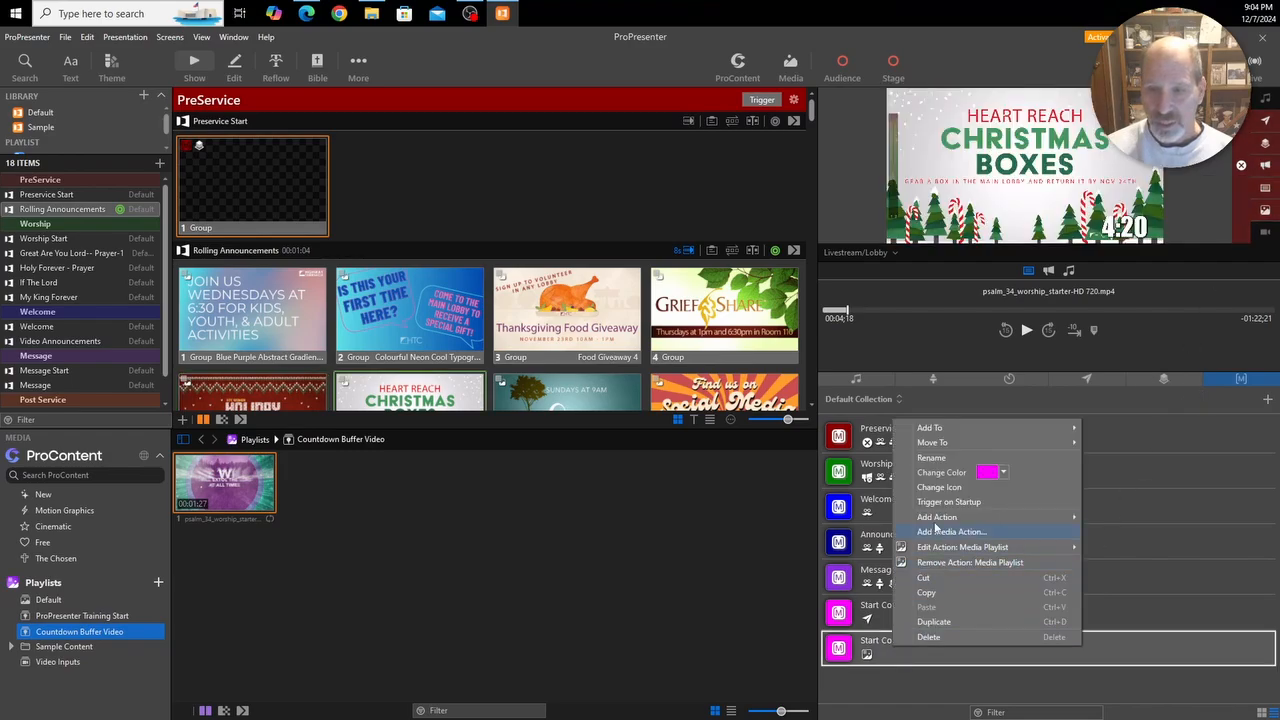
pyautogui.moveTo(938, 519)
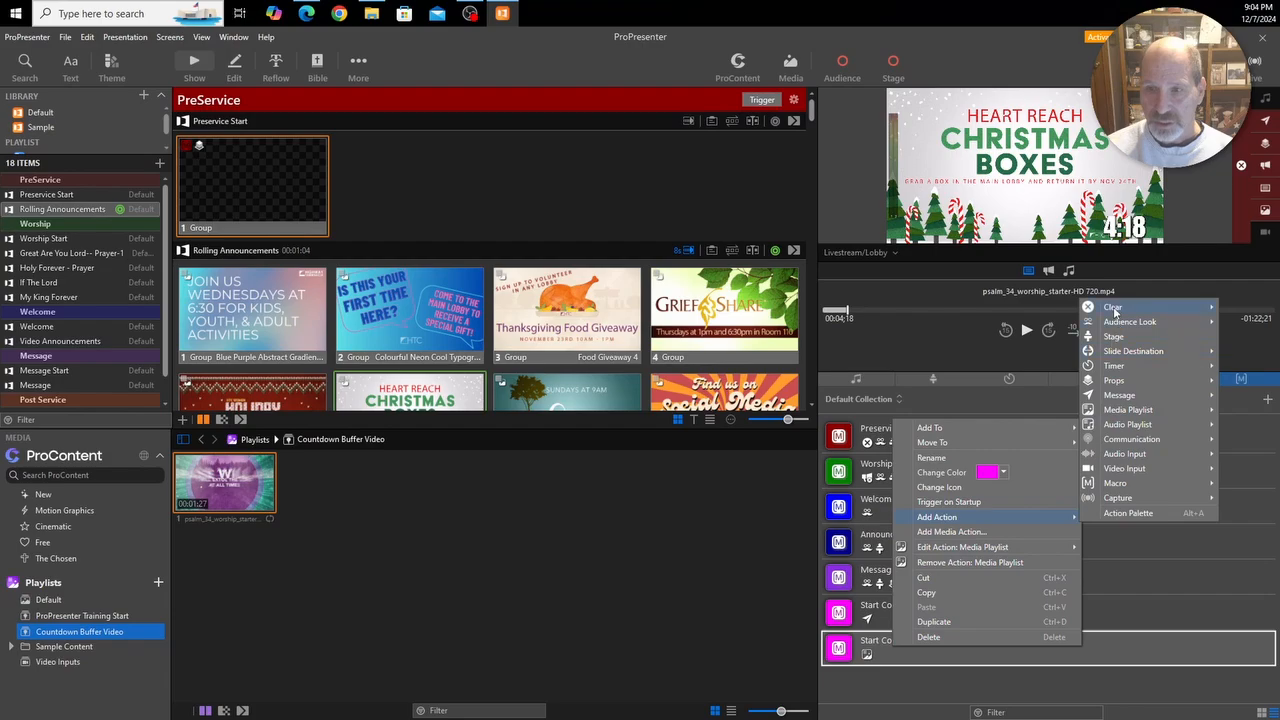
pyautogui.moveTo(1100, 307)
pyautogui.click(1022, 398)
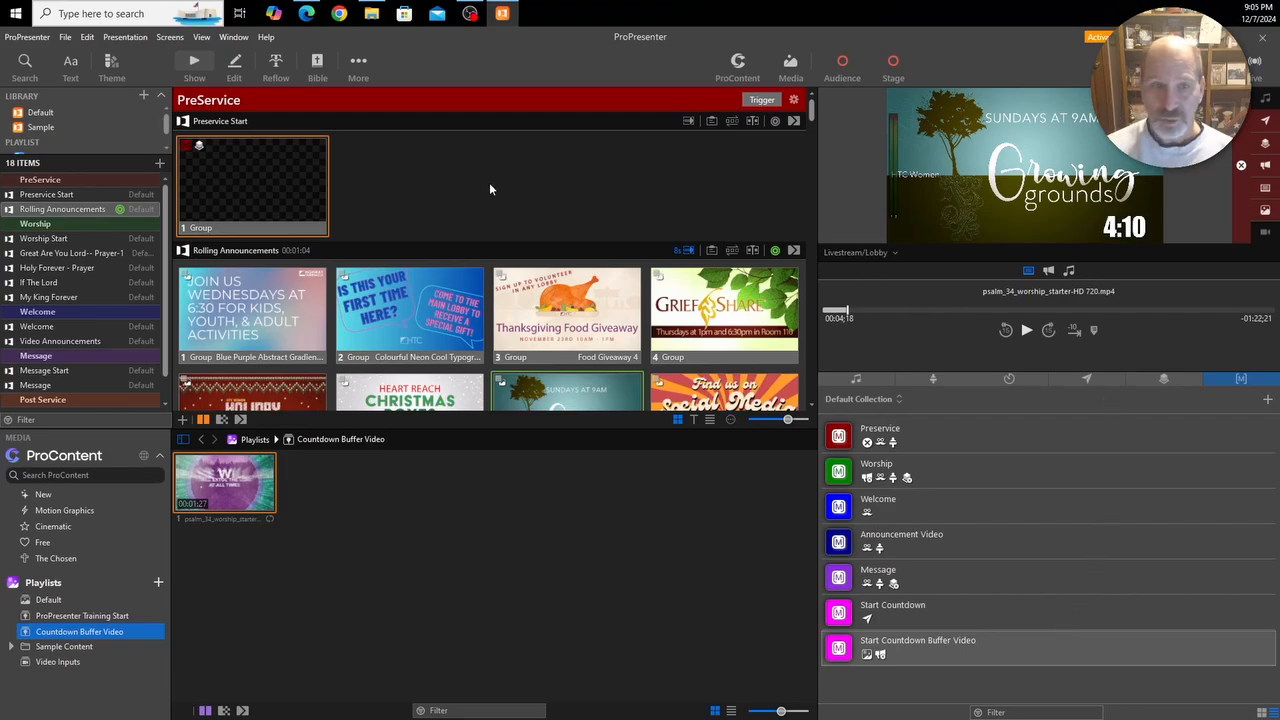
# Rerun the pre-service slides and both countdown macros, pausing the buffer video and clearing all output layers at the end.
pyautogui.click(236, 174)
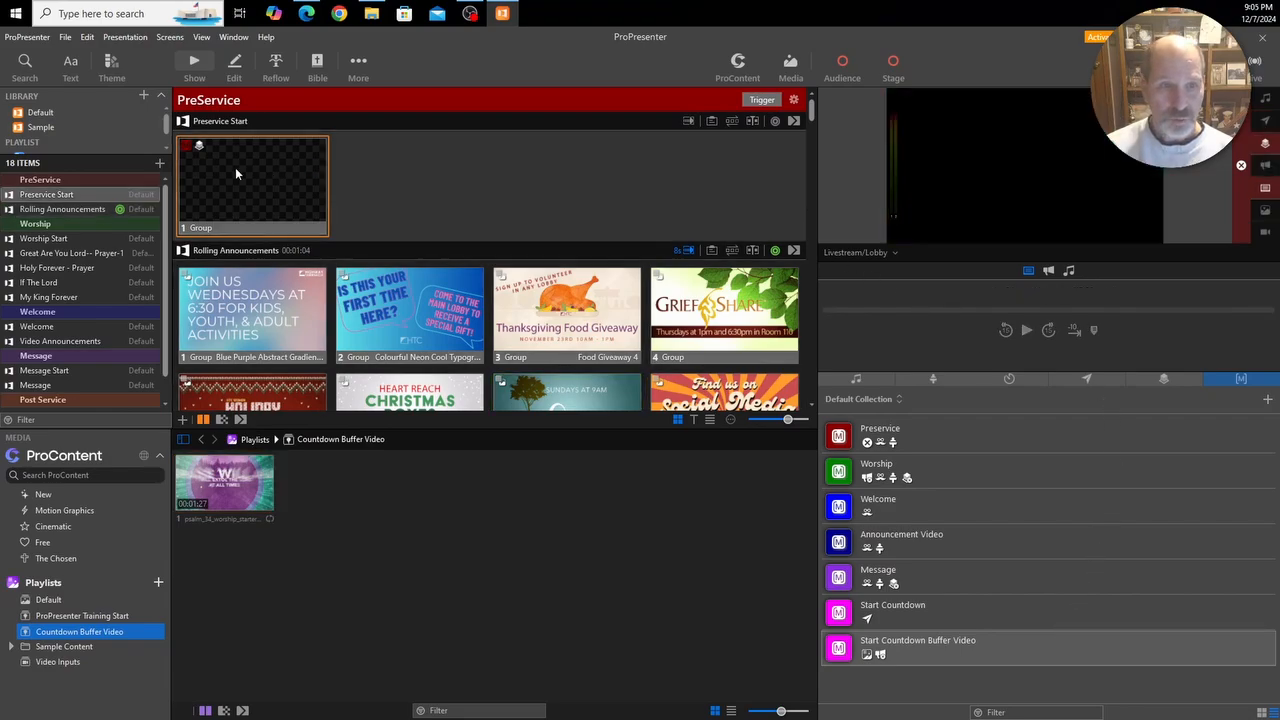
pyautogui.click(240, 308)
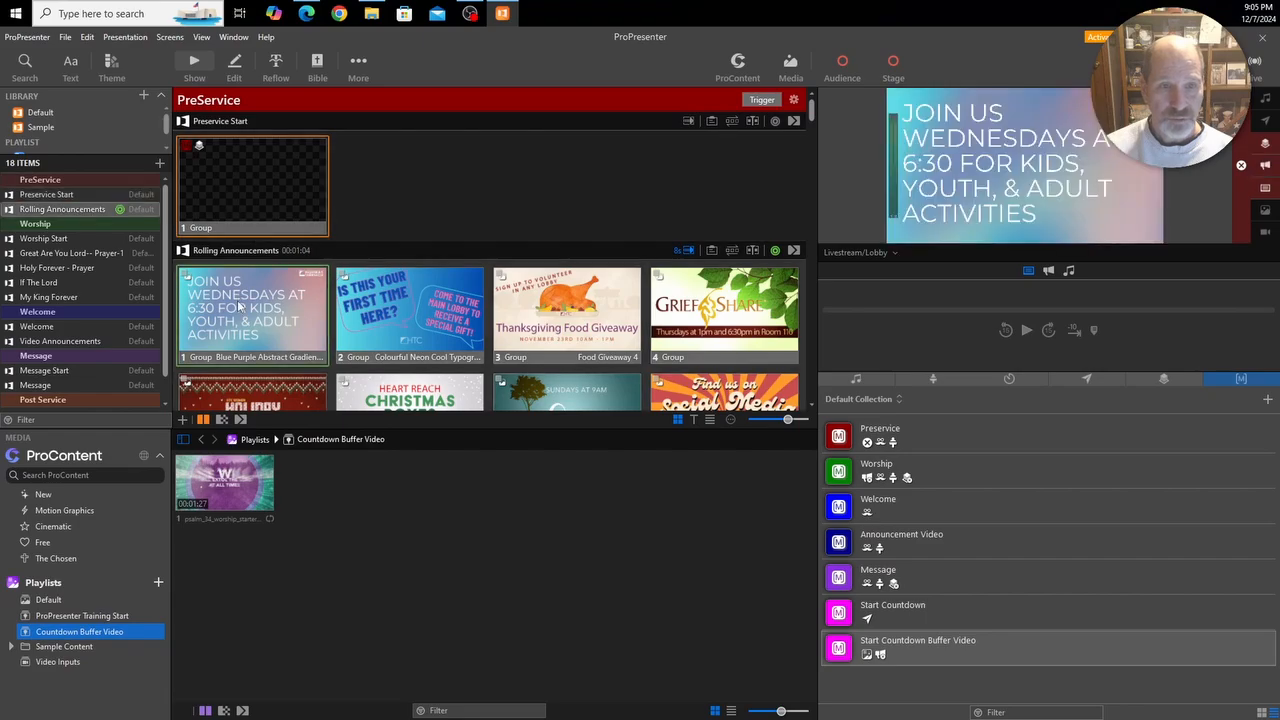
pyautogui.click(894, 616)
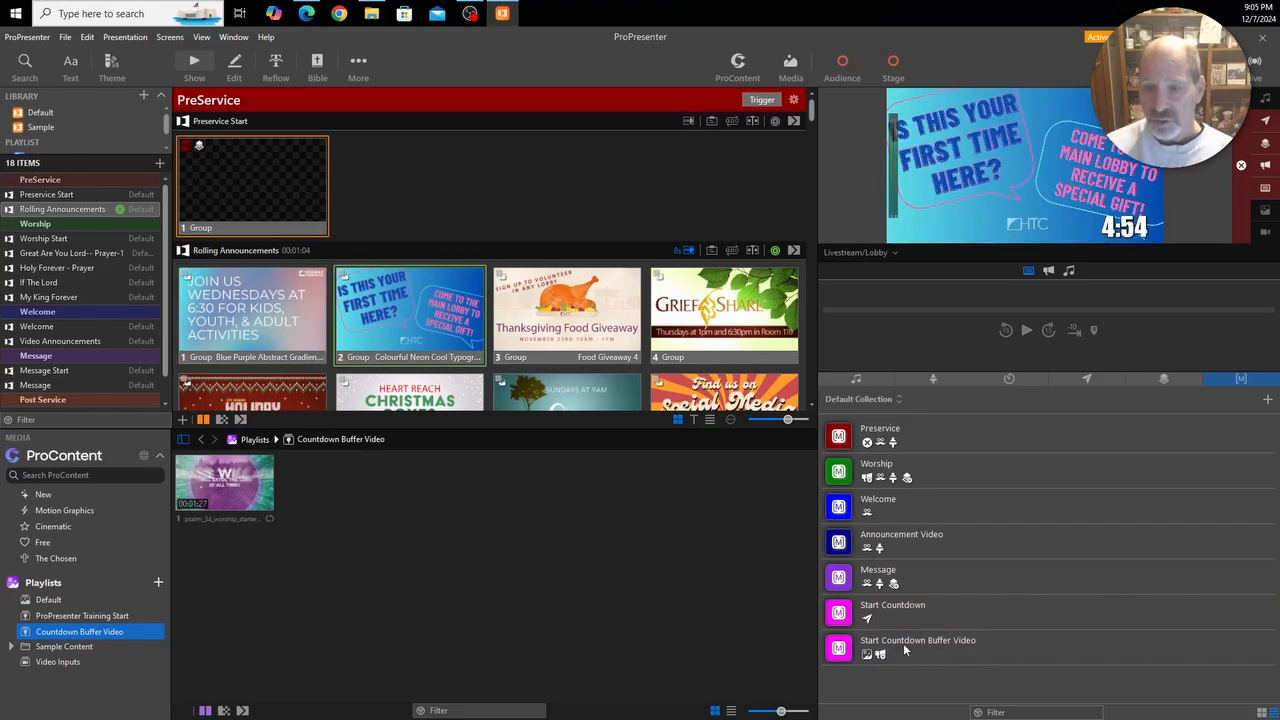
pyautogui.click(905, 648)
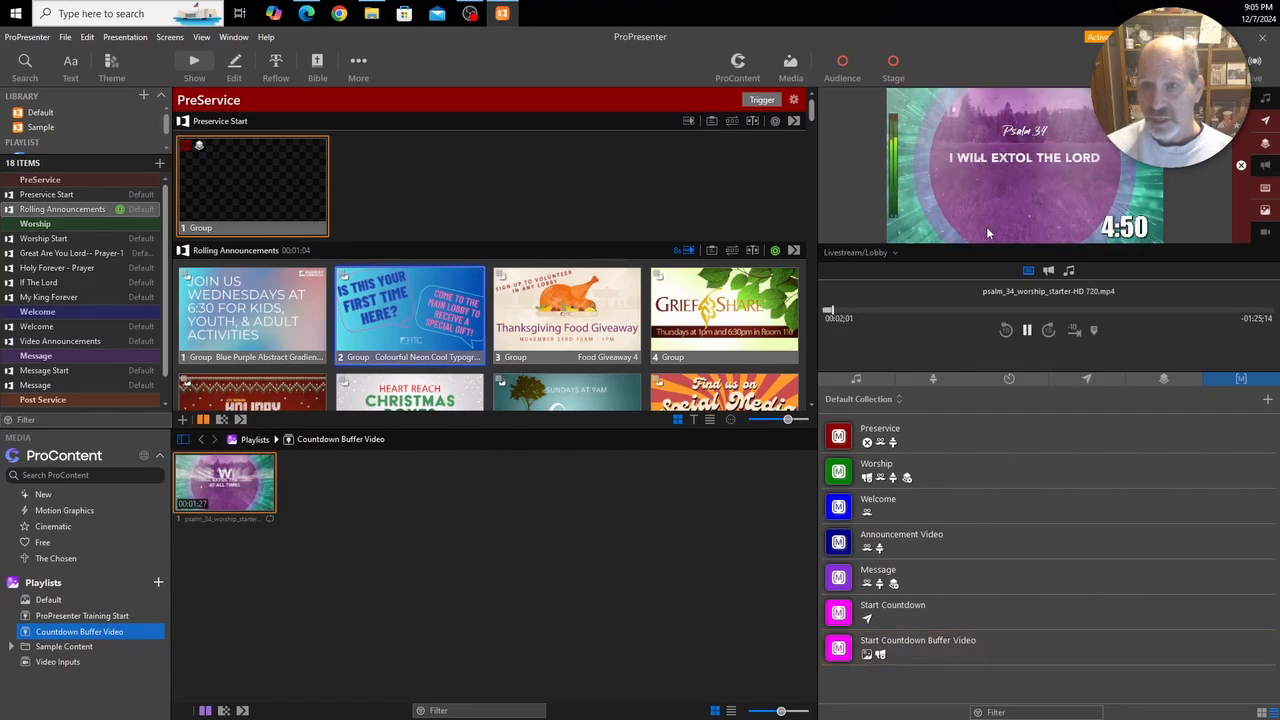
pyautogui.click(1026, 330)
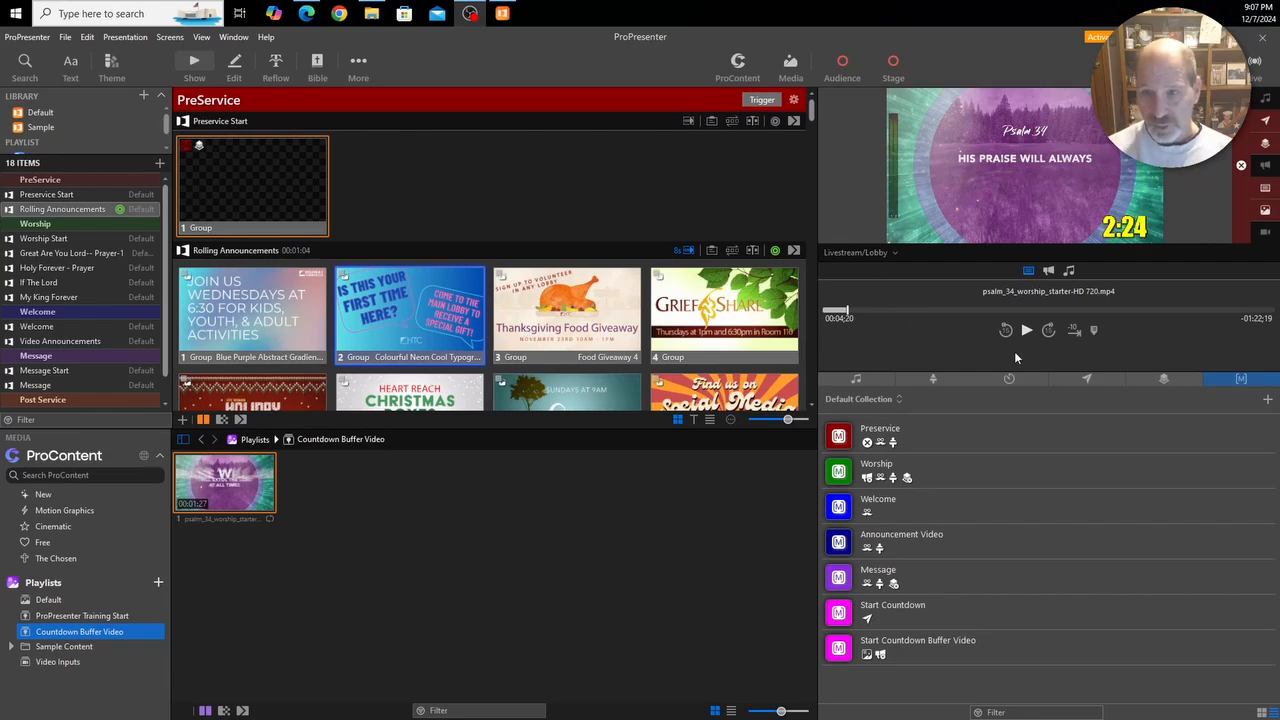
pyautogui.click(1241, 166)
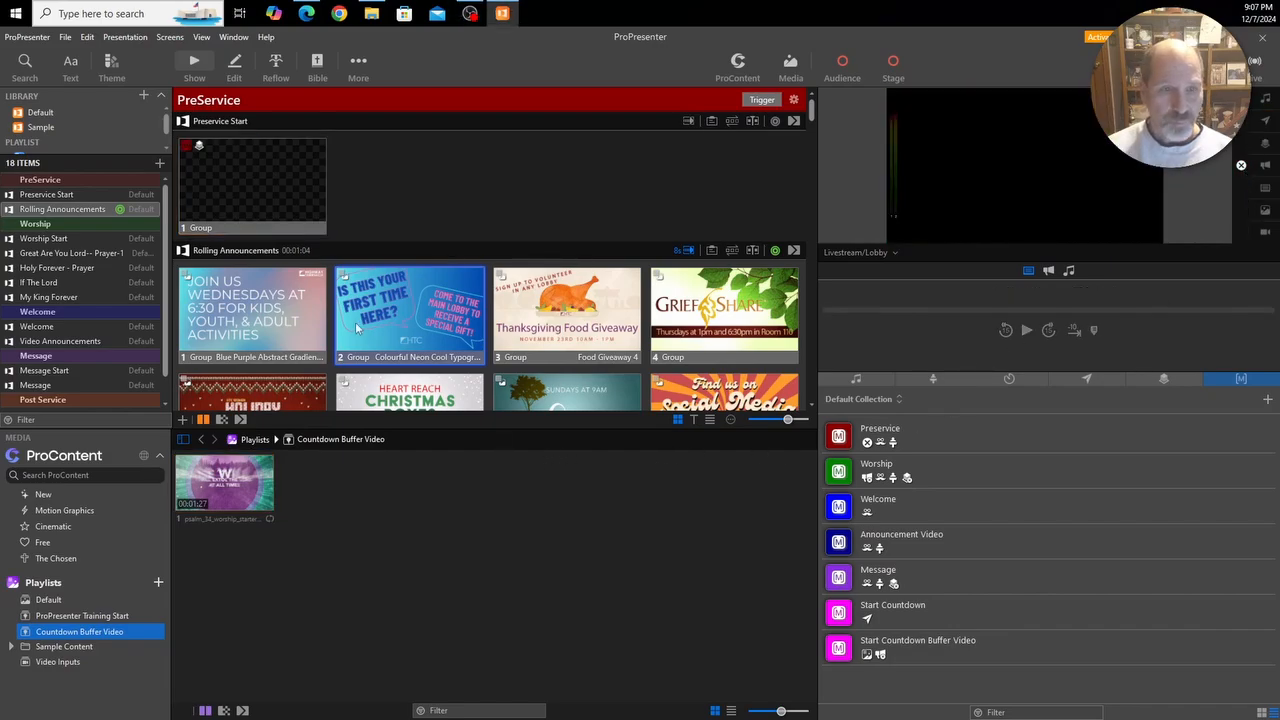
# Hide the media bin and remove the Worship macro action from the first slide of Great Are You Lord-- Prayer-1.
pyautogui.scroll(-3, 452, 352)
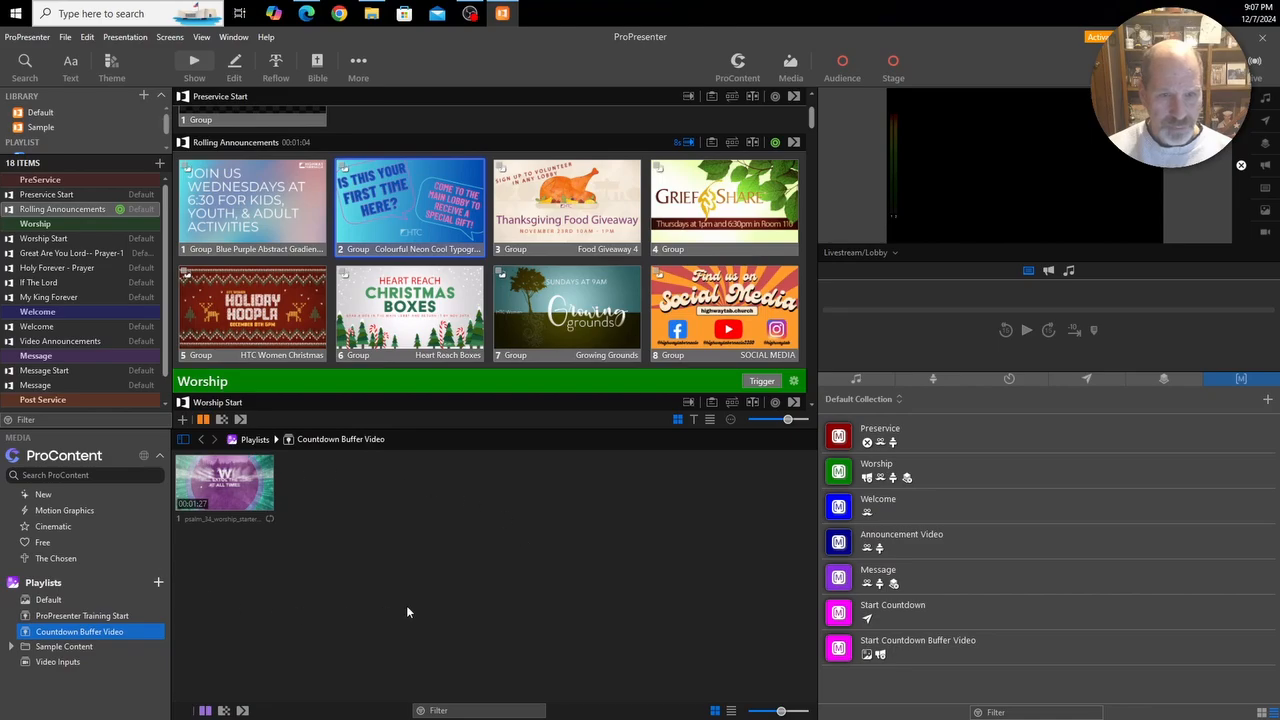
pyautogui.click(792, 65)
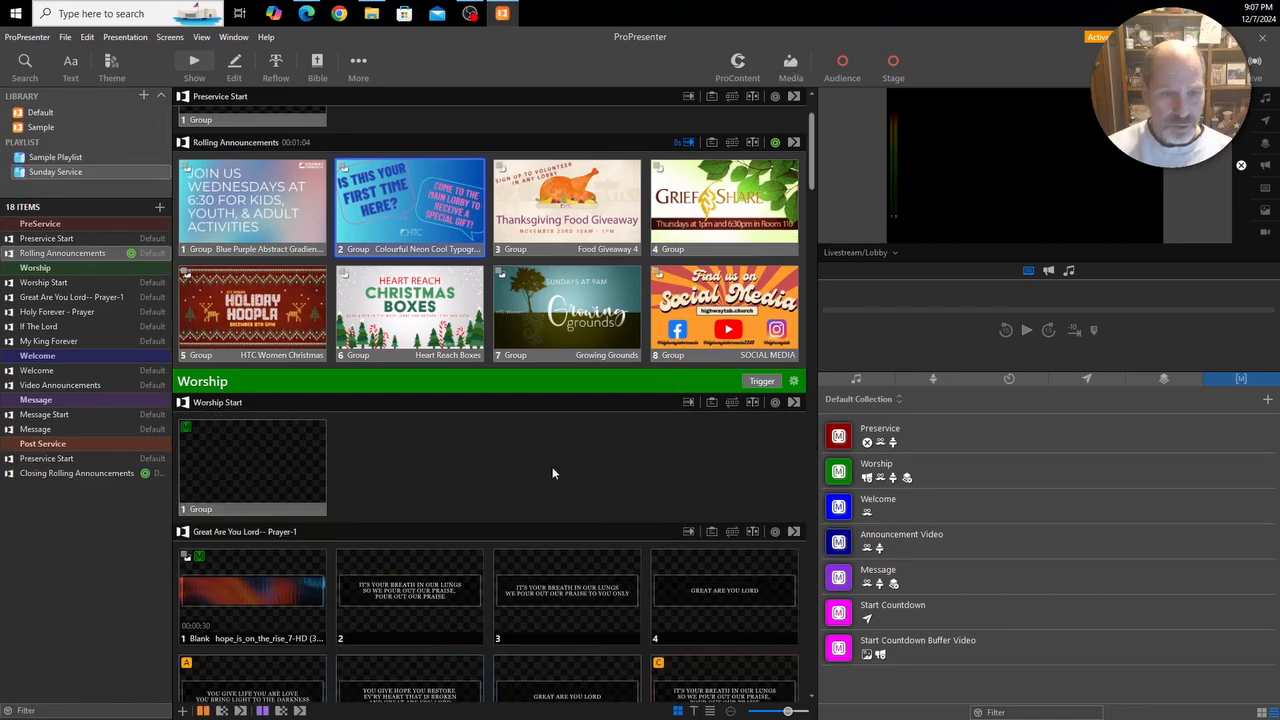
pyautogui.scroll(-3, 548, 467)
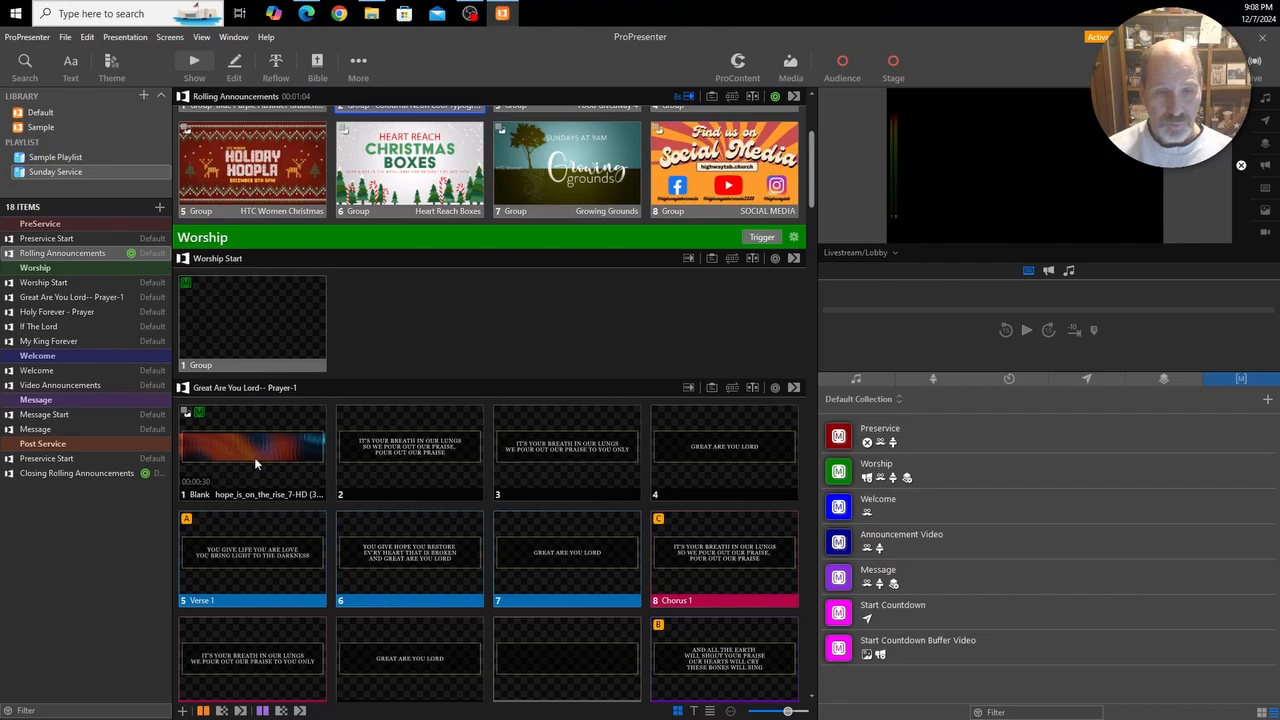
pyautogui.rightClick(222, 427)
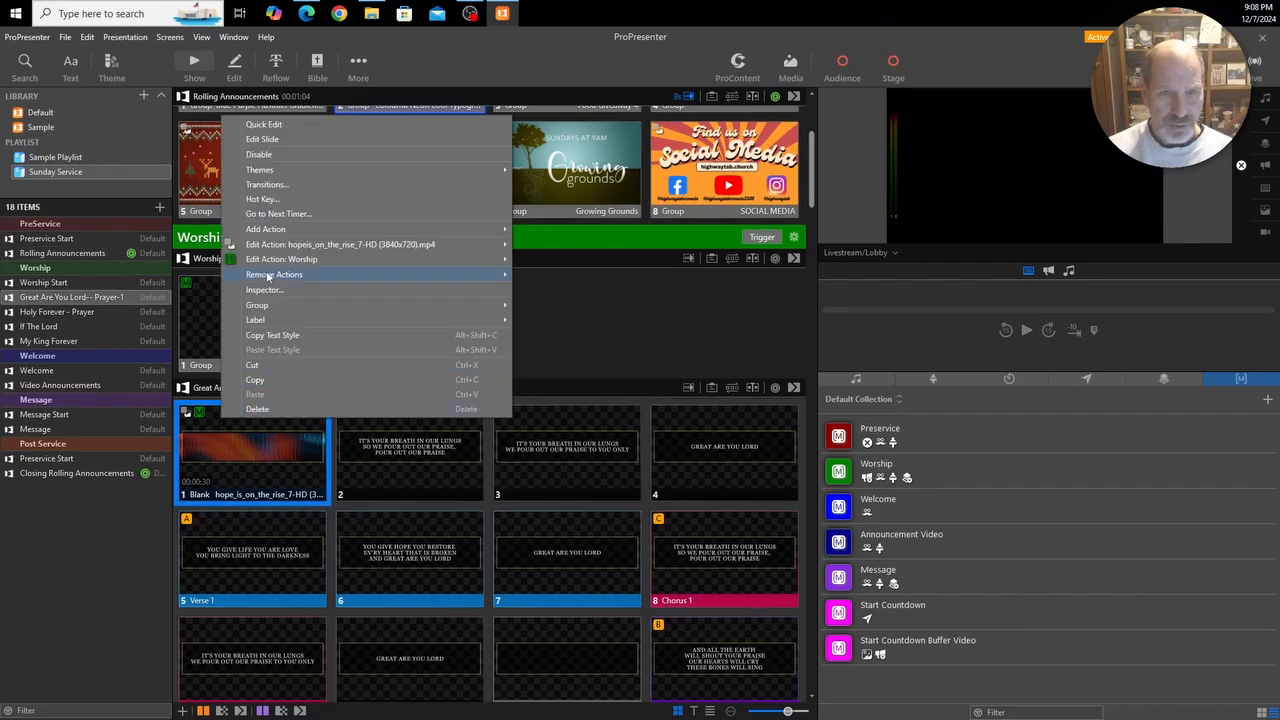
pyautogui.moveTo(268, 277)
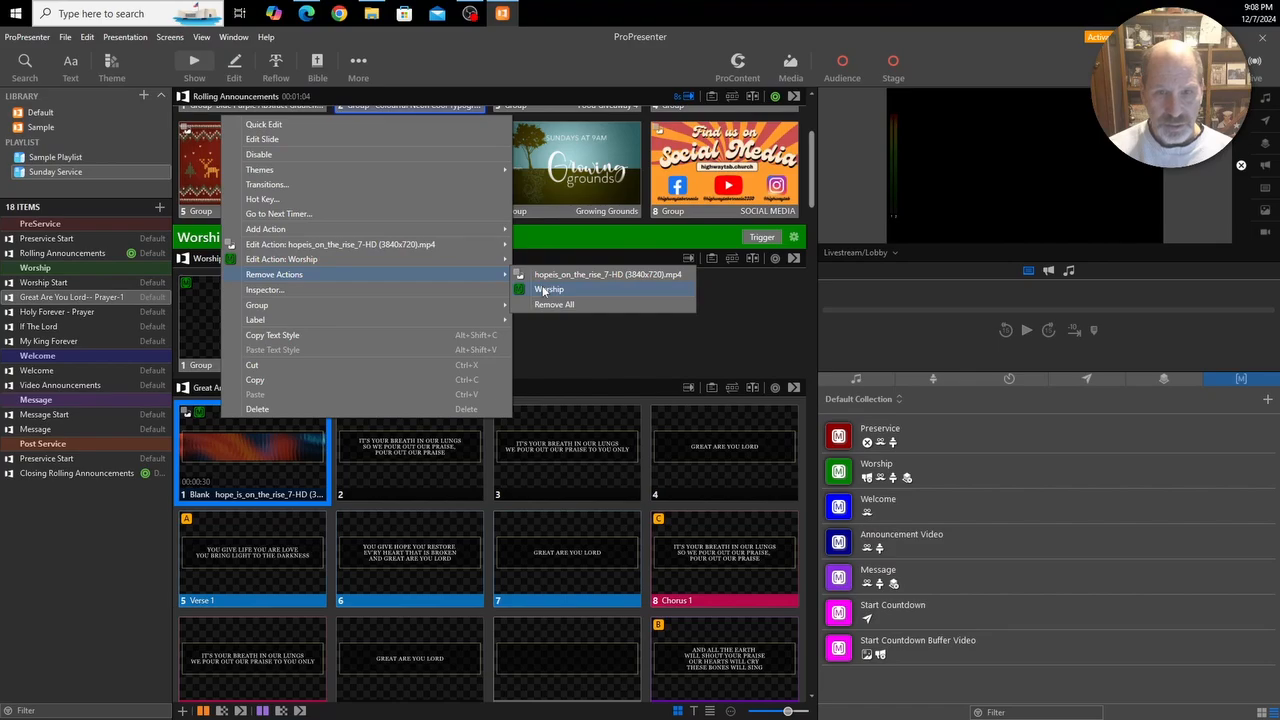
pyautogui.click(542, 290)
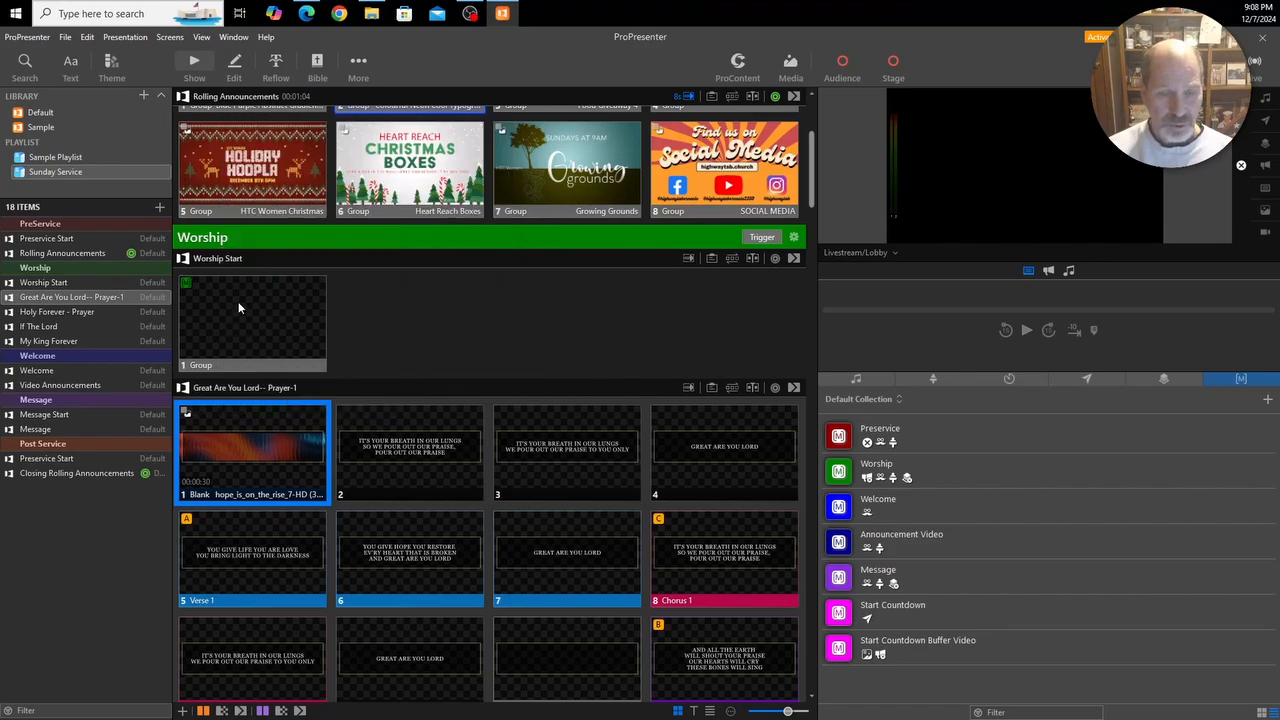
pyautogui.click(417, 336)
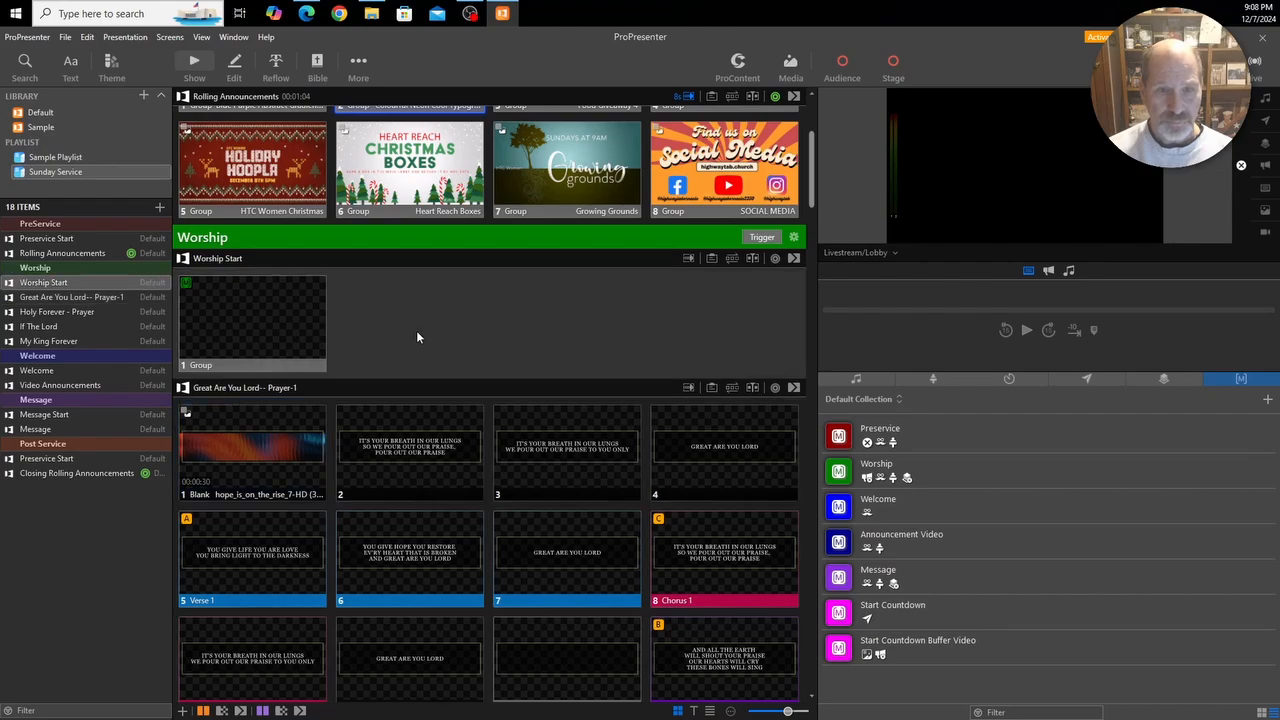
# Set a 0.2-second Go to Next timer on the Worship Start slide and trigger that slide.
pyautogui.rightClick(239, 315)
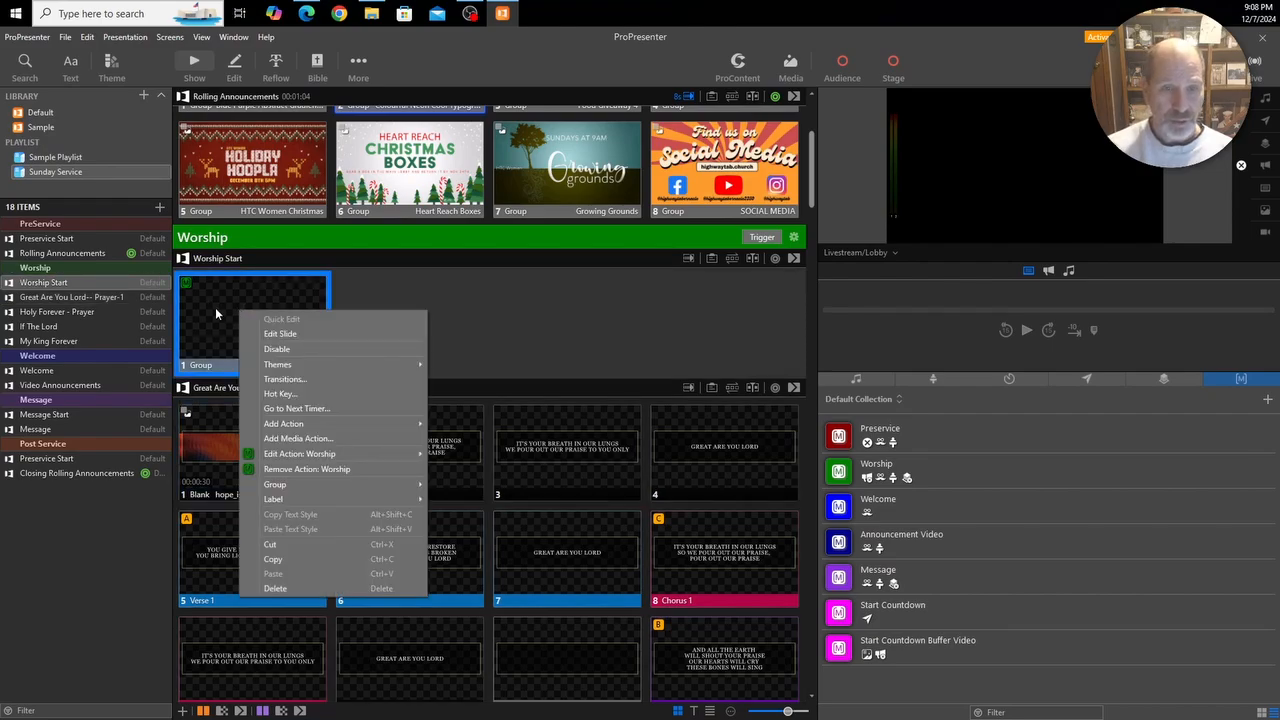
pyautogui.click(297, 410)
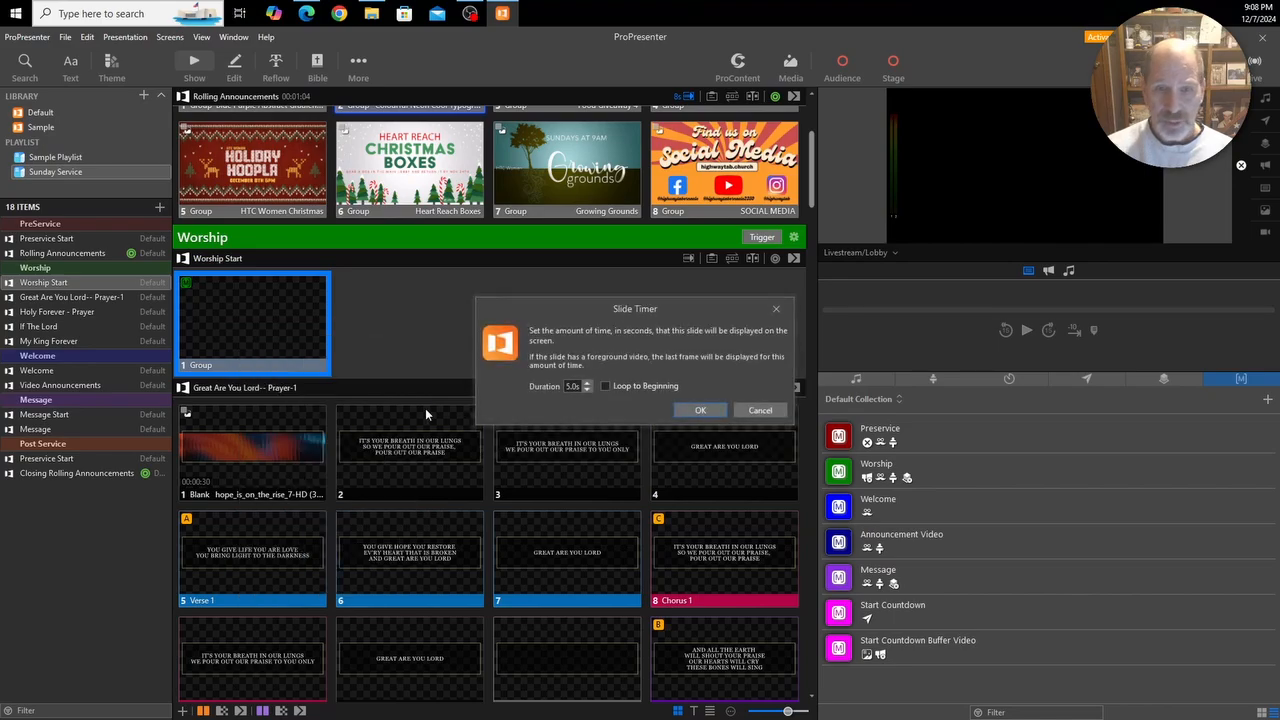
pyautogui.moveTo(567, 386); pyautogui.dragTo(578, 391)
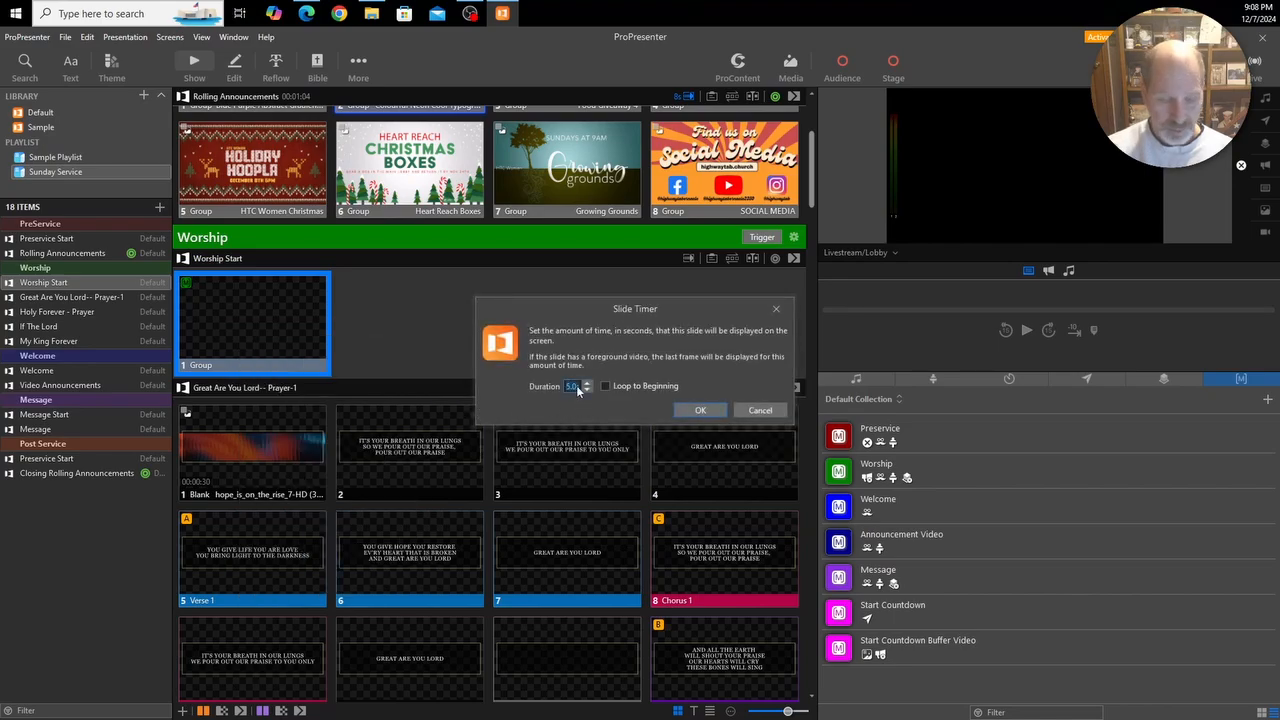
pyautogui.write('.')
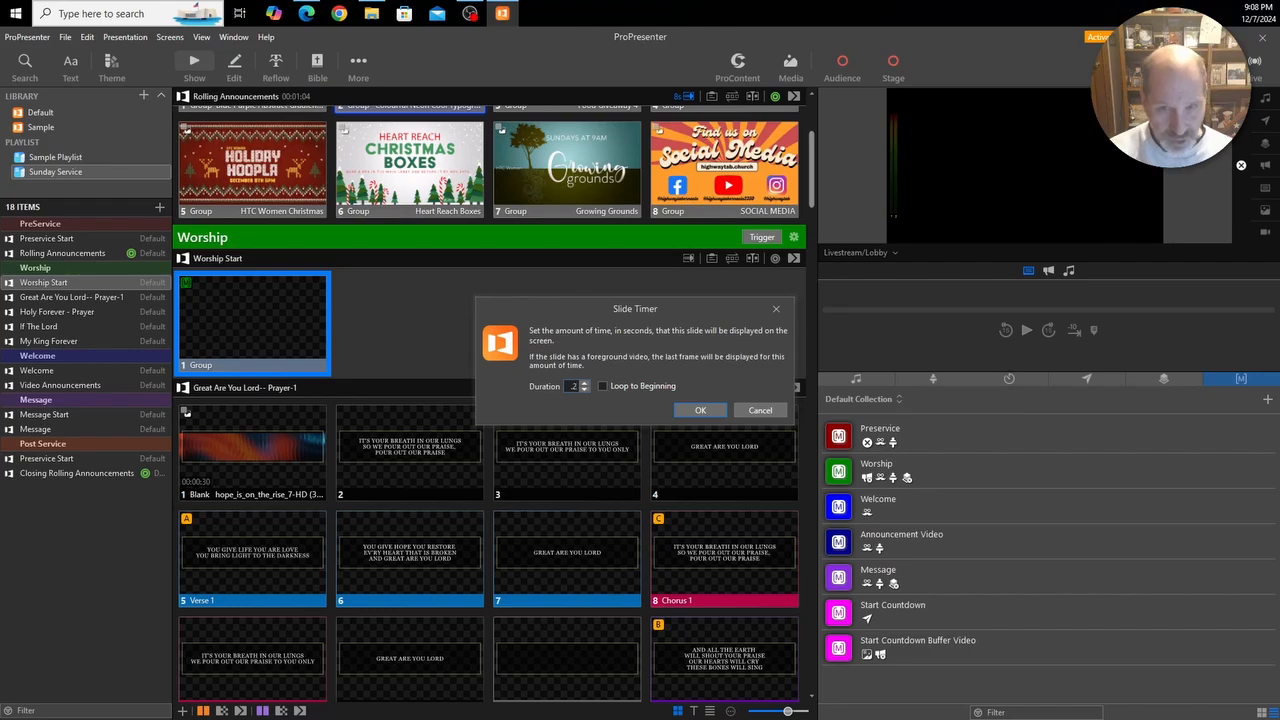
pyautogui.write('2')
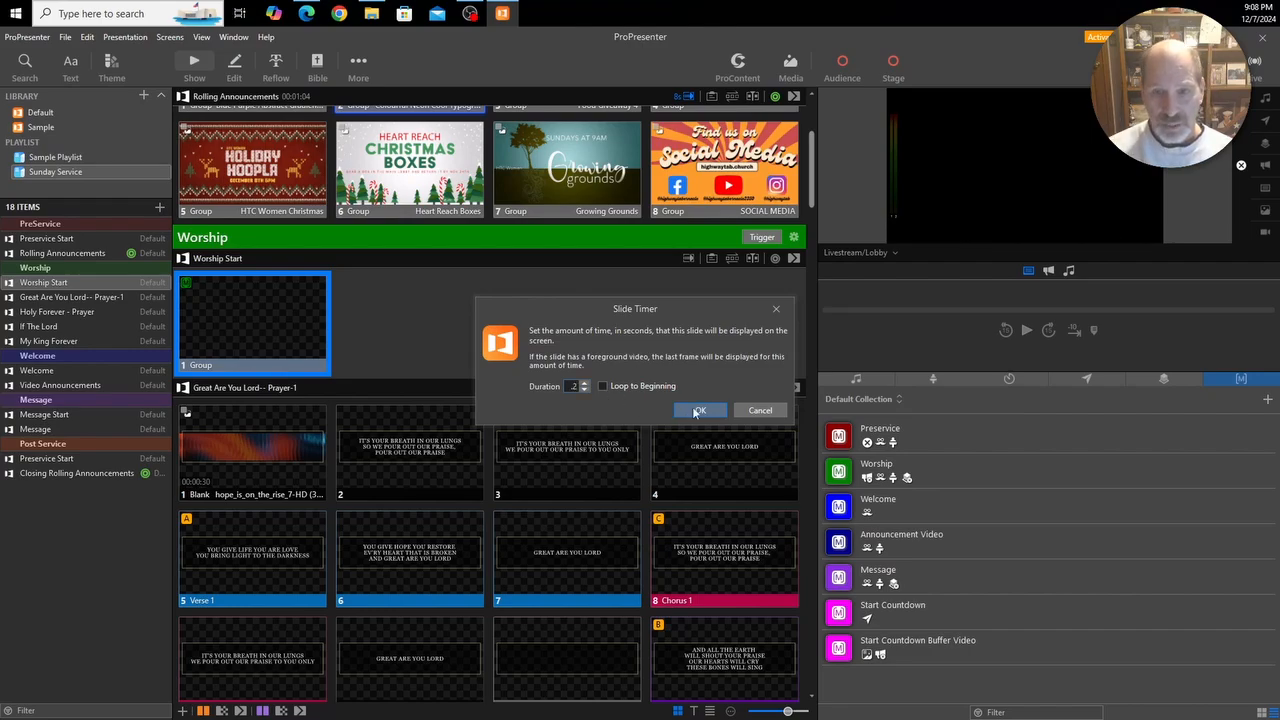
pyautogui.click(698, 410)
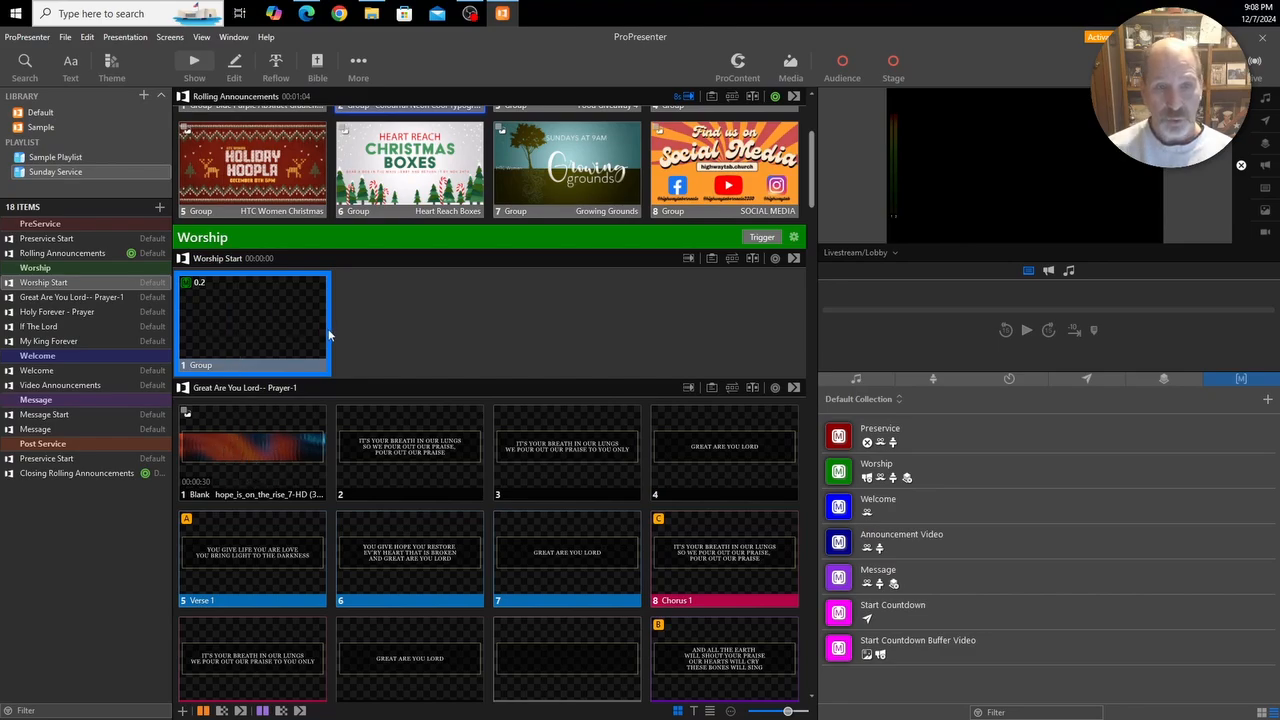
pyautogui.click(354, 333)
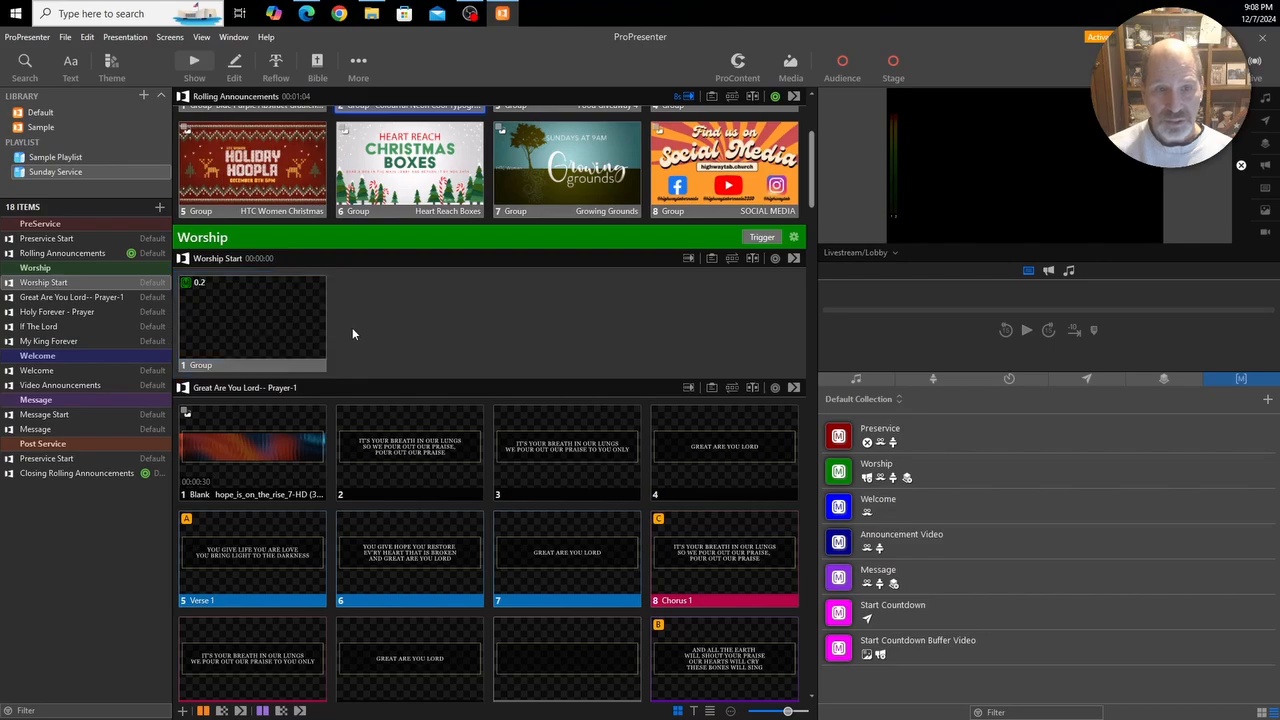
pyautogui.click(241, 313)
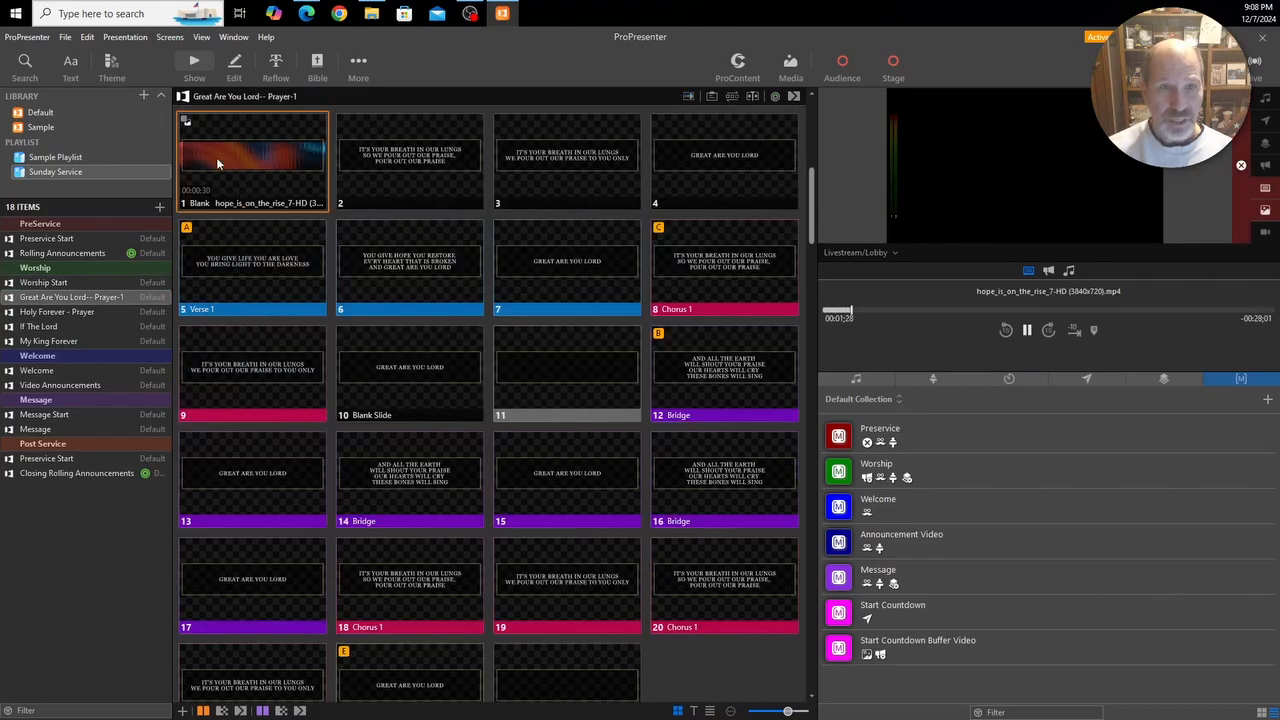
# Open the Calendar window for scheduling events and reposition it over the slide area.
pyautogui.scroll(3, 239, 181)
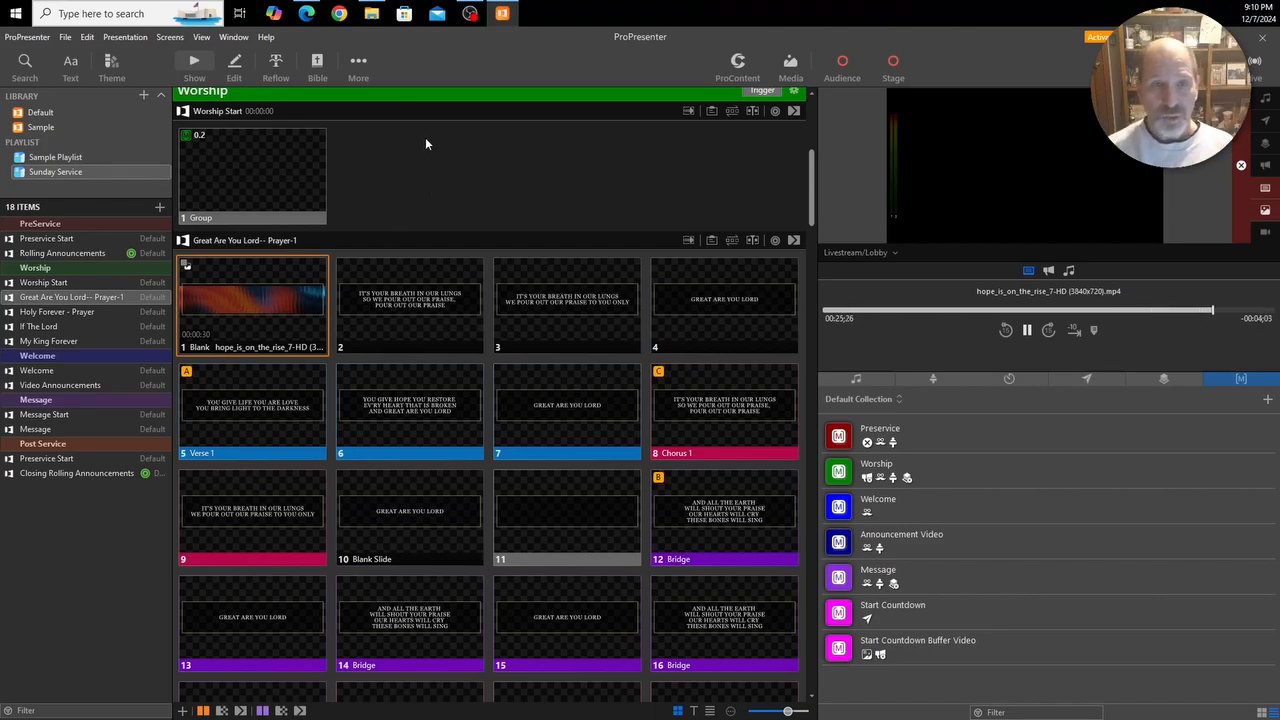
pyautogui.click(202, 38)
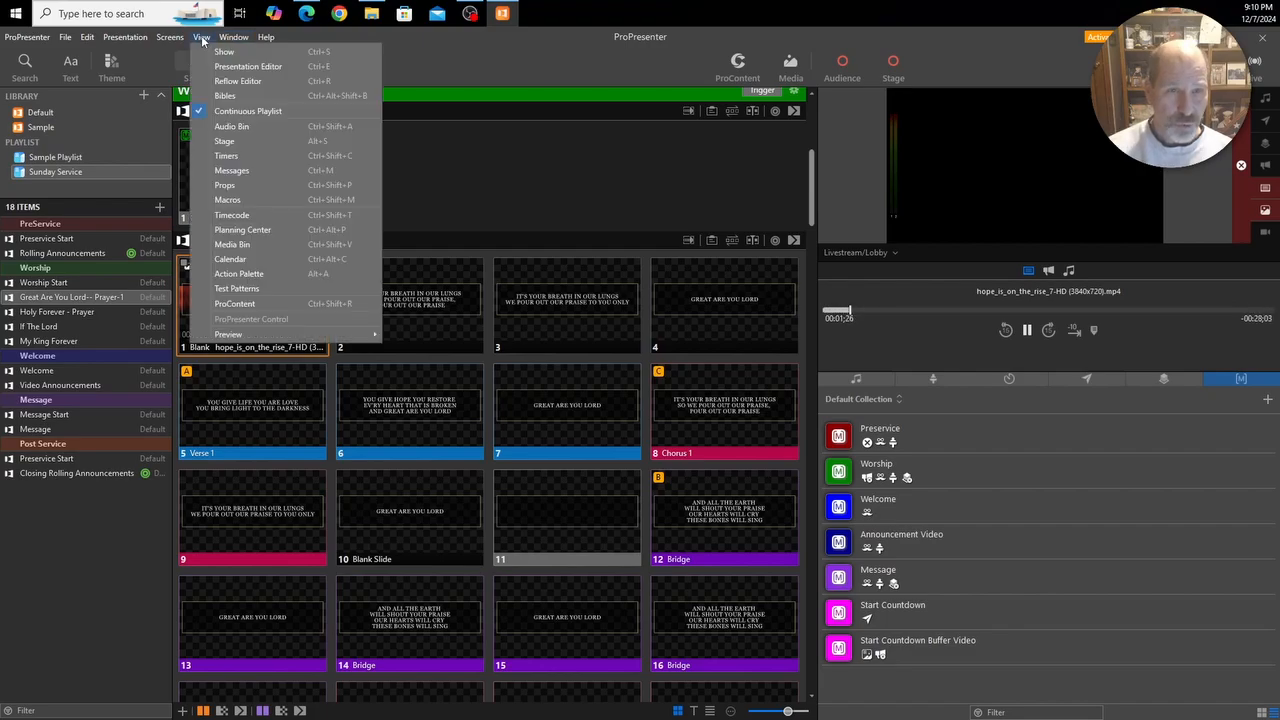
pyautogui.click(231, 260)
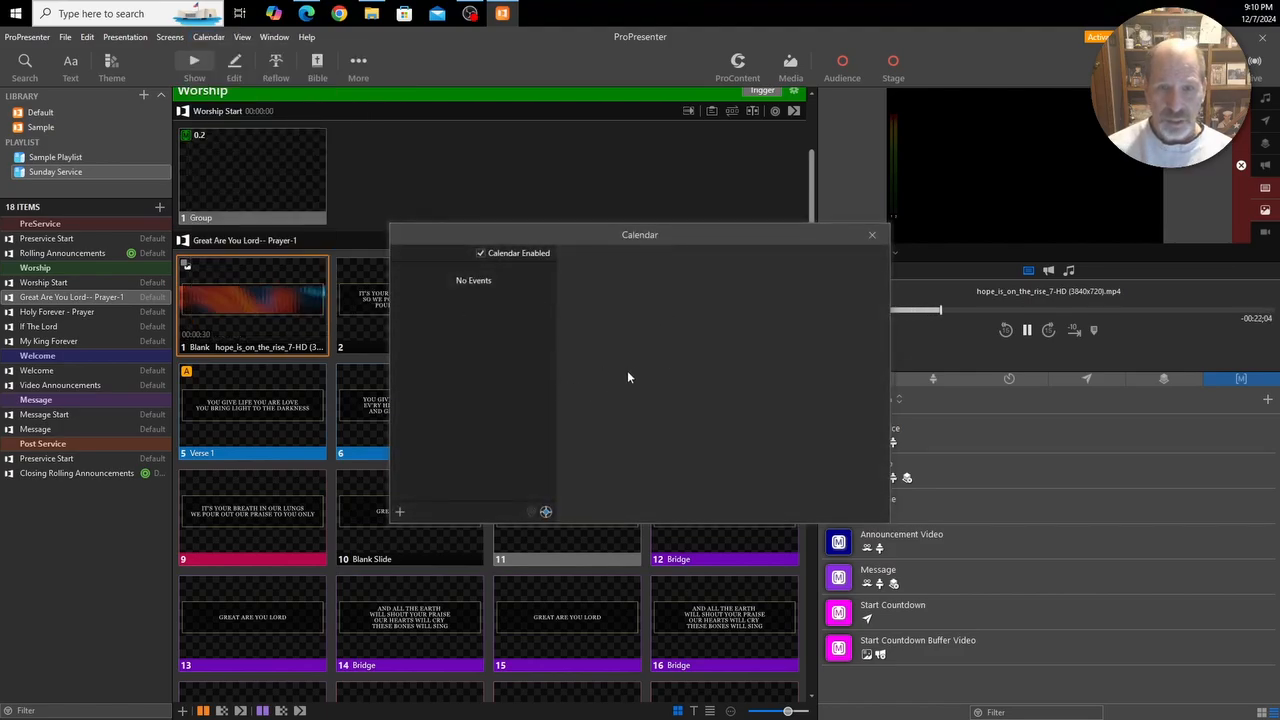
pyautogui.moveTo(622, 239); pyautogui.dragTo(581, 211)
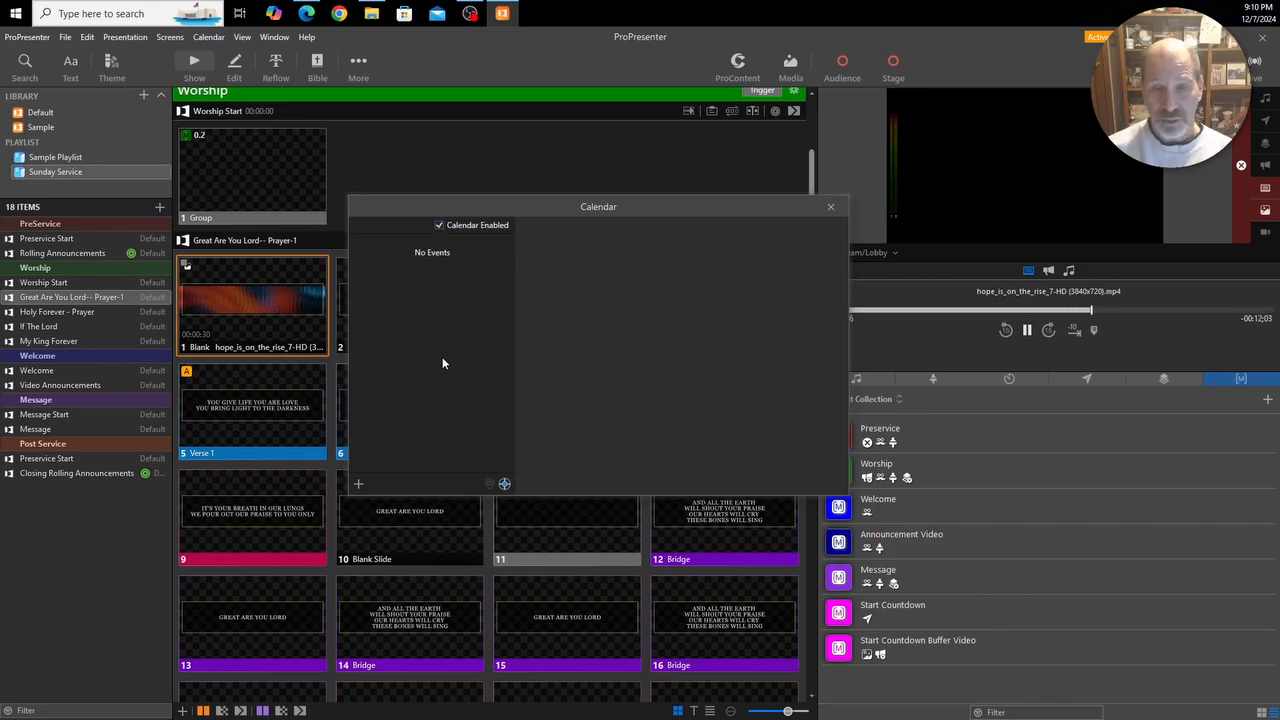
# Add a calendar event named "Start 5 Minute Countdown" that repeats on Sundays.
pyautogui.click(359, 484)
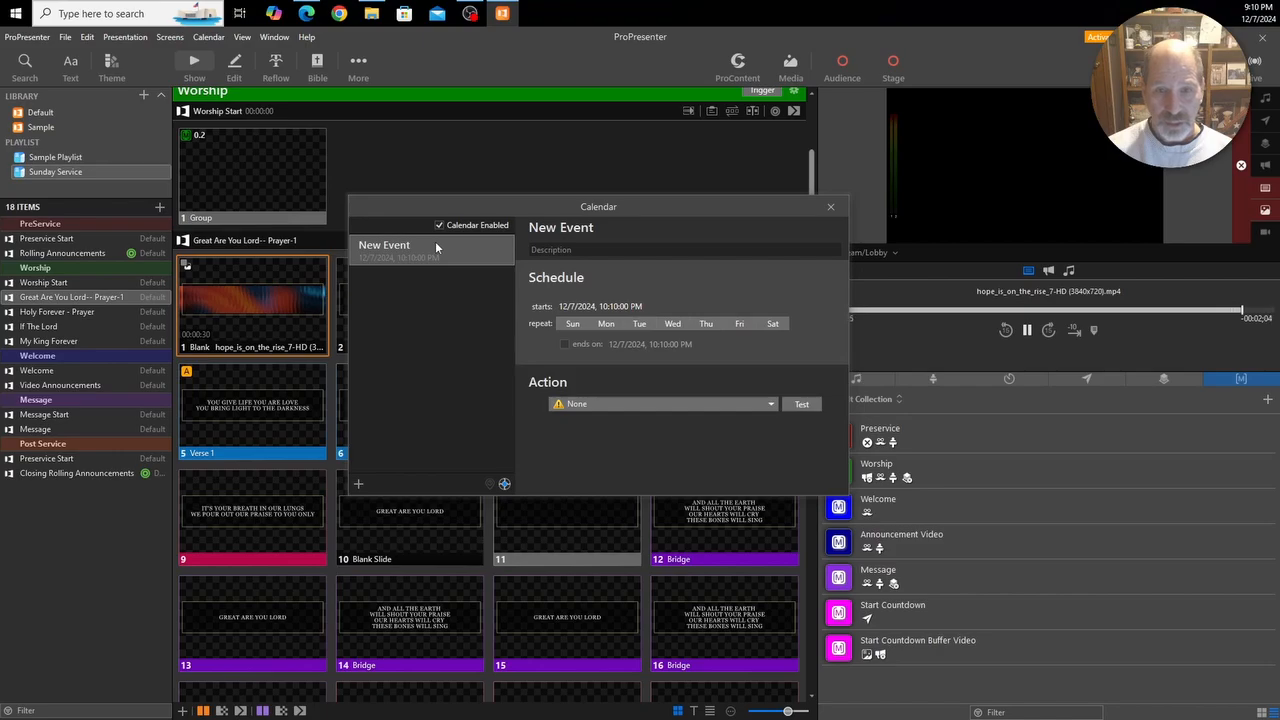
pyautogui.click(555, 229)
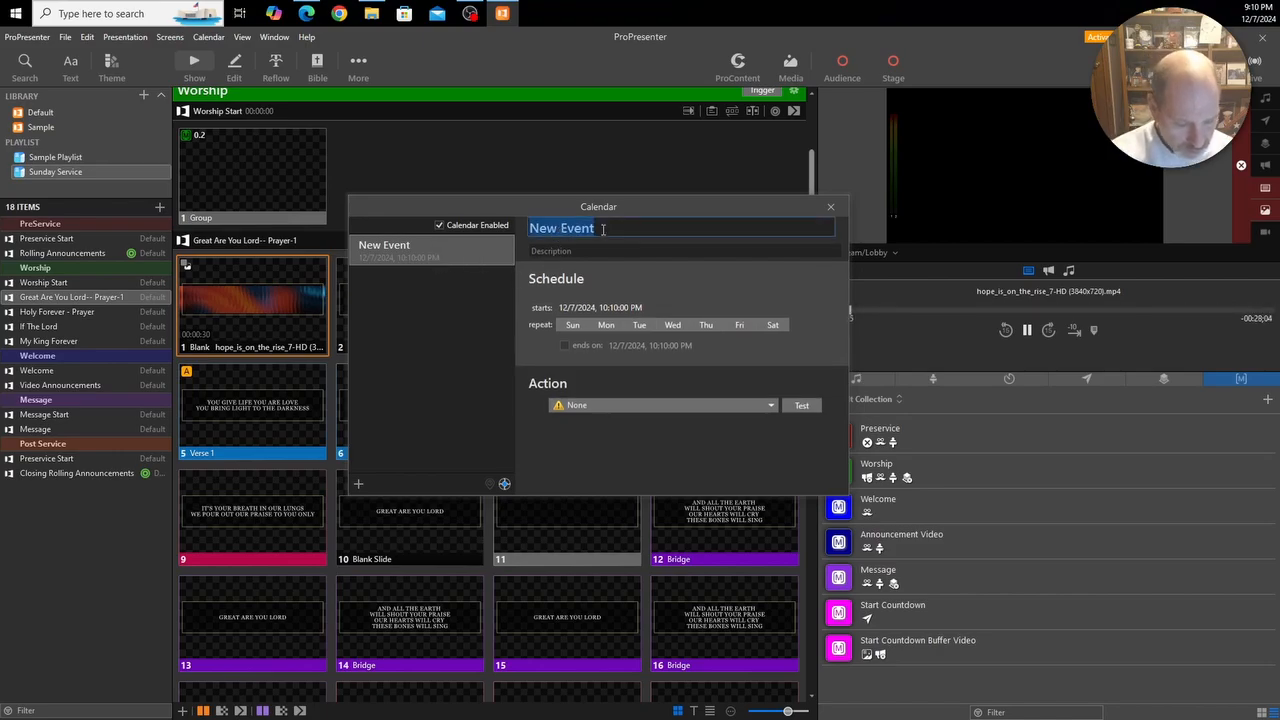
pyautogui.write('Start')
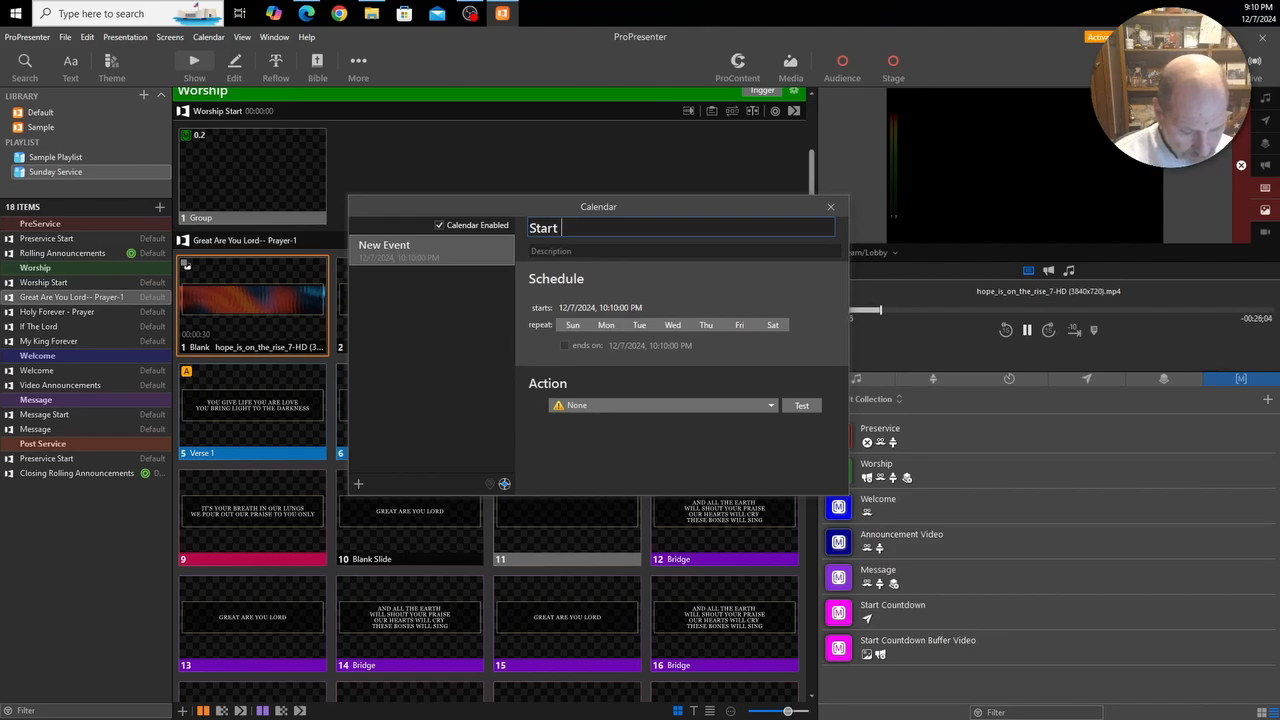
pyautogui.write(' 5 Minut')
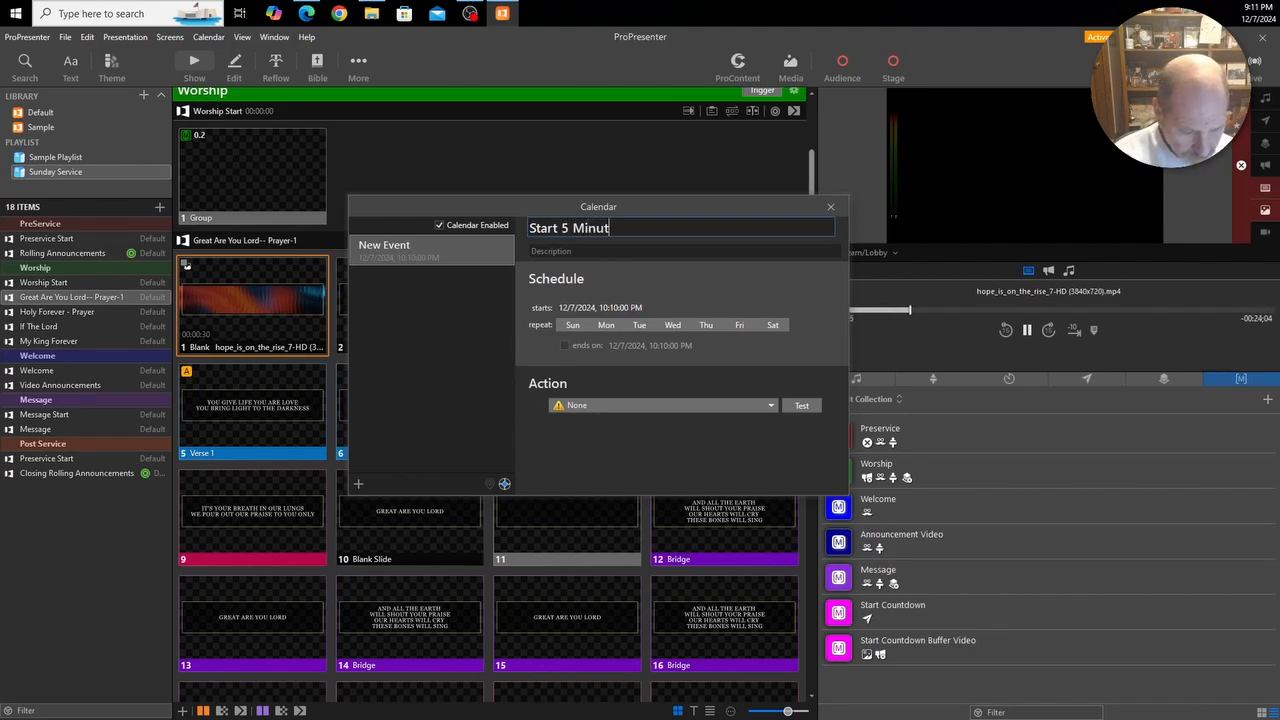
pyautogui.write('e Countdown')
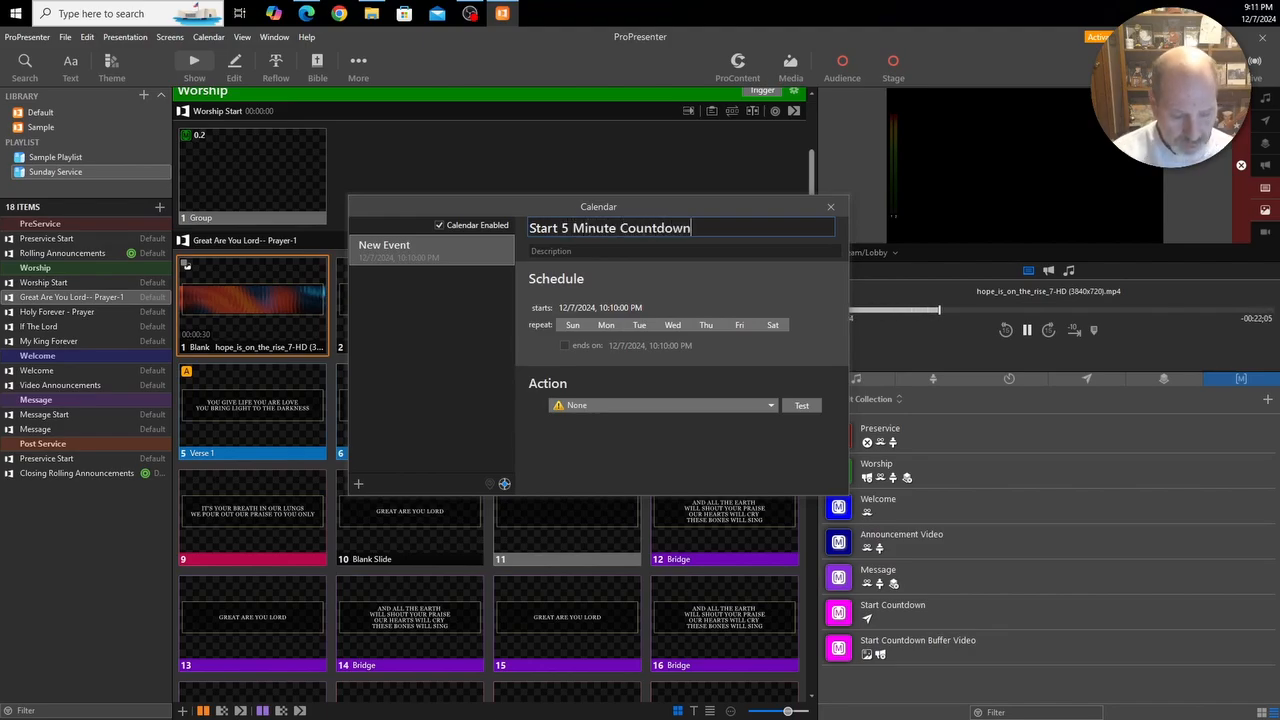
pyautogui.press('Return')
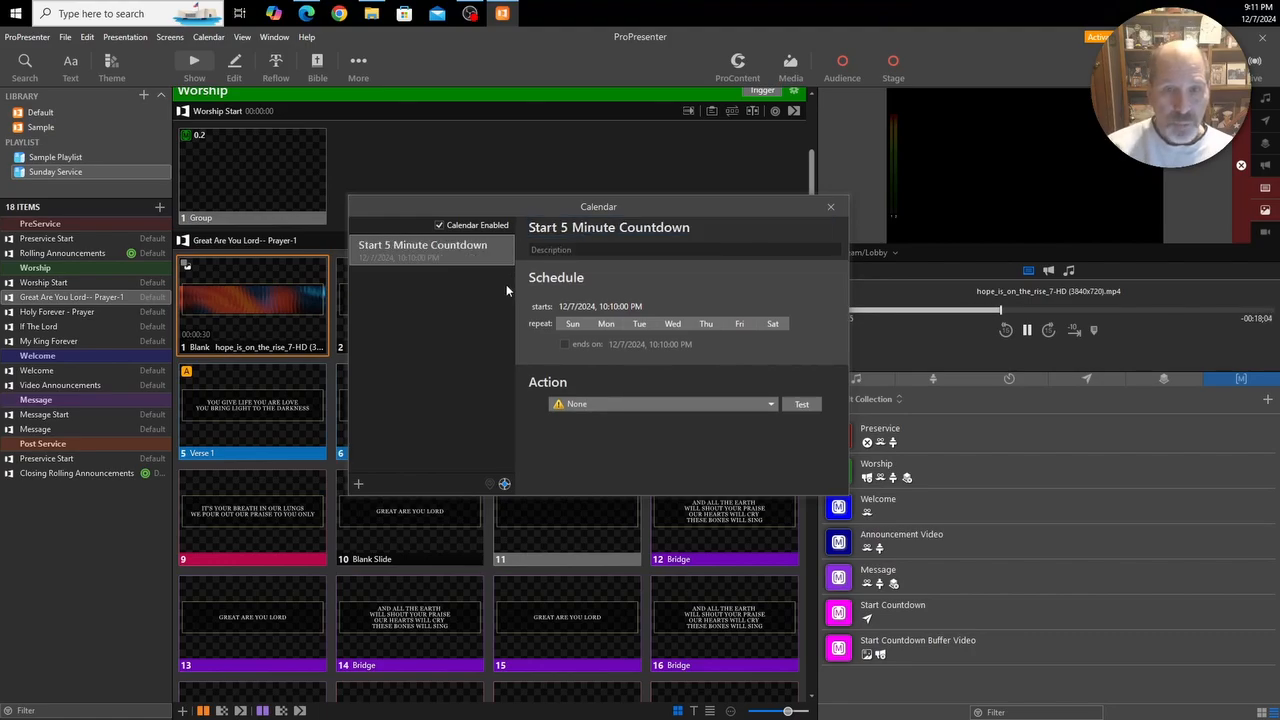
pyautogui.click(574, 324)
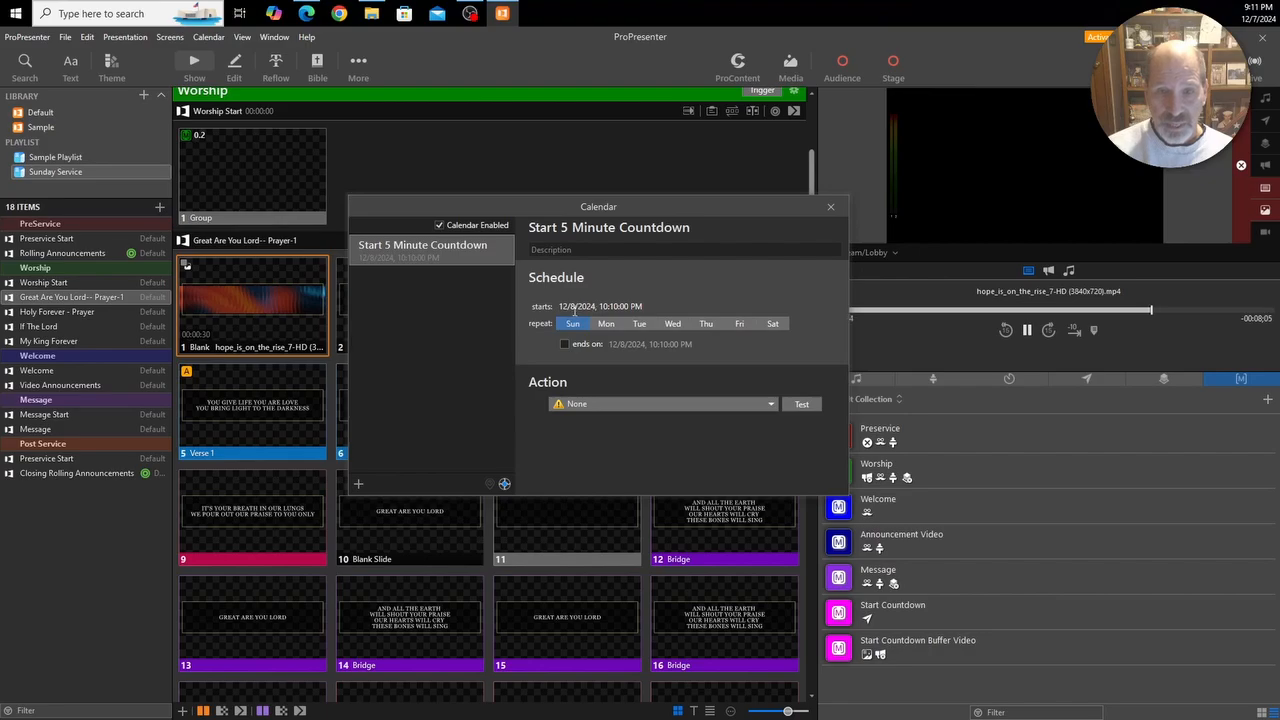
pyautogui.click(562, 307)
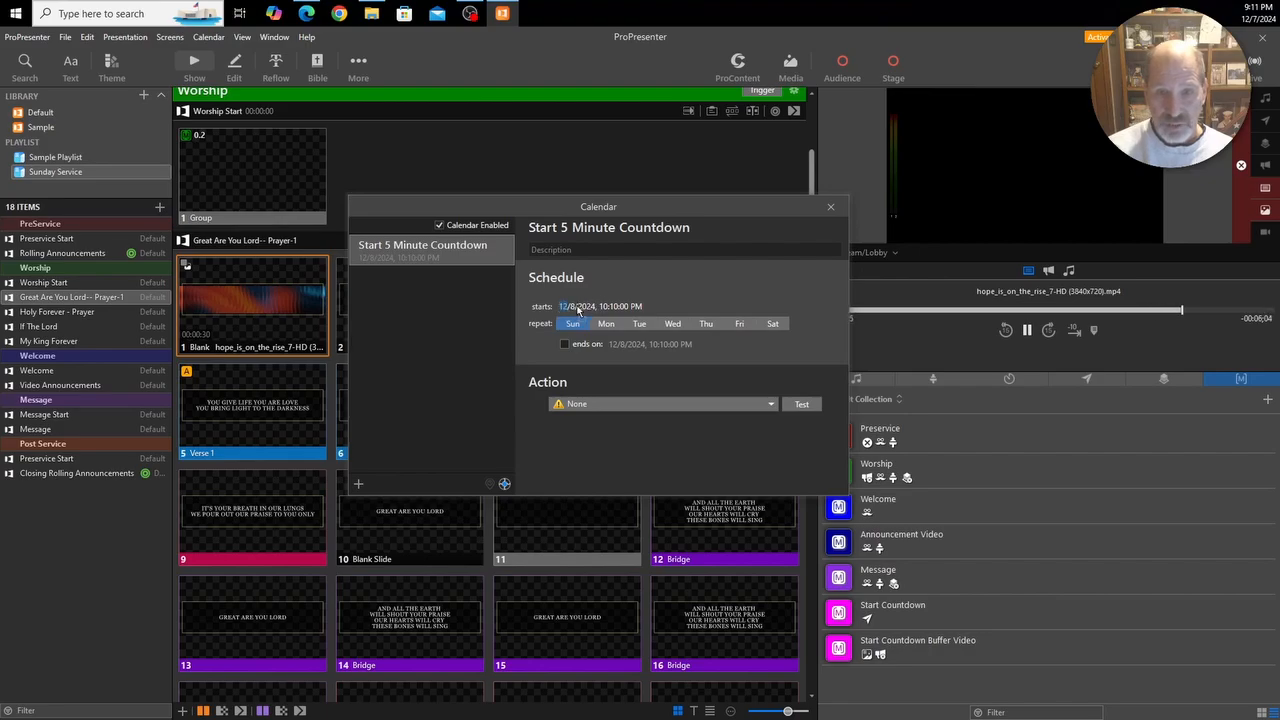
pyautogui.moveTo(577, 306); pyautogui.dragTo(583, 306)
pyautogui.moveTo(594, 306); pyautogui.dragTo(577, 306)
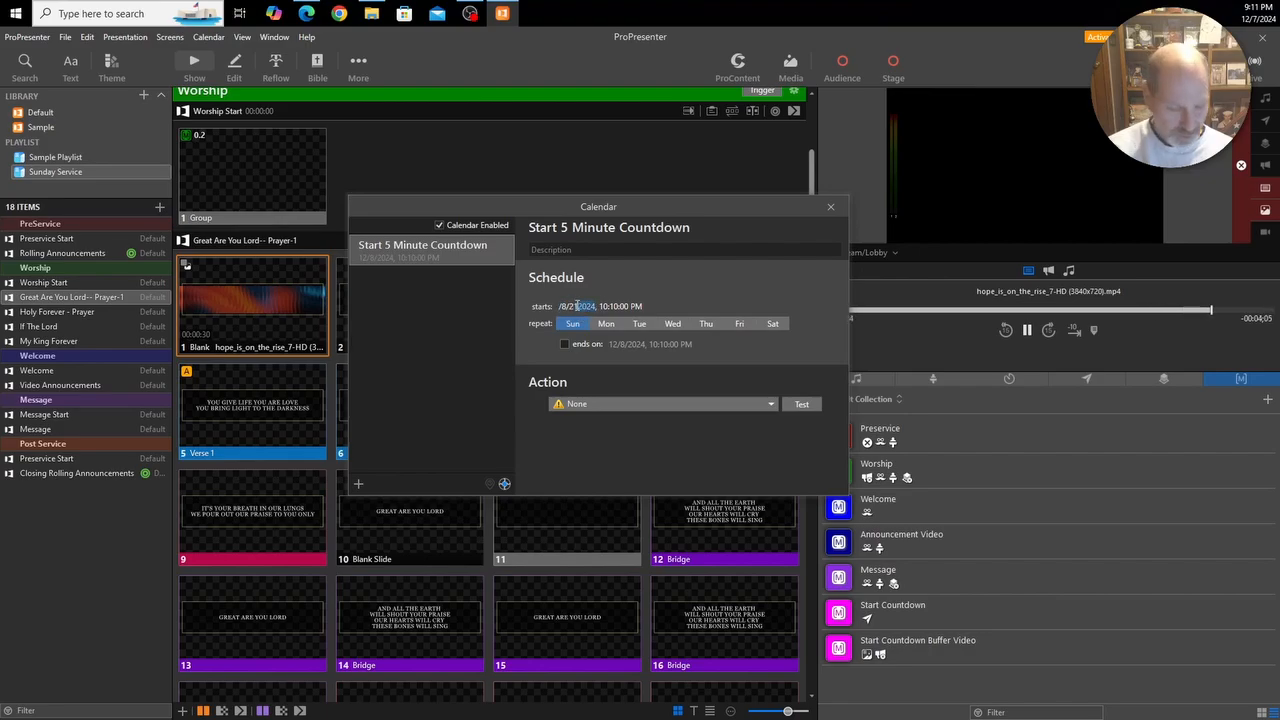
pyautogui.hotkey('ctrl', 'z')
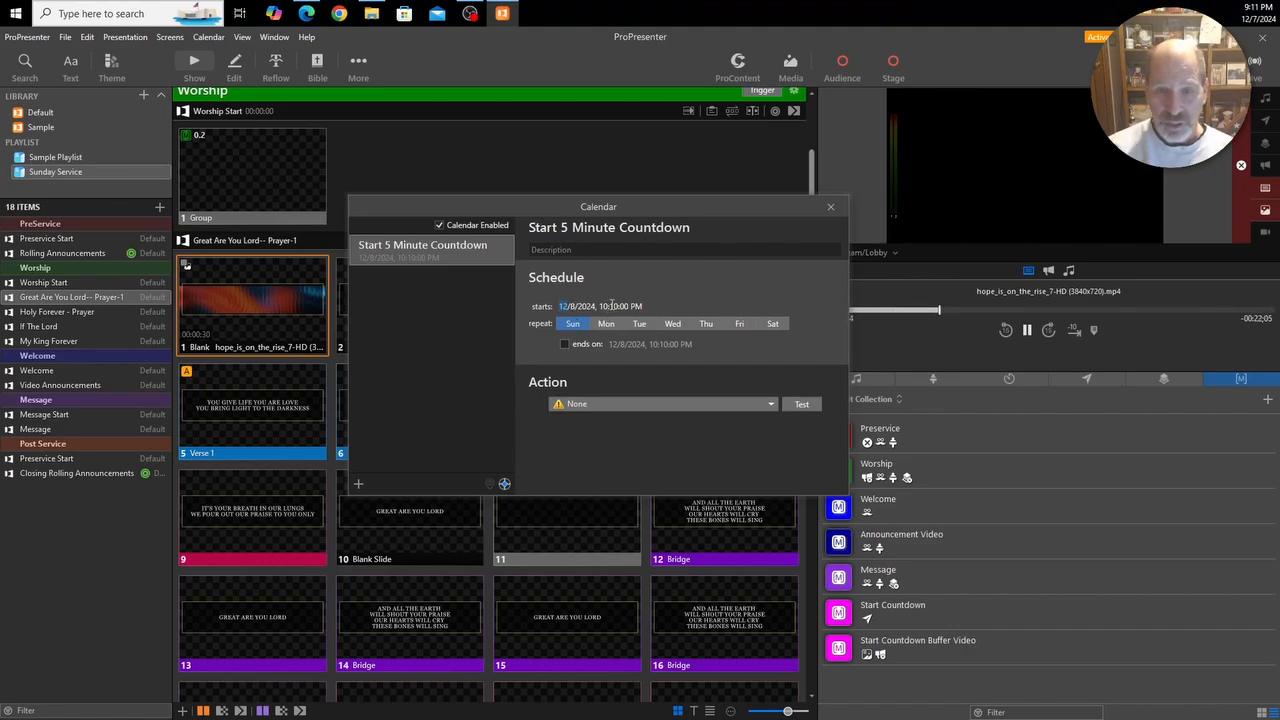
# Set the Start 5 Minute Countdown event's start time to 9:55:00 AM.
pyautogui.click(613, 306)
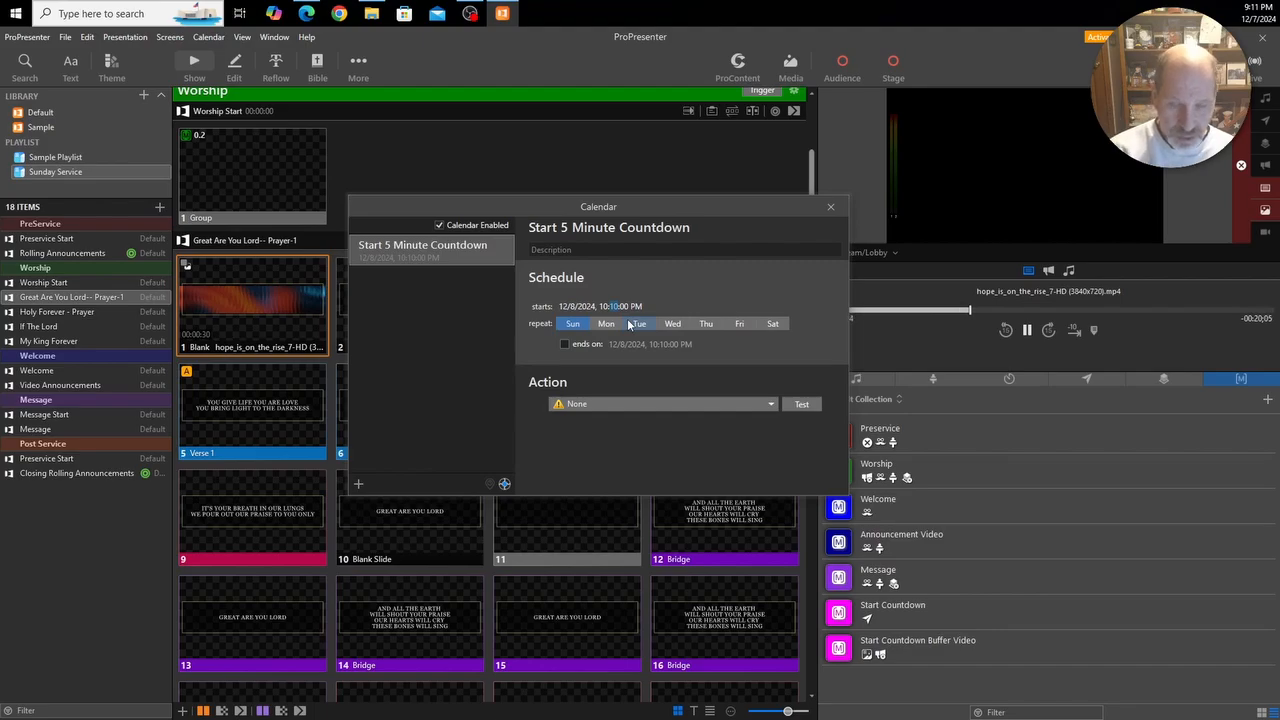
pyautogui.write('00')
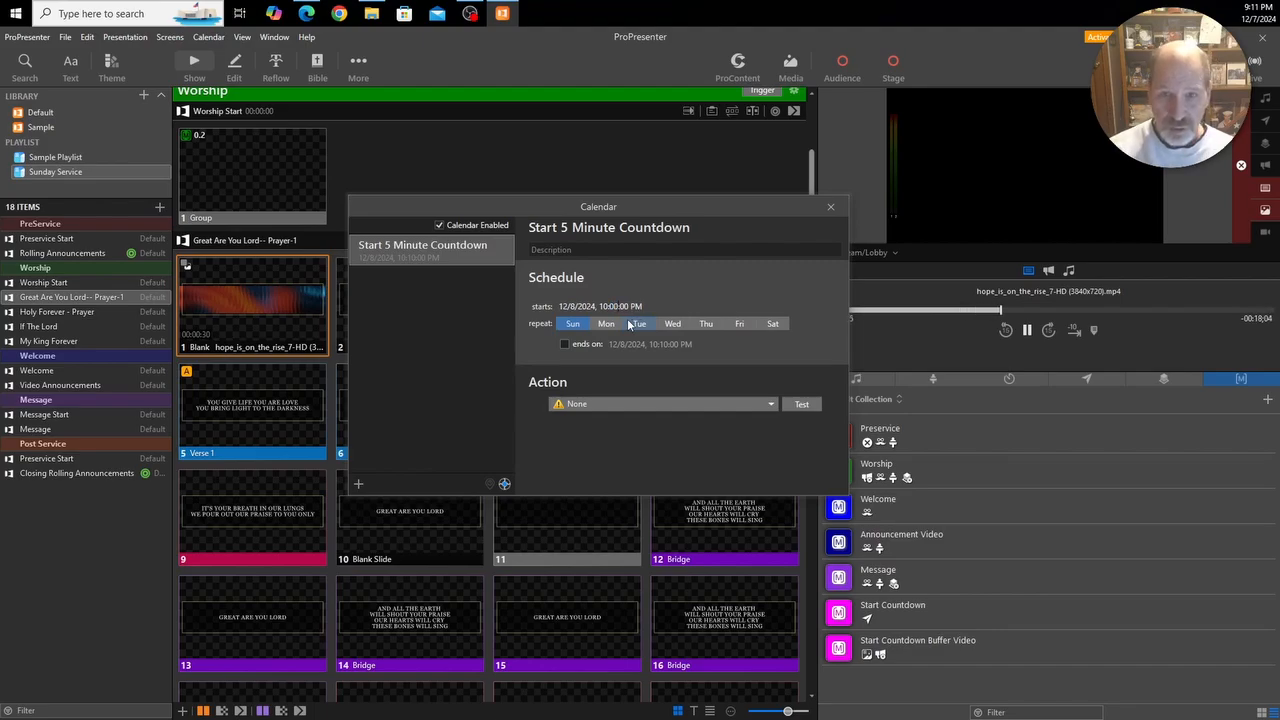
pyautogui.click(634, 307)
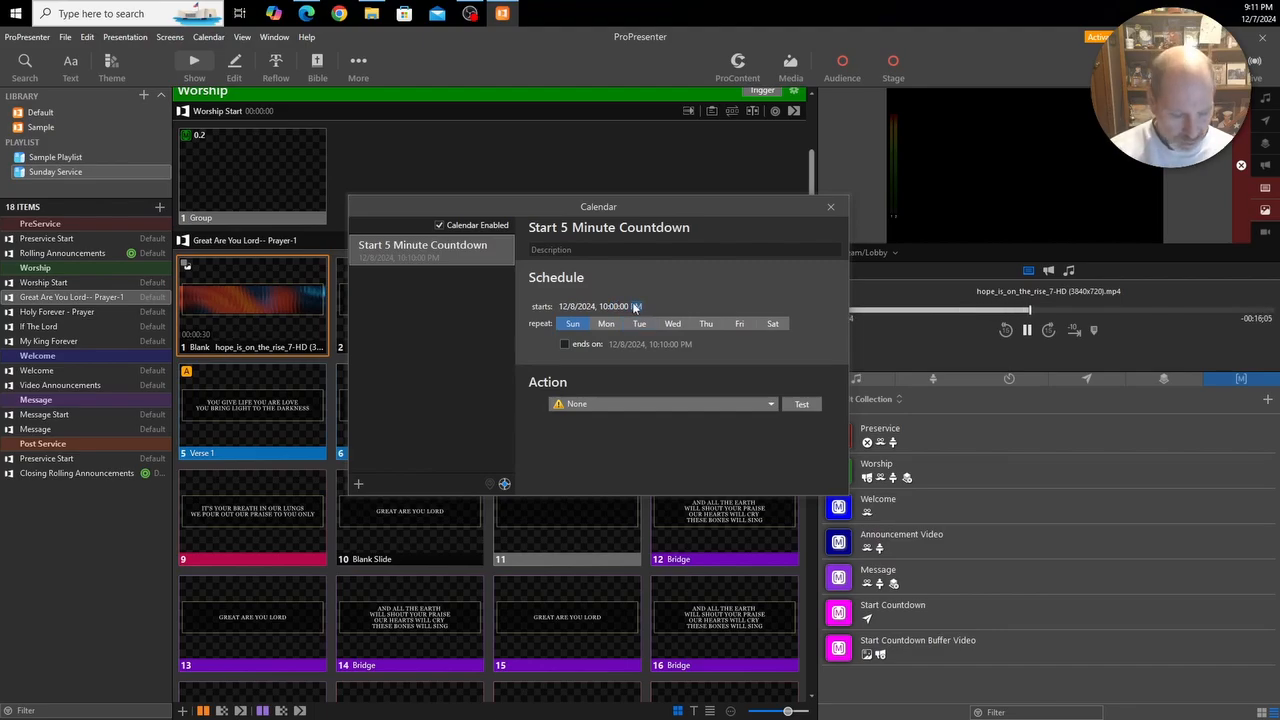
pyautogui.write('a')
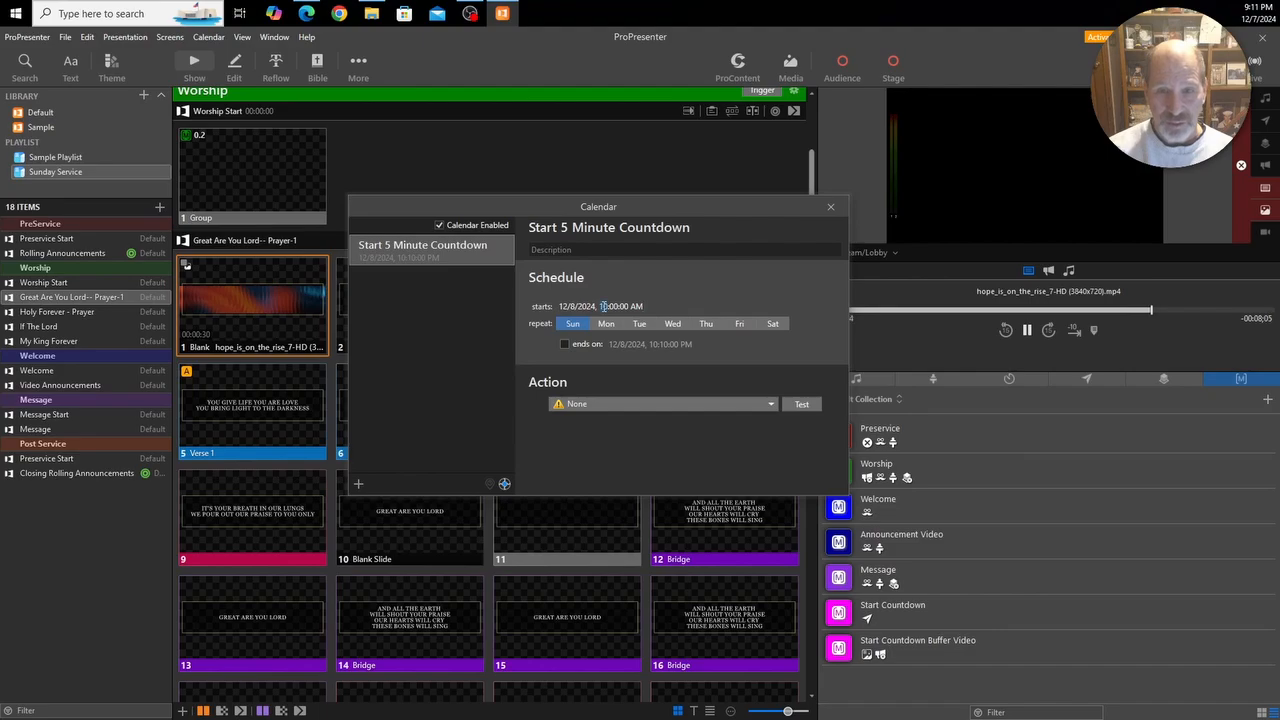
pyautogui.write('09')
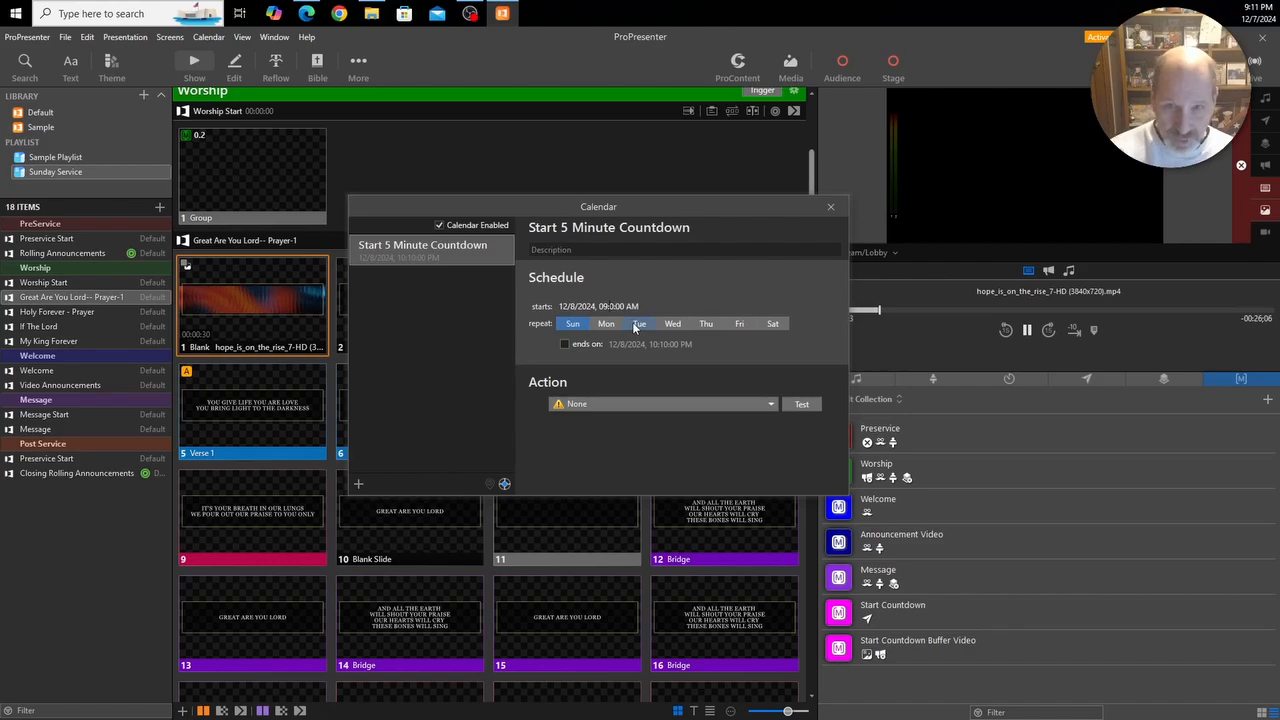
pyautogui.write('55')
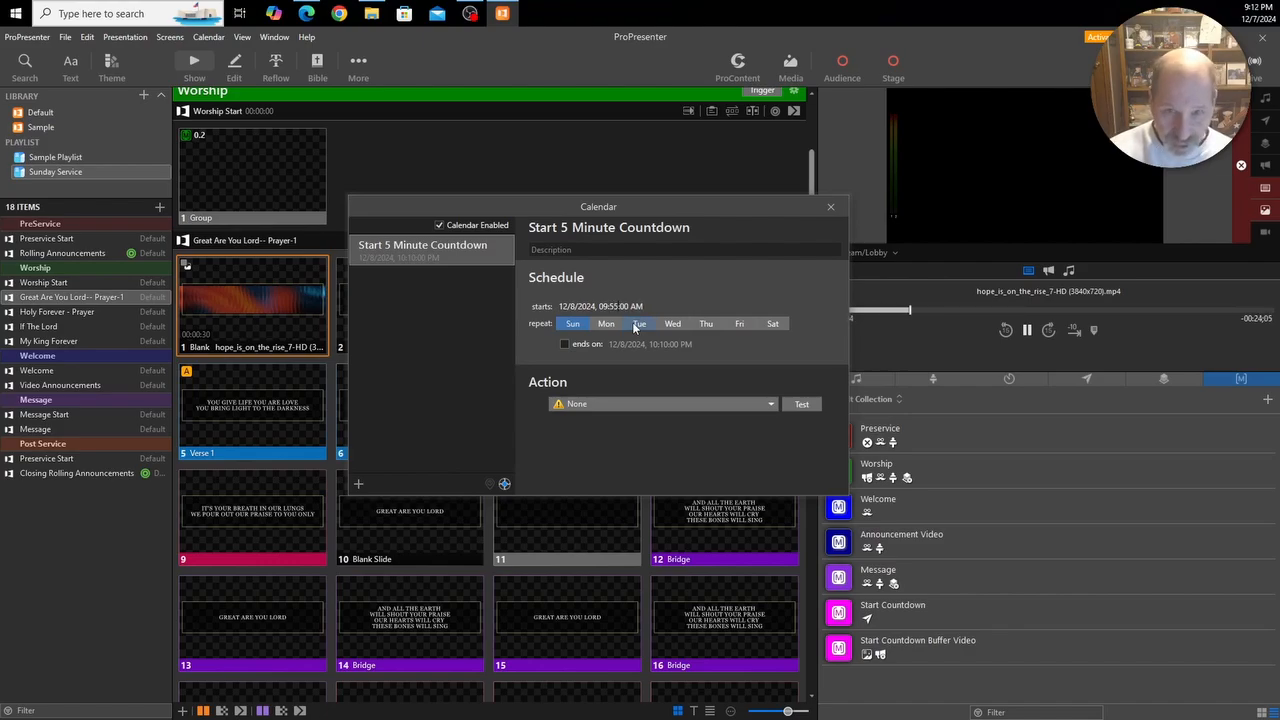
pyautogui.press('Return')
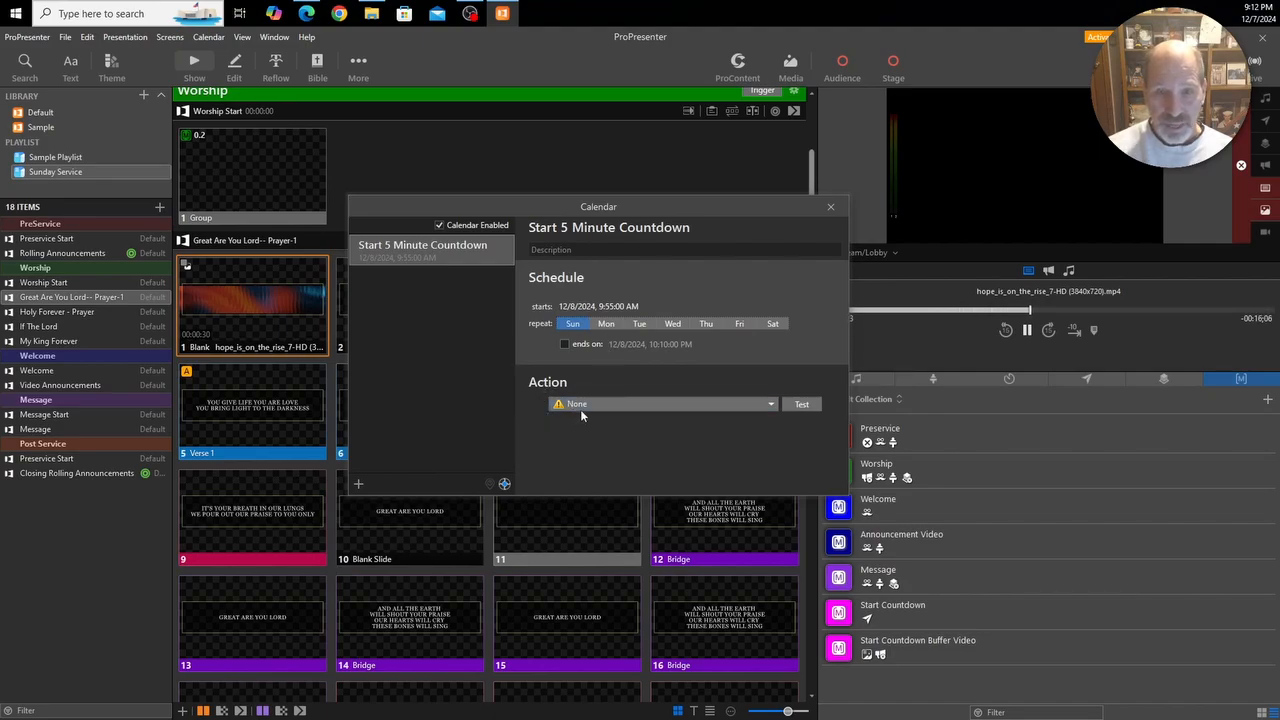
# Assign the Start Countdown macro from the Default Collection as the event's action.
pyautogui.click(608, 403)
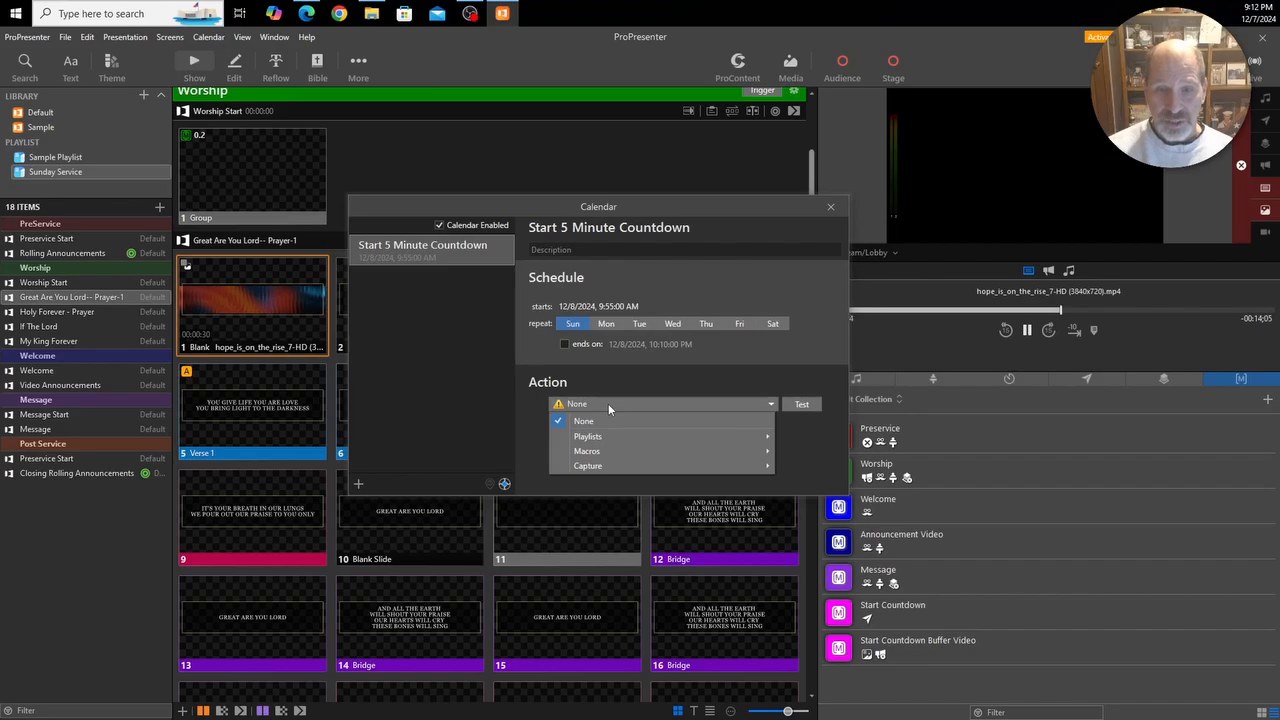
pyautogui.moveTo(596, 454)
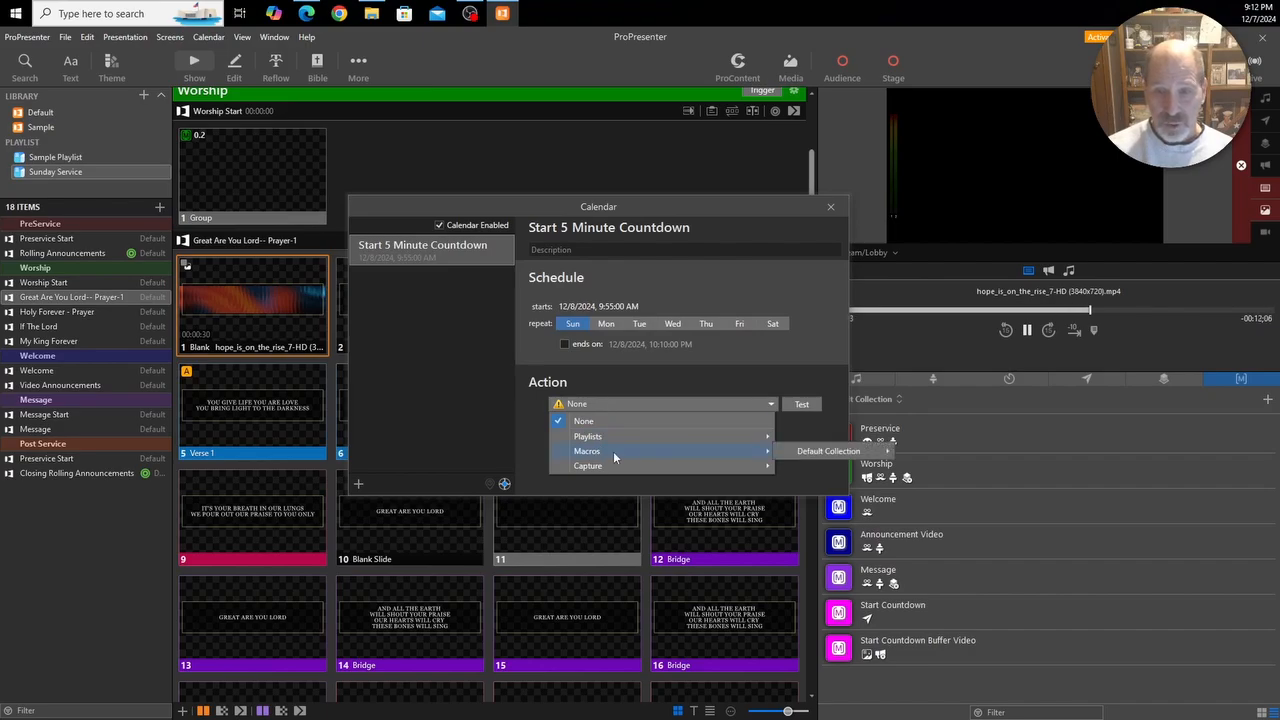
pyautogui.moveTo(810, 456)
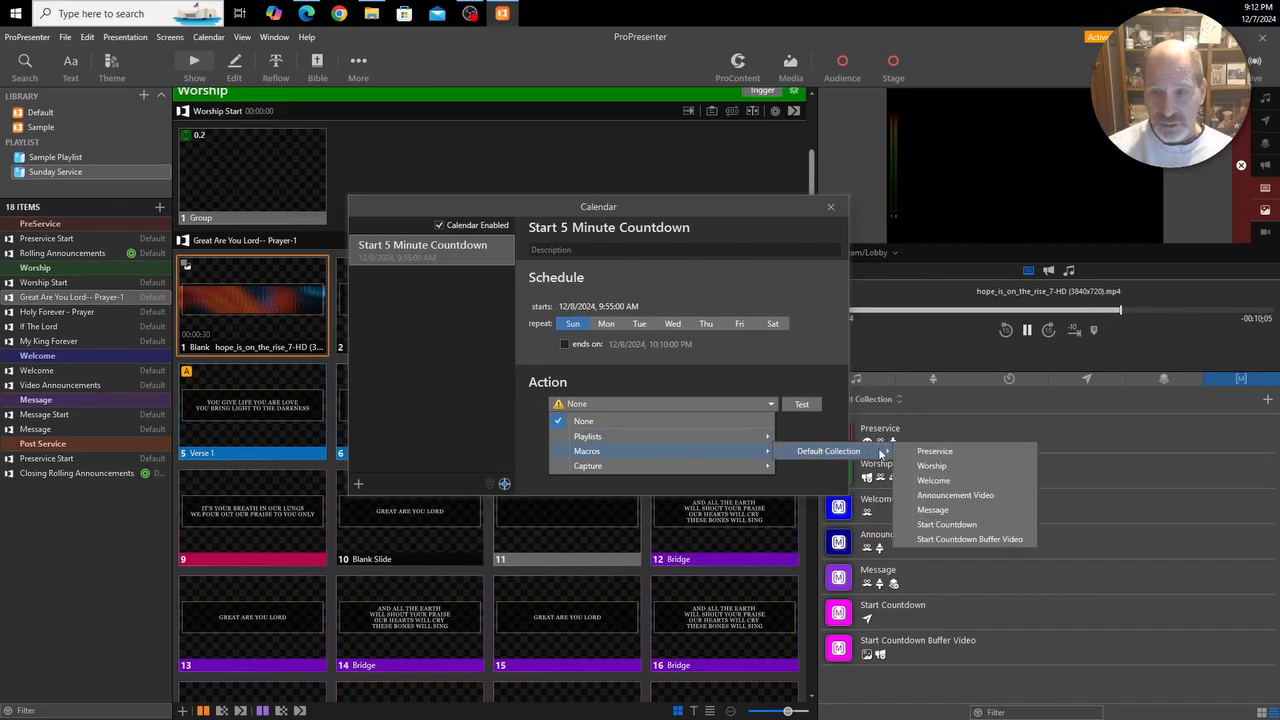
pyautogui.click(928, 525)
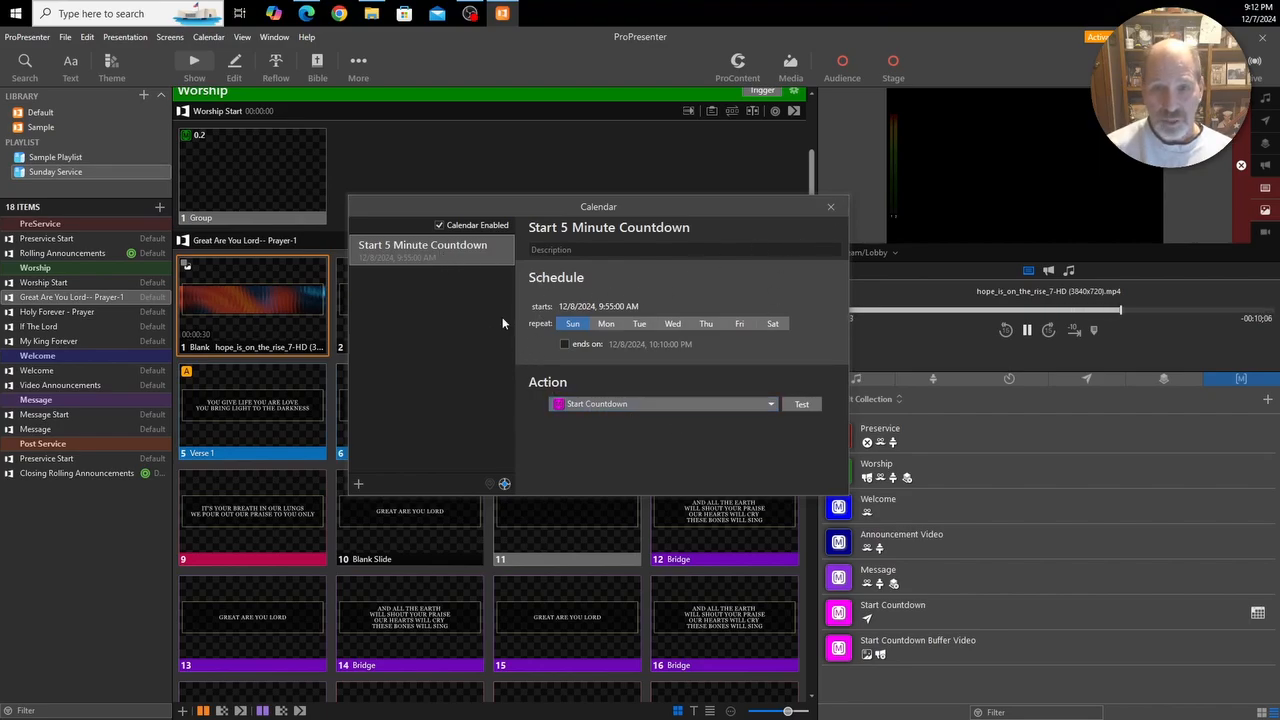
# Add a second calendar event and name it "Start Countdown Buffer Video".
pyautogui.click(359, 484)
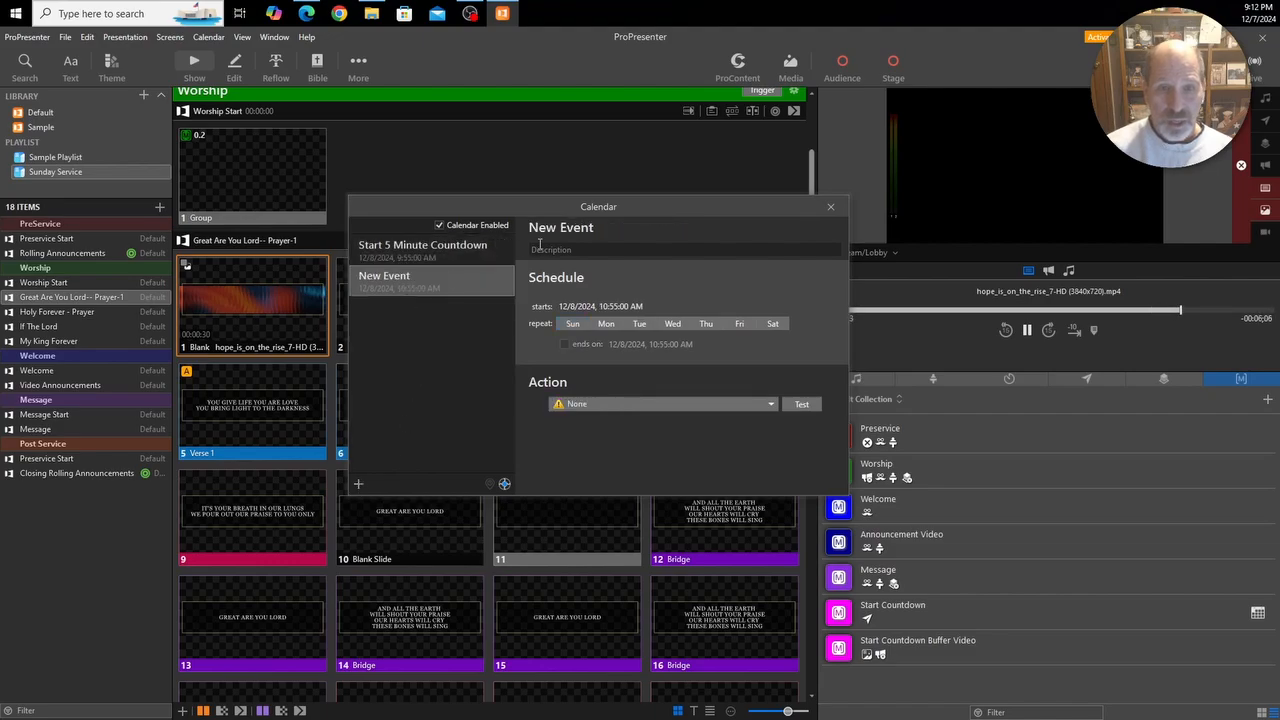
pyautogui.doubleClick(570, 230)
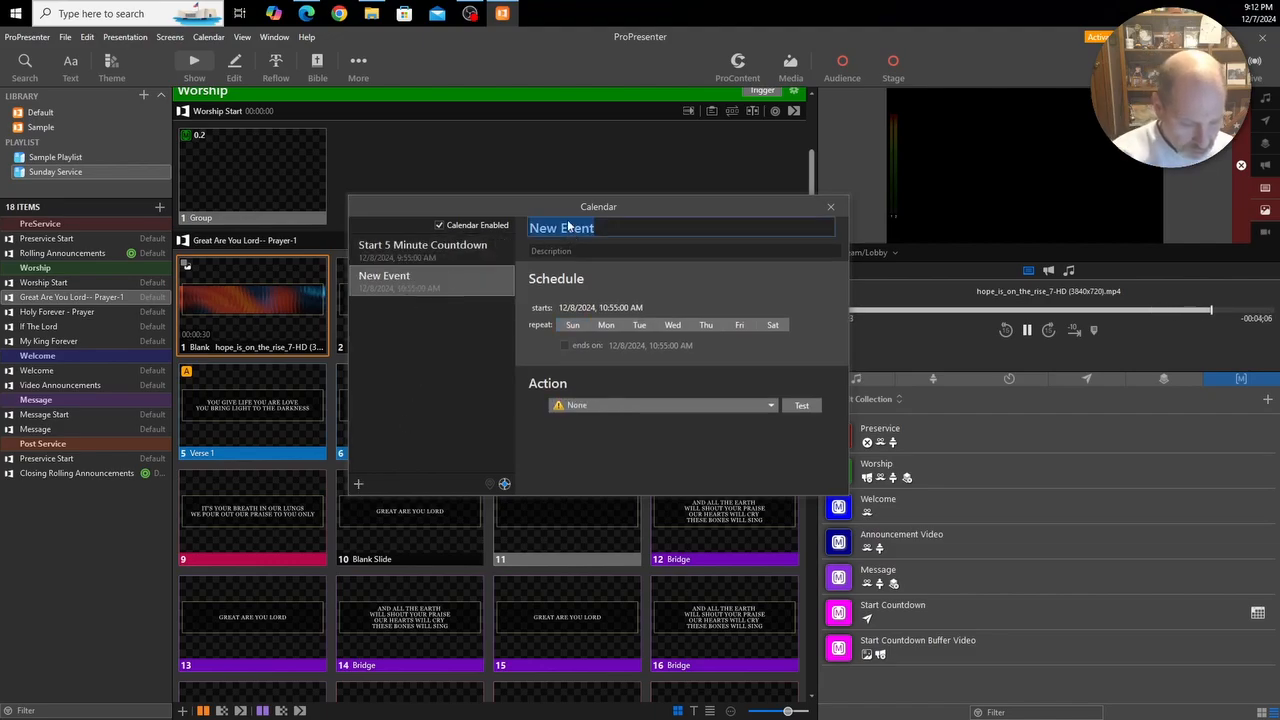
pyautogui.write('Start')
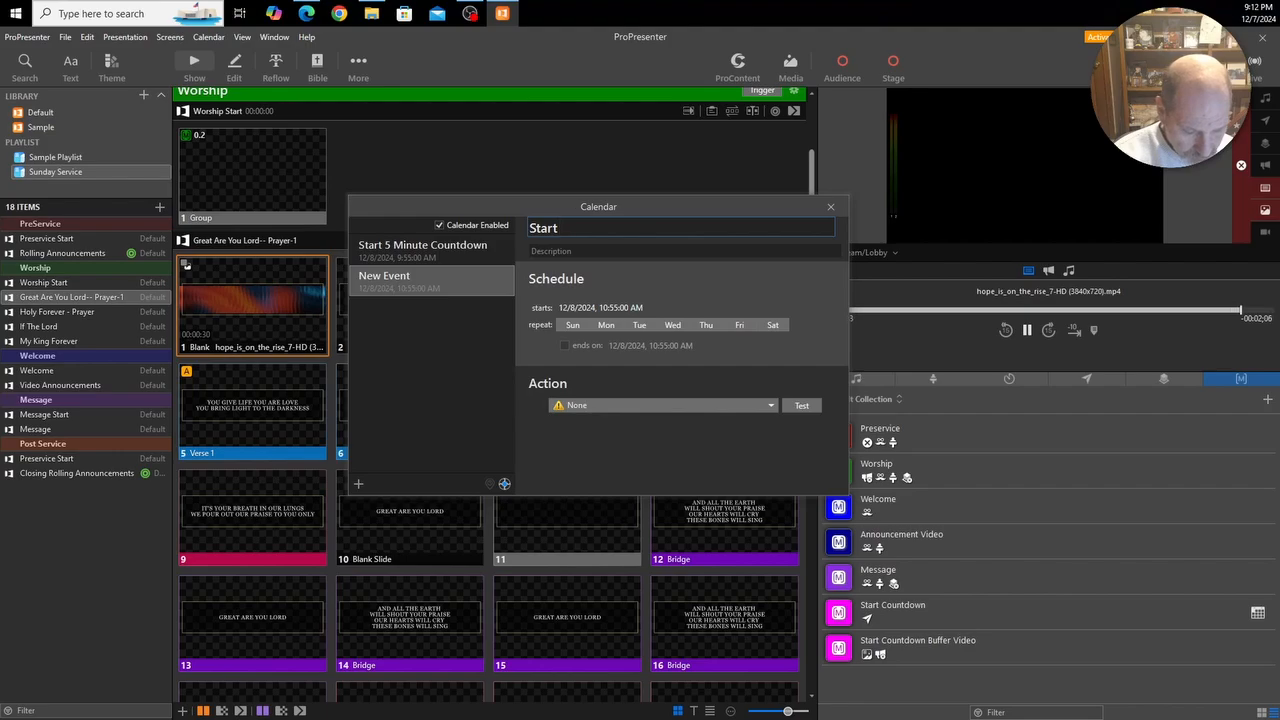
pyautogui.write(' Coutdown')
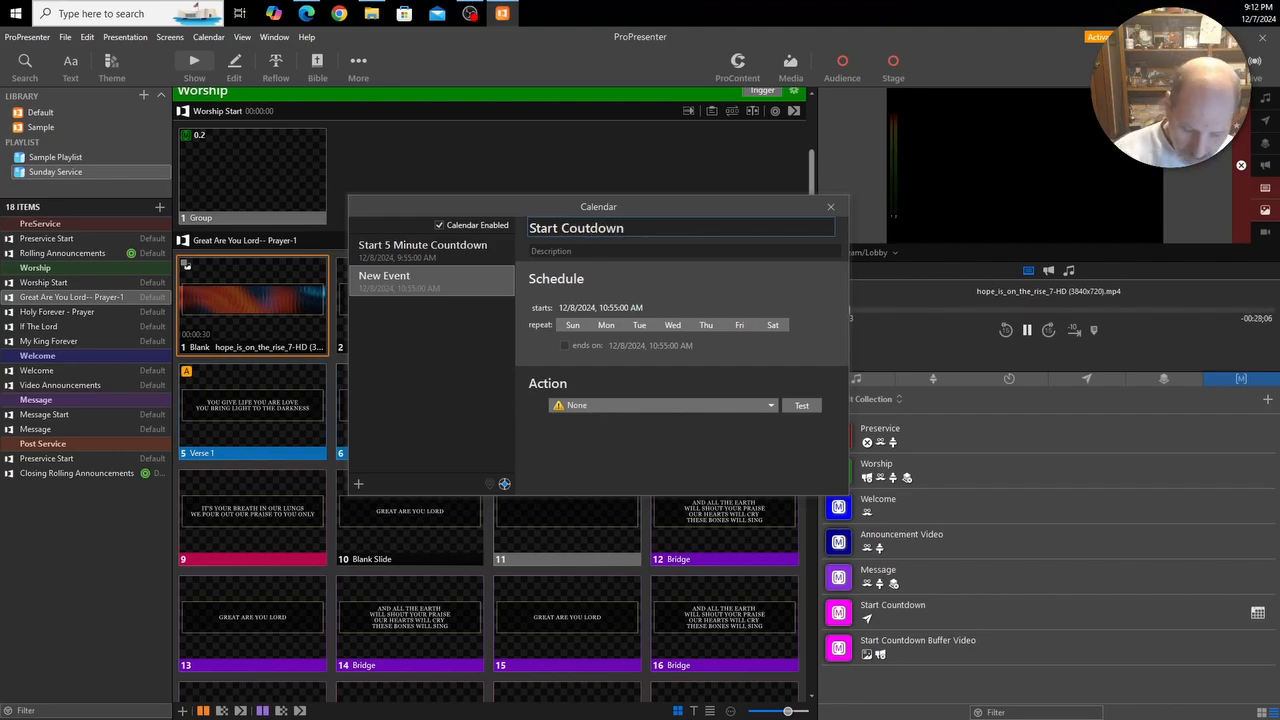
pyautogui.press('Left')
pyautogui.press('Left')
pyautogui.press('Left')
pyautogui.press('Left')
pyautogui.press('Left')
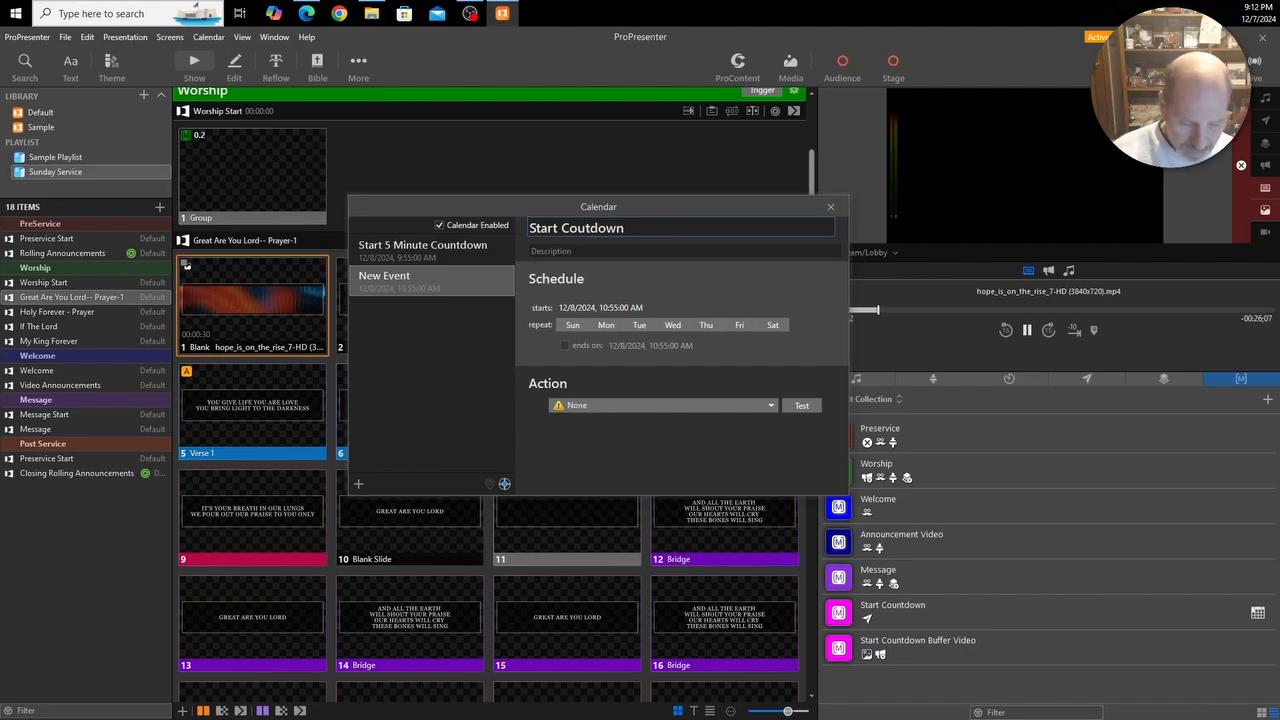
pyautogui.write('n')
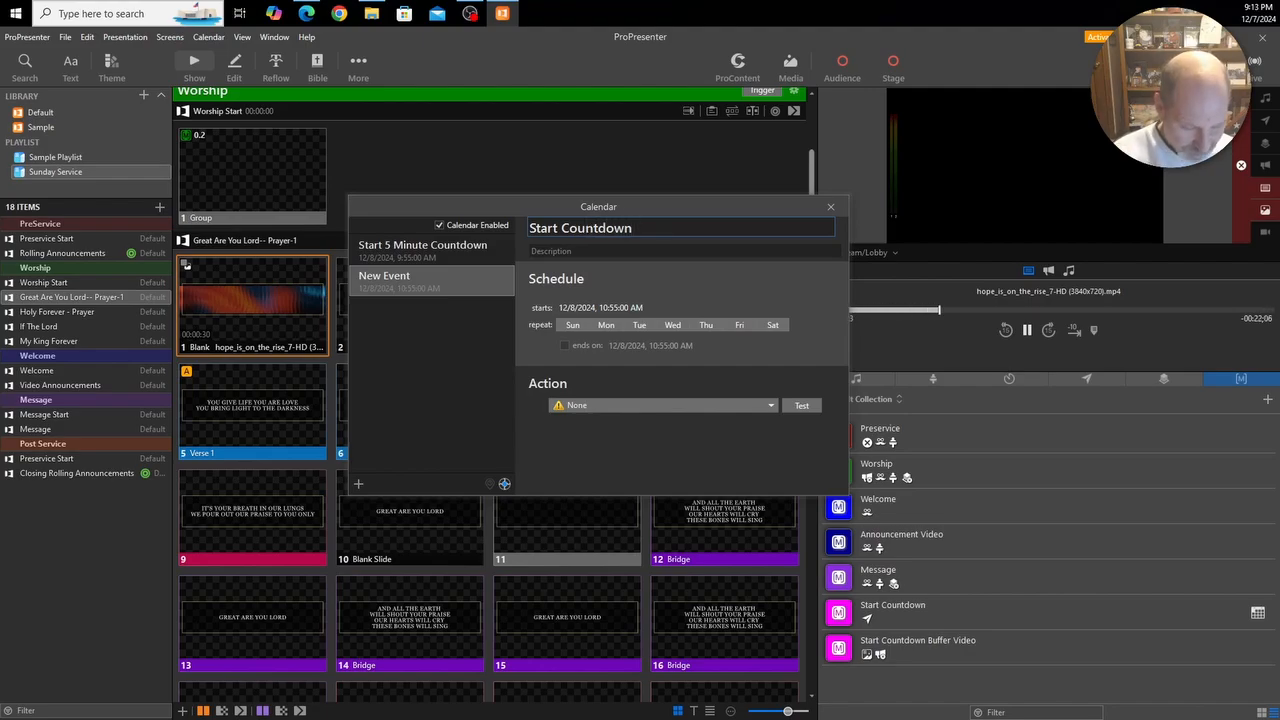
pyautogui.write(' Buffer Vi')
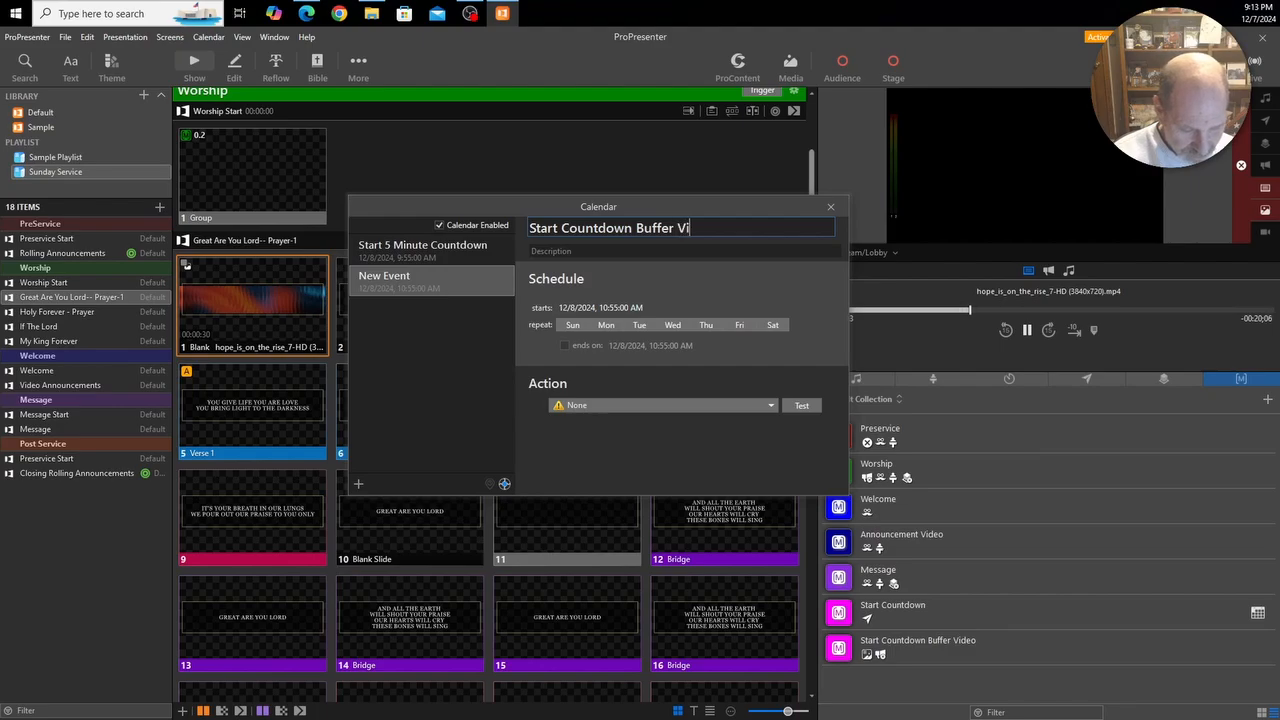
pyautogui.write('deo')
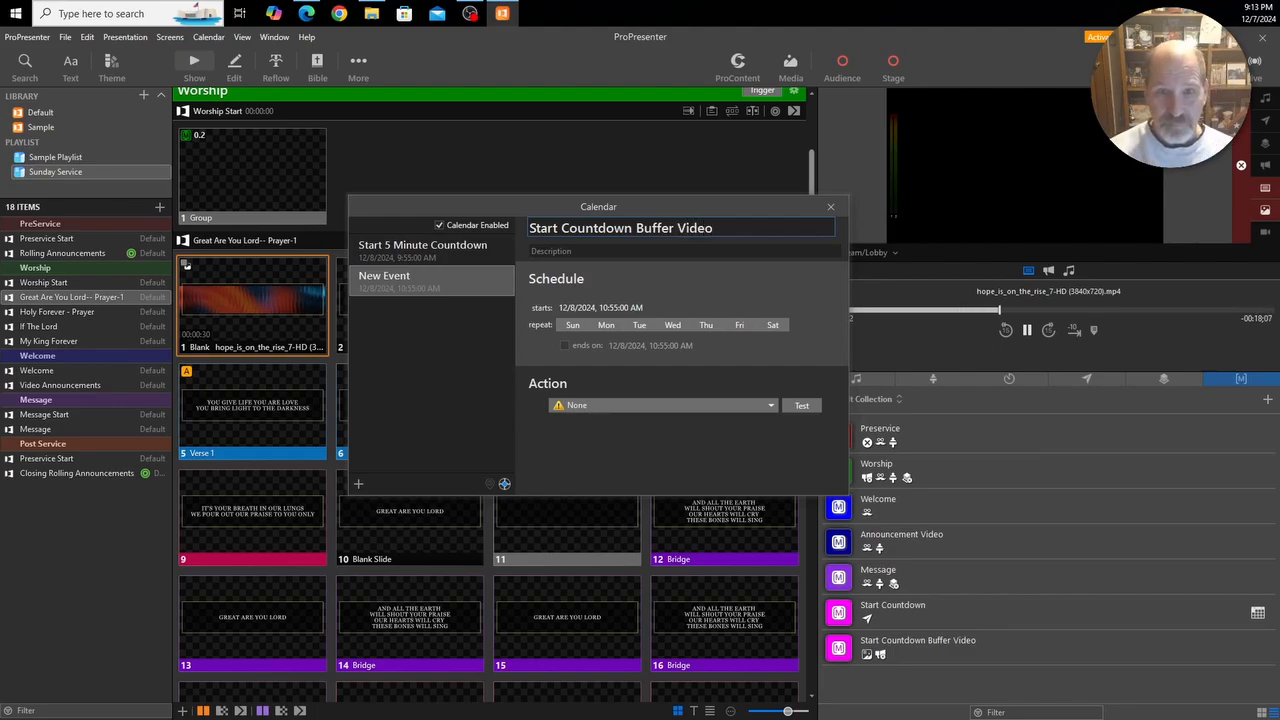
# Repeat the Start Countdown Buffer Video event on Sundays and set its start hour and minutes to 9:58 AM.
pyautogui.click(573, 326)
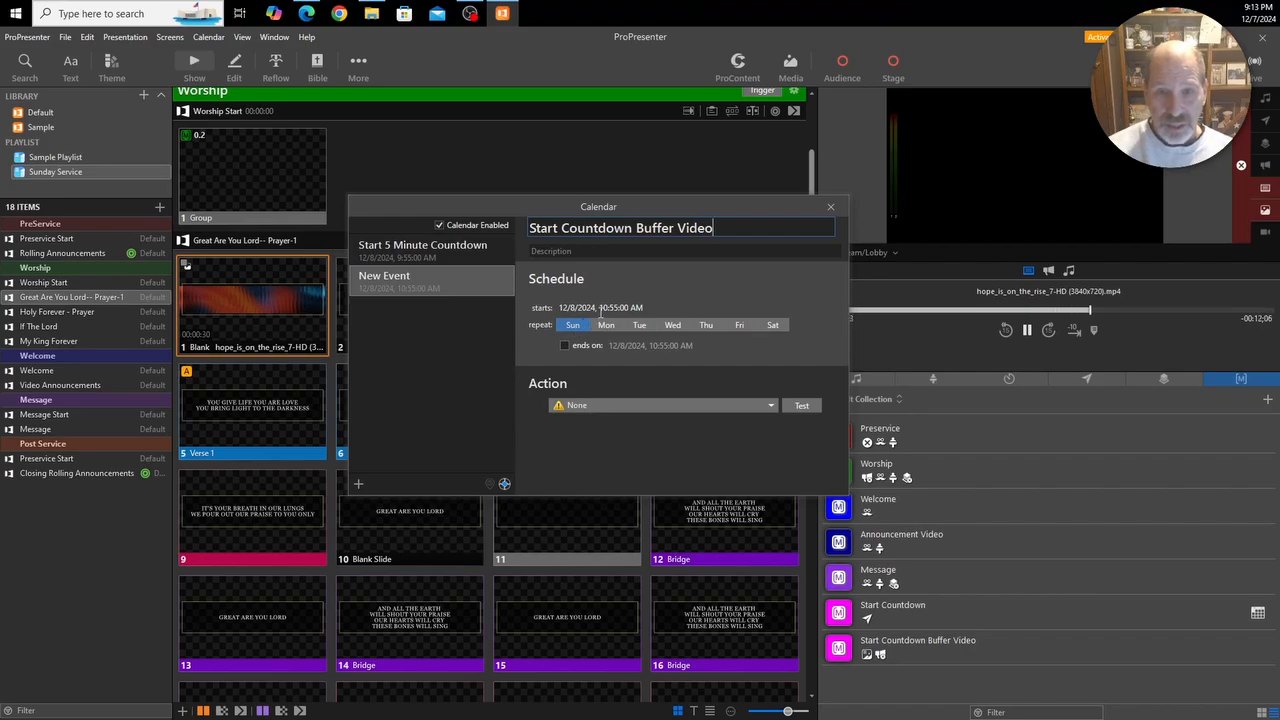
pyautogui.click(614, 306)
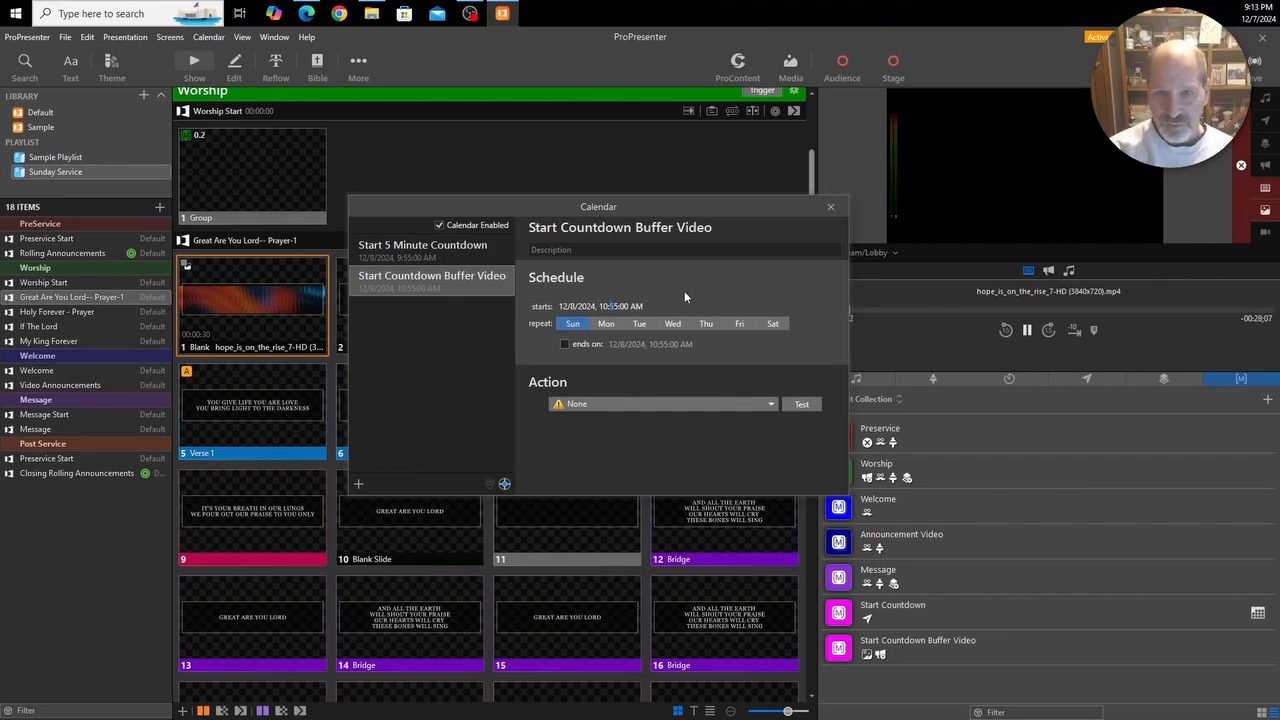
pyautogui.press('Left')
pyautogui.press('Left')
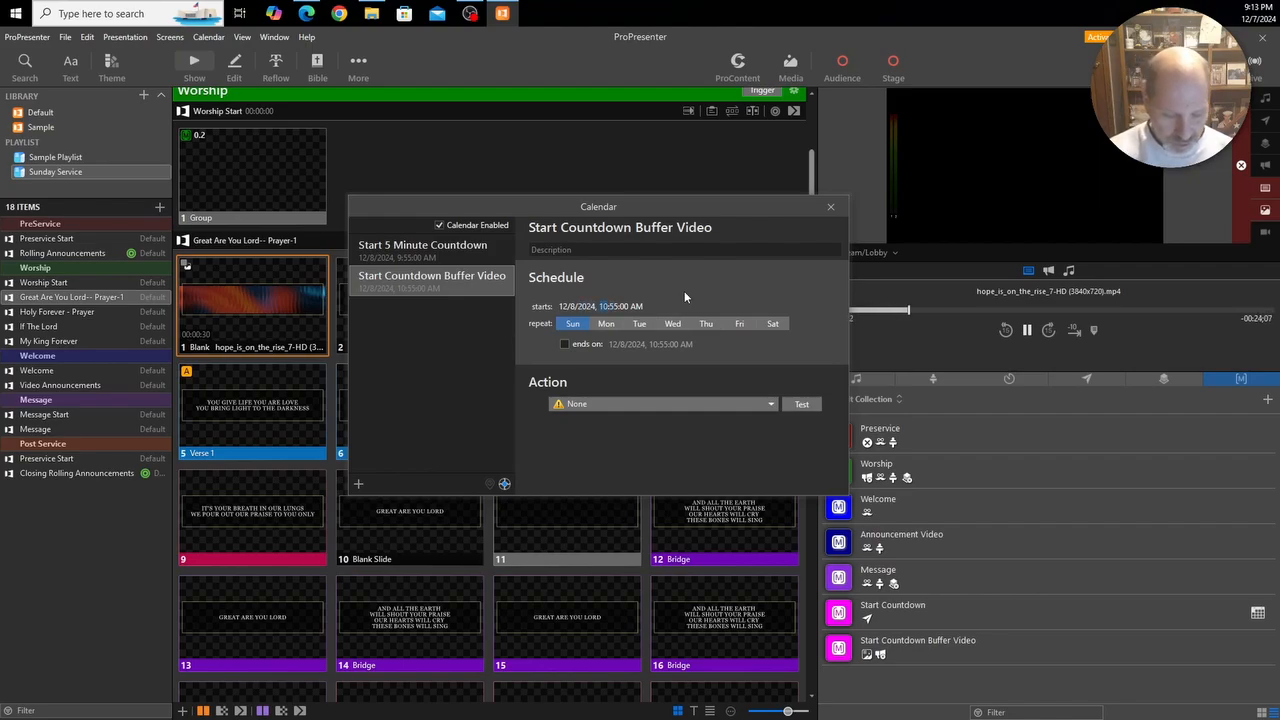
pyautogui.press('Down')
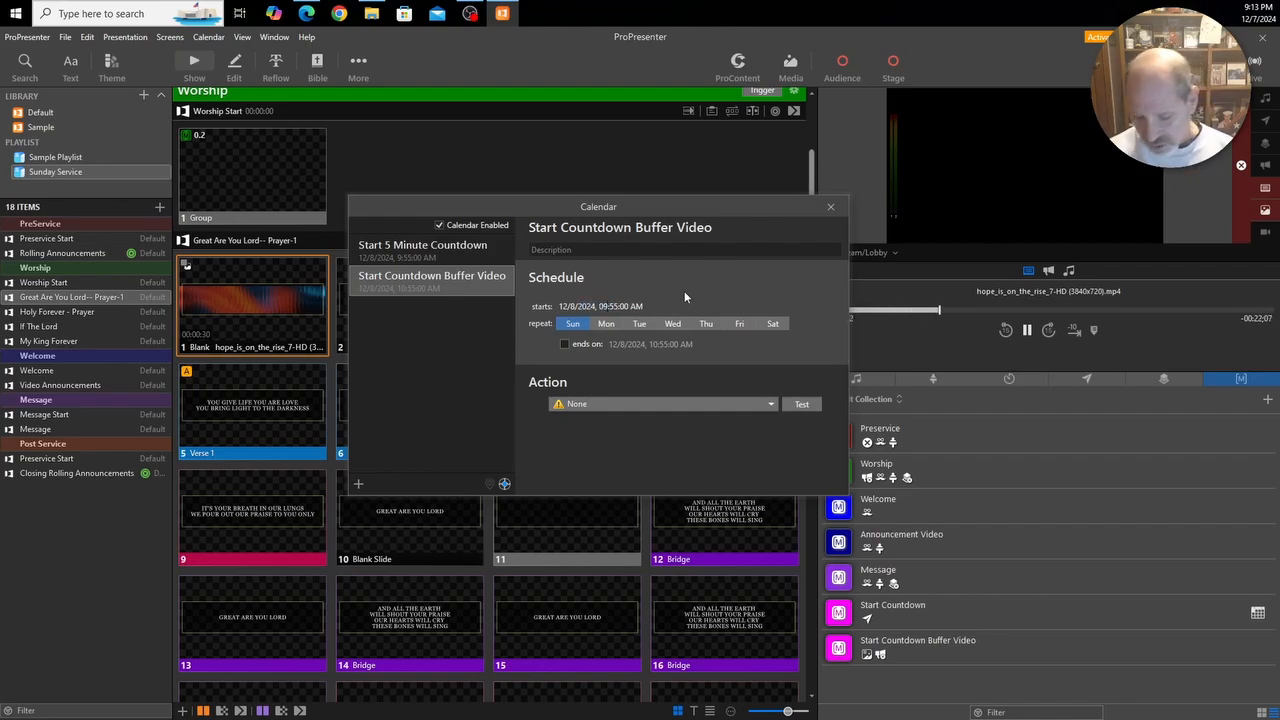
pyautogui.press('Right')
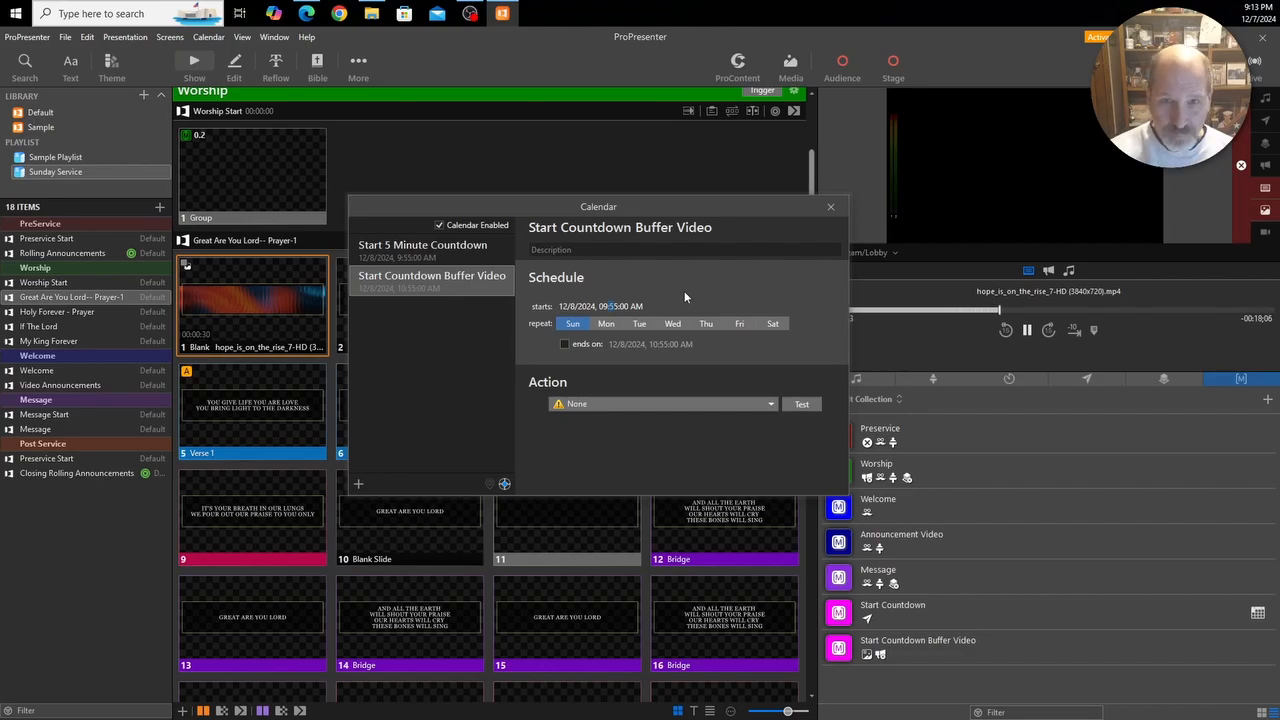
pyautogui.write('5')
pyautogui.write('5')
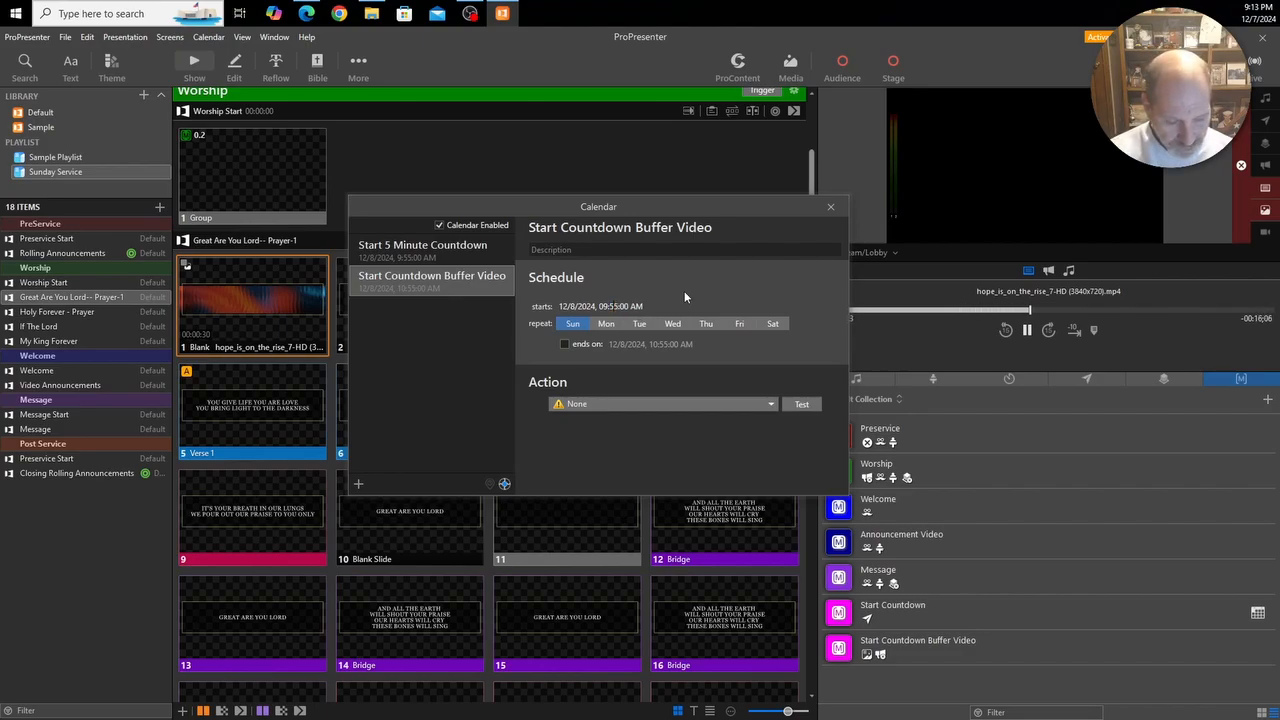
pyautogui.write('8')
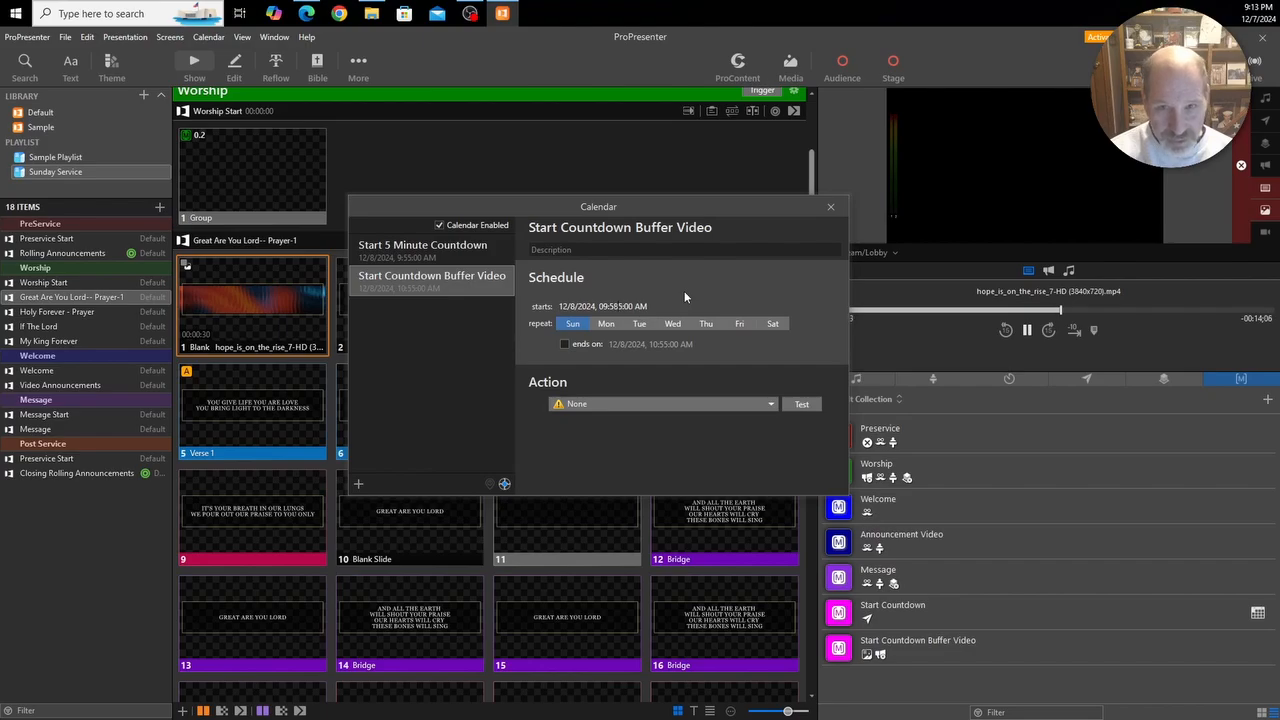
pyautogui.press('Delete')
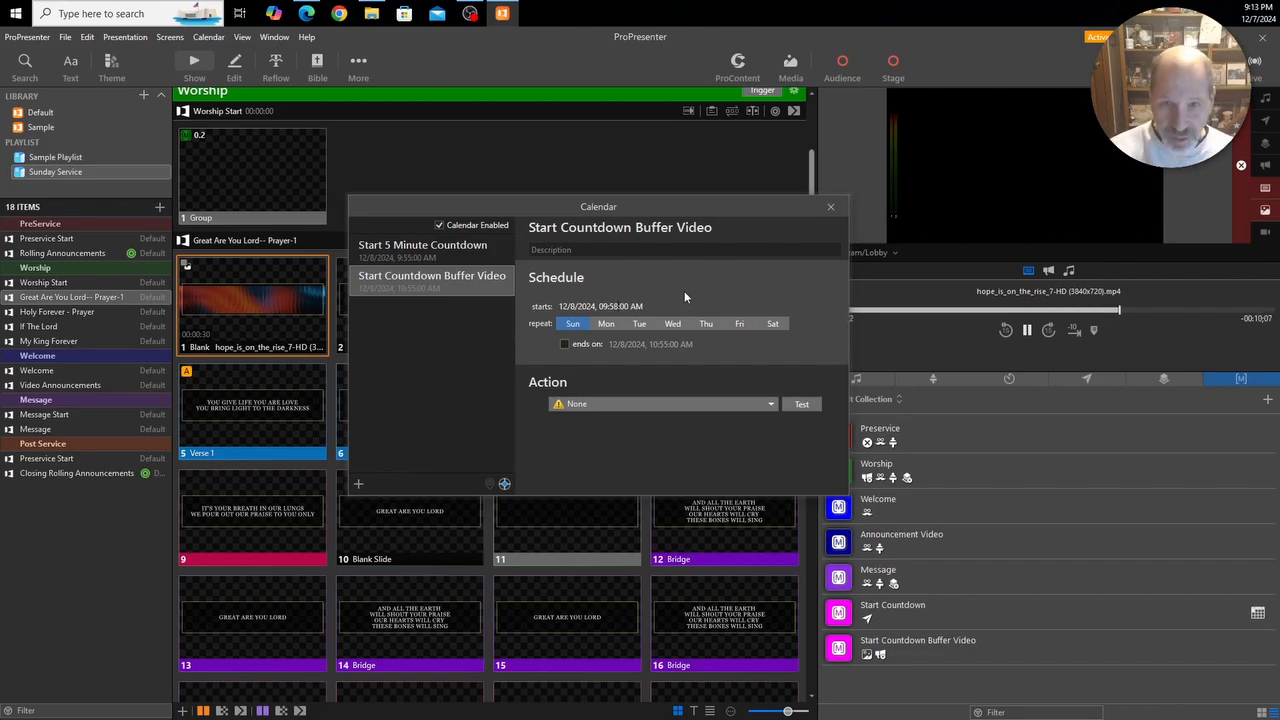
# Set the seconds of the Start Countdown Buffer Video event's start time to 32, for 9:58:32 AM.
pyautogui.press('Right')
pyautogui.press('Right')
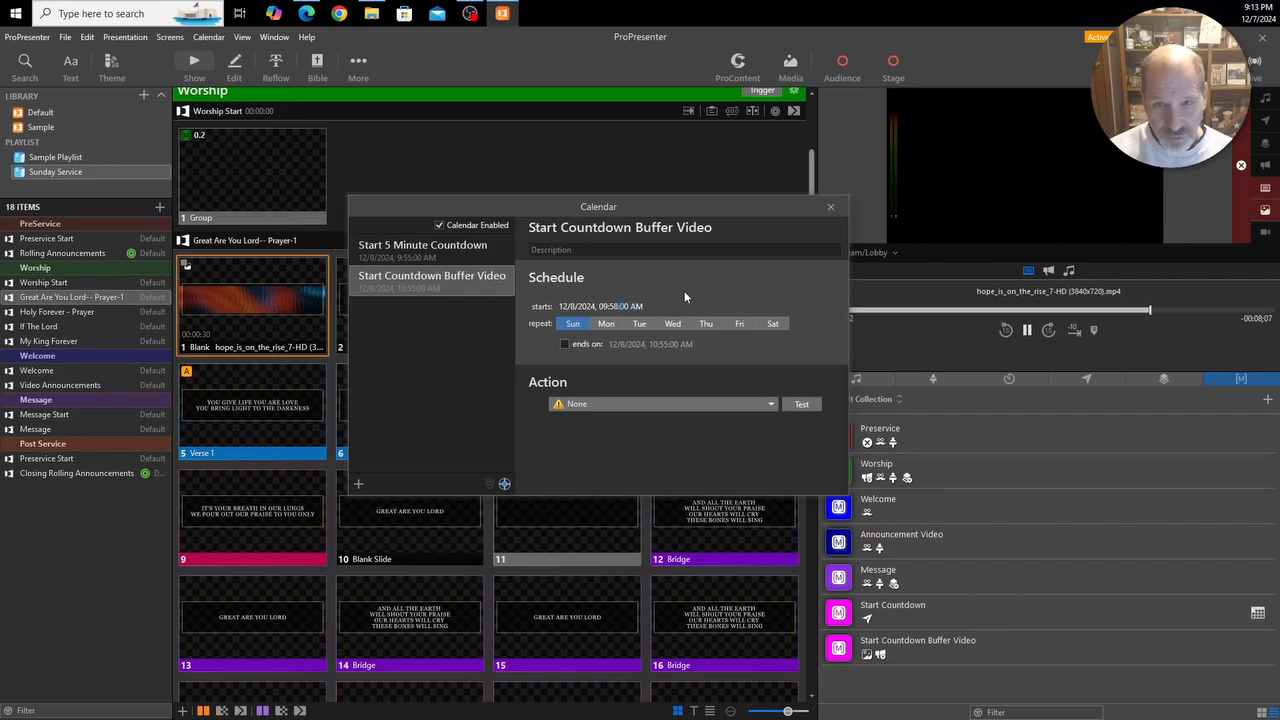
pyautogui.write('3')
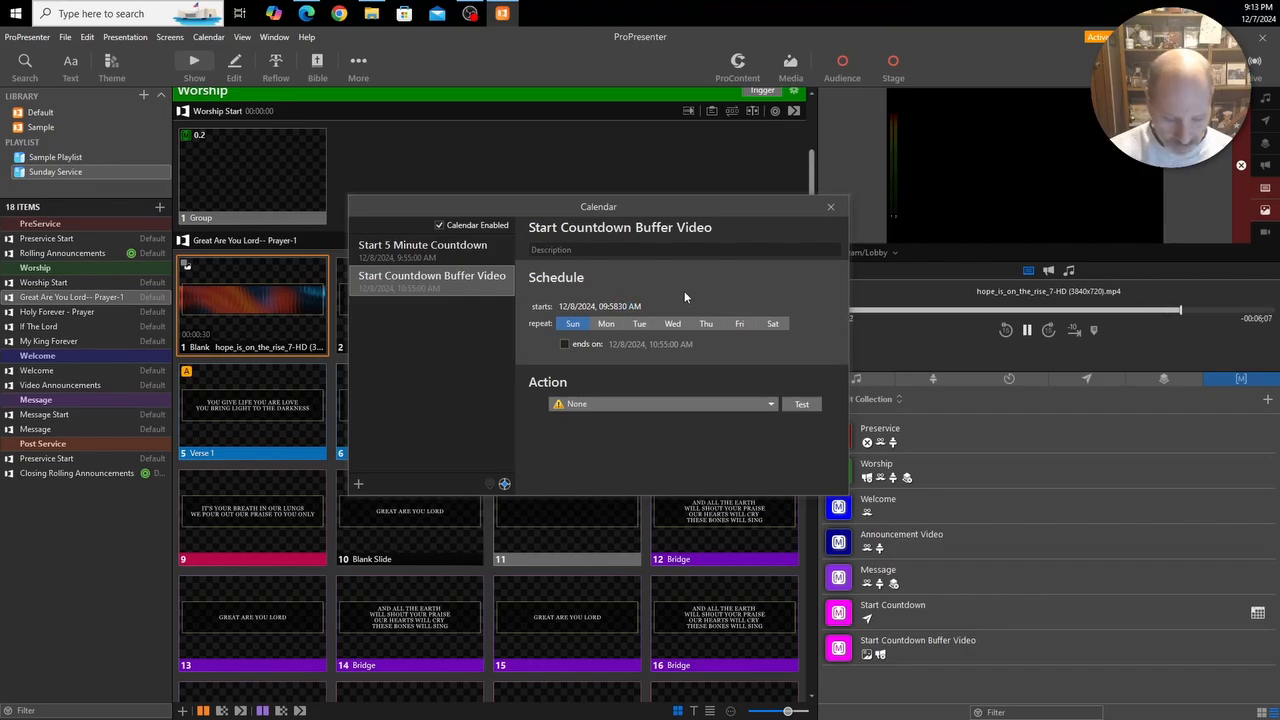
pyautogui.write(':')
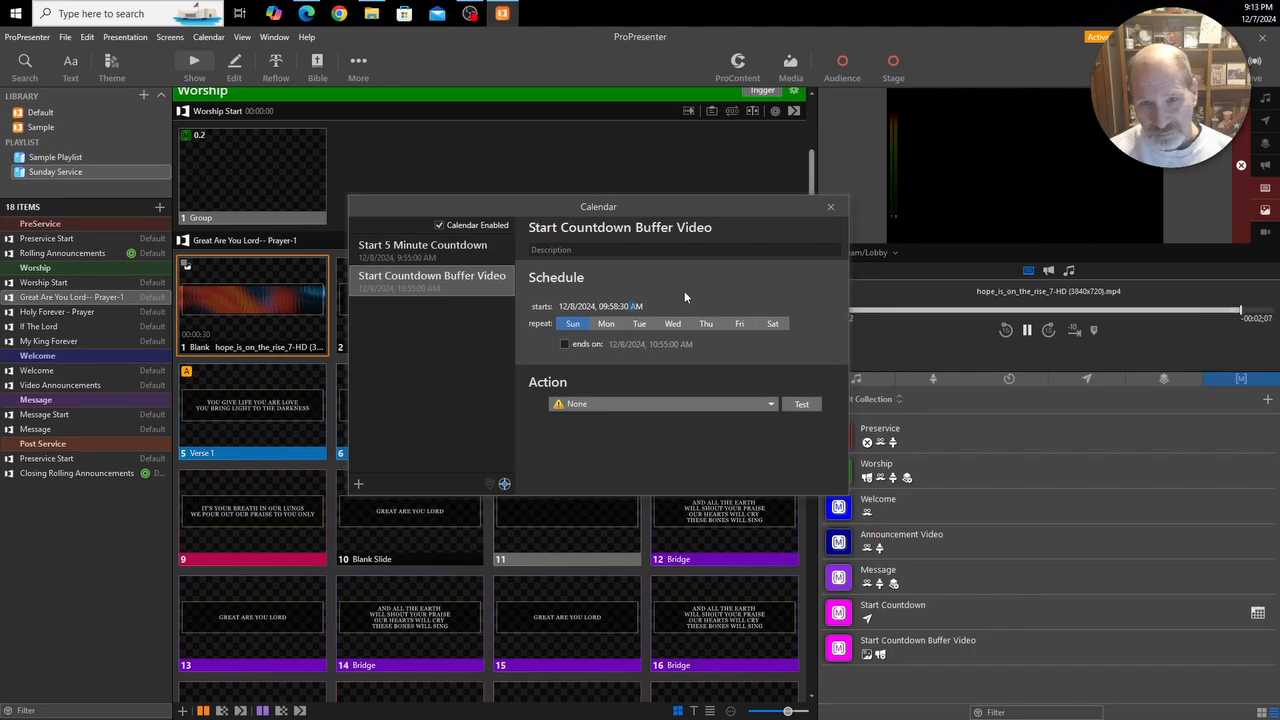
pyautogui.write('3')
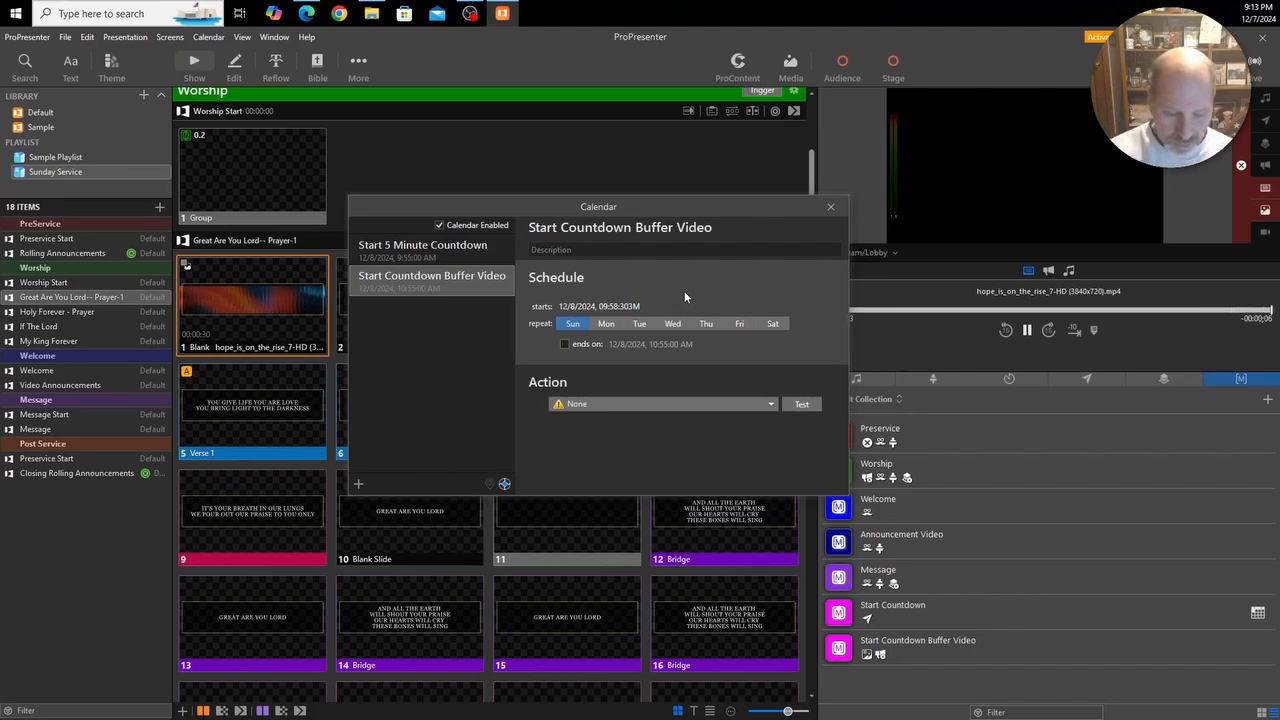
pyautogui.press('BackSpace')
pyautogui.press('BackSpace')
pyautogui.write('3 A')
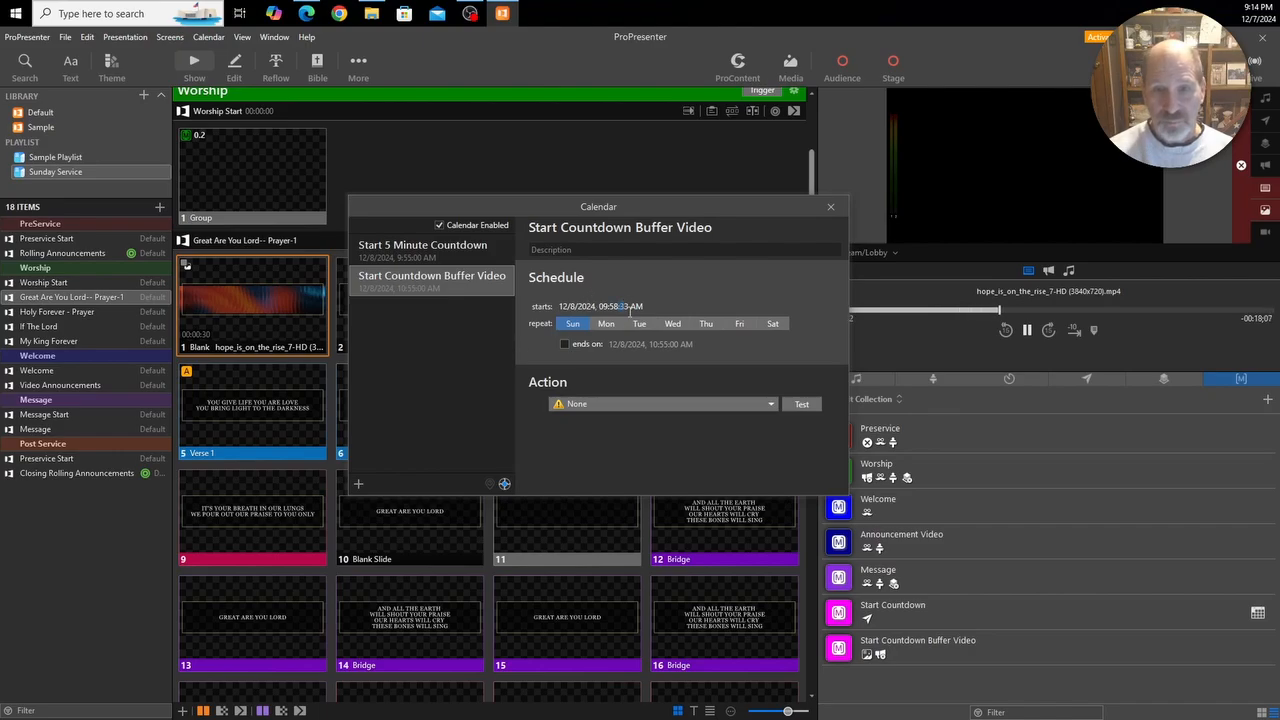
pyautogui.write('33')
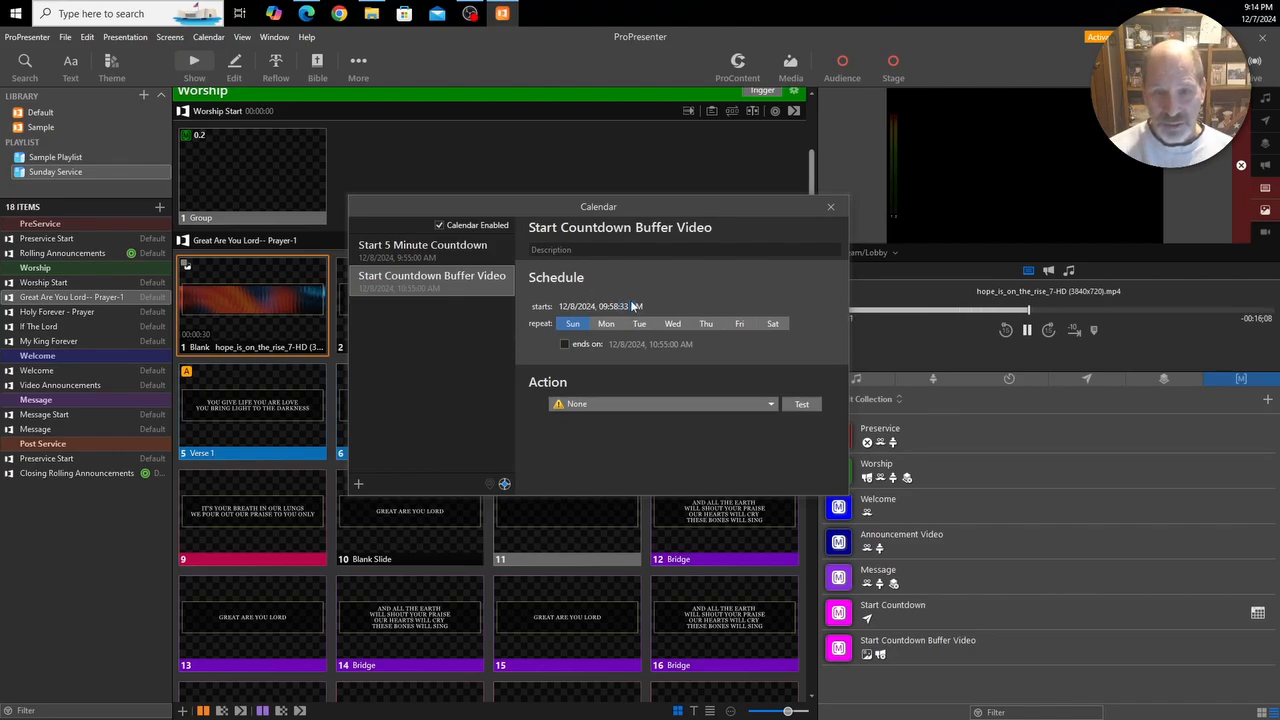
pyautogui.click(627, 306)
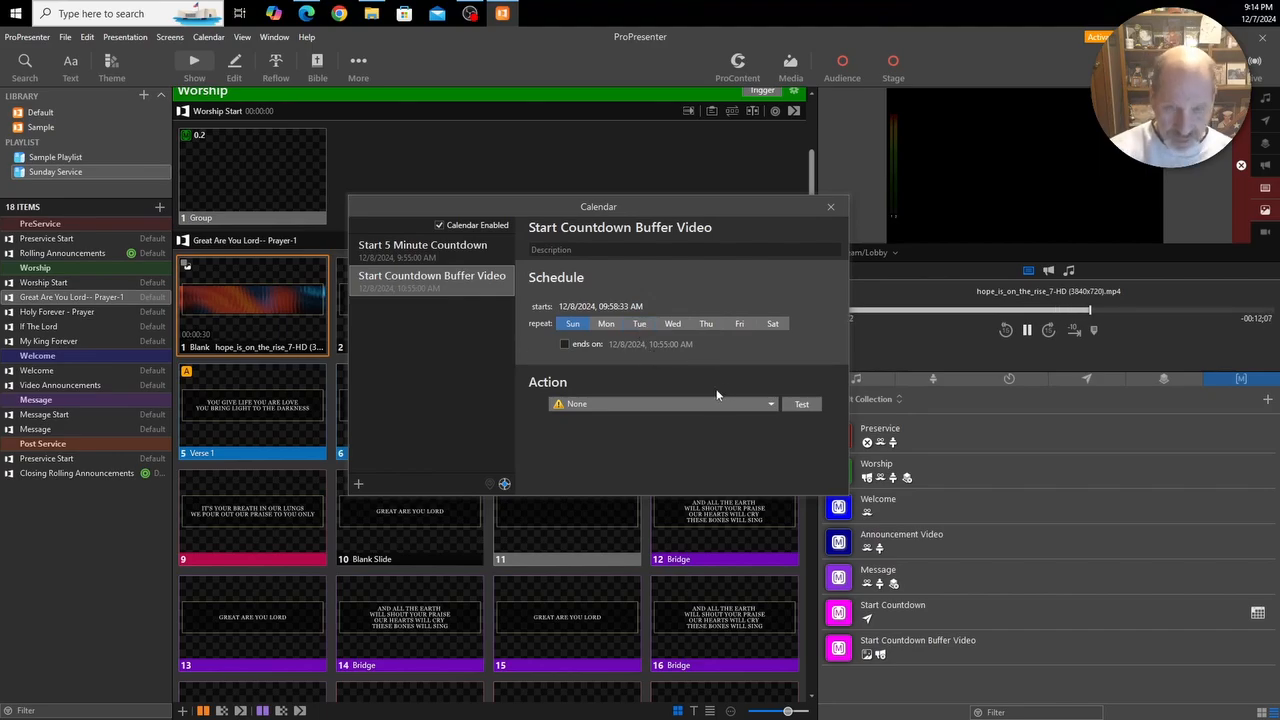
pyautogui.write('32')
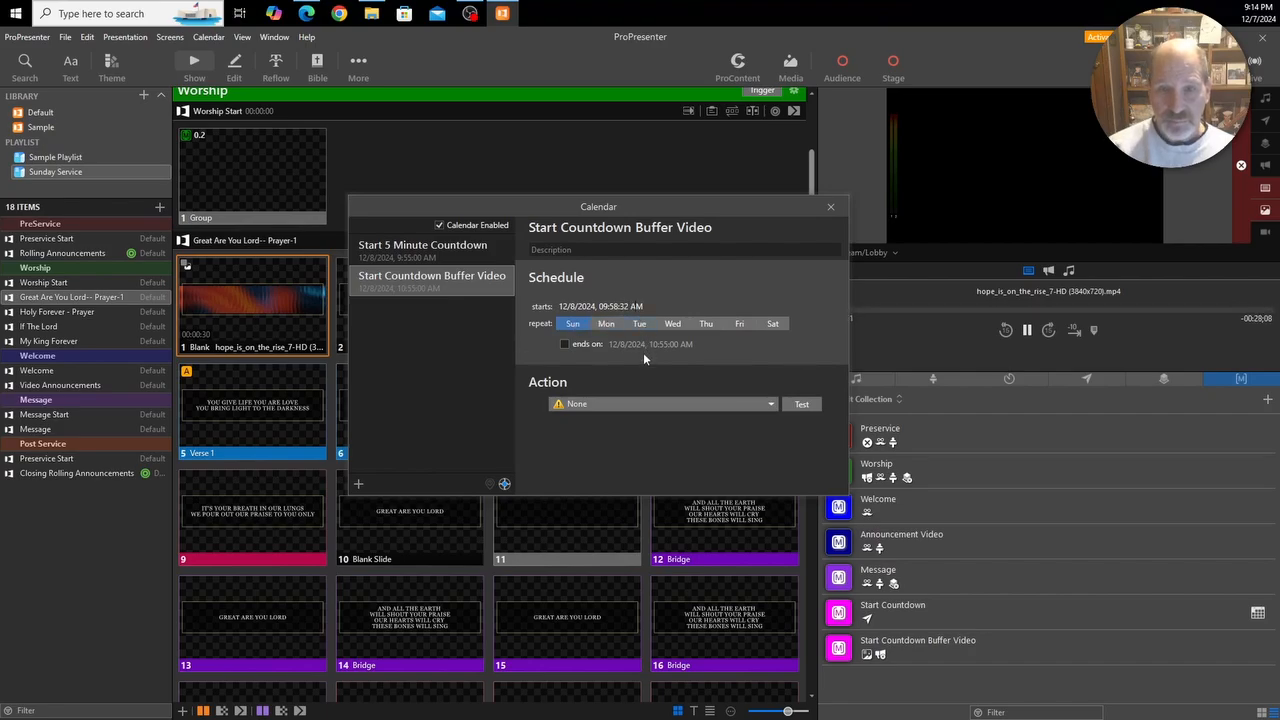
# Assign the Start Countdown Buffer Video macro from the Default Collection as the event's action.
pyautogui.click(615, 404)
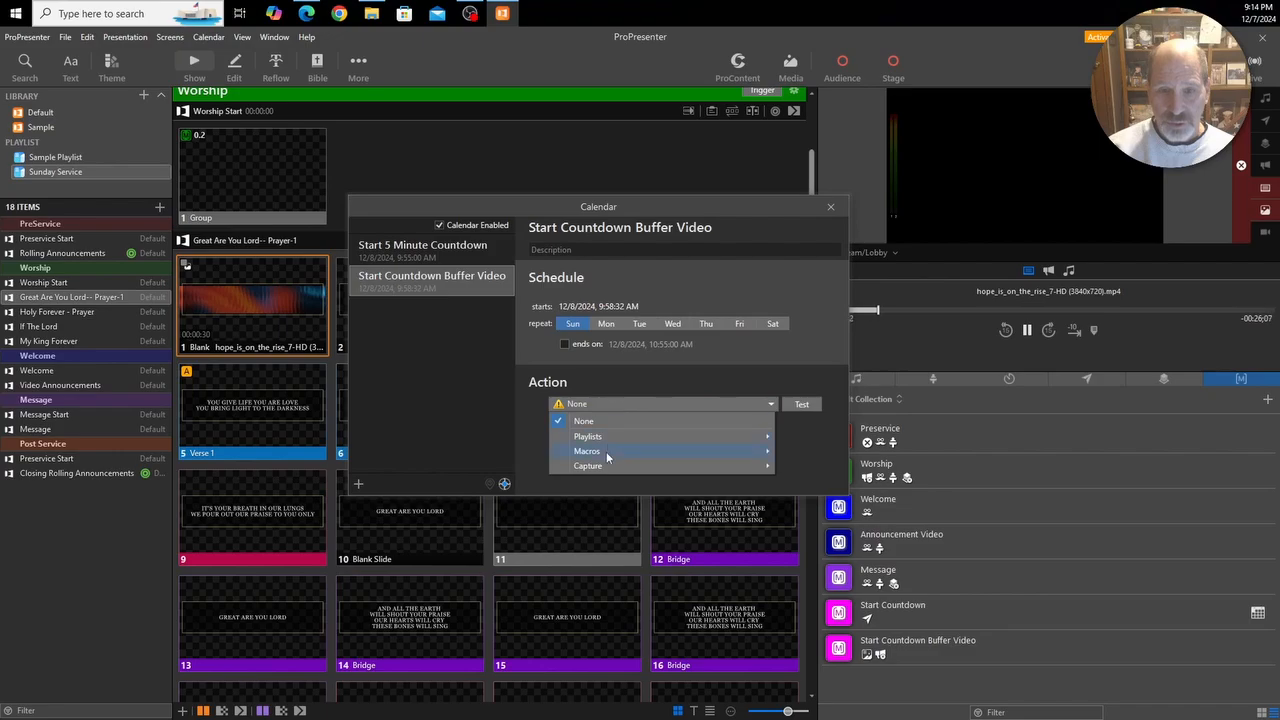
pyautogui.moveTo(606, 452)
pyautogui.moveTo(818, 452)
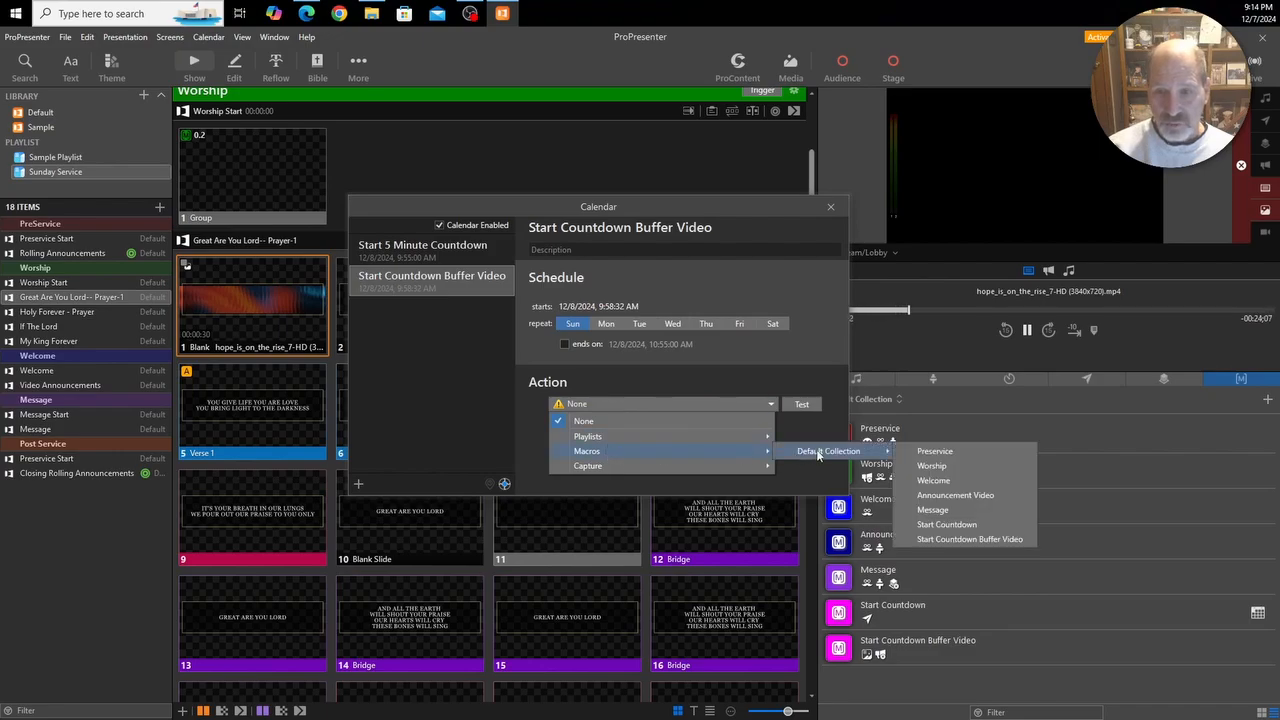
pyautogui.click(938, 540)
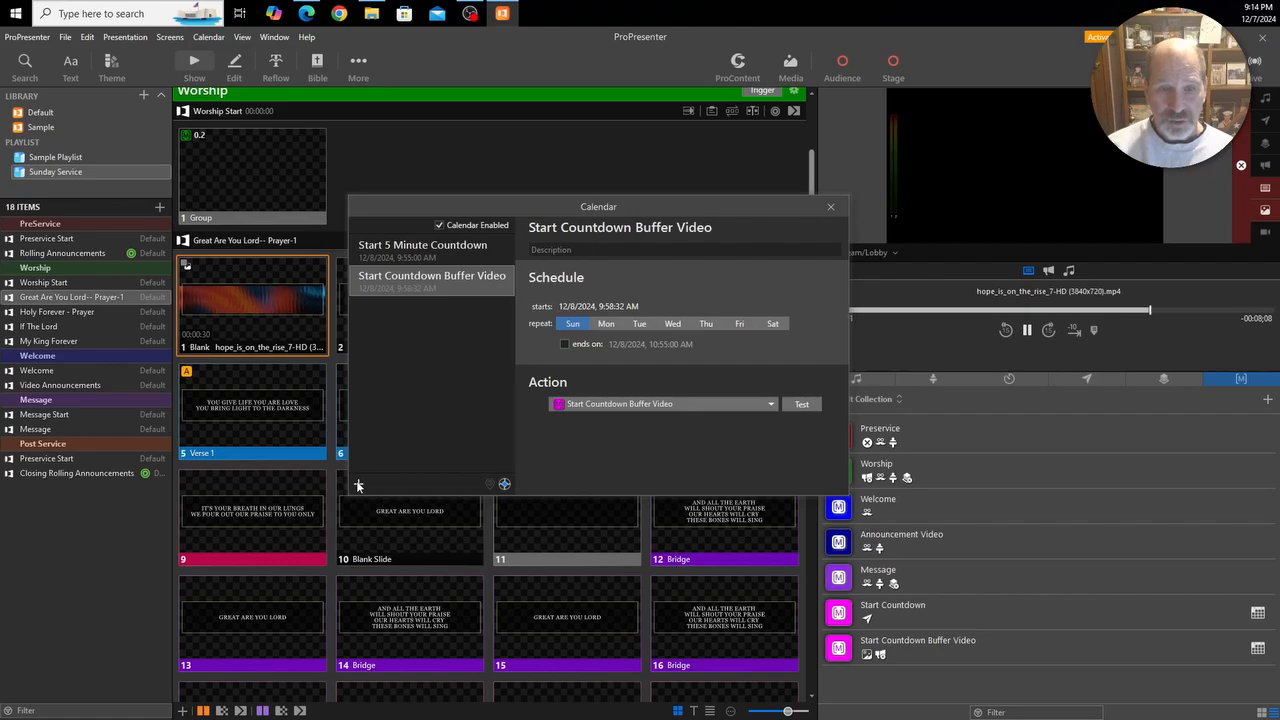
# Add a third calendar event named "Start Service" that repeats on Sundays.
pyautogui.click(358, 484)
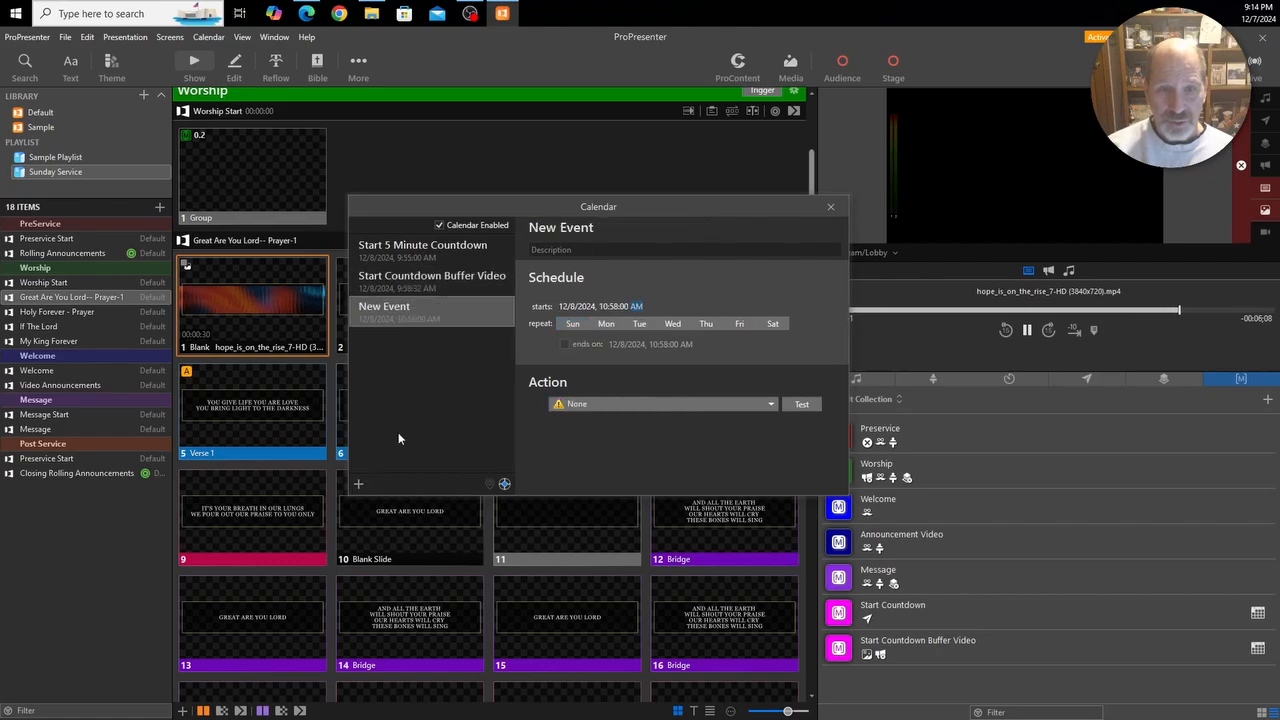
pyautogui.click(563, 229)
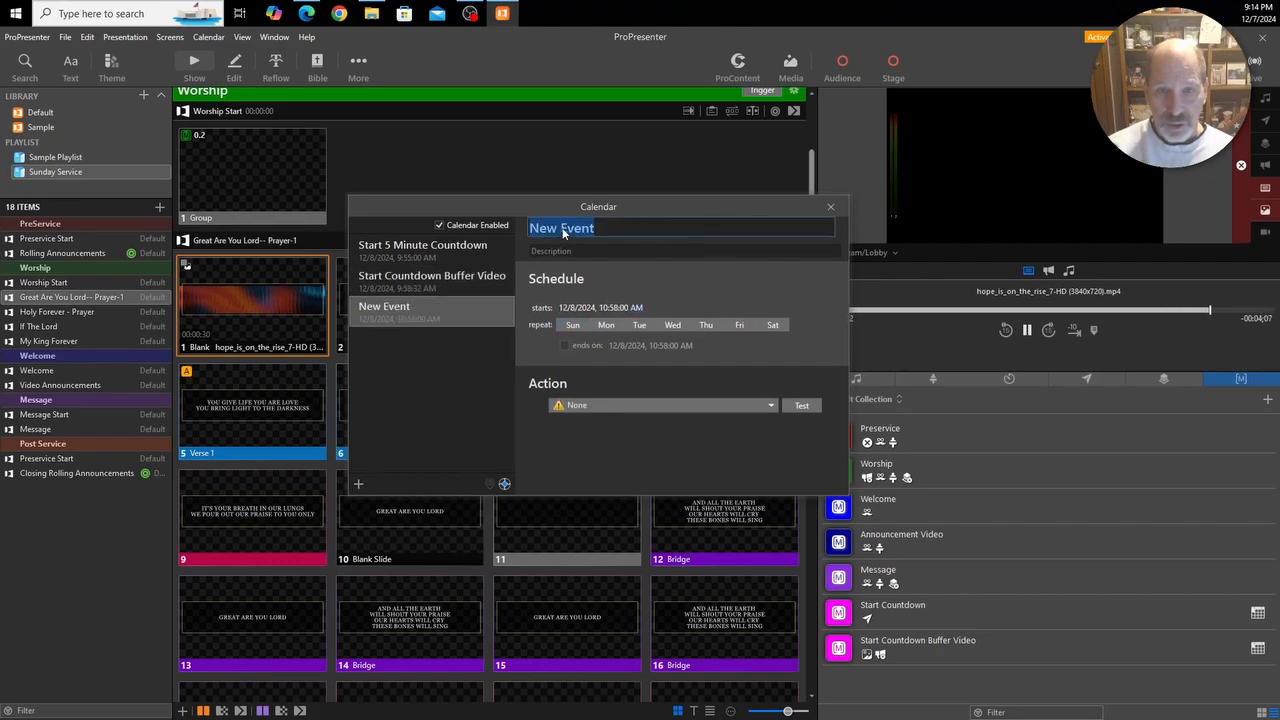
pyautogui.write('St')
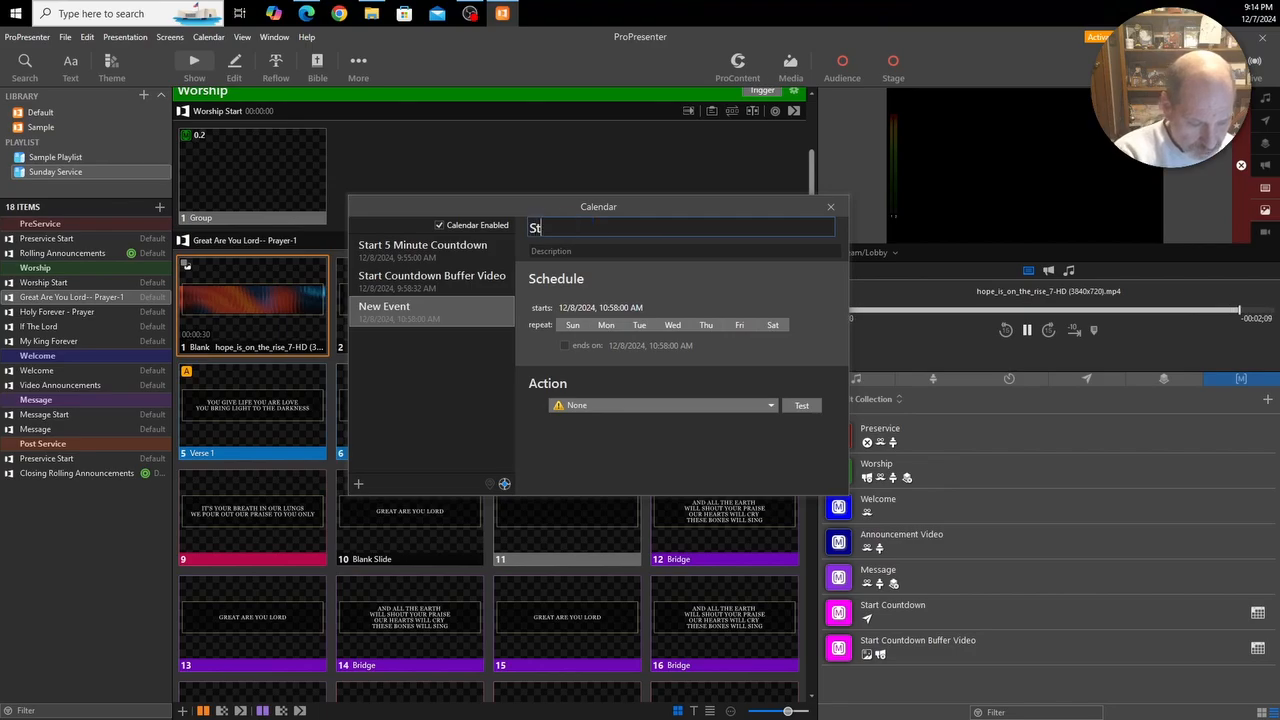
pyautogui.write('art Service')
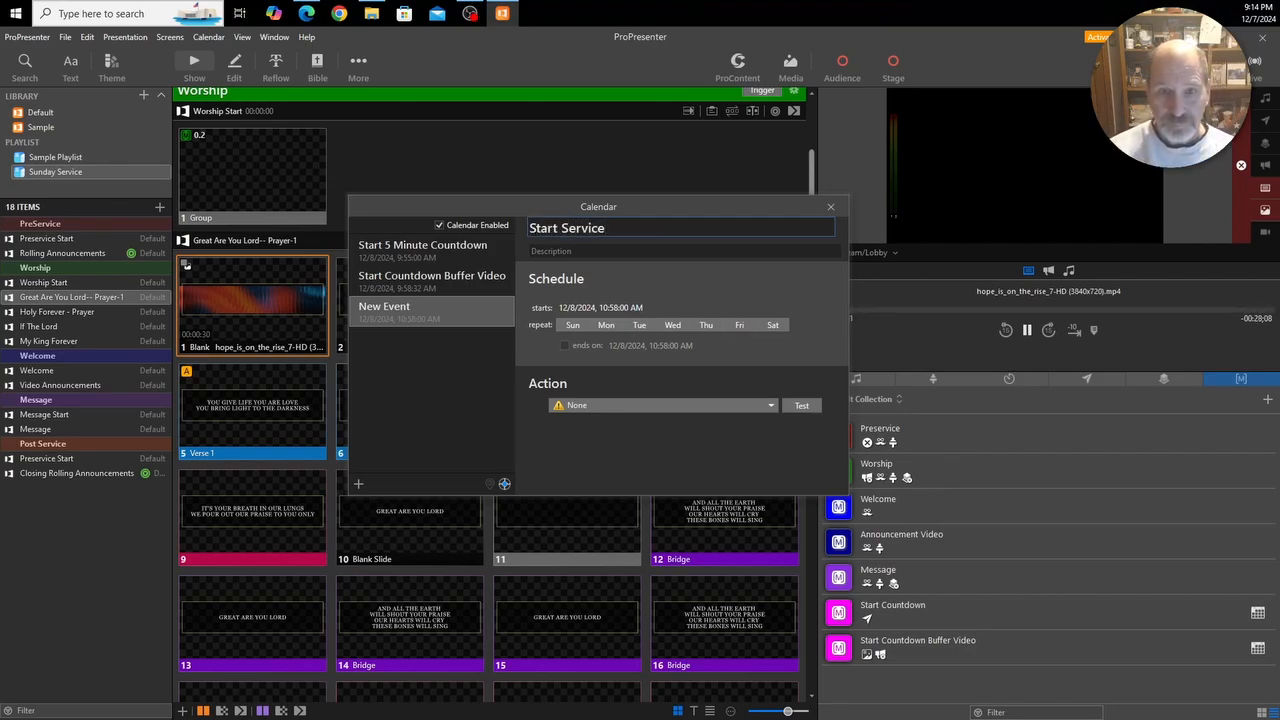
pyautogui.click(571, 326)
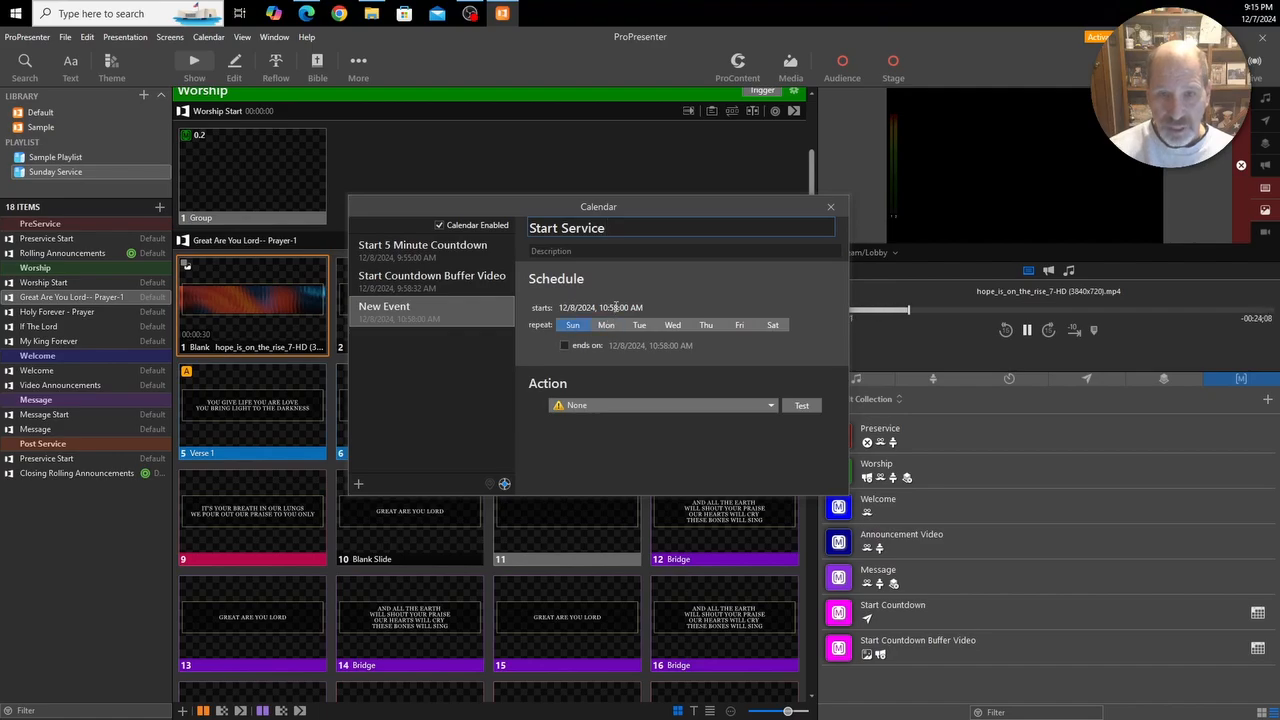
# Set the Start Service event's start time to 10:00:00 AM.
pyautogui.click(615, 307)
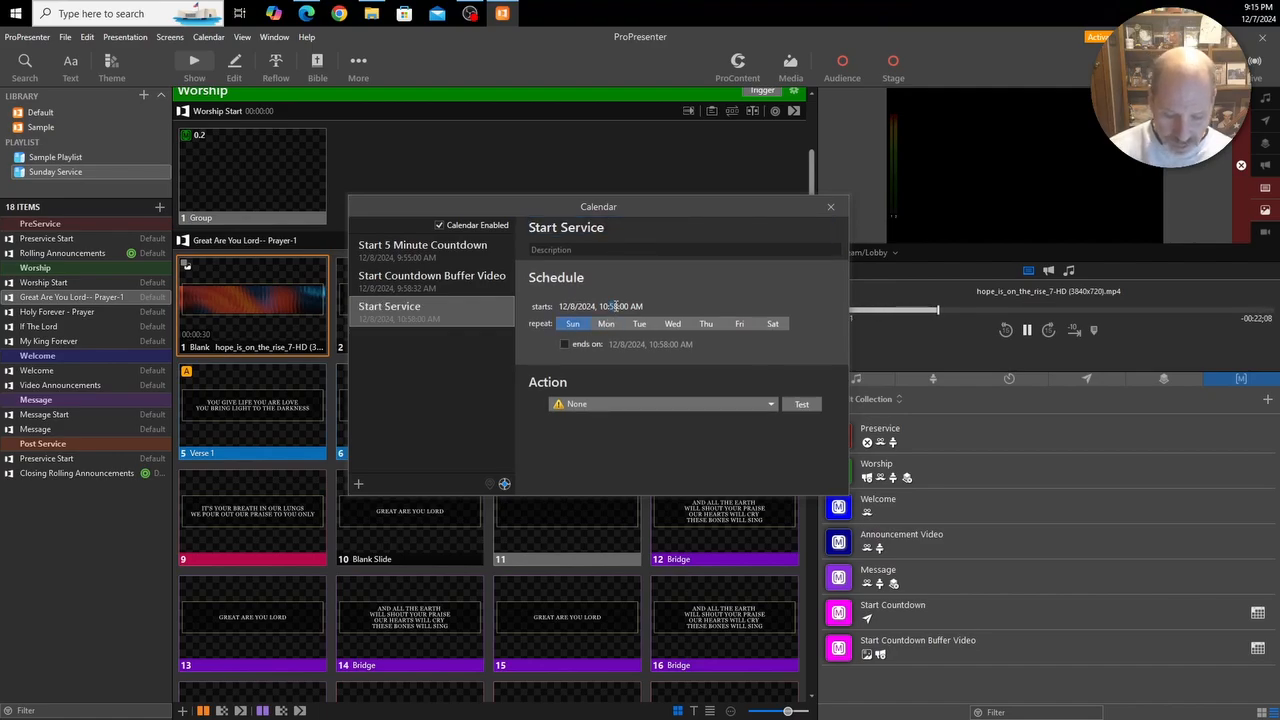
pyautogui.press('Left')
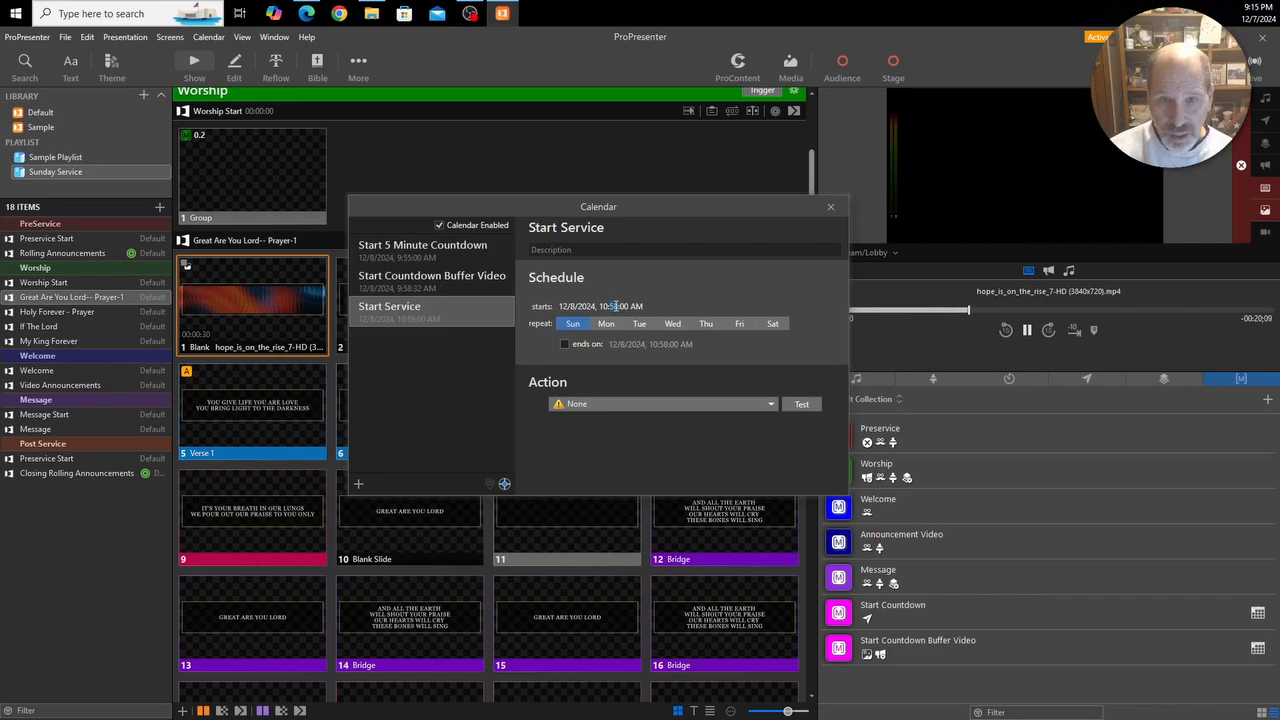
pyautogui.write('00')
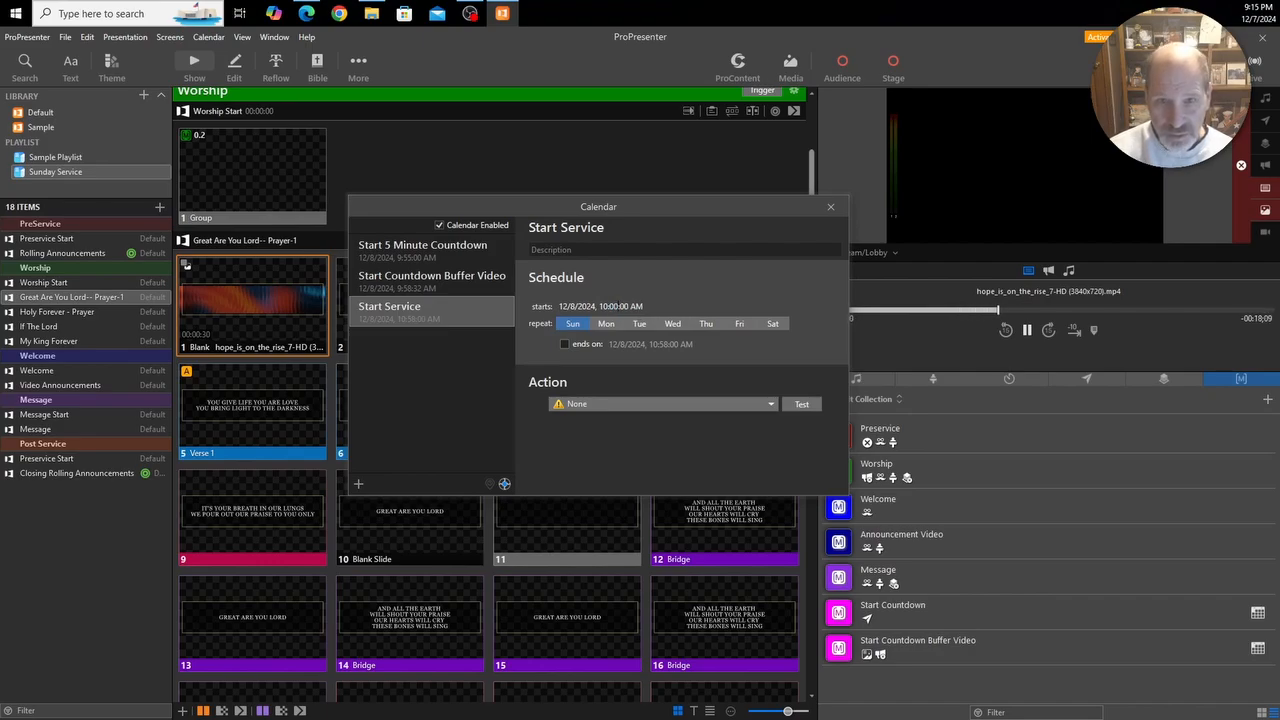
# Assign the Worship Start item from the Sunday Service playlist as the Start Service event's action.
pyautogui.click(612, 404)
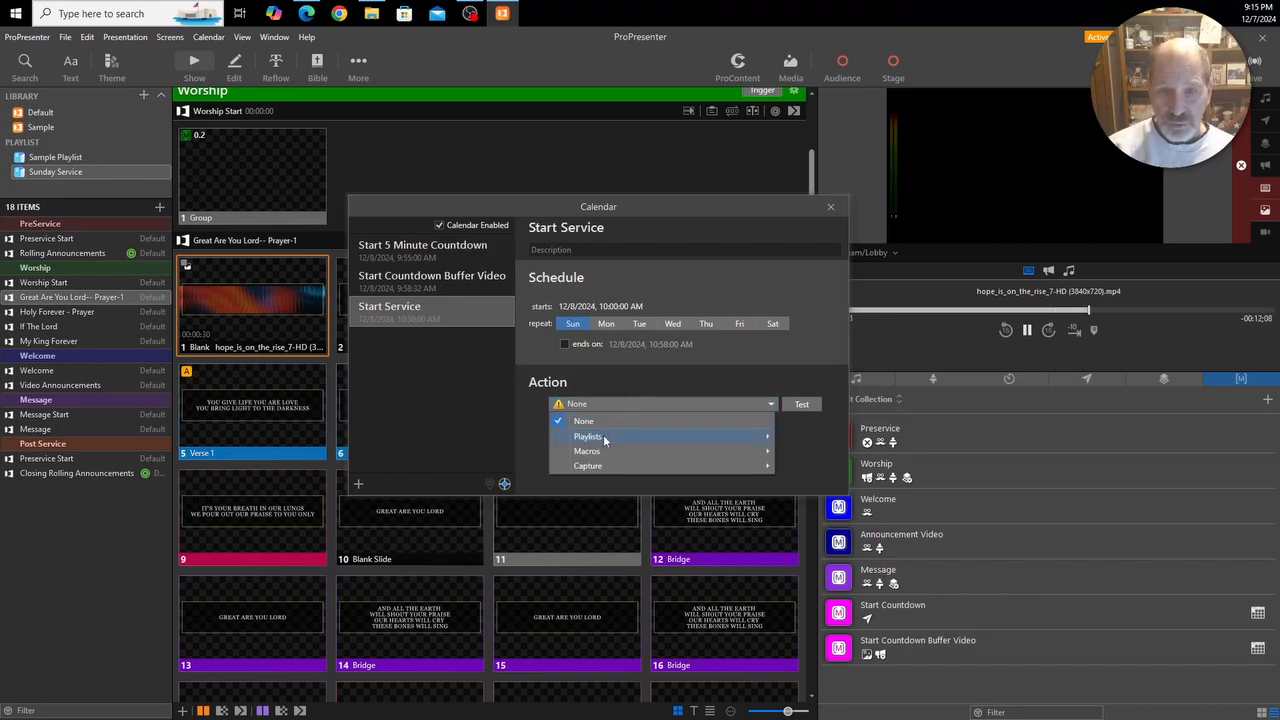
pyautogui.moveTo(595, 451)
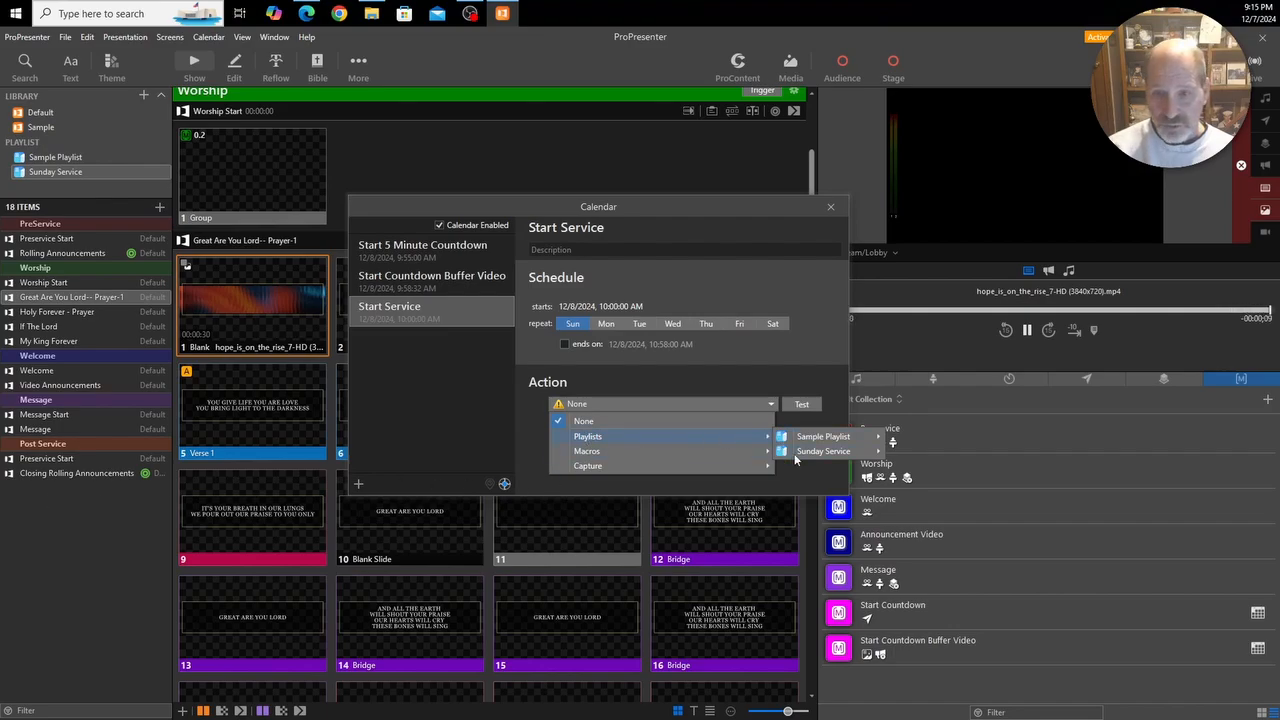
pyautogui.moveTo(830, 455)
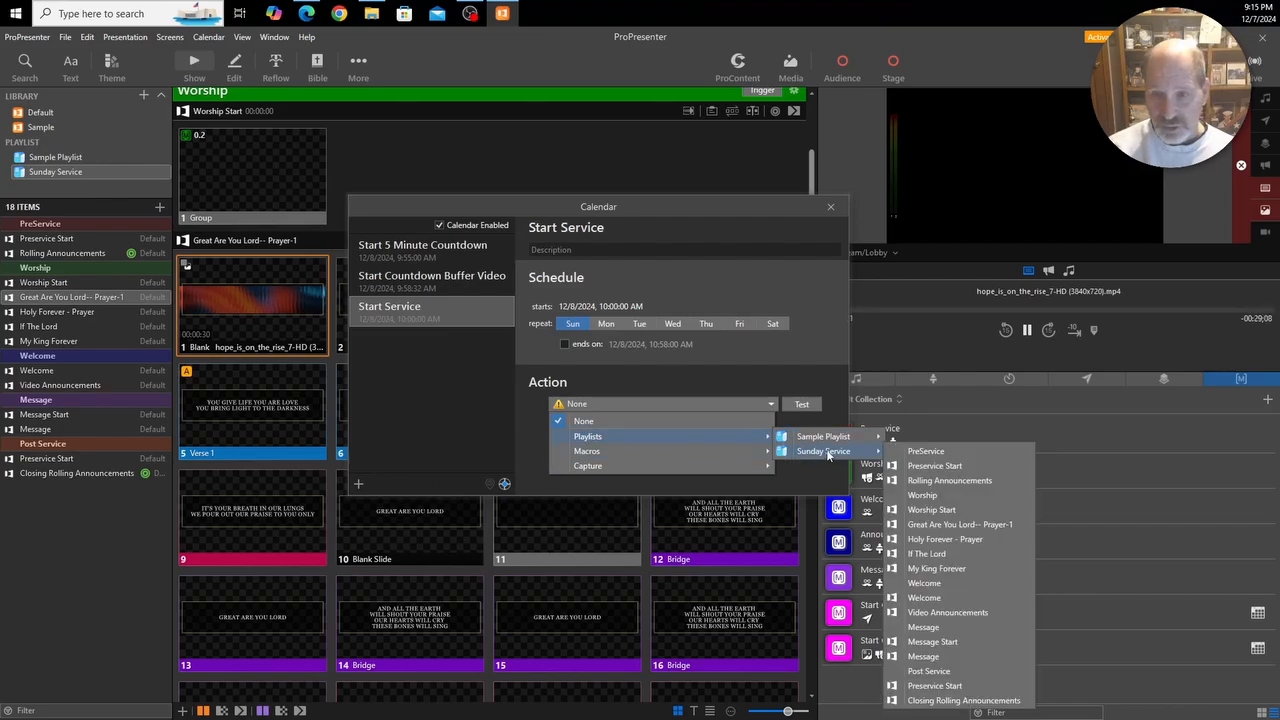
pyautogui.click(922, 510)
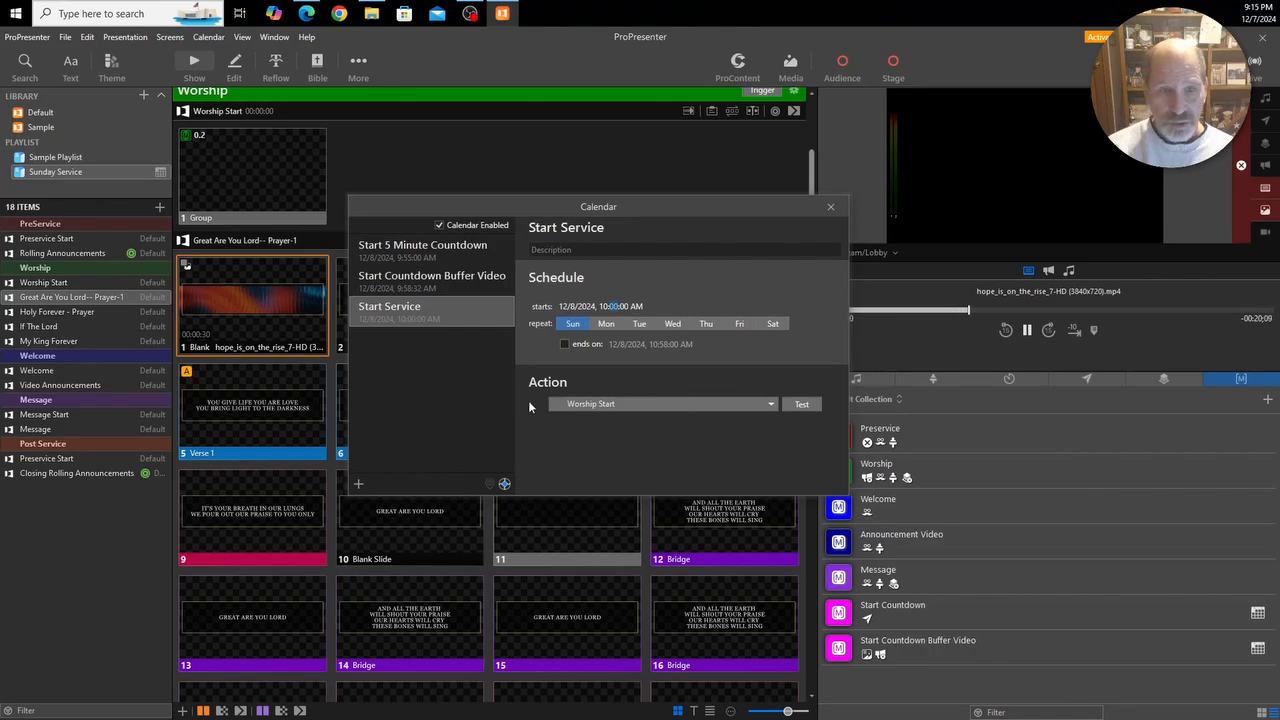
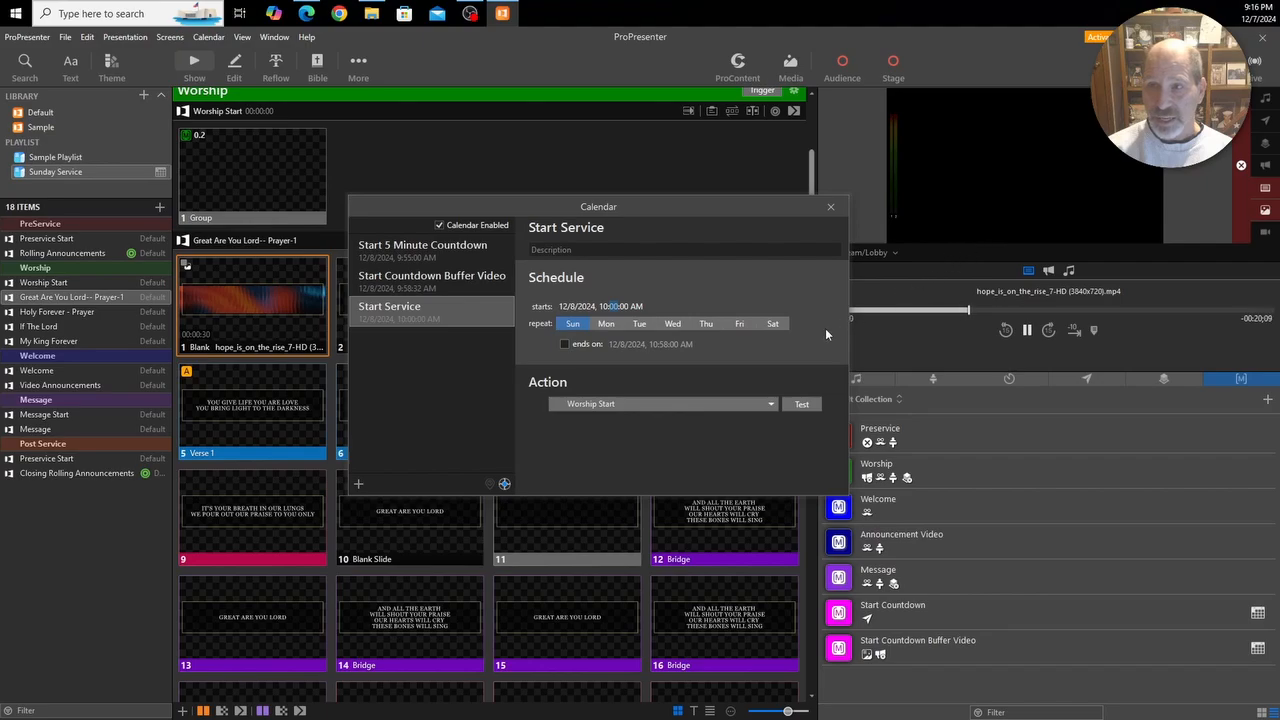
# Add a new calendar event and set its start to 12/7/2024, 09:20:00 PM.
pyautogui.click(358, 486)
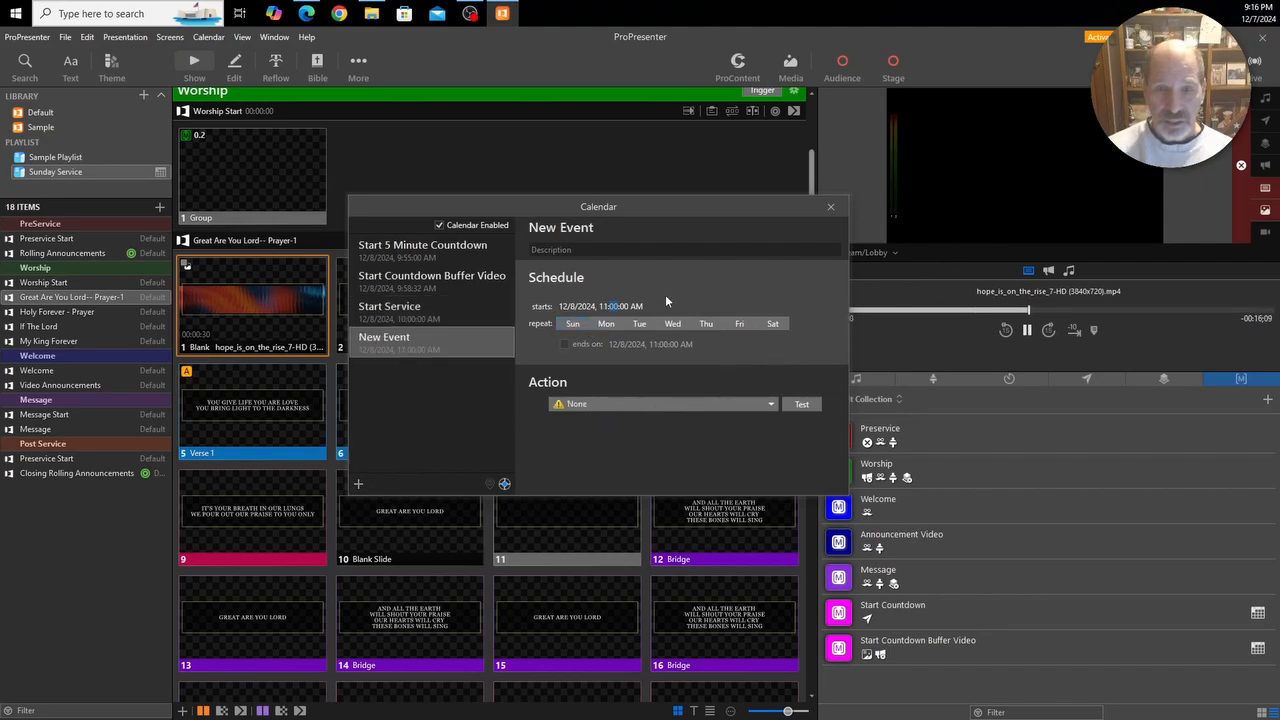
pyautogui.click(572, 306)
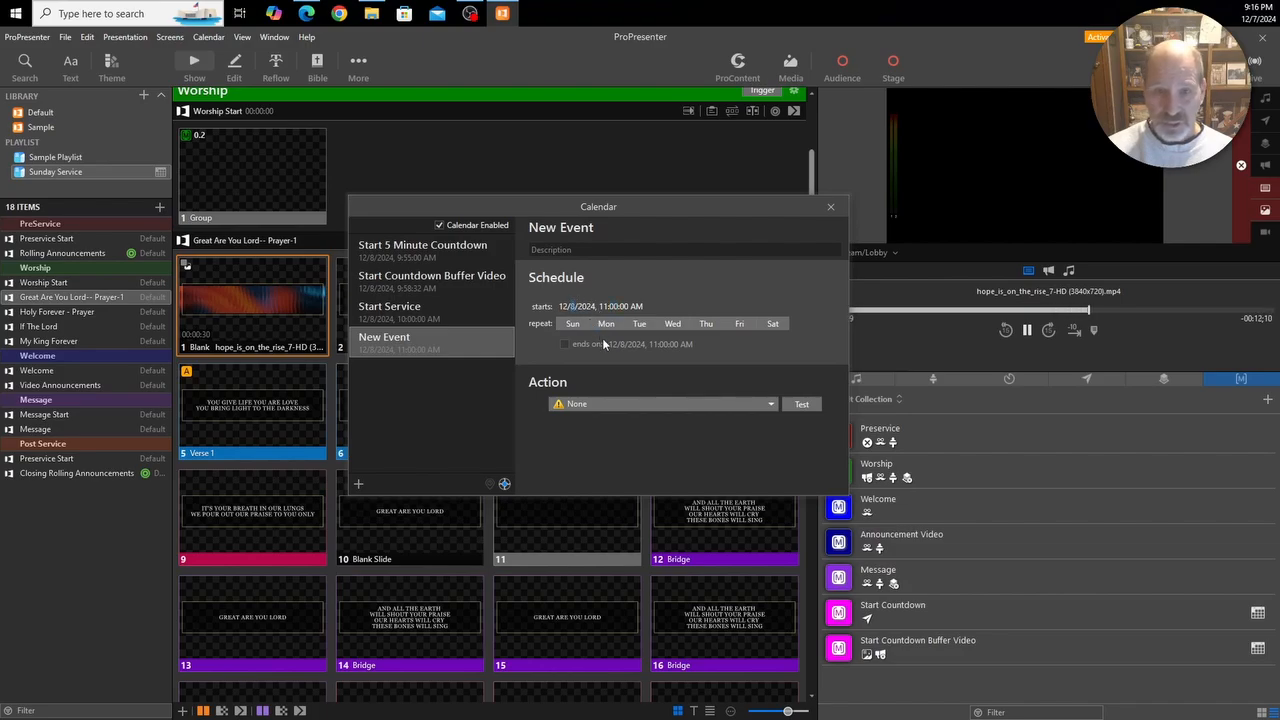
pyautogui.write('7')
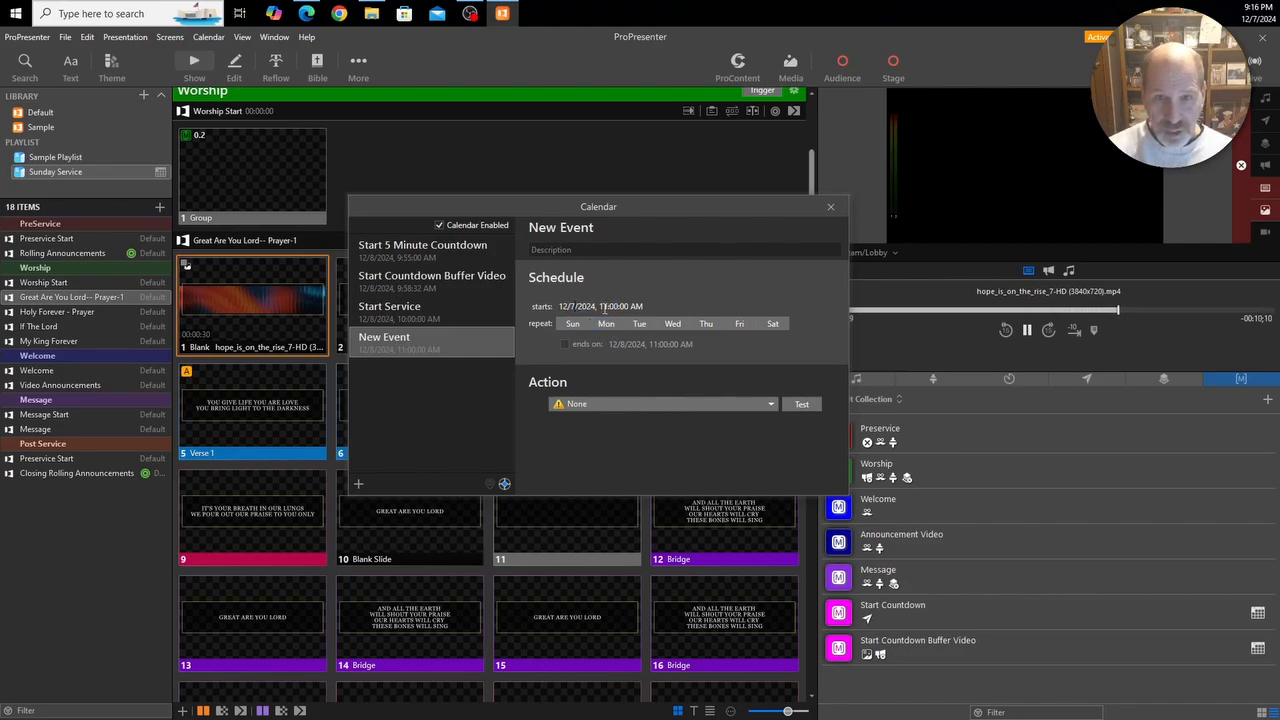
pyautogui.click(604, 307)
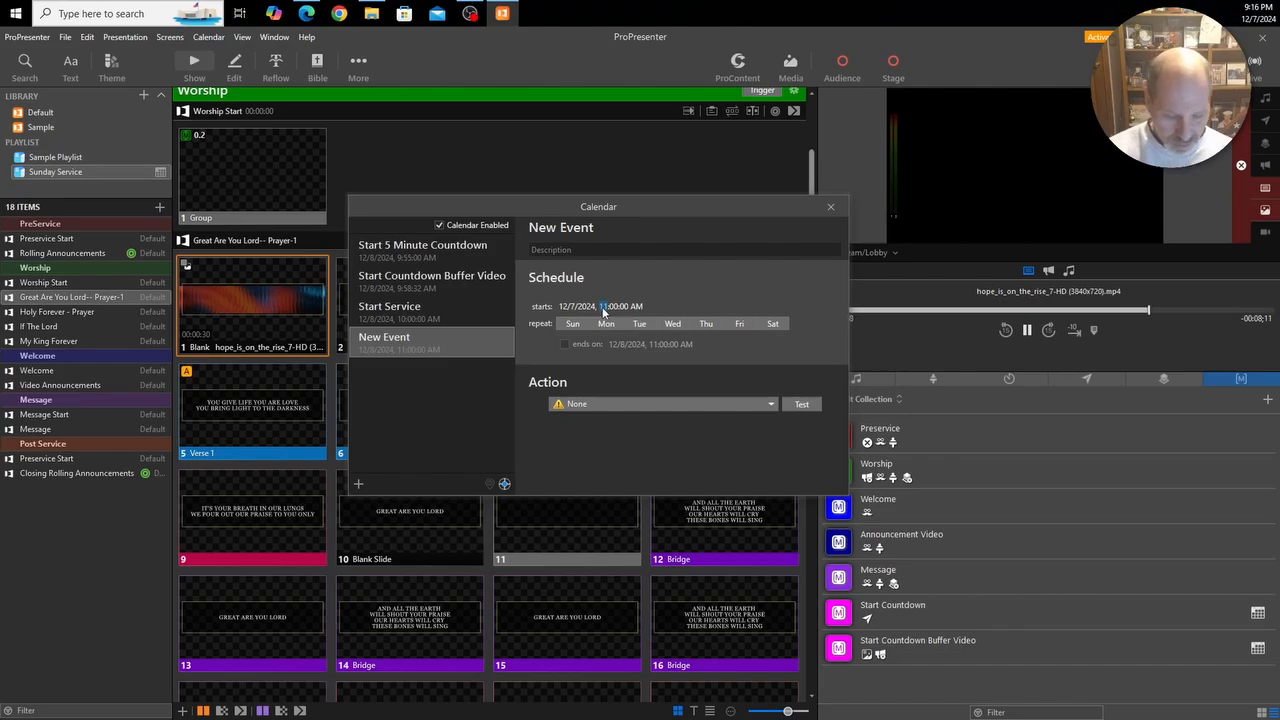
pyautogui.write('9:')
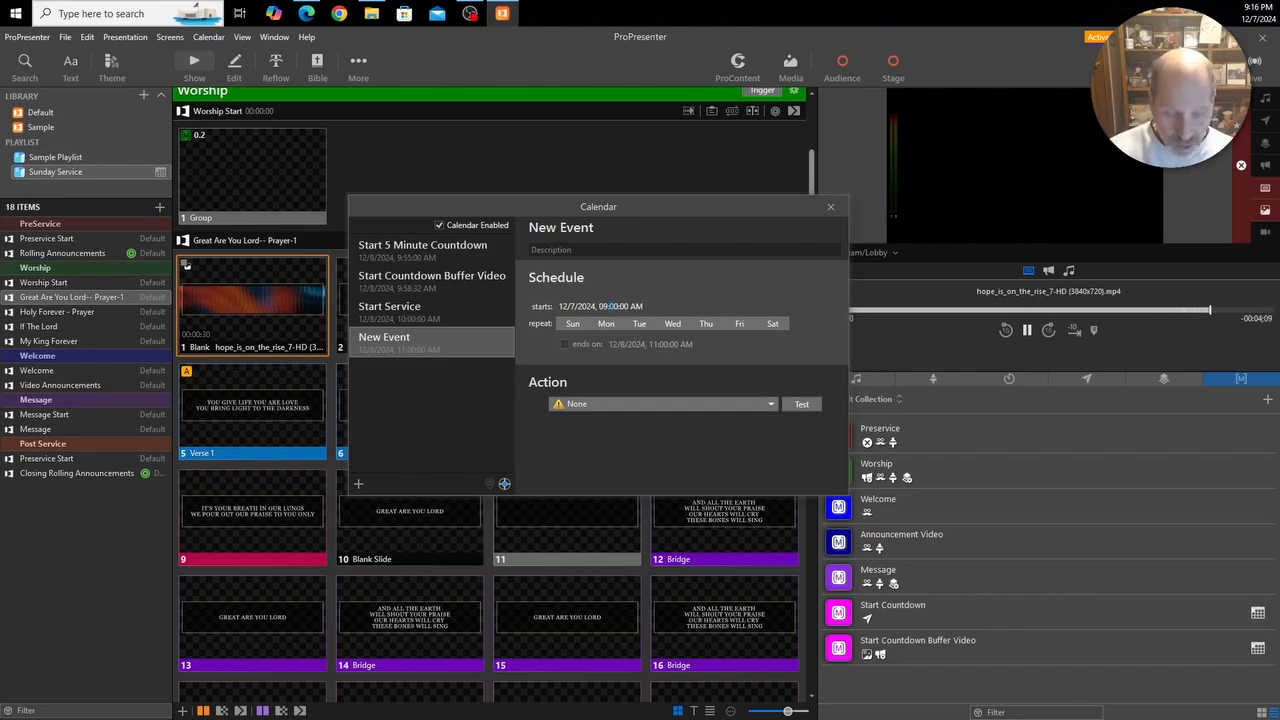
pyautogui.write('2')
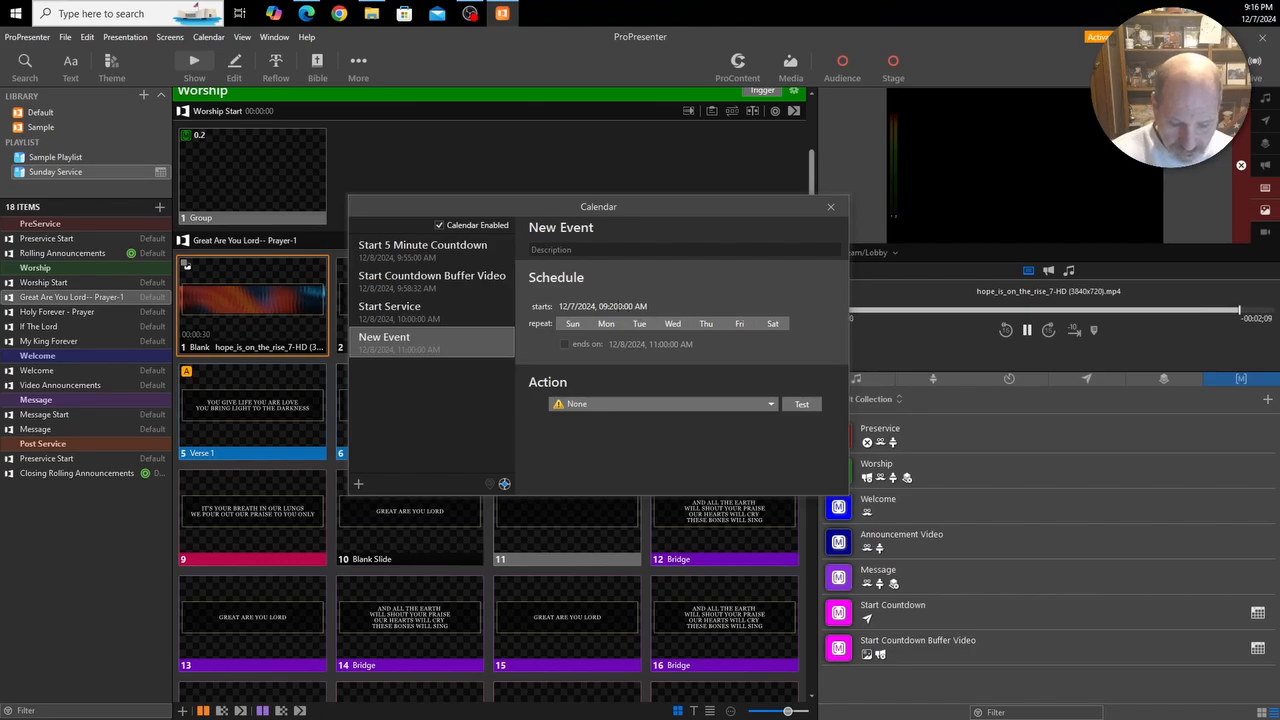
pyautogui.write('0')
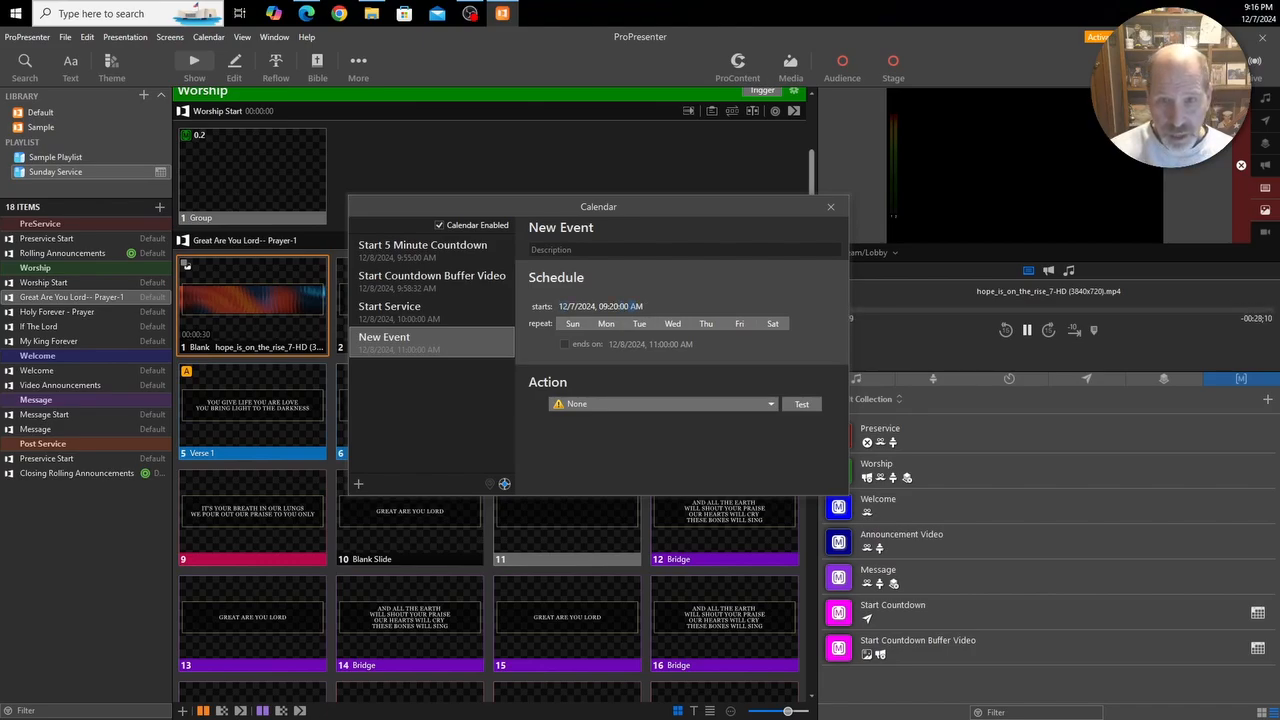
pyautogui.write('P')
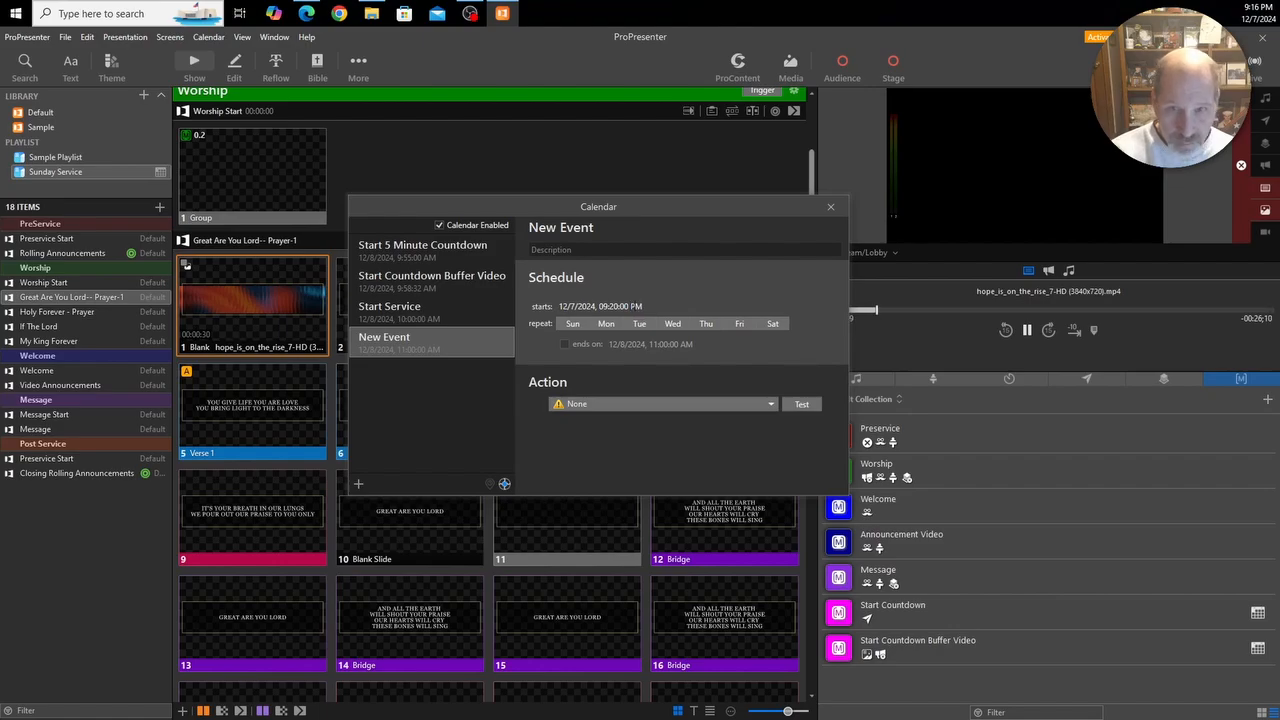
# Assign the Start Countdown macro from the Default Collection as the new event's action.
pyautogui.click(642, 406)
pyautogui.moveTo(630, 452)
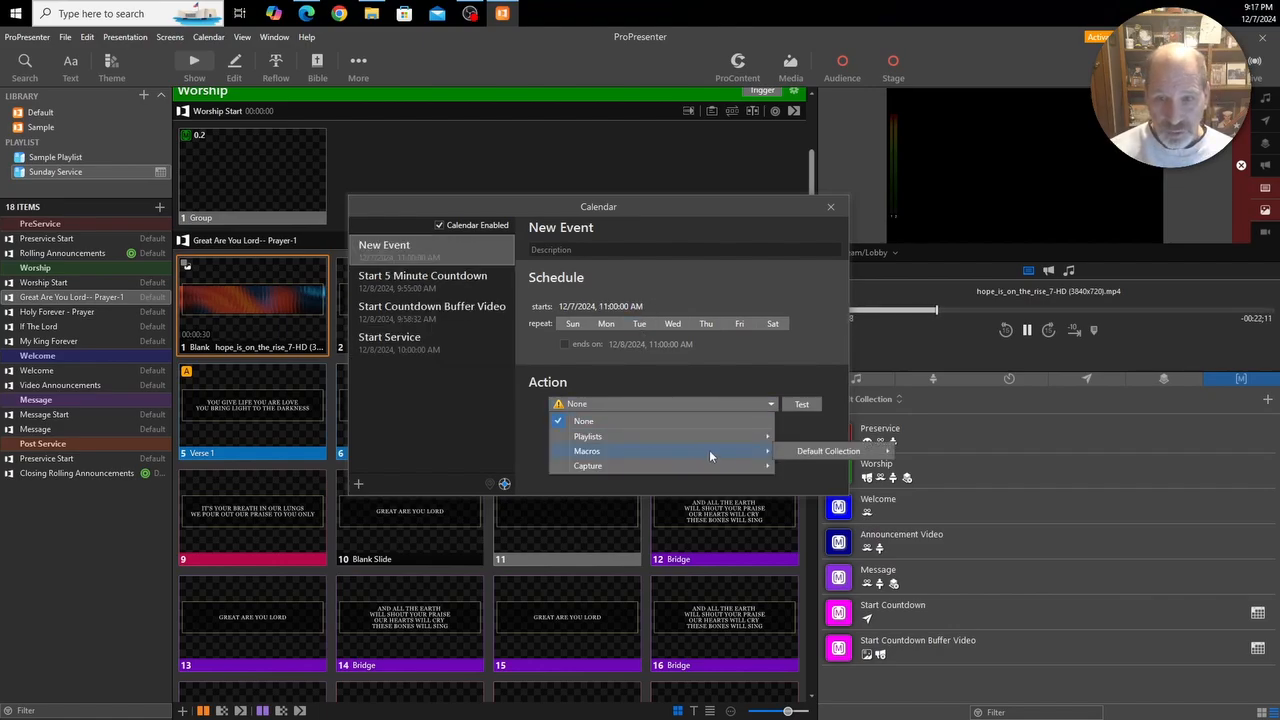
pyautogui.moveTo(840, 452)
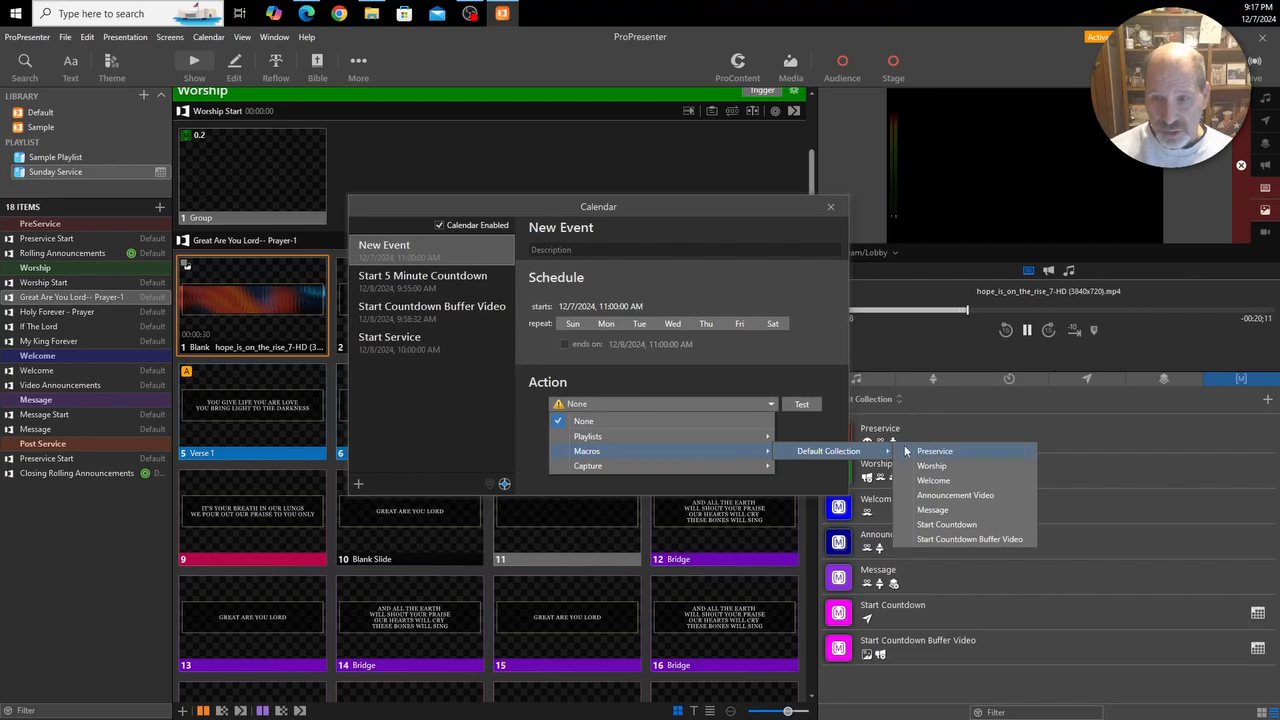
pyautogui.click(945, 525)
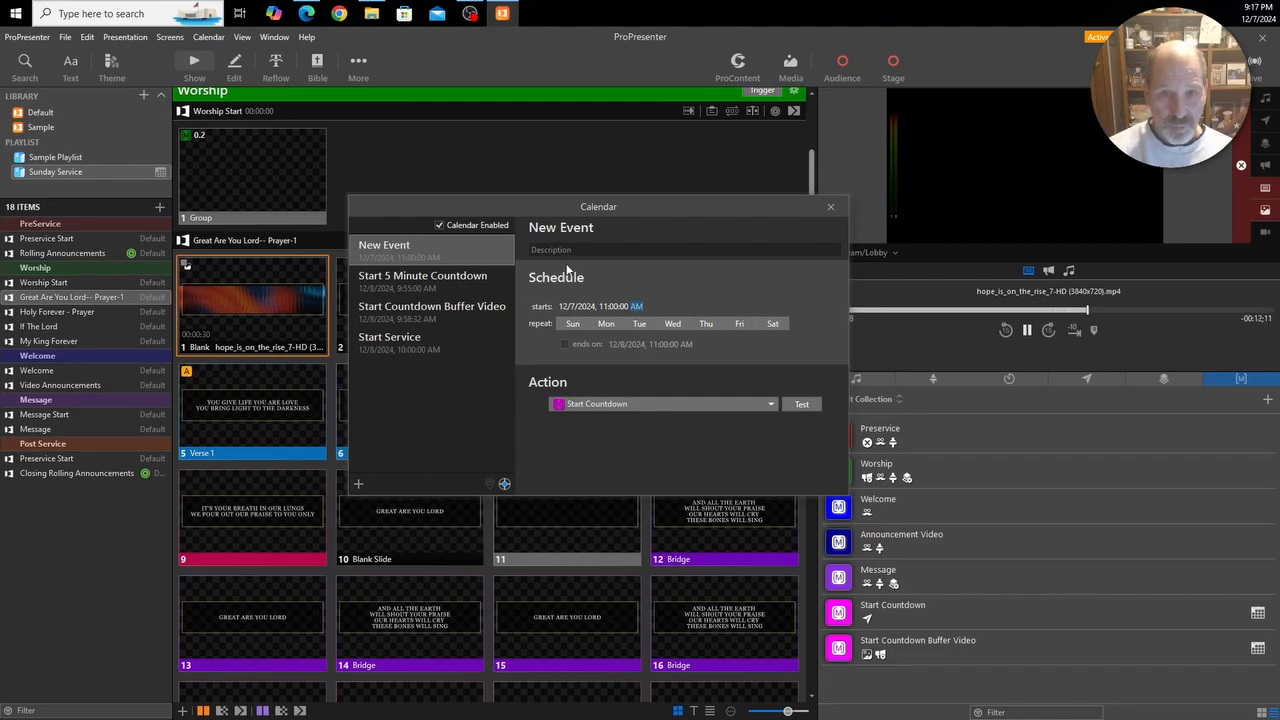
# Rename the new event with the Start Countdown action as "Start Countdown Test".
pyautogui.click(575, 230)
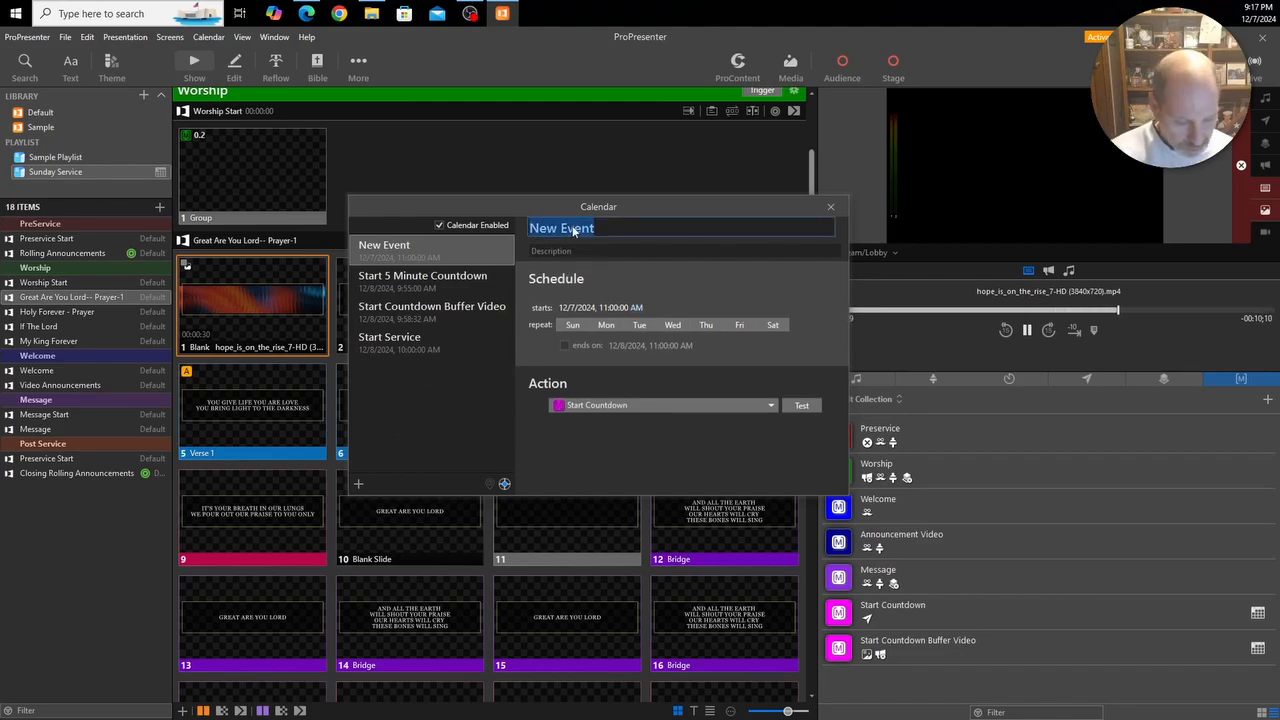
pyautogui.write('Start Coun')
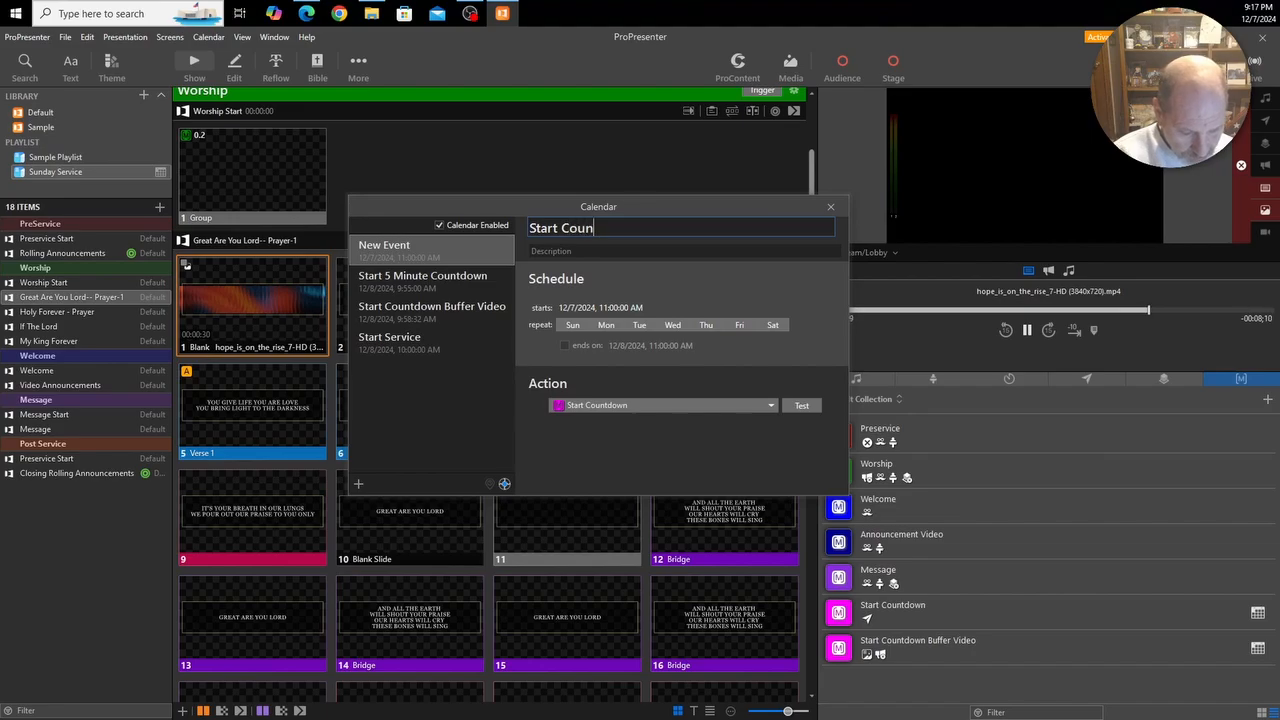
pyautogui.write('tdown Test')
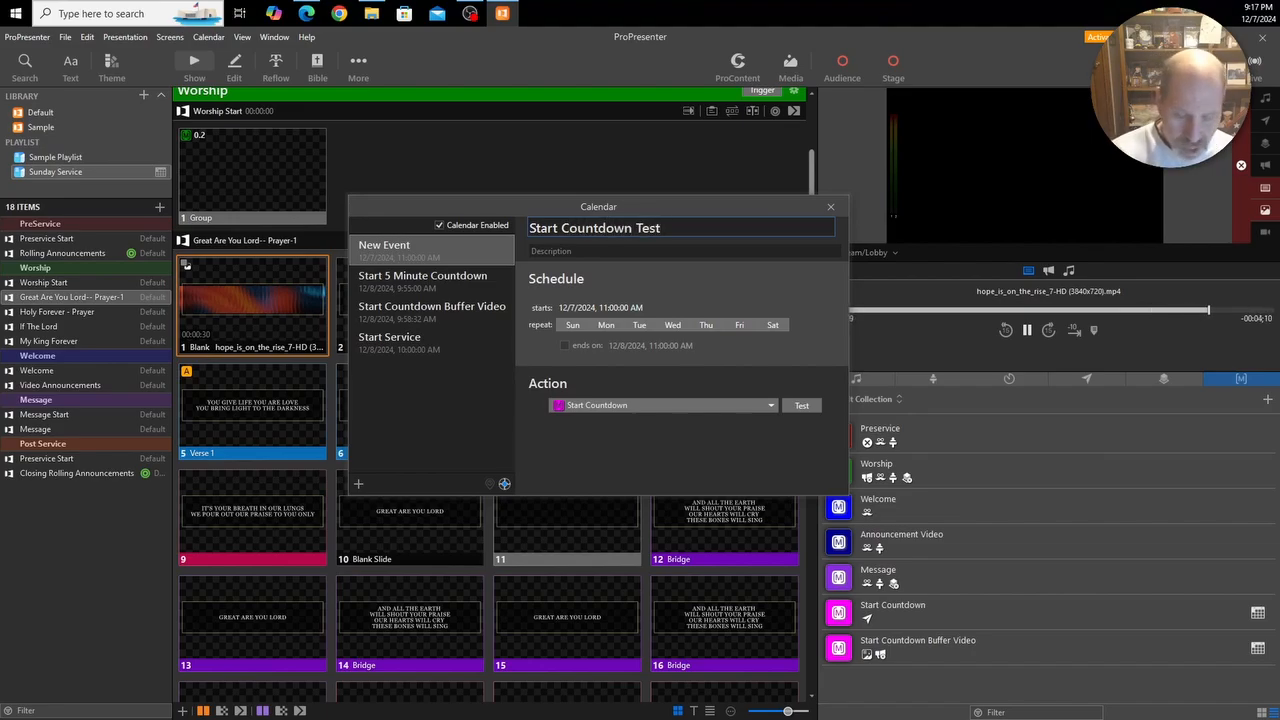
pyautogui.press('Return')
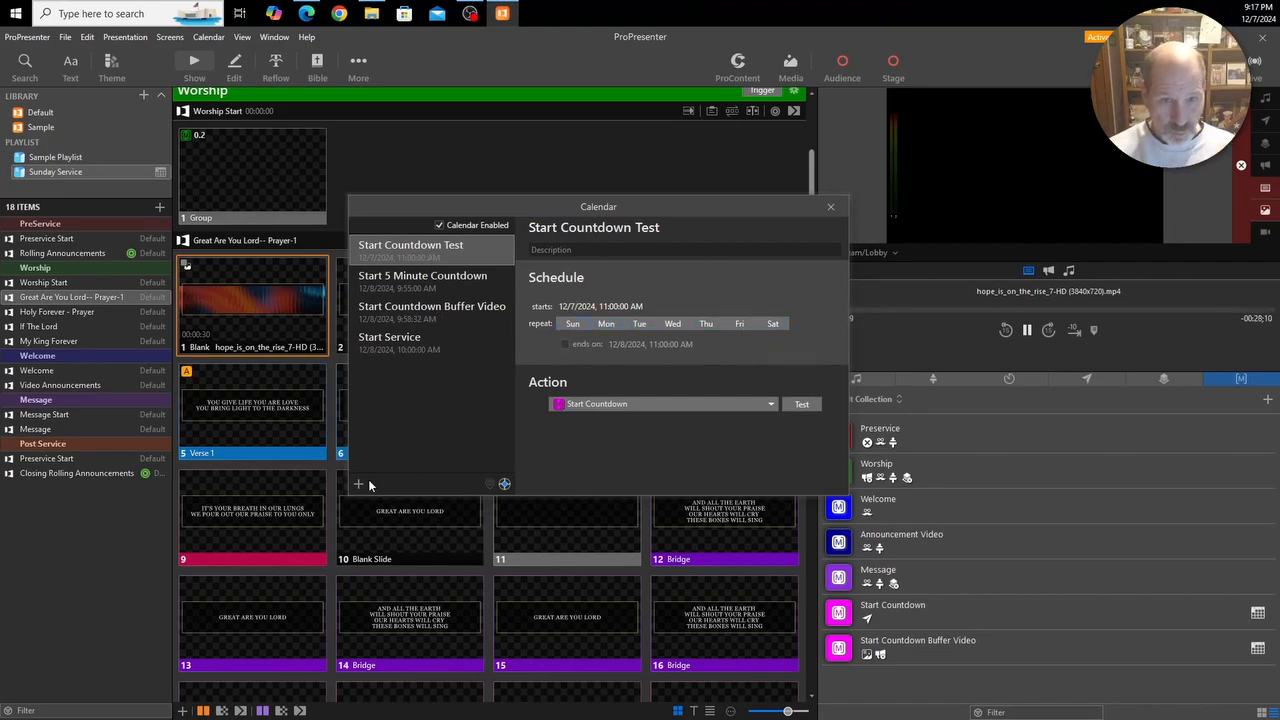
# Add another calendar event and name it "Video Test".
pyautogui.click(358, 484)
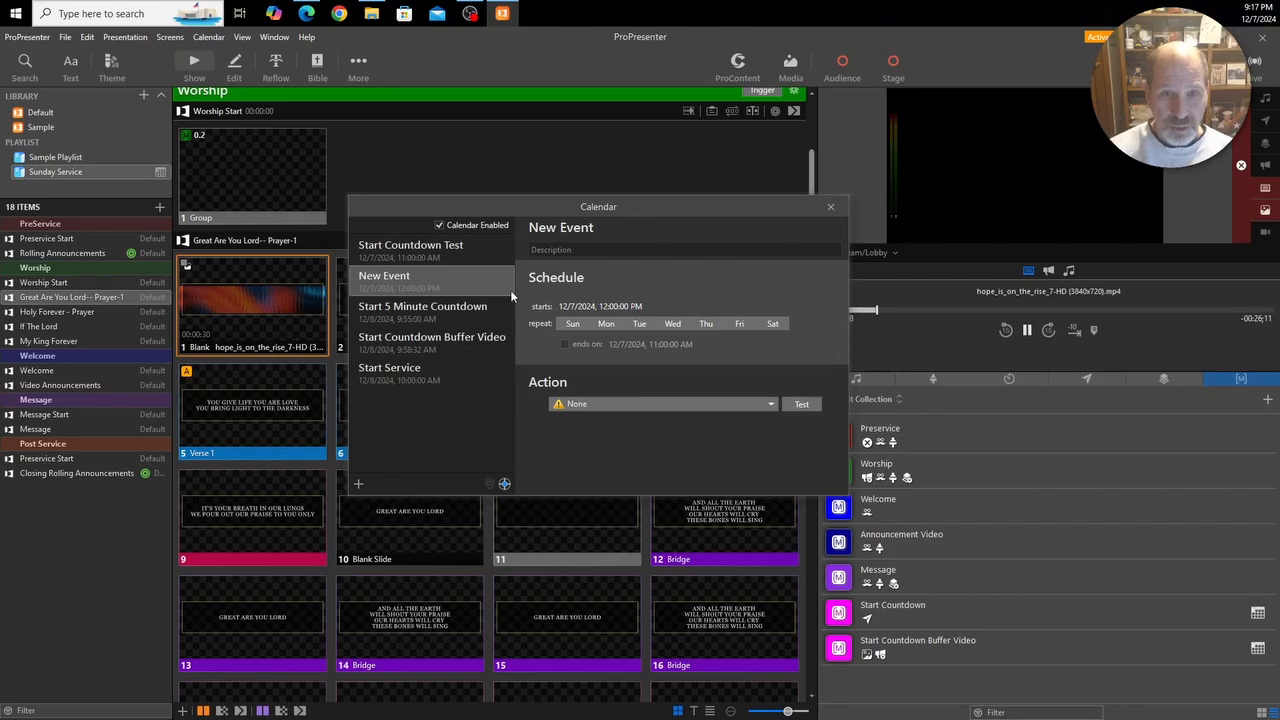
pyautogui.click(534, 228)
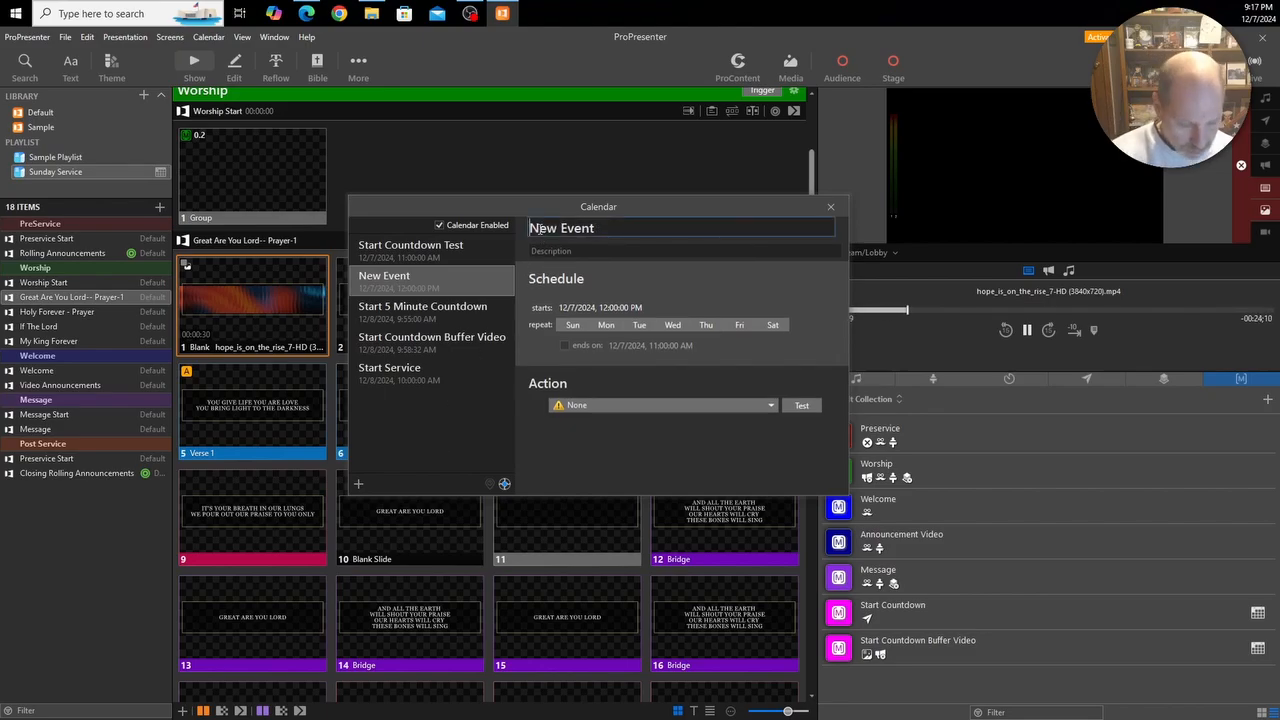
pyautogui.press('e')
pyautogui.press('o')
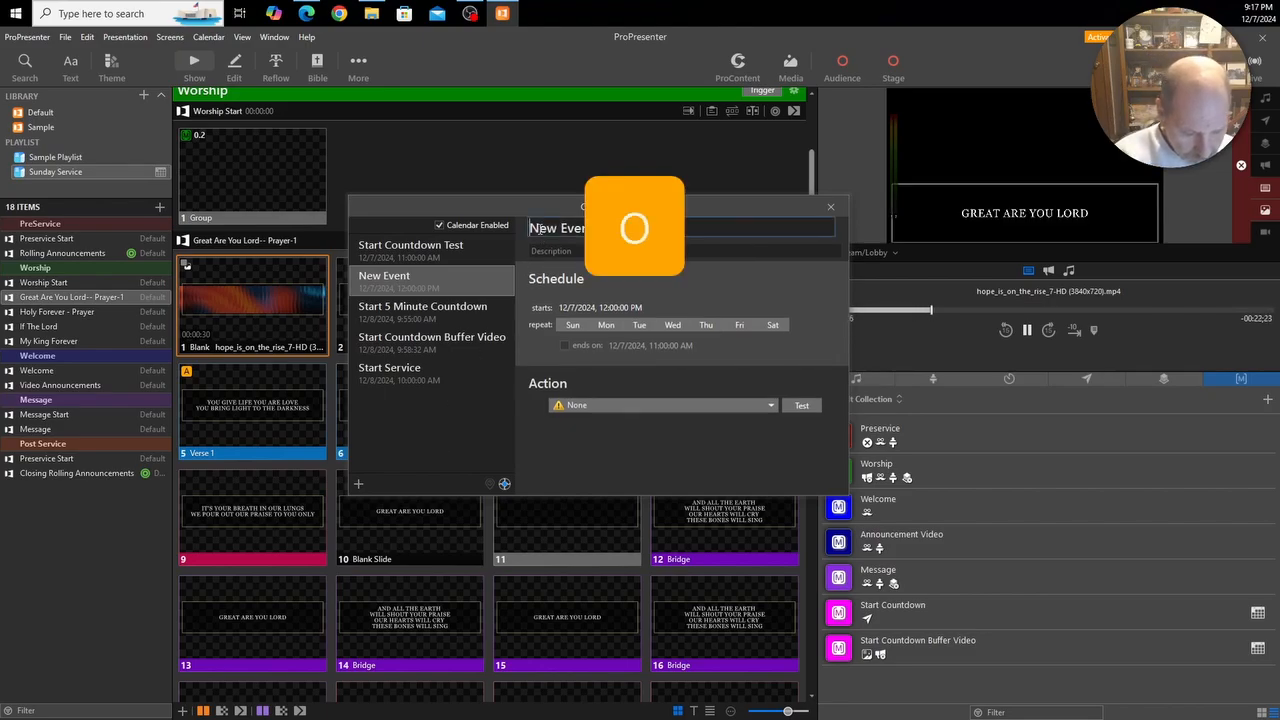
pyautogui.press('s')
pyautogui.press('t')
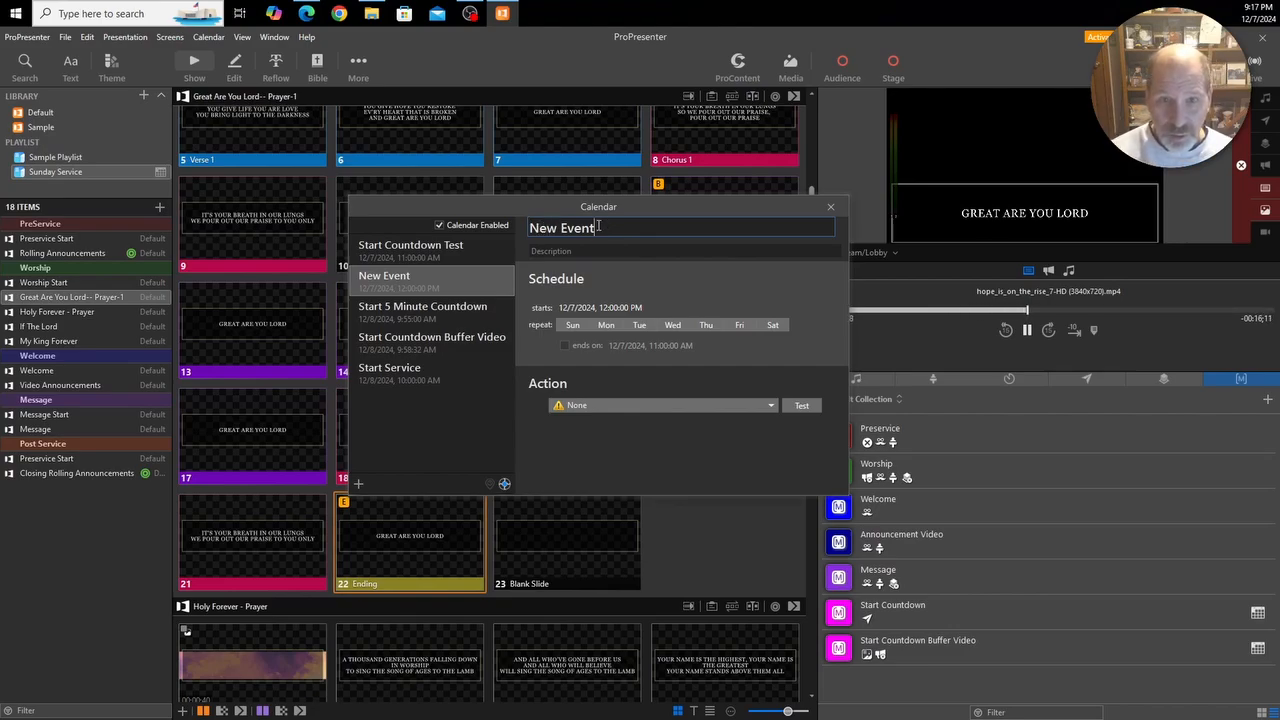
pyautogui.moveTo(597, 228); pyautogui.dragTo(535, 225)
pyautogui.write('Vid')
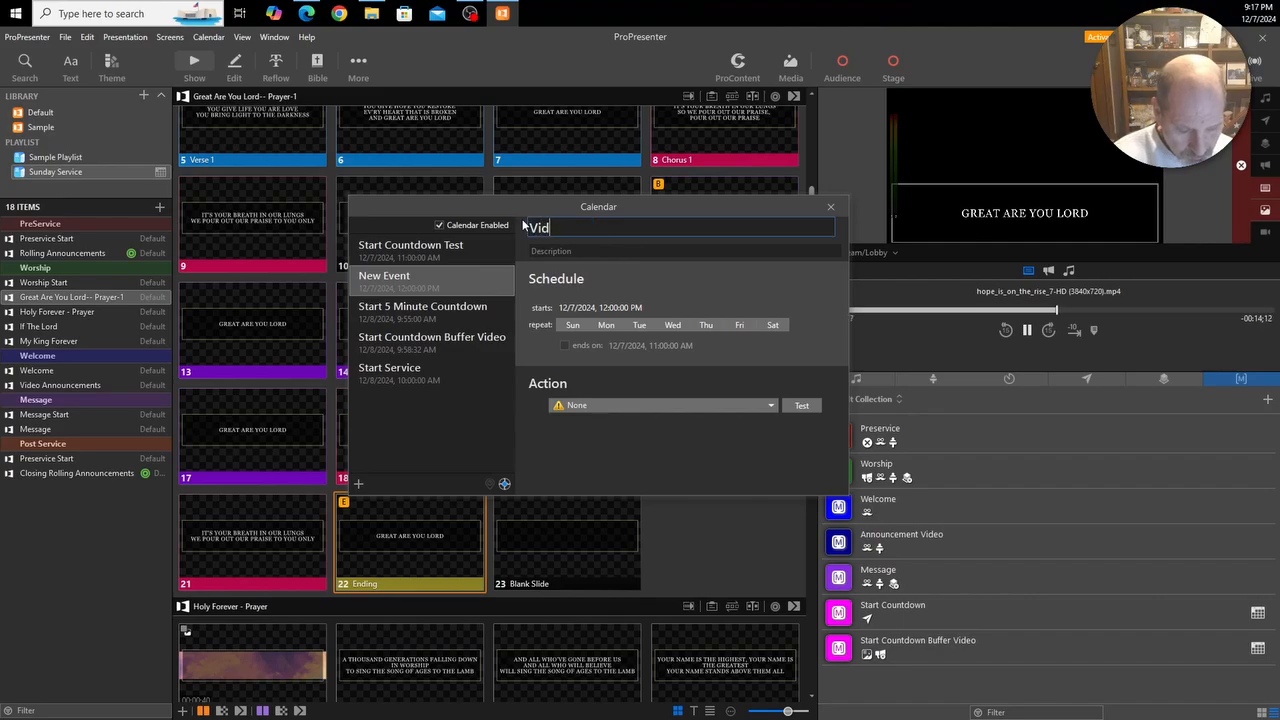
pyautogui.write('eo Test')
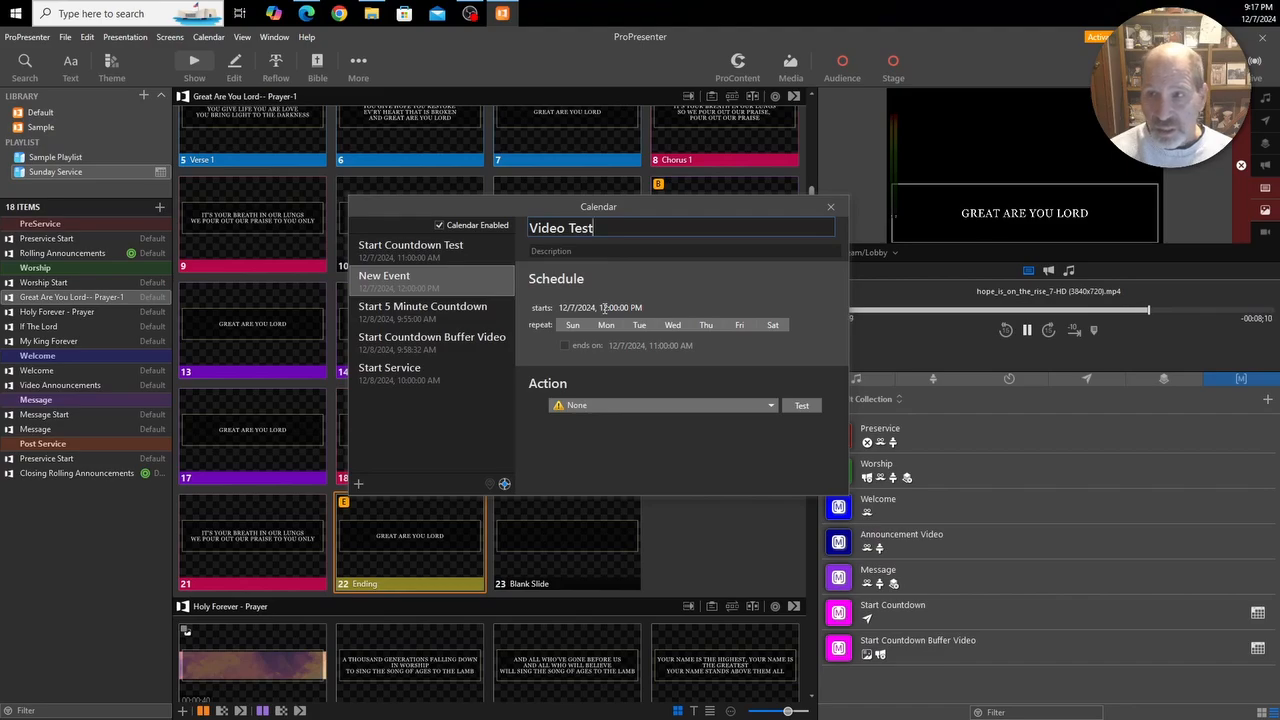
# Set the Video Test event's start time to 9:53:32 PM.
pyautogui.click(601, 307)
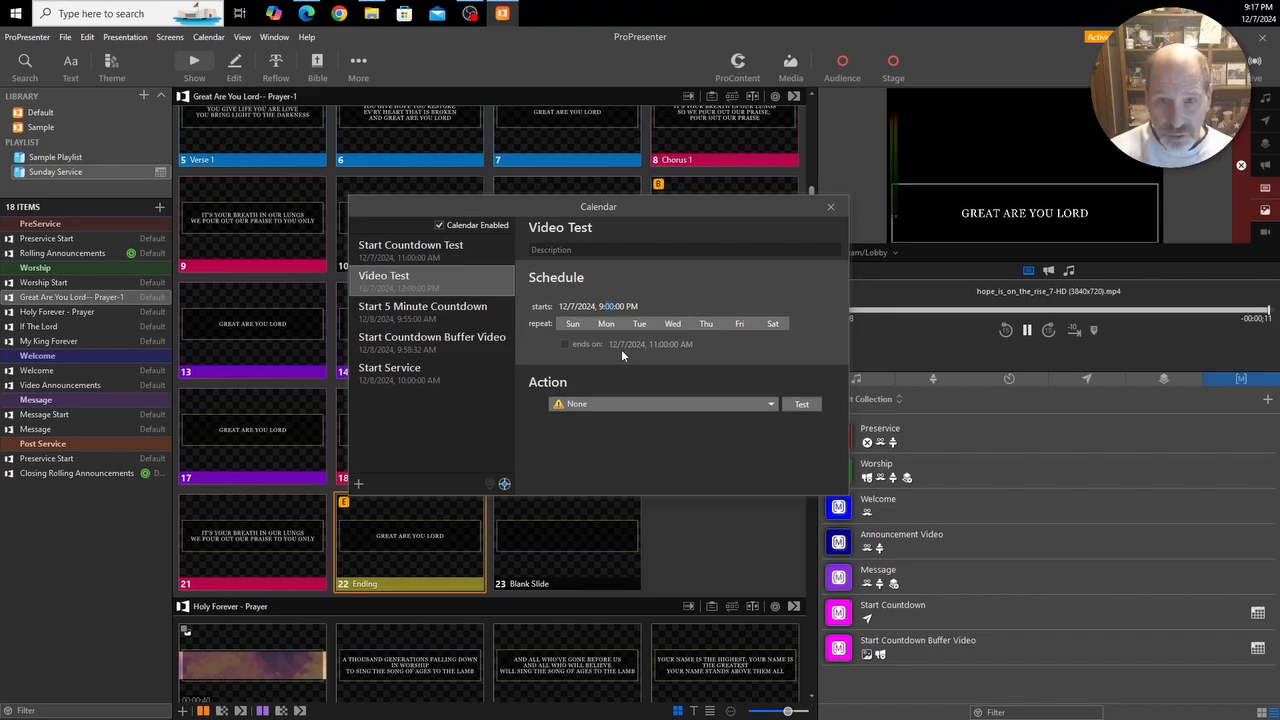
pyautogui.write('53:')
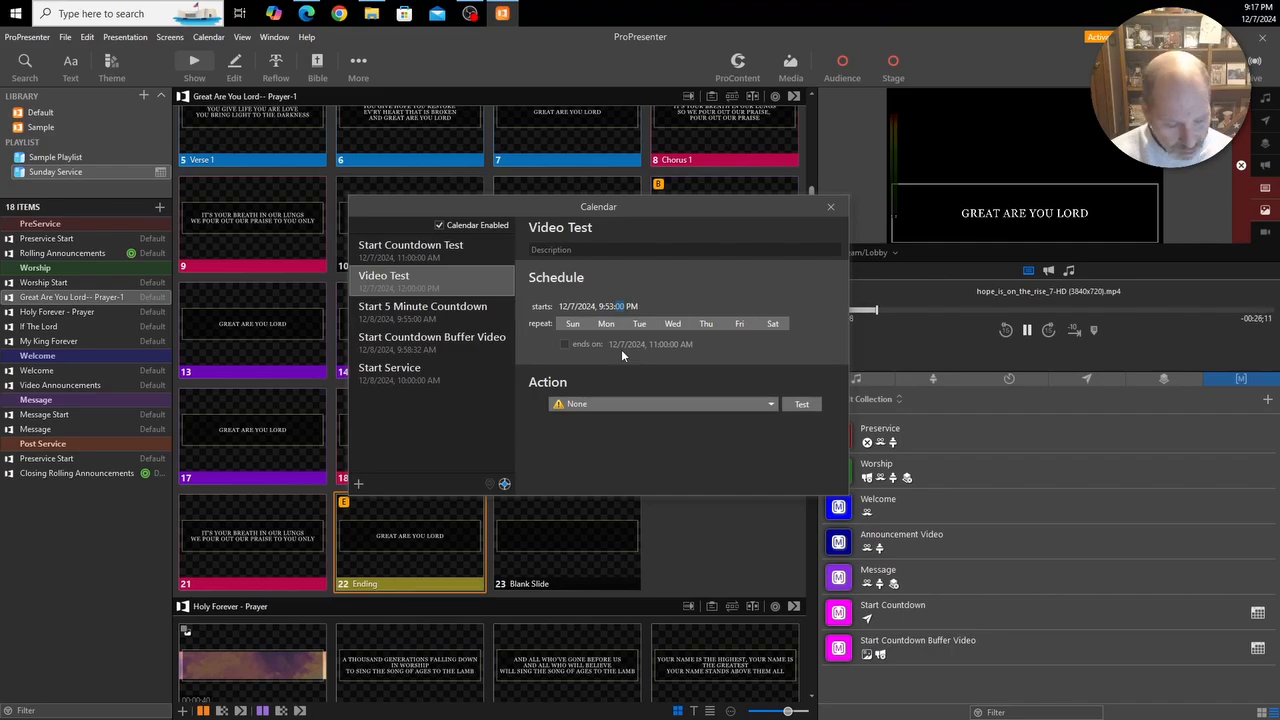
pyautogui.write('32')
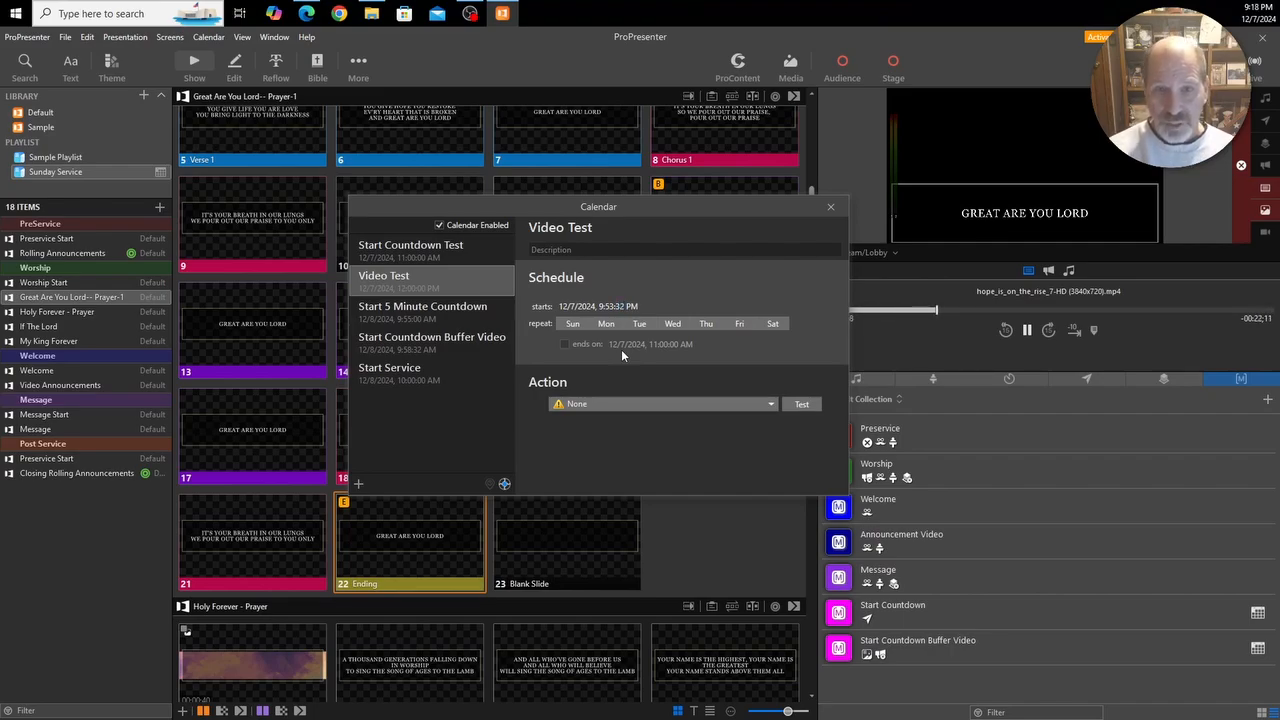
# Assign the Start Countdown Buffer Video macro from the Default Collection as the Video Test event's action.
pyautogui.click(605, 401)
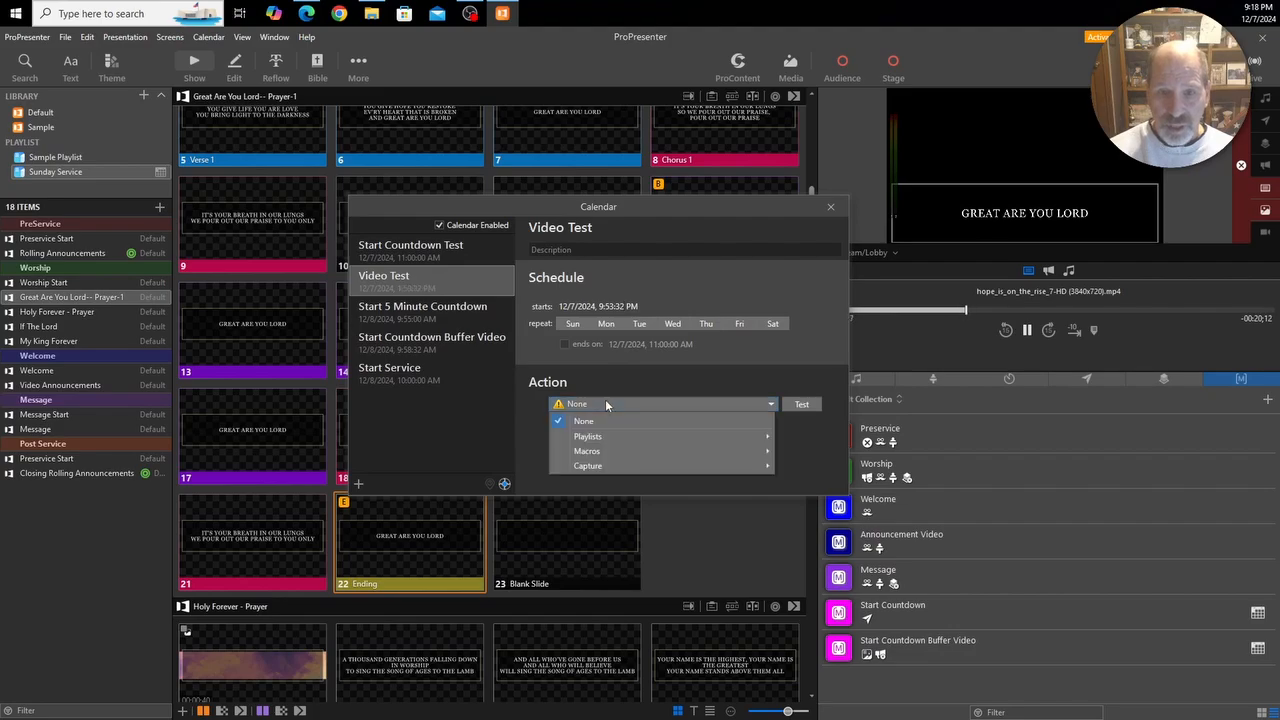
pyautogui.moveTo(598, 451)
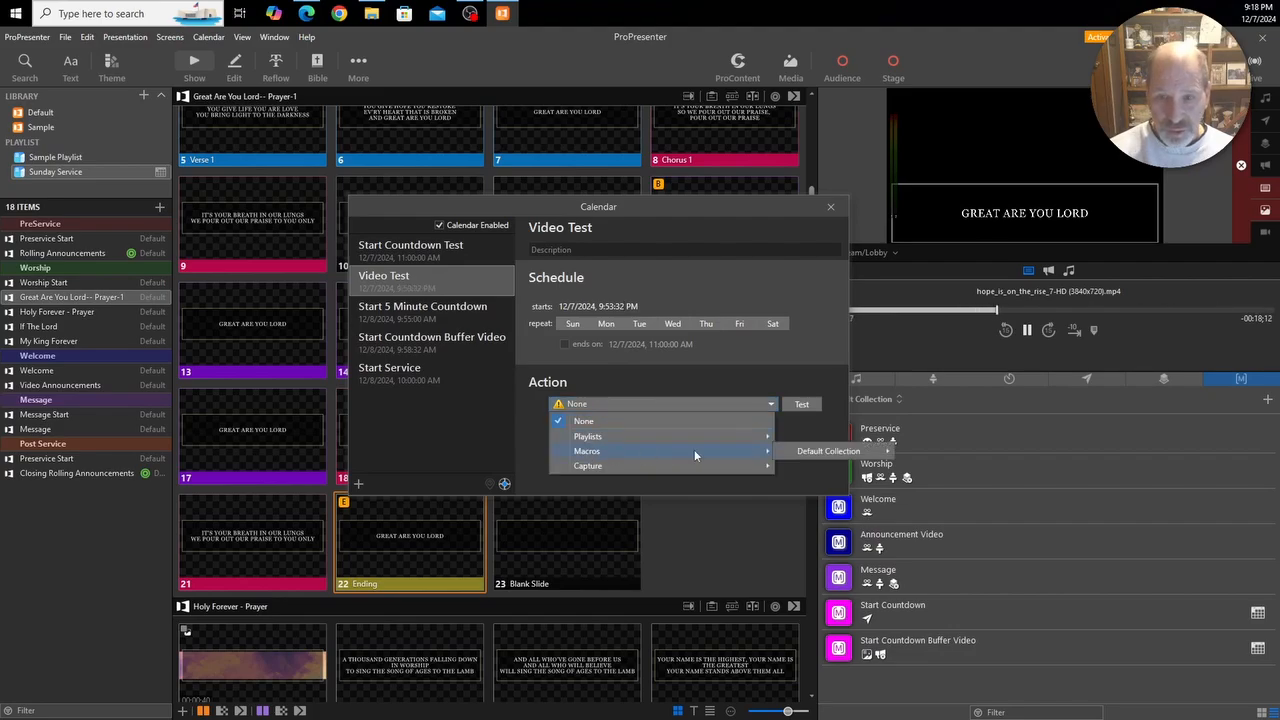
pyautogui.moveTo(800, 452)
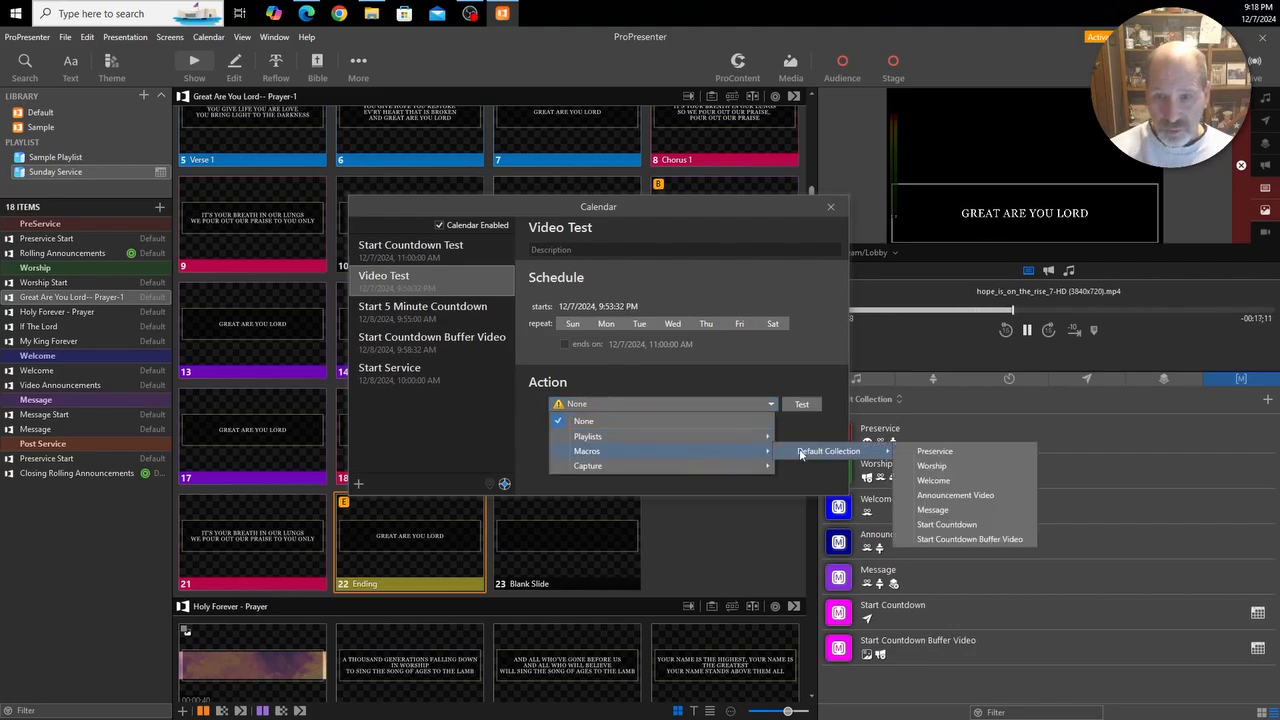
pyautogui.click(931, 541)
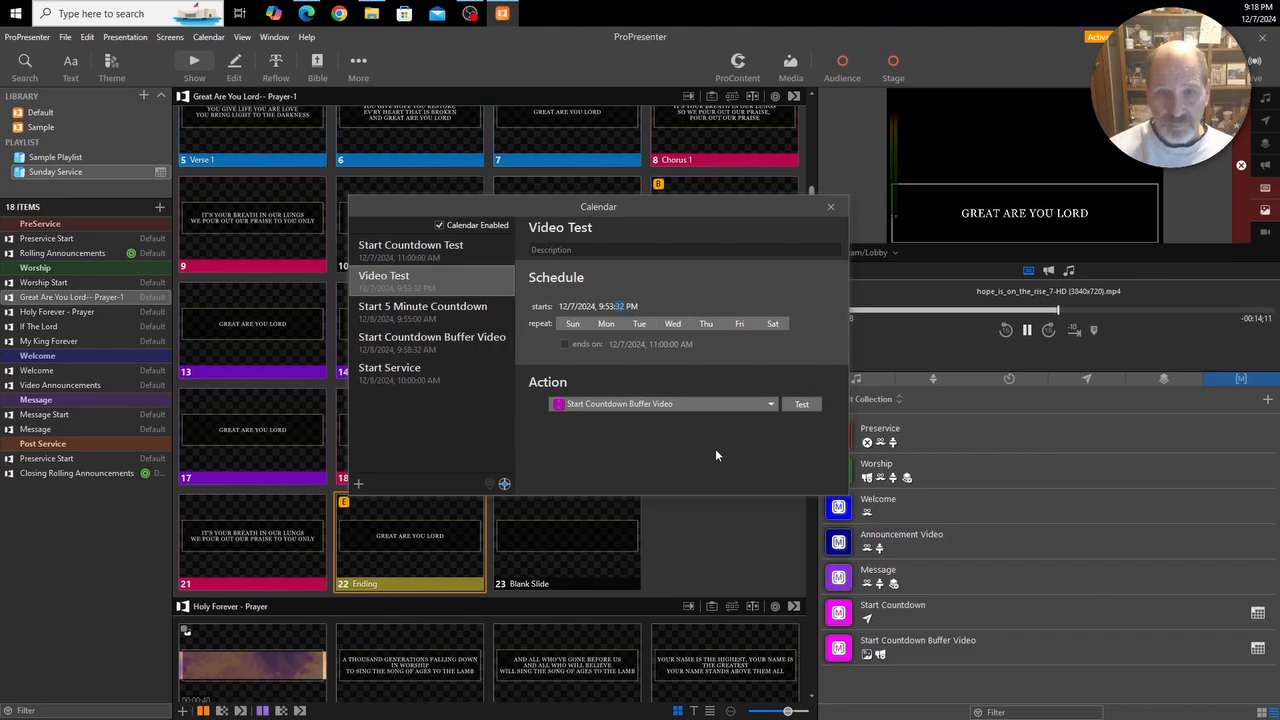
pyautogui.click(426, 280)
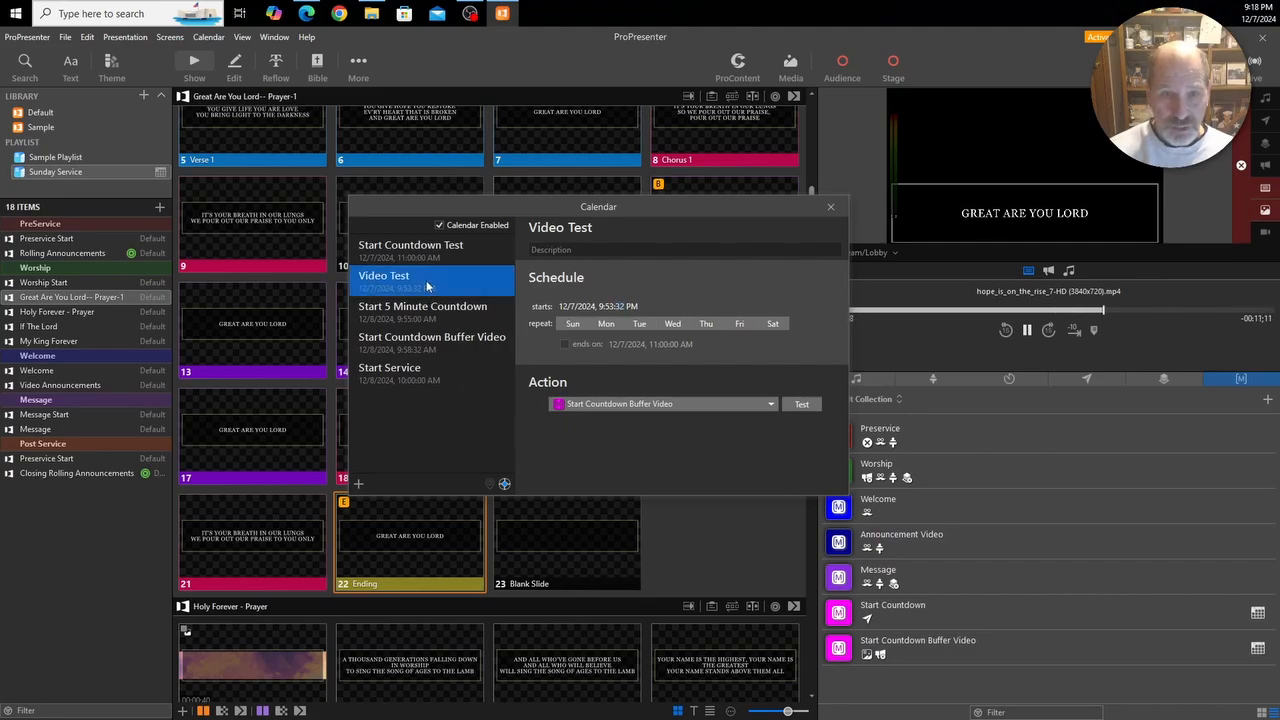
# Add a third test event to the calendar and name it "Service Test".
pyautogui.click(358, 484)
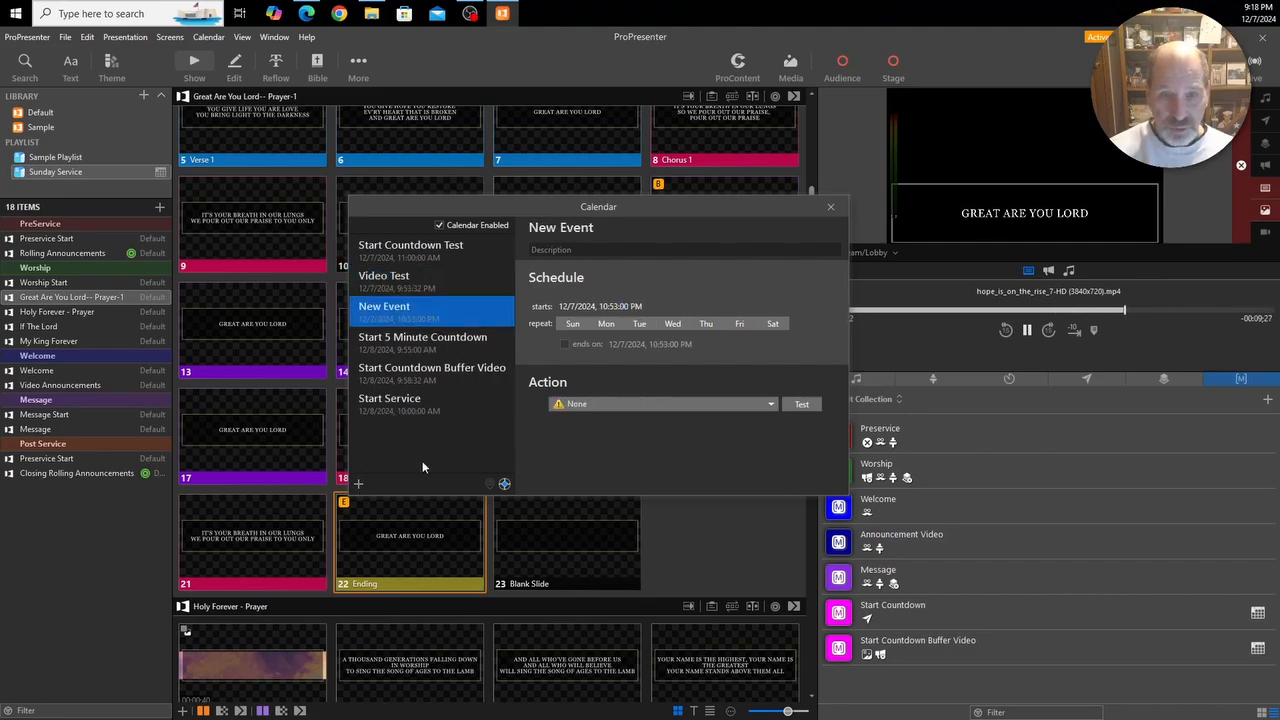
pyautogui.click(550, 228)
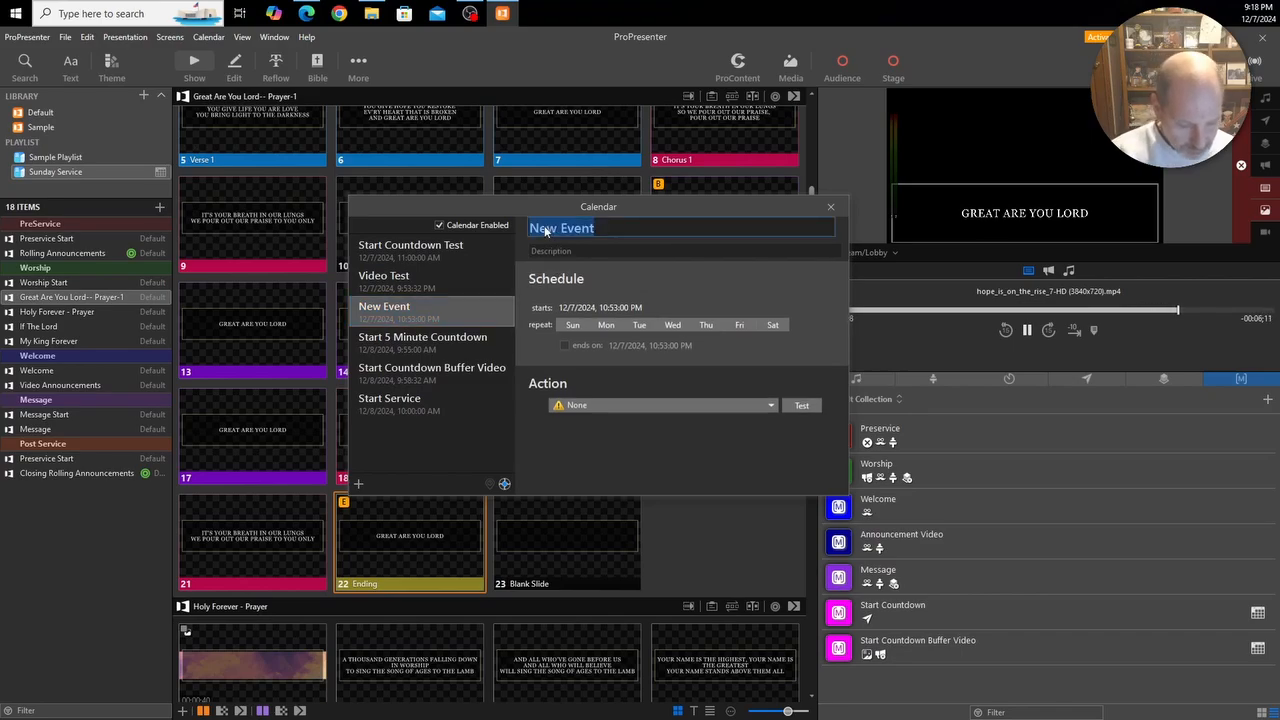
pyautogui.write('Service ')
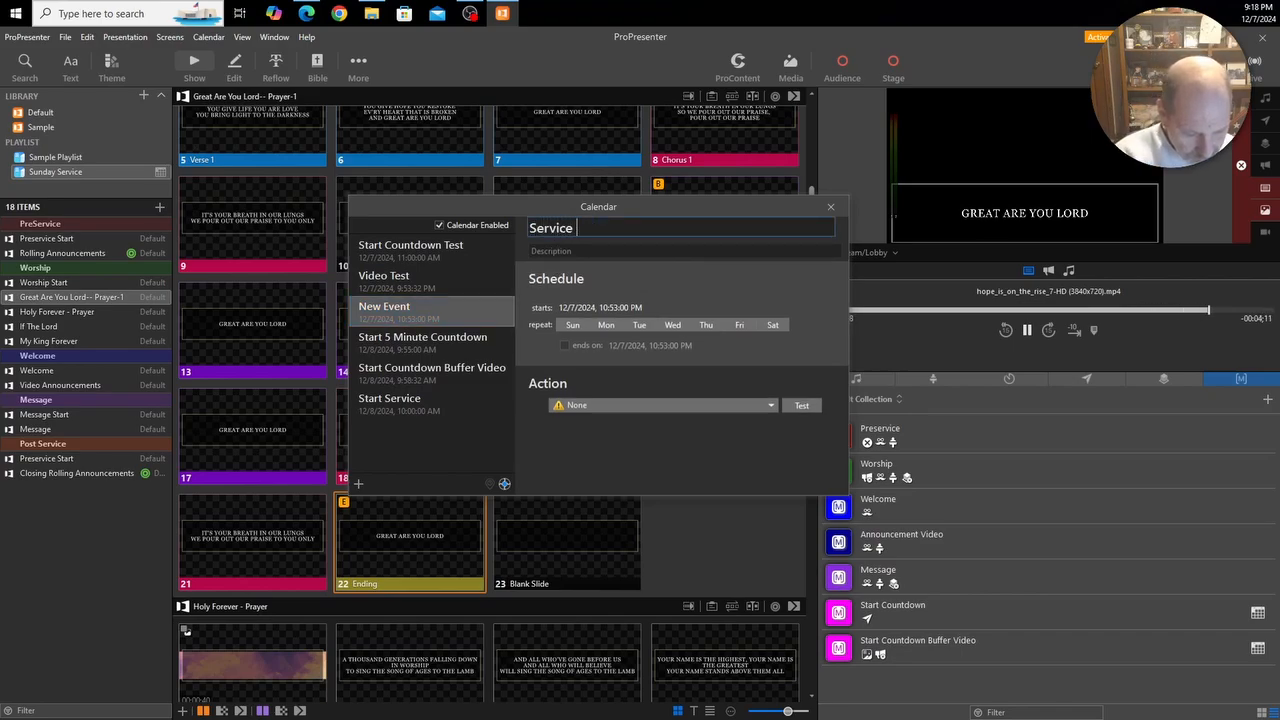
pyautogui.write('Test')
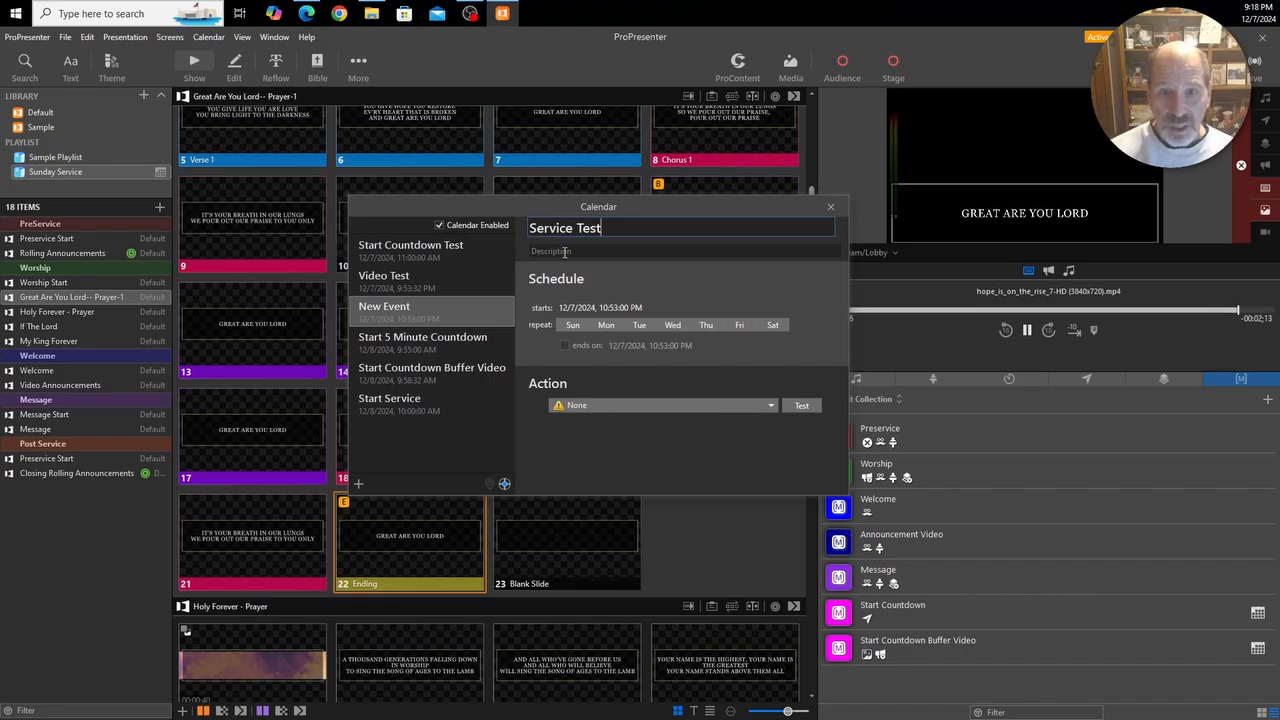
# Set the Service Test event's start time to 9:55:00 PM.
pyautogui.click(604, 307)
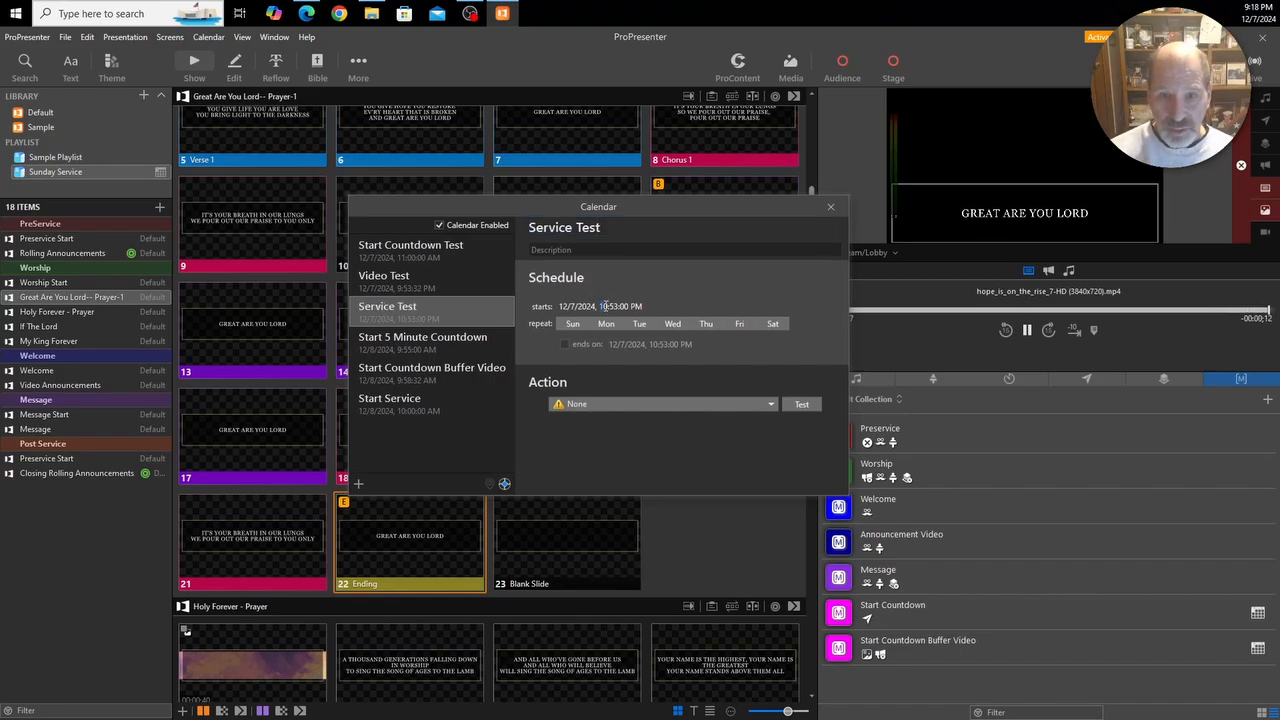
pyautogui.write('09')
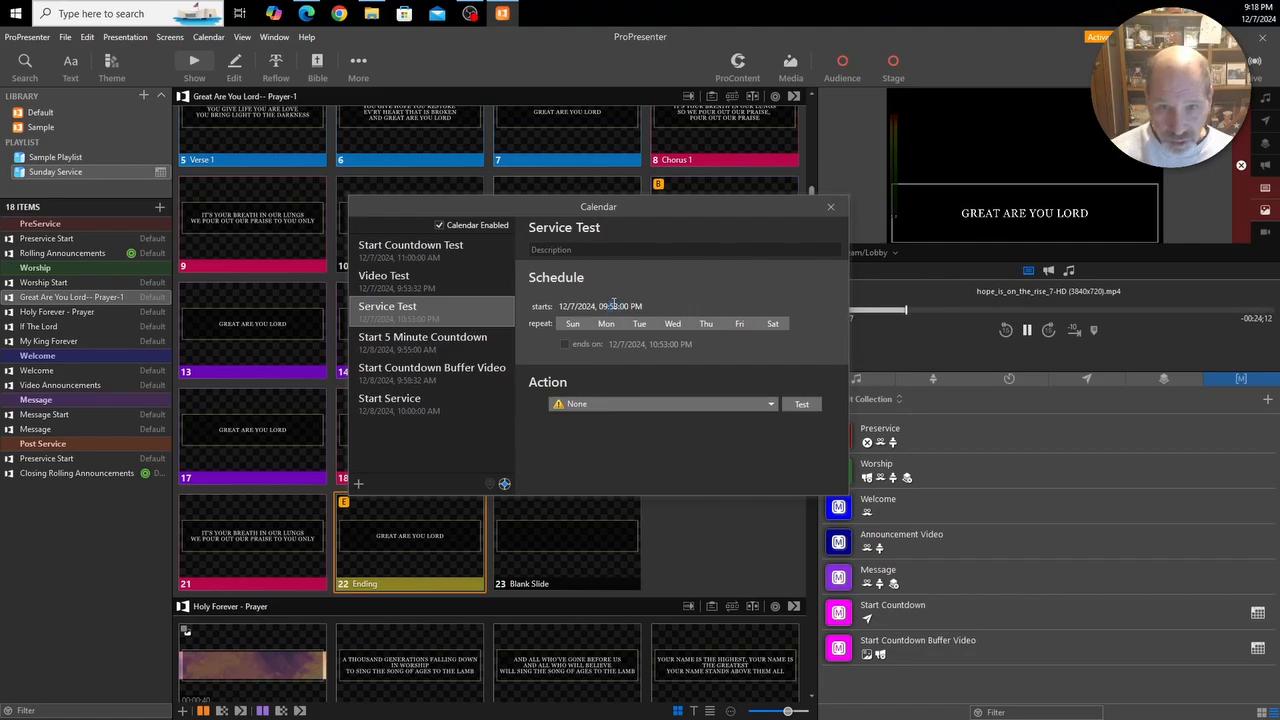
pyautogui.press('BackSpace')
pyautogui.write('55')
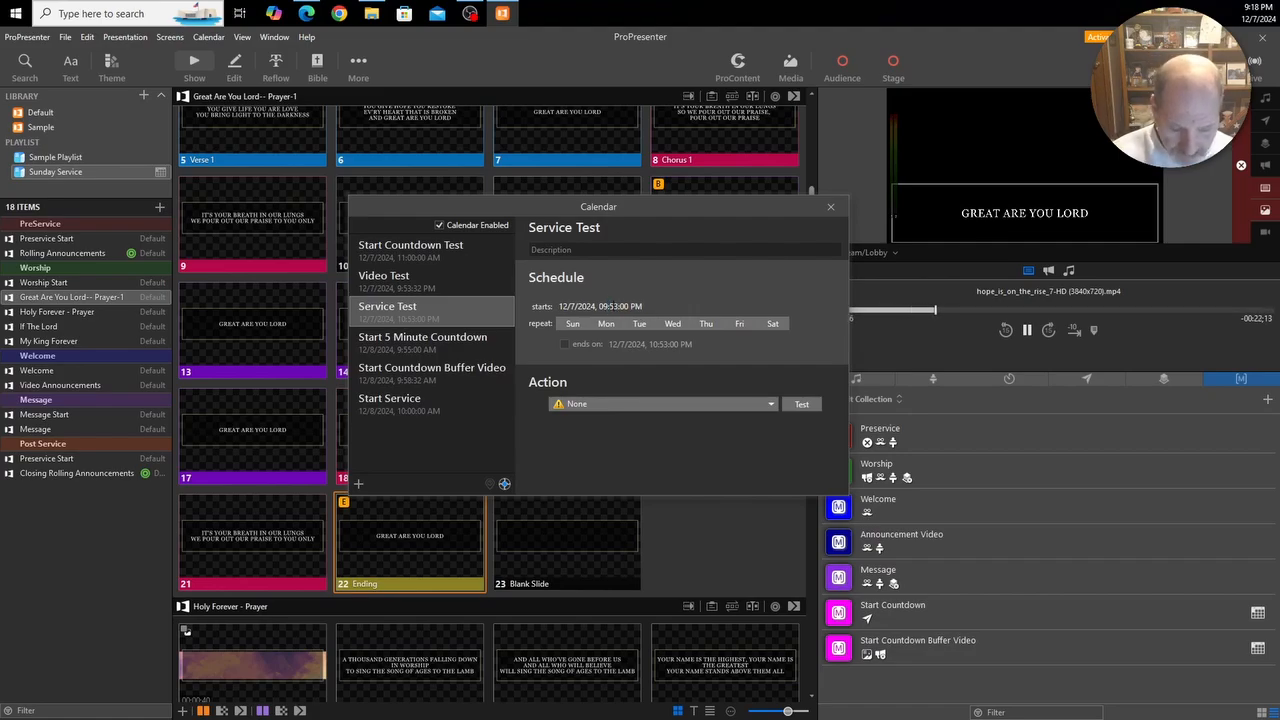
pyautogui.press('Delete')
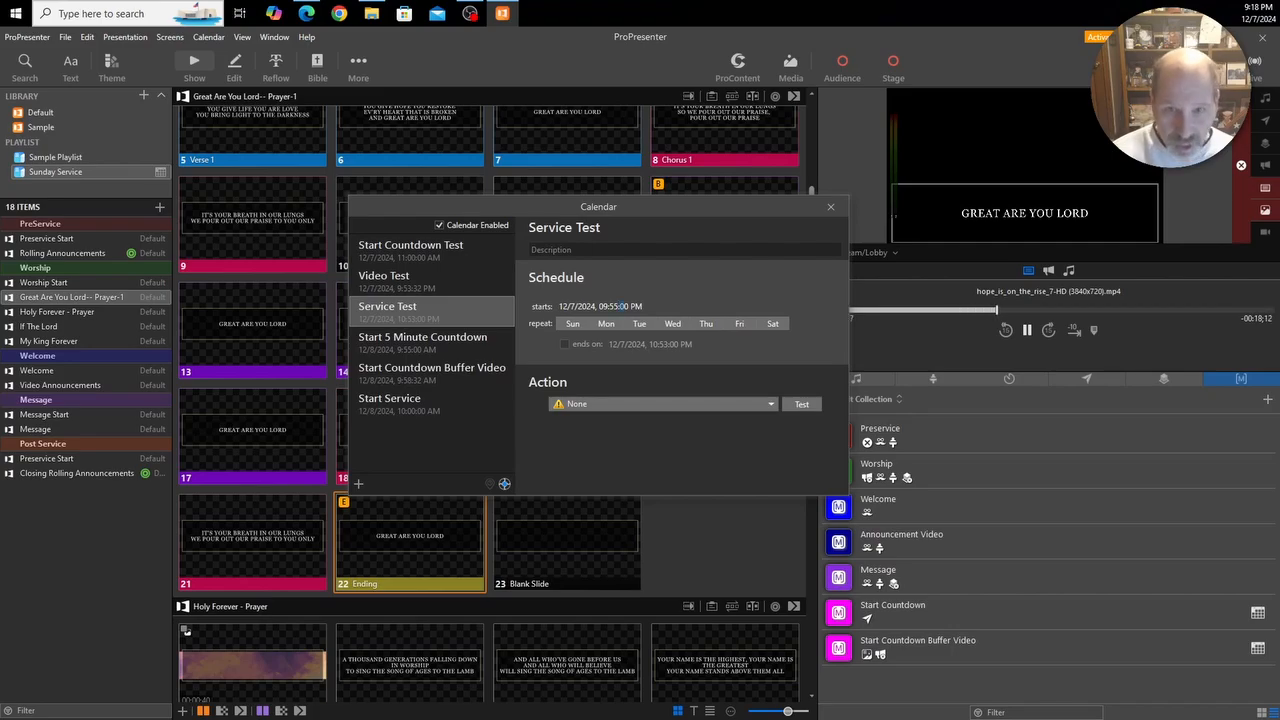
# Assign Worship Start from the Sunday Service playlist as the Service Test event's action and close the calendar.
pyautogui.click(610, 403)
pyautogui.moveTo(594, 443)
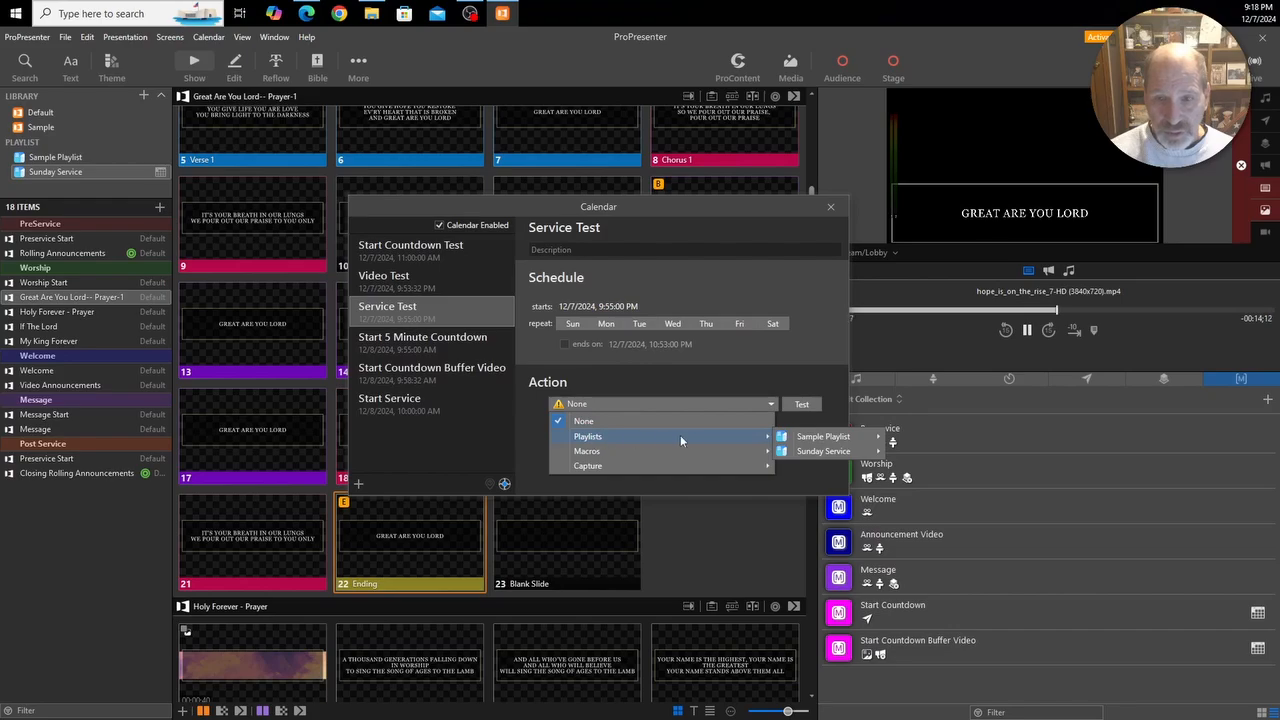
pyautogui.moveTo(805, 453)
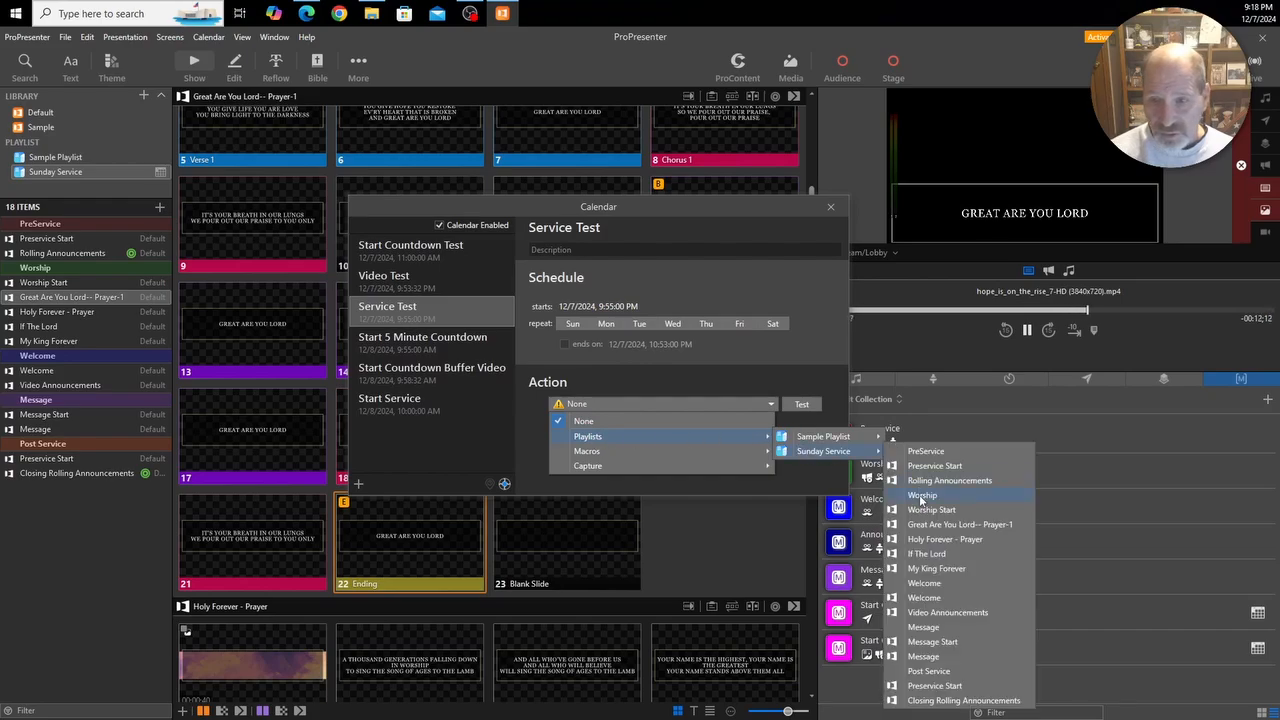
pyautogui.click(920, 510)
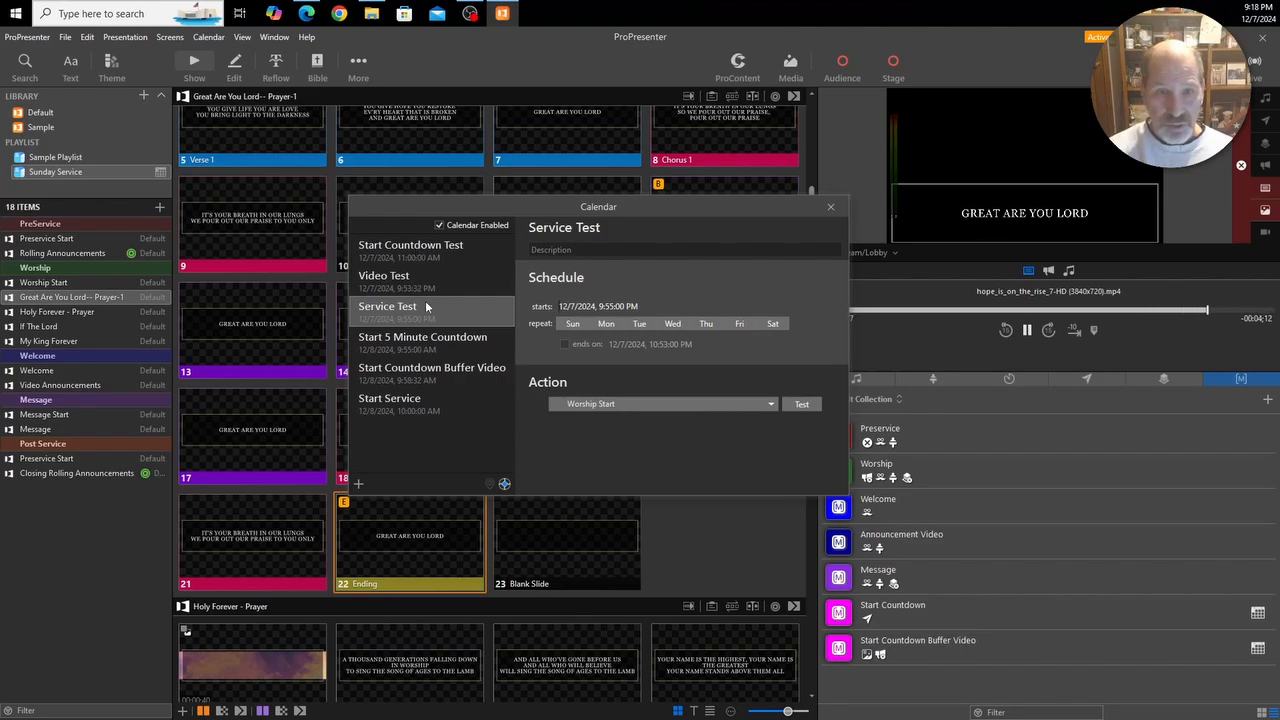
pyautogui.click(829, 209)
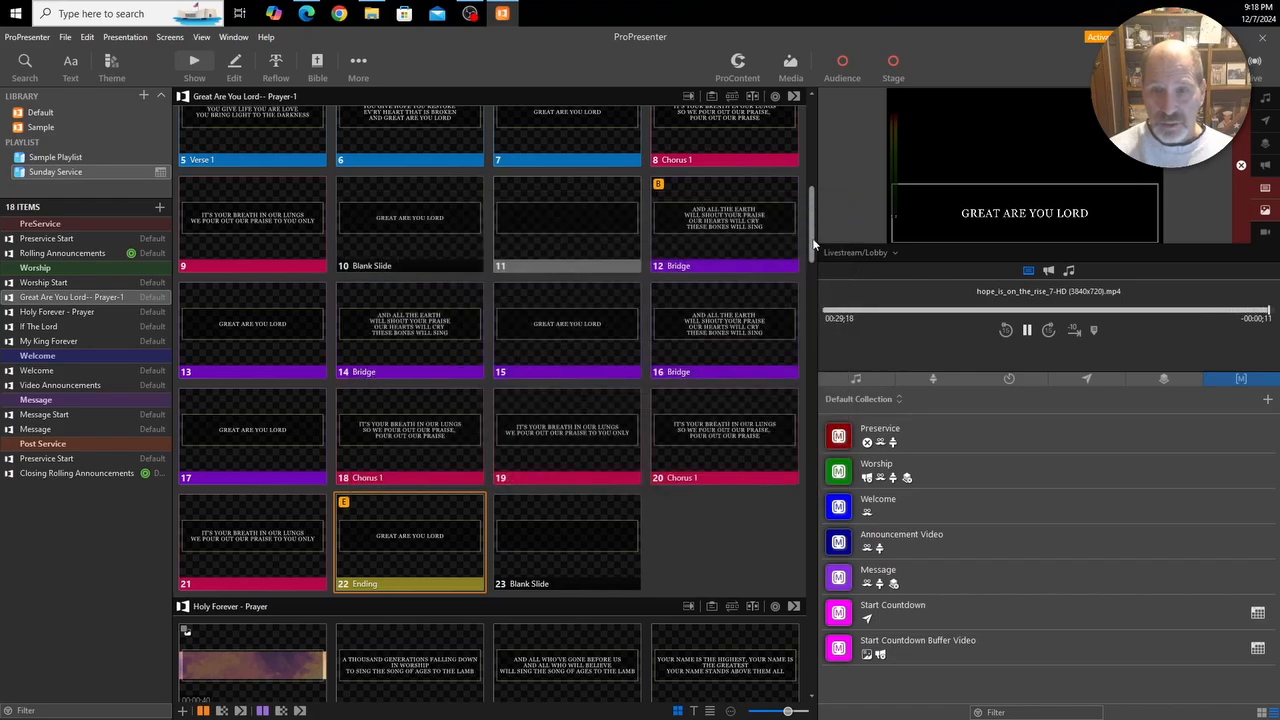
# Trigger the Preservice Start slide and start the Rolling Announcements from their first slide.
pyautogui.moveTo(815, 202); pyautogui.dragTo(815, 108)
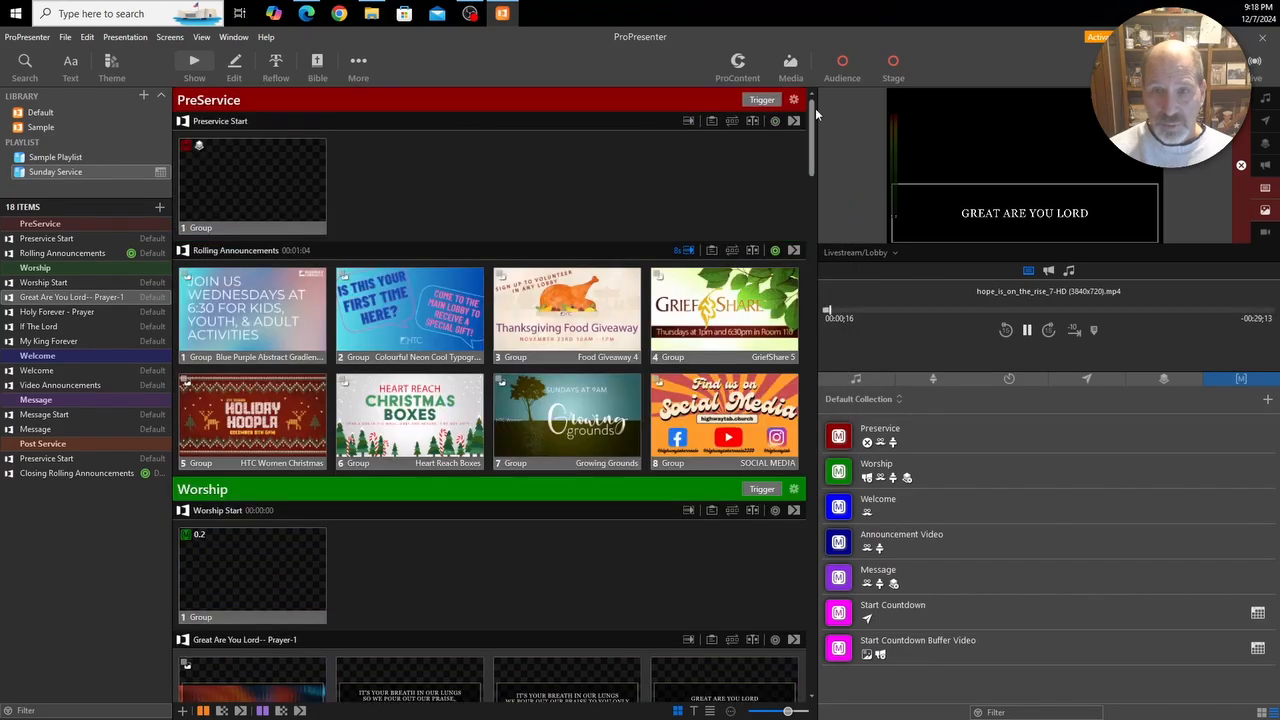
pyautogui.click(246, 221)
pyautogui.click(235, 289)
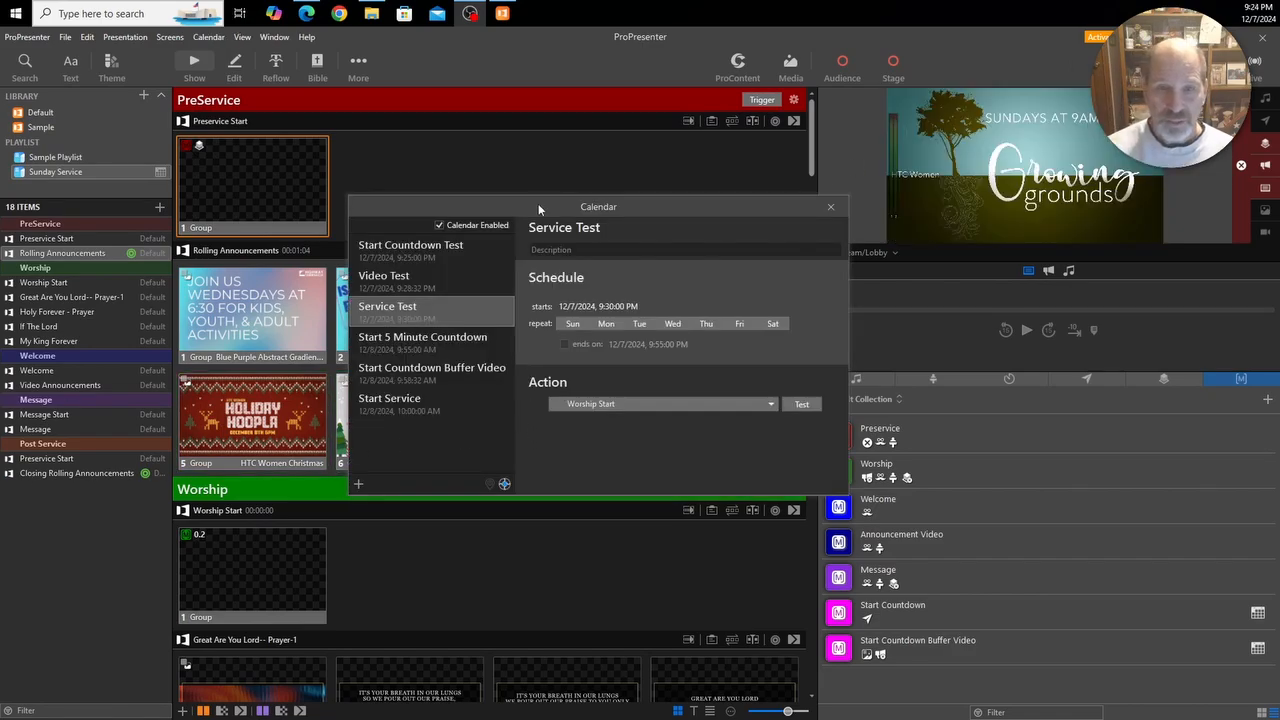
# Review the start times and actions of the Start Countdown Test, Video Test and Service Test events, and close the calendar.
pyautogui.moveTo(539, 208)
pyautogui.mouseDown()
pyautogui.moveTo(520, 206)
pyautogui.moveTo(557, 222)
pyautogui.mouseUp()
pyautogui.click(430, 262)
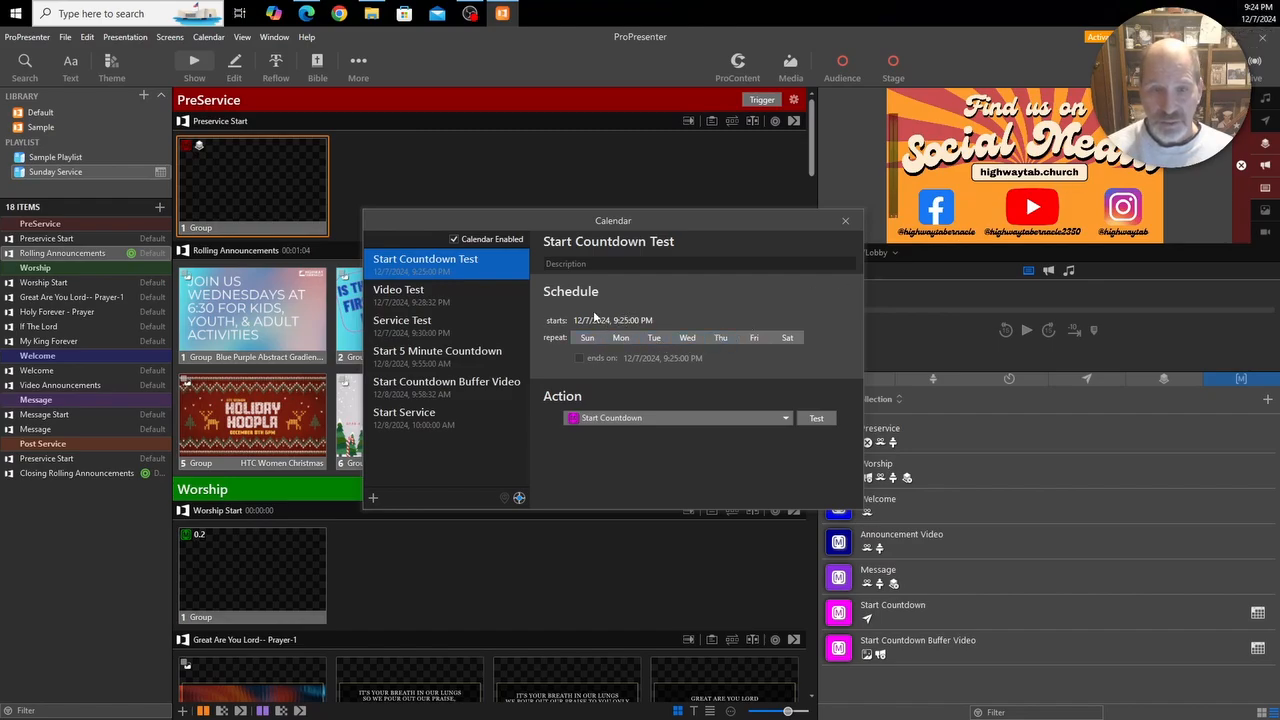
pyautogui.click(395, 295)
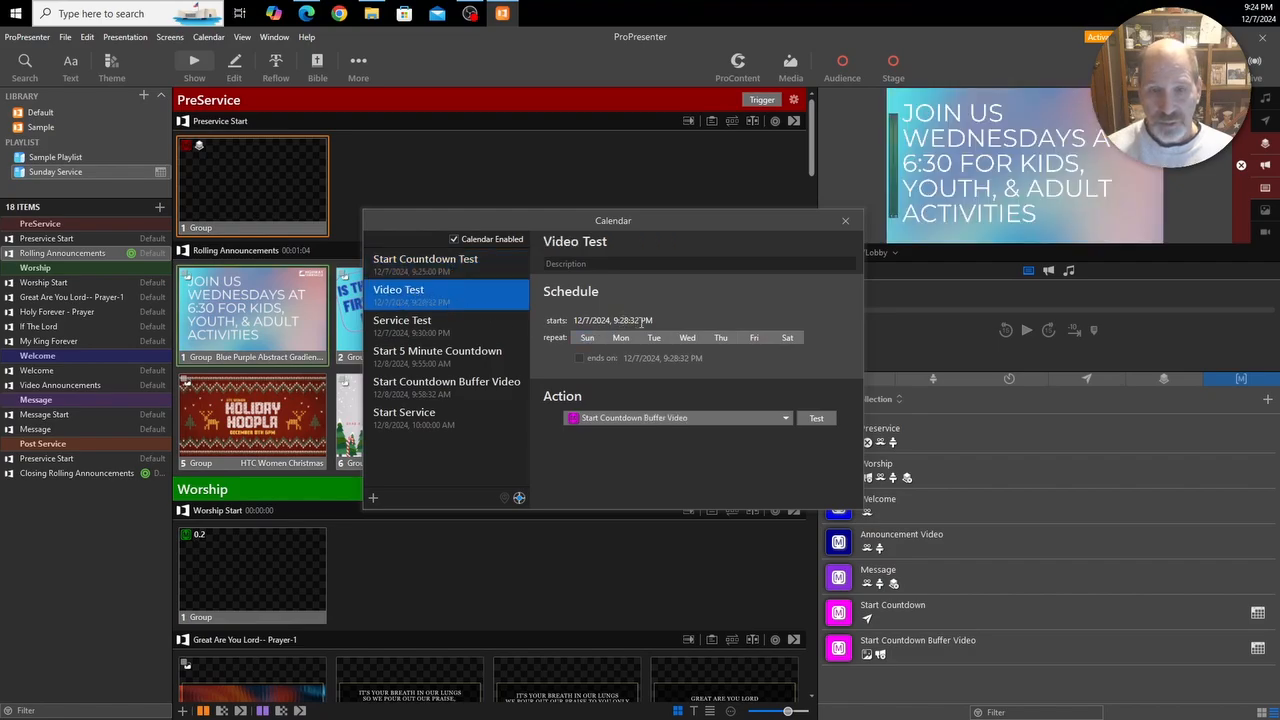
pyautogui.click(418, 328)
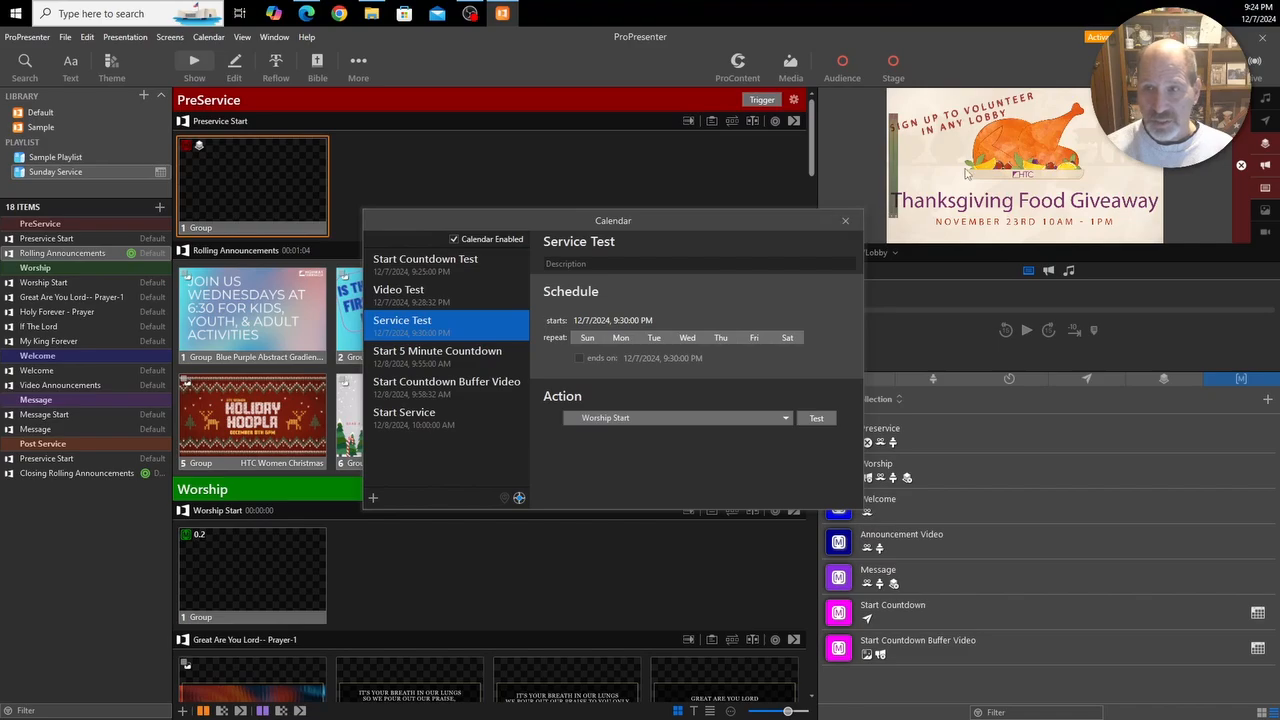
pyautogui.click(846, 222)
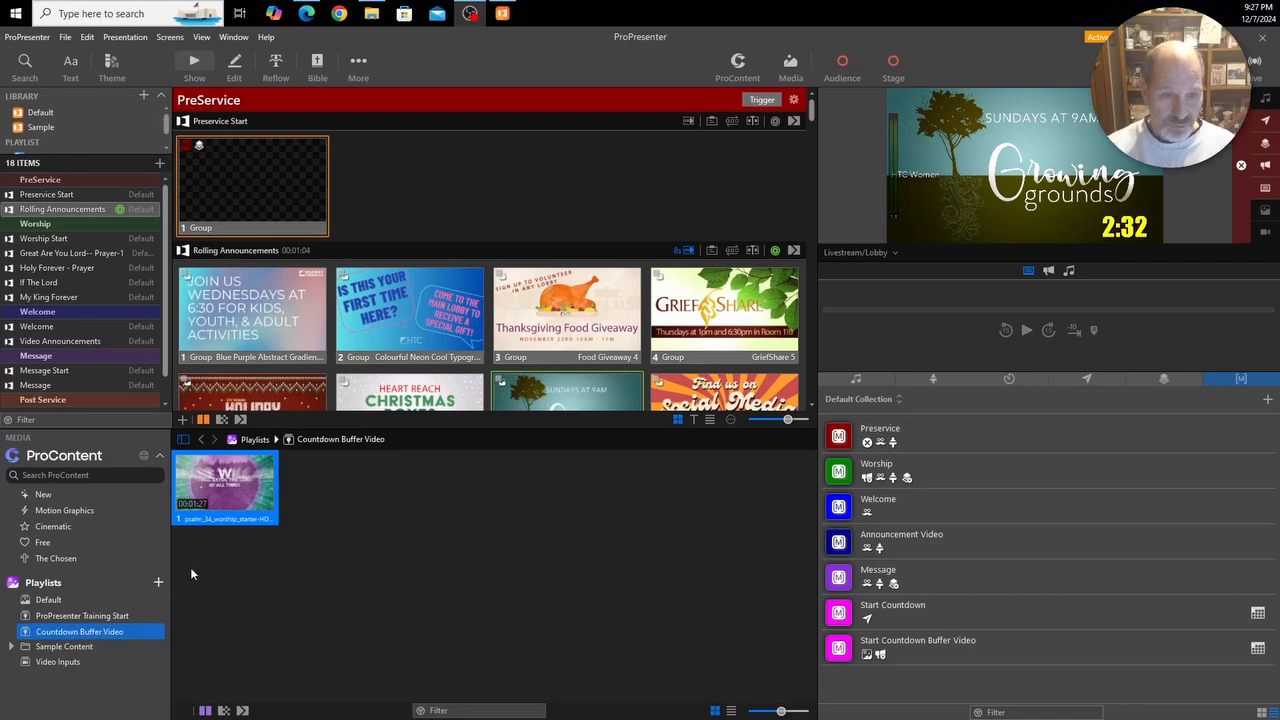
# Check the audio and playback settings of the video in the Countdown Buffer Video playlist using its Inspector.
pyautogui.rightClick(226, 493)
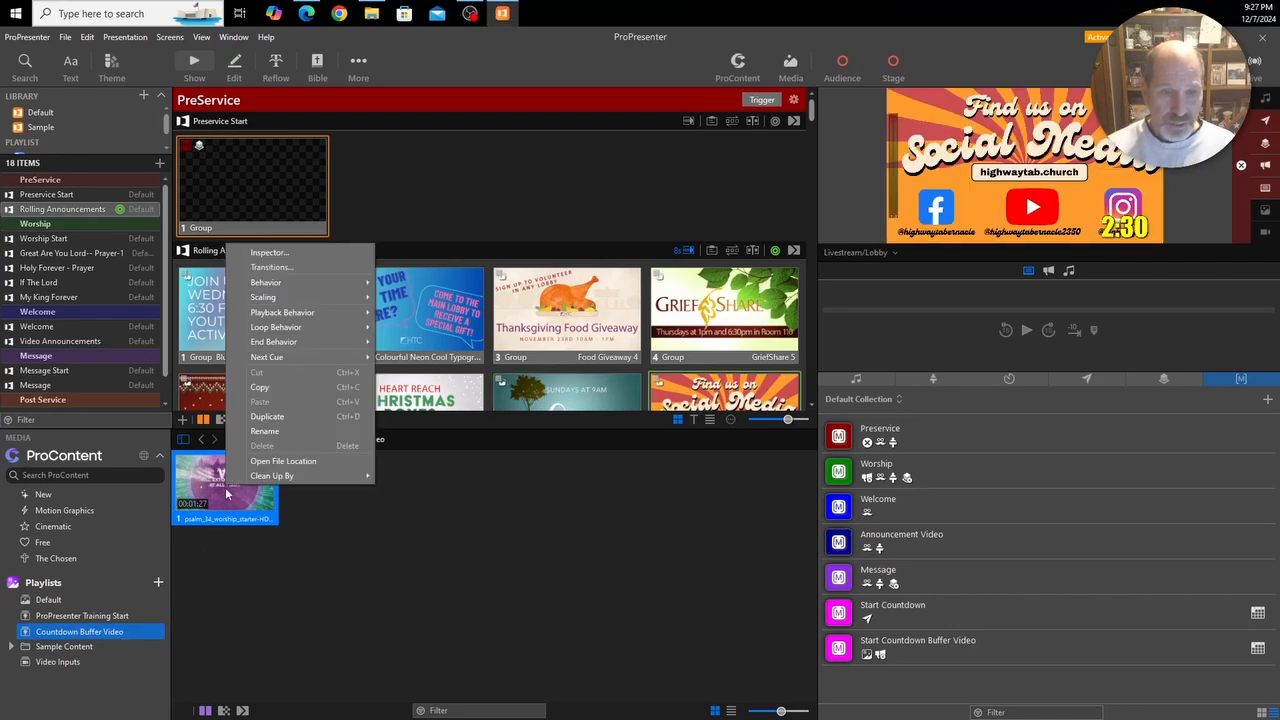
pyautogui.click(265, 254)
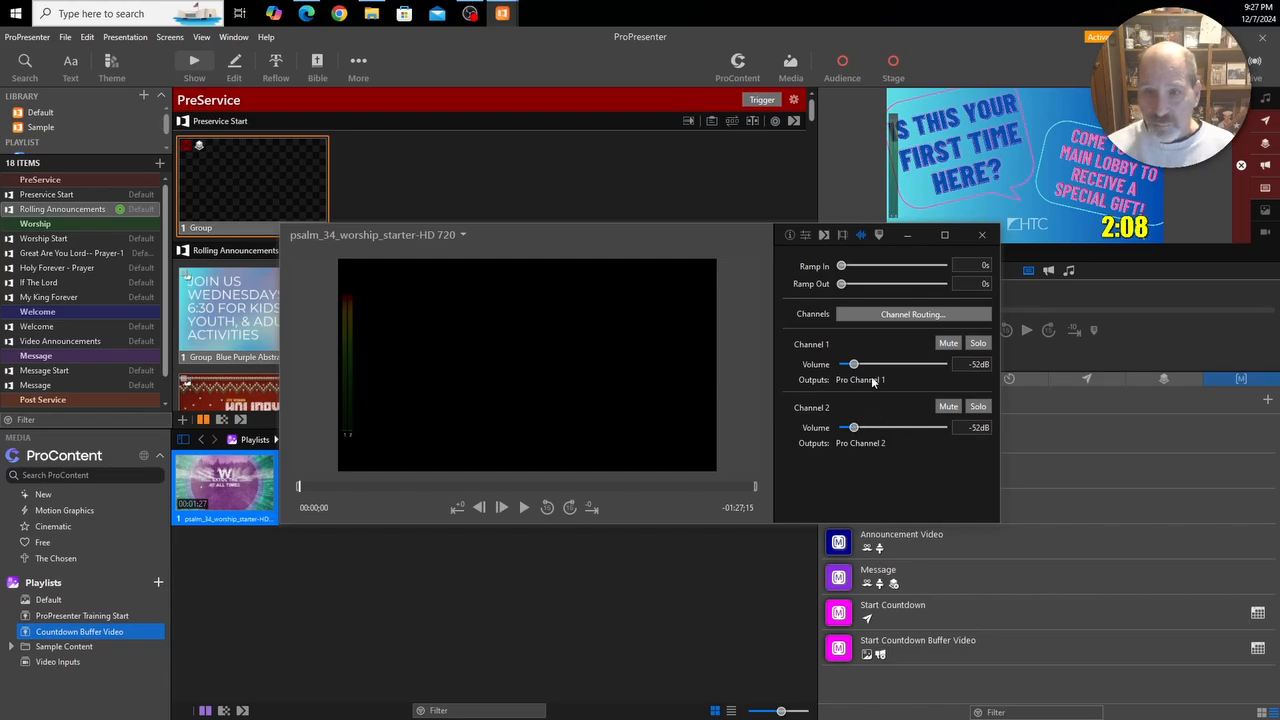
pyautogui.click(806, 236)
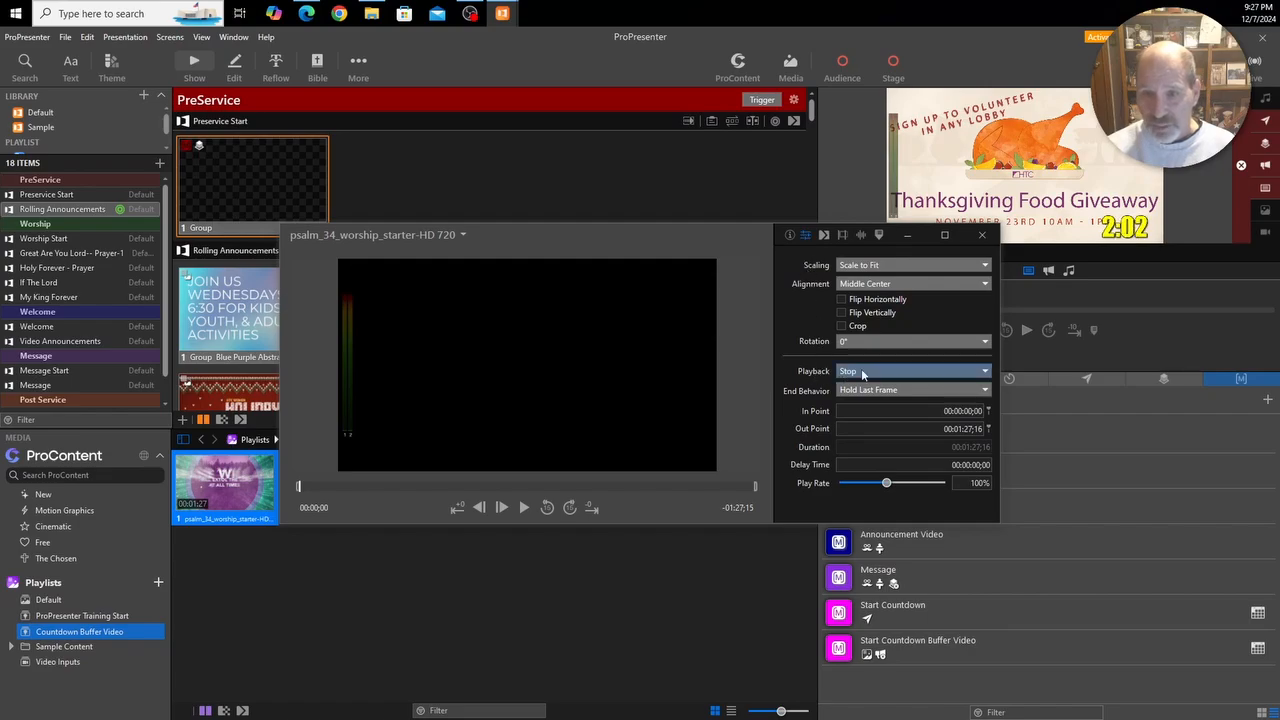
pyautogui.click(927, 371)
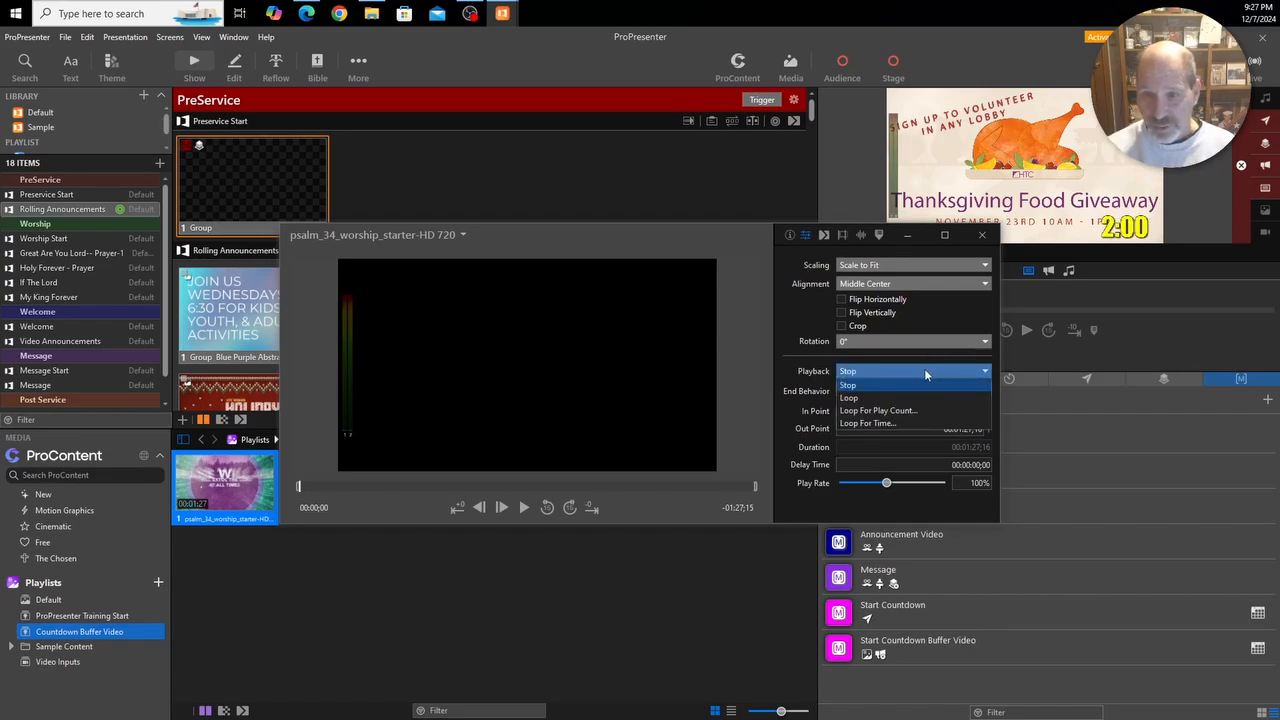
pyautogui.click(790, 371)
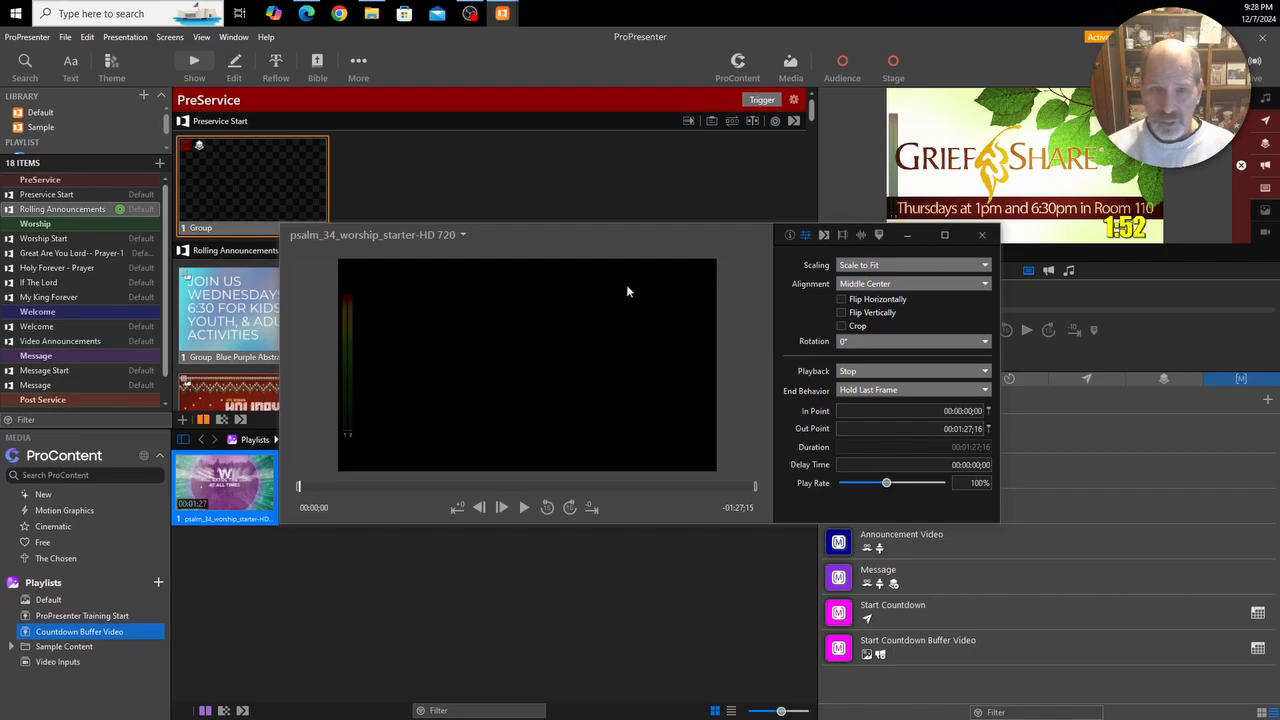
pyautogui.click(981, 234)
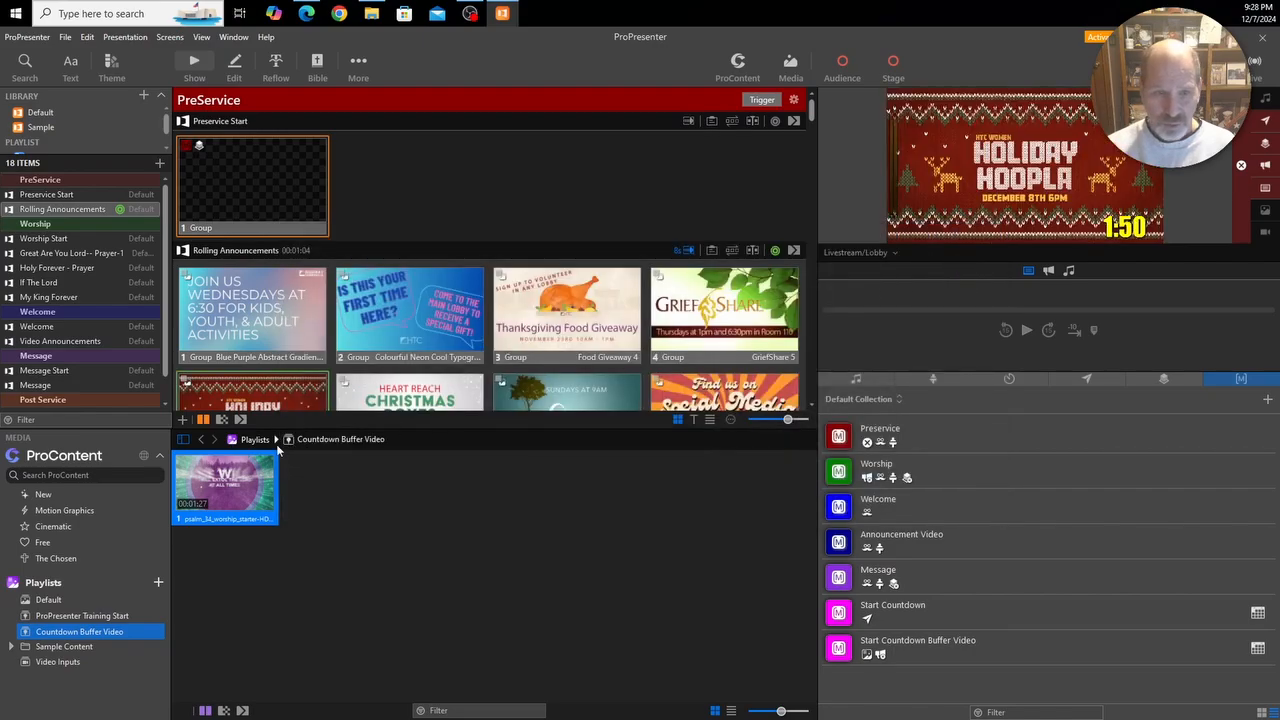
# Look over the buffer video's available options without changing any, and hide the media area.
pyautogui.rightClick(239, 494)
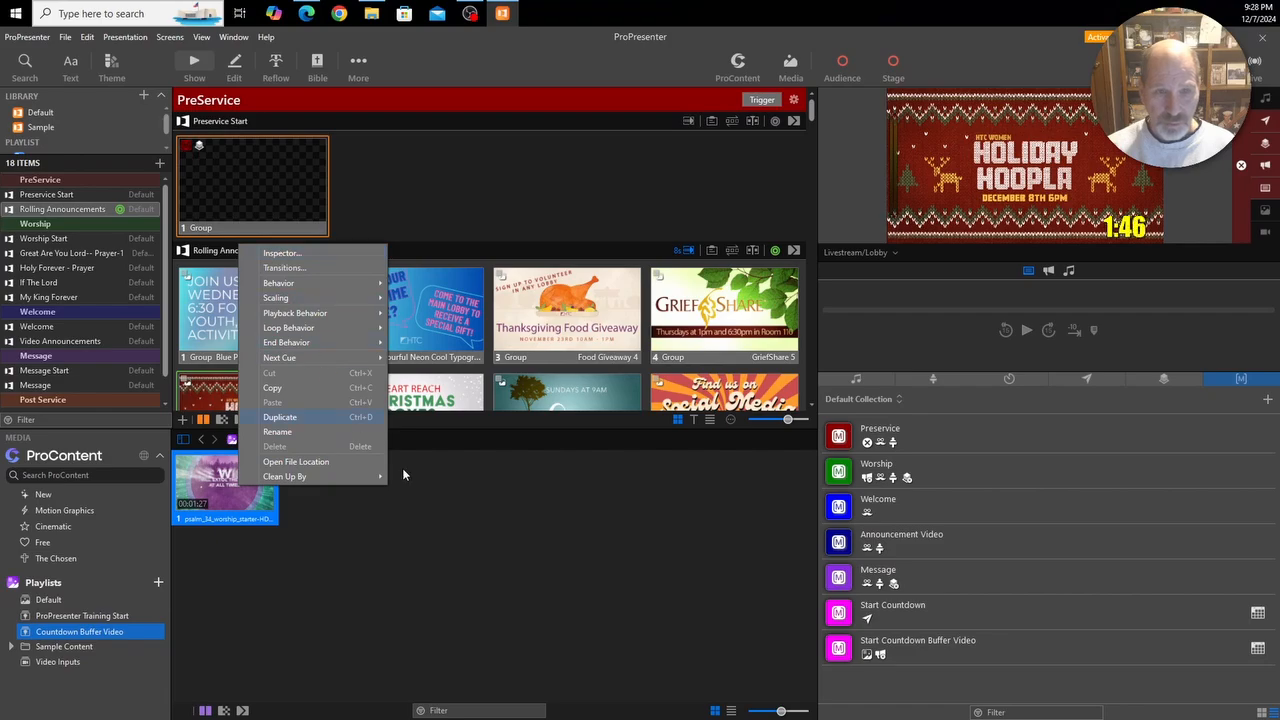
pyautogui.click(485, 502)
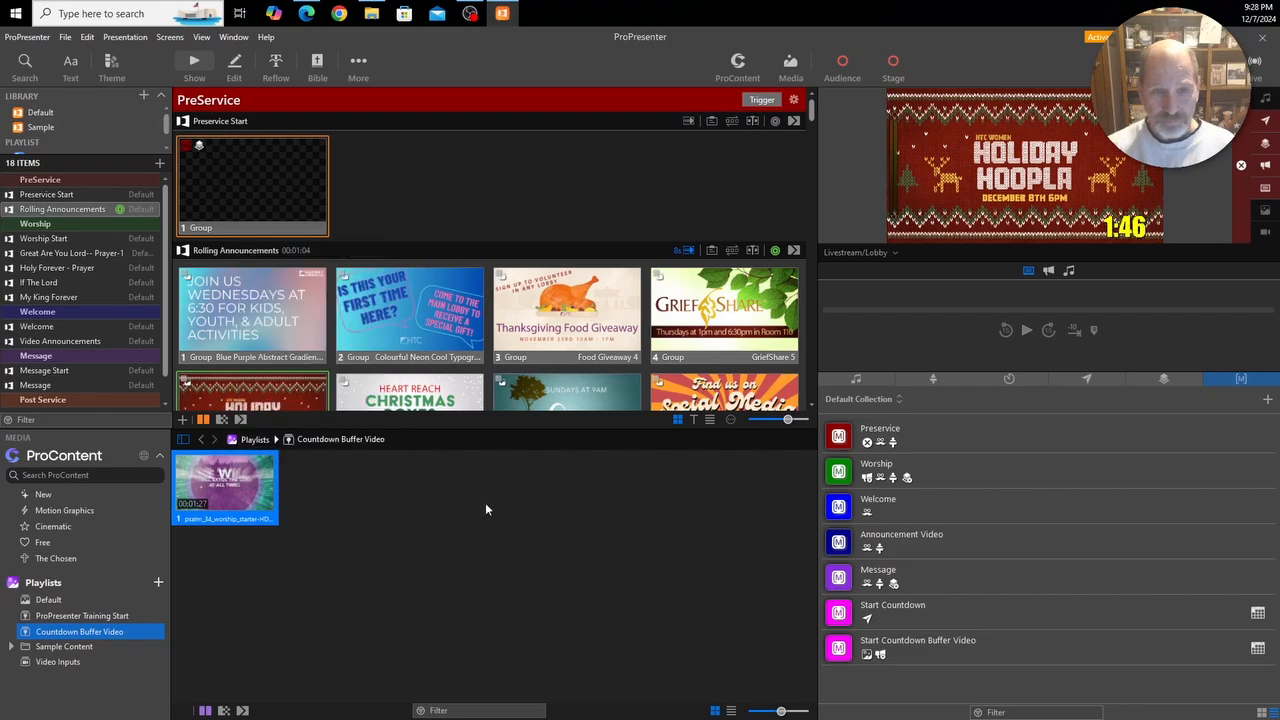
pyautogui.click(790, 64)
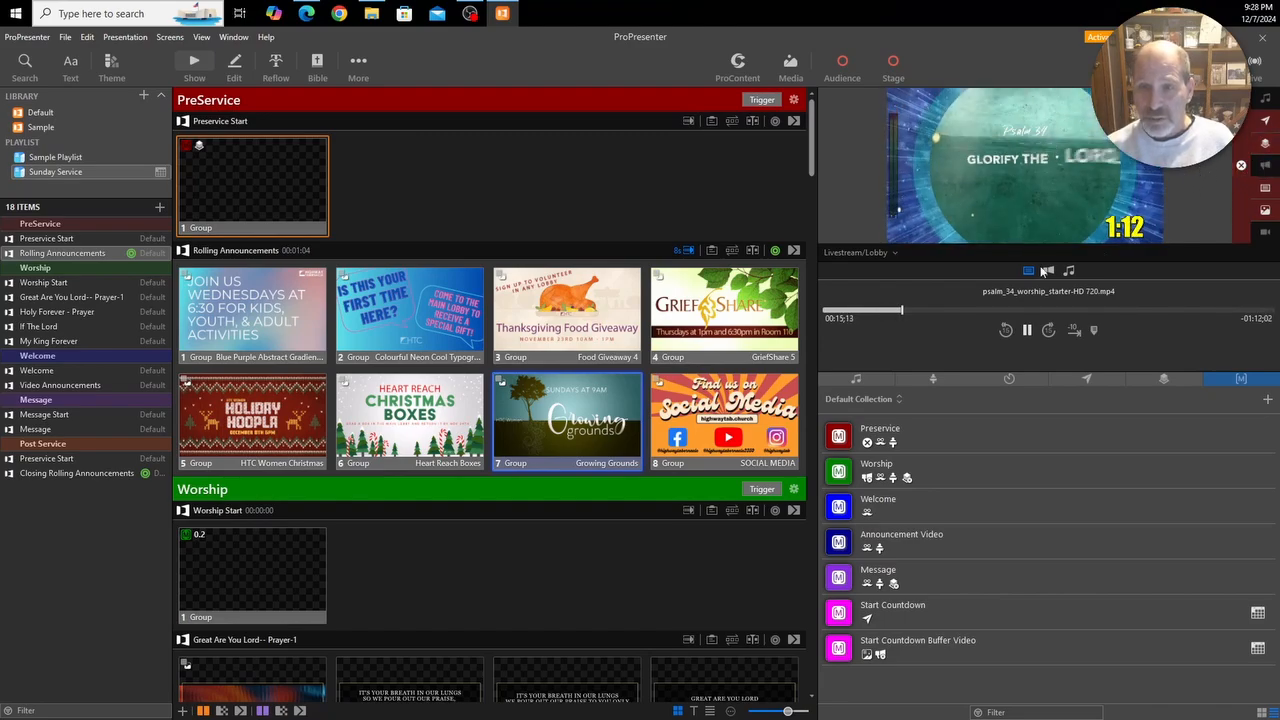
# Preview the Center Screen and Outside Screens outputs while the buffer video plays, and return the preview to Livestream/Lobby.
pyautogui.click(850, 252)
pyautogui.click(858, 318)
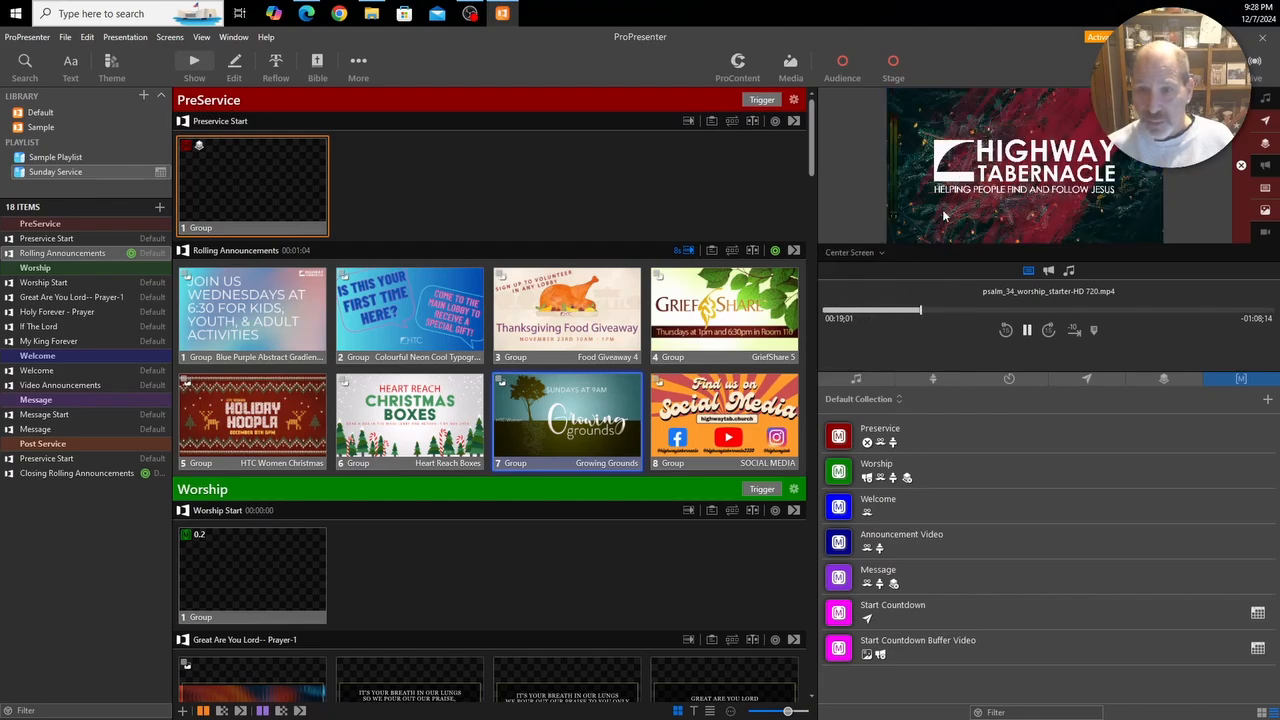
pyautogui.click(855, 253)
pyautogui.click(864, 328)
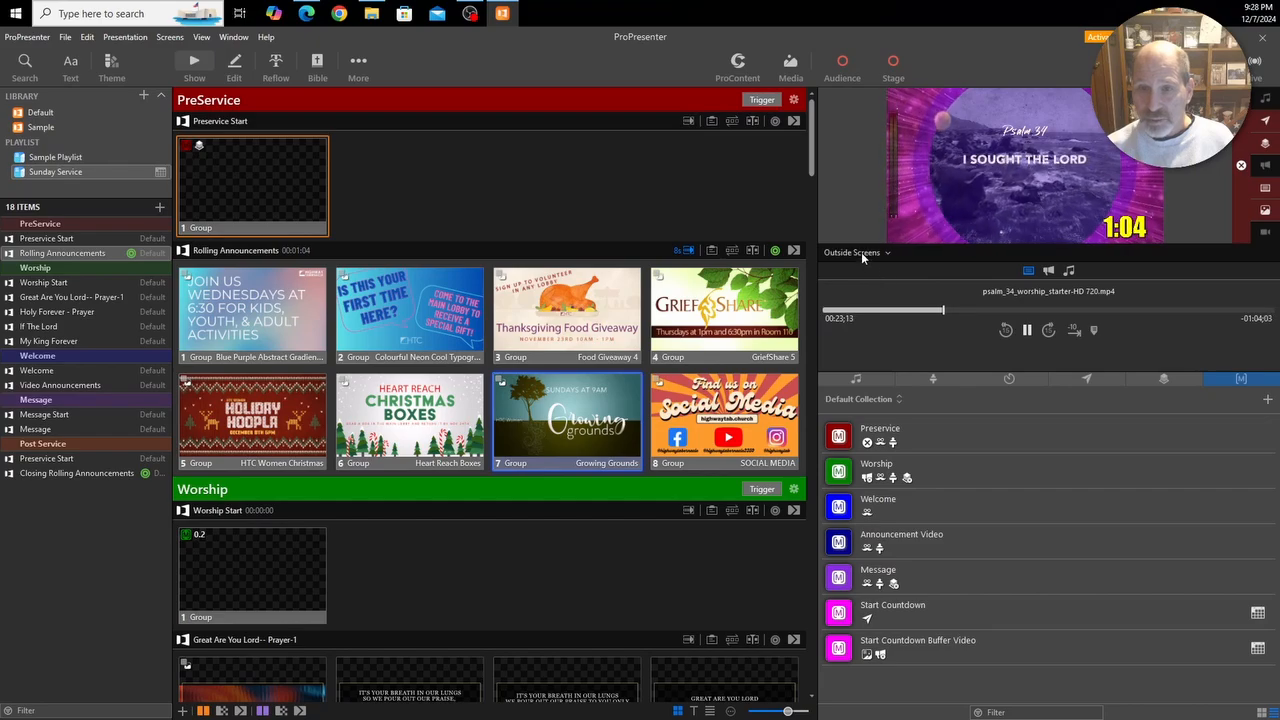
pyautogui.click(861, 252)
pyautogui.click(862, 283)
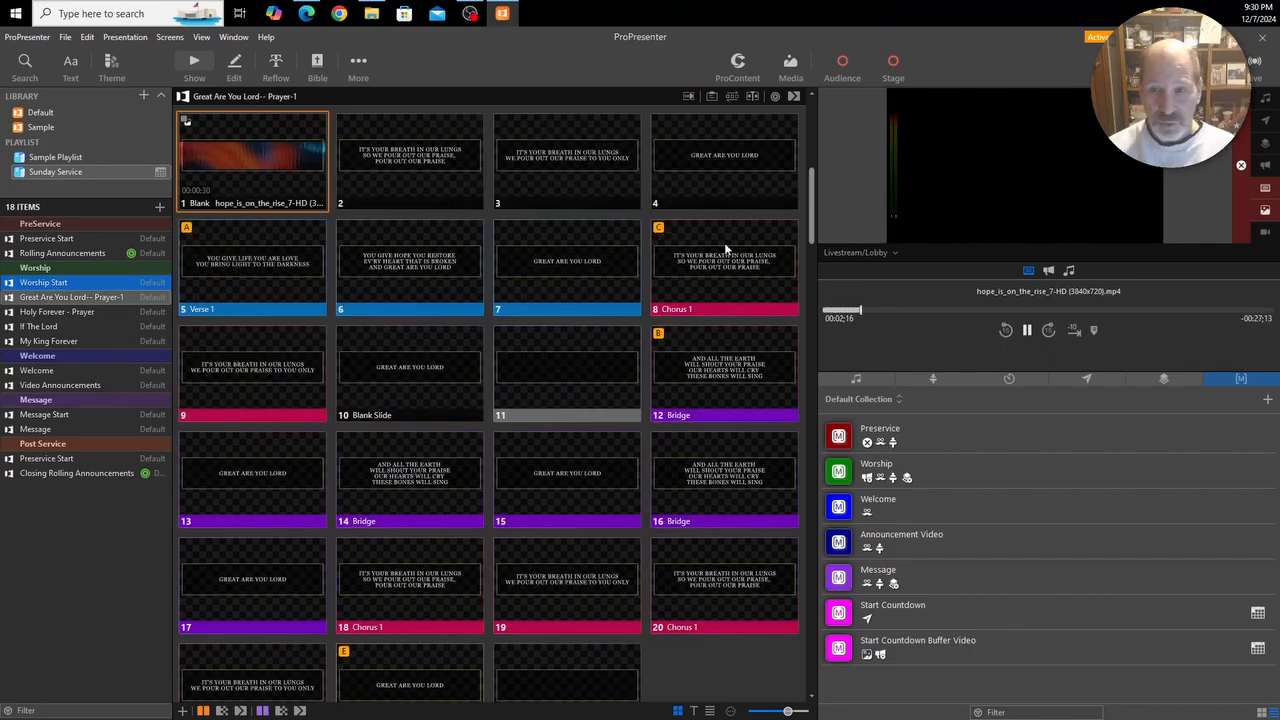
# Switch the preview to the Wide Screen output and clear everything that is live.
pyautogui.click(857, 252)
pyautogui.click(869, 299)
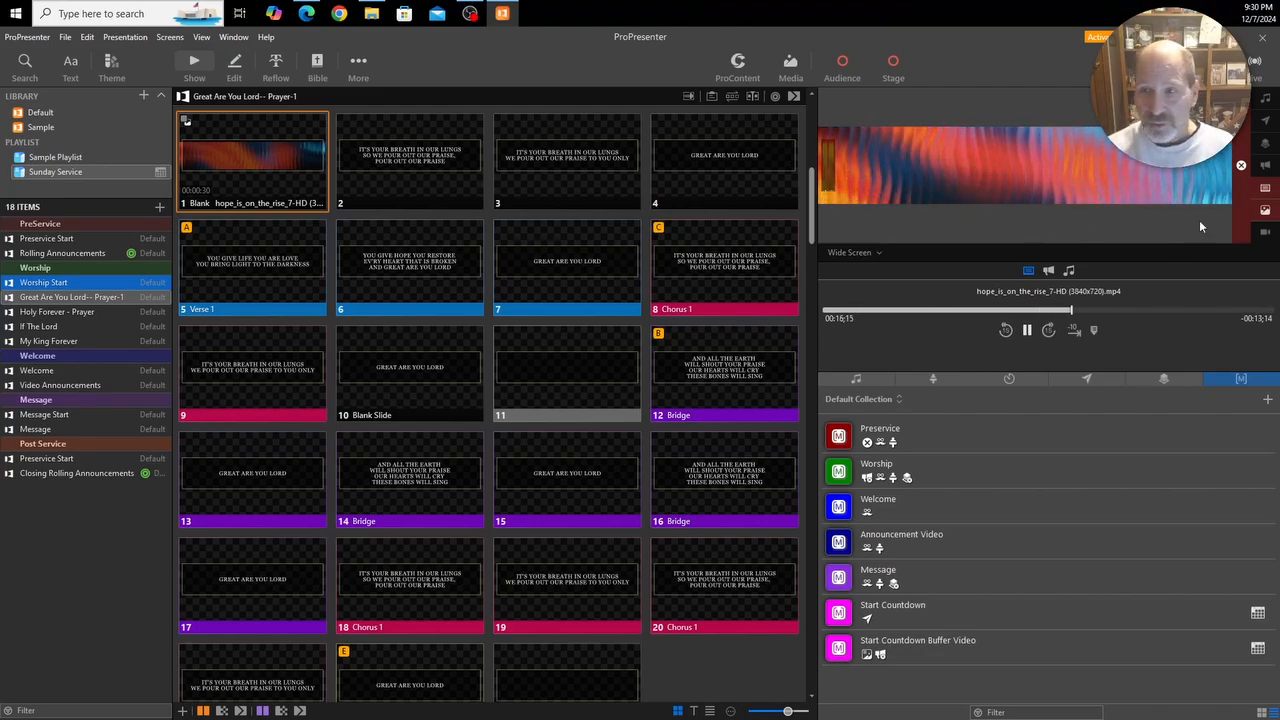
pyautogui.click(1241, 166)
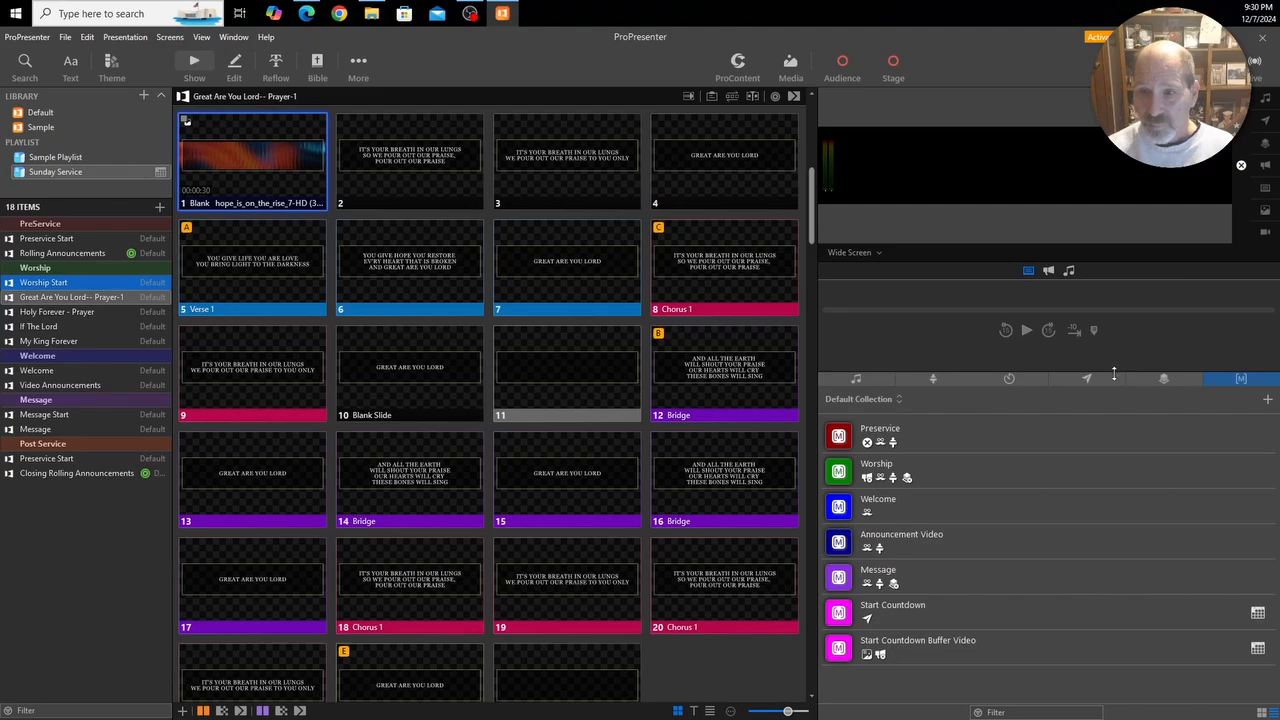
# Show the Countdown audio playlist inside the Preservice audio folder.
pyautogui.click(856, 380)
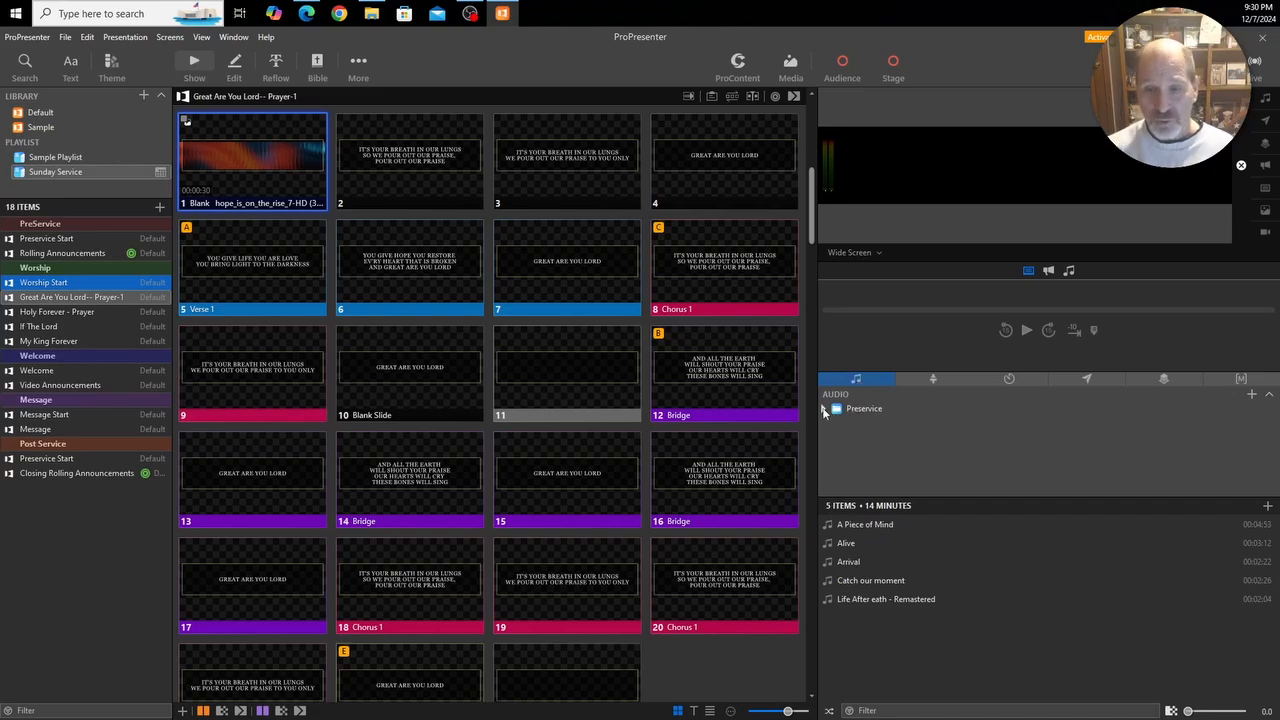
pyautogui.click(823, 409)
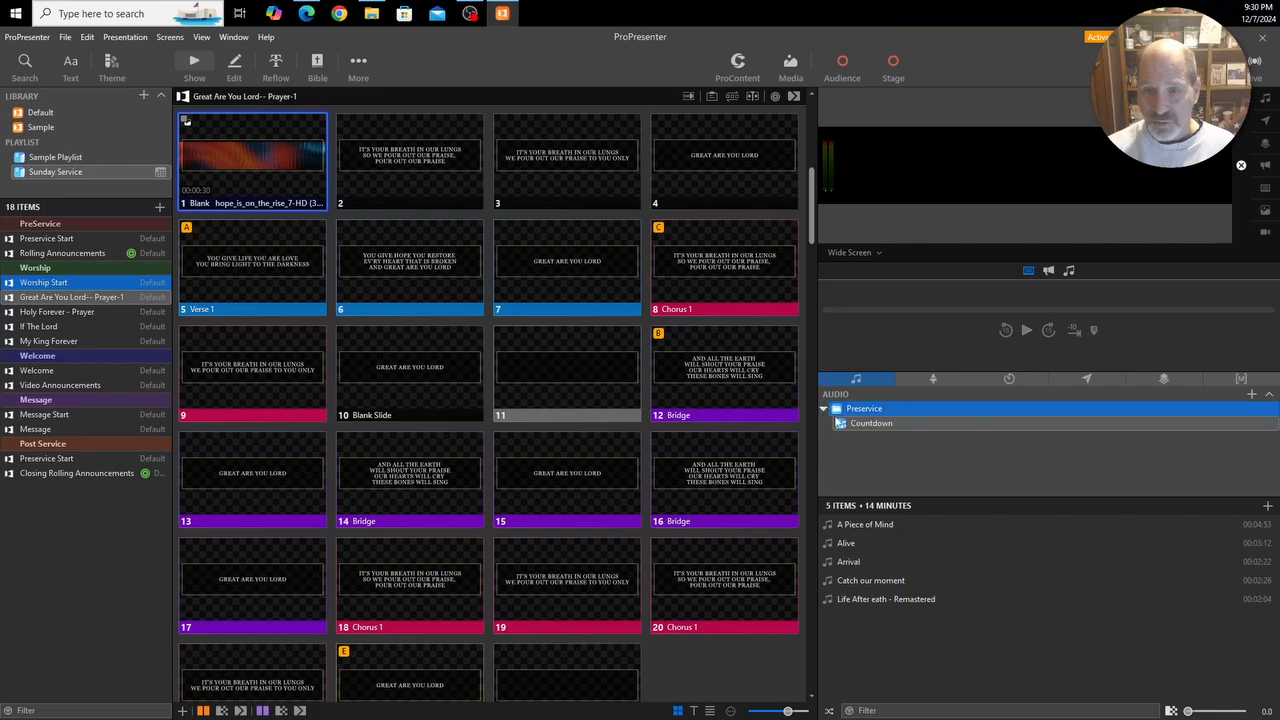
pyautogui.click(861, 423)
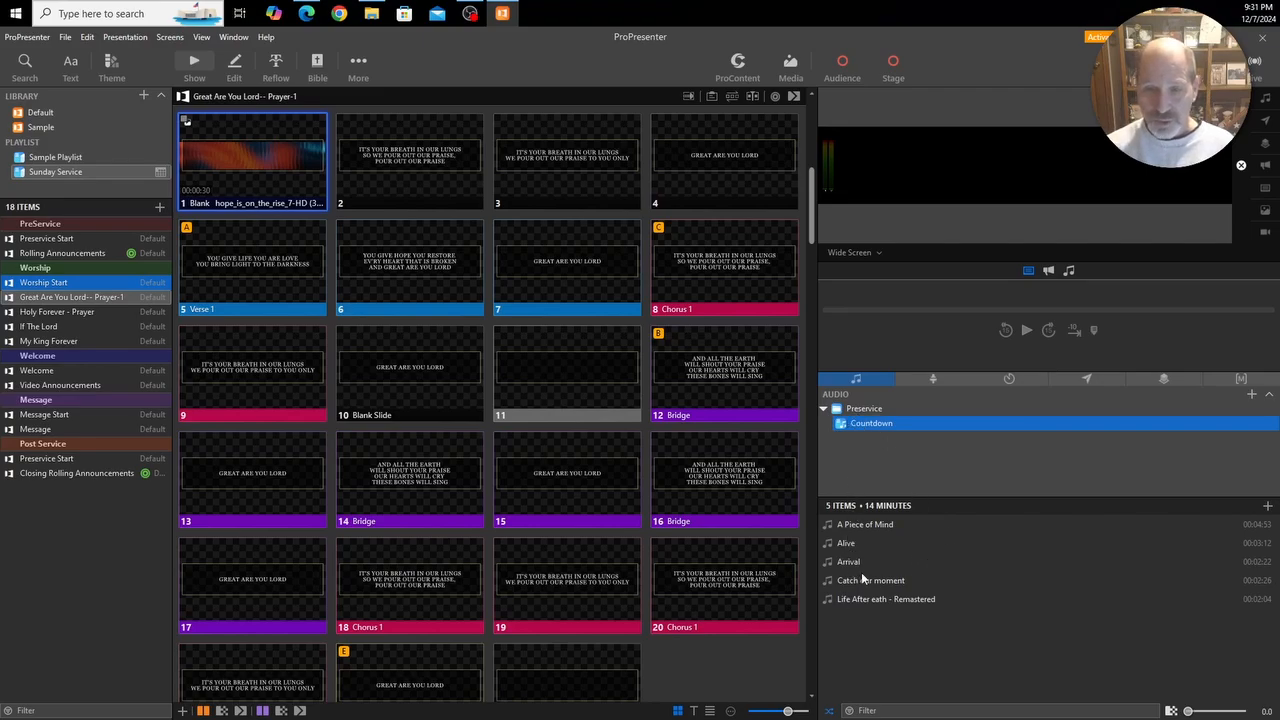
# Add an Audio Playlist action for the Preservice folder's Countdown playlist to the Start Countdown macro.
pyautogui.click(1241, 380)
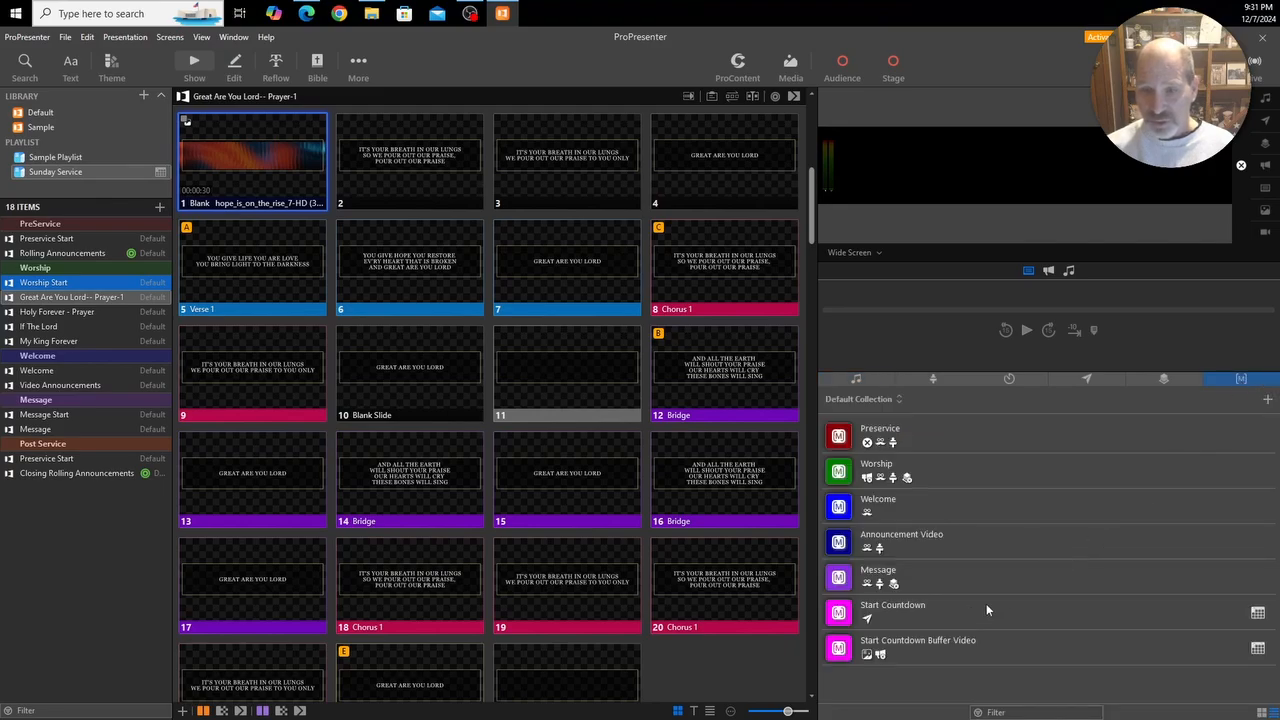
pyautogui.rightClick(886, 615)
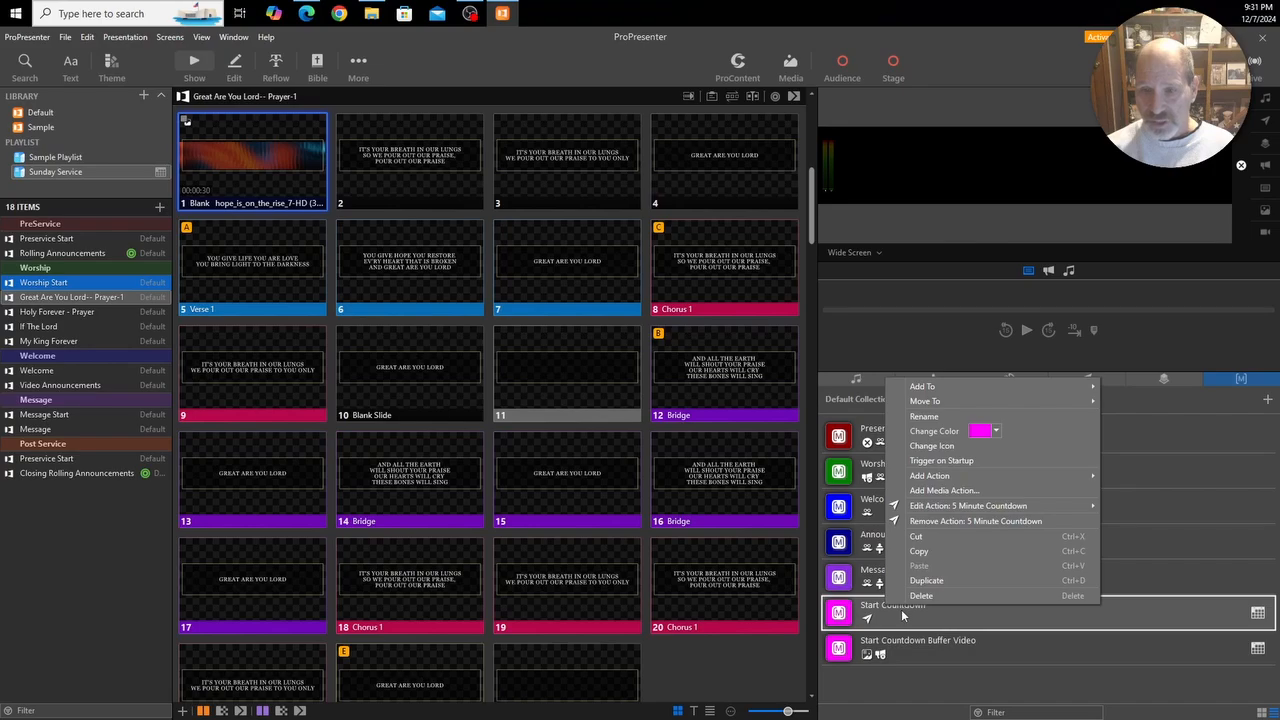
pyautogui.moveTo(950, 478)
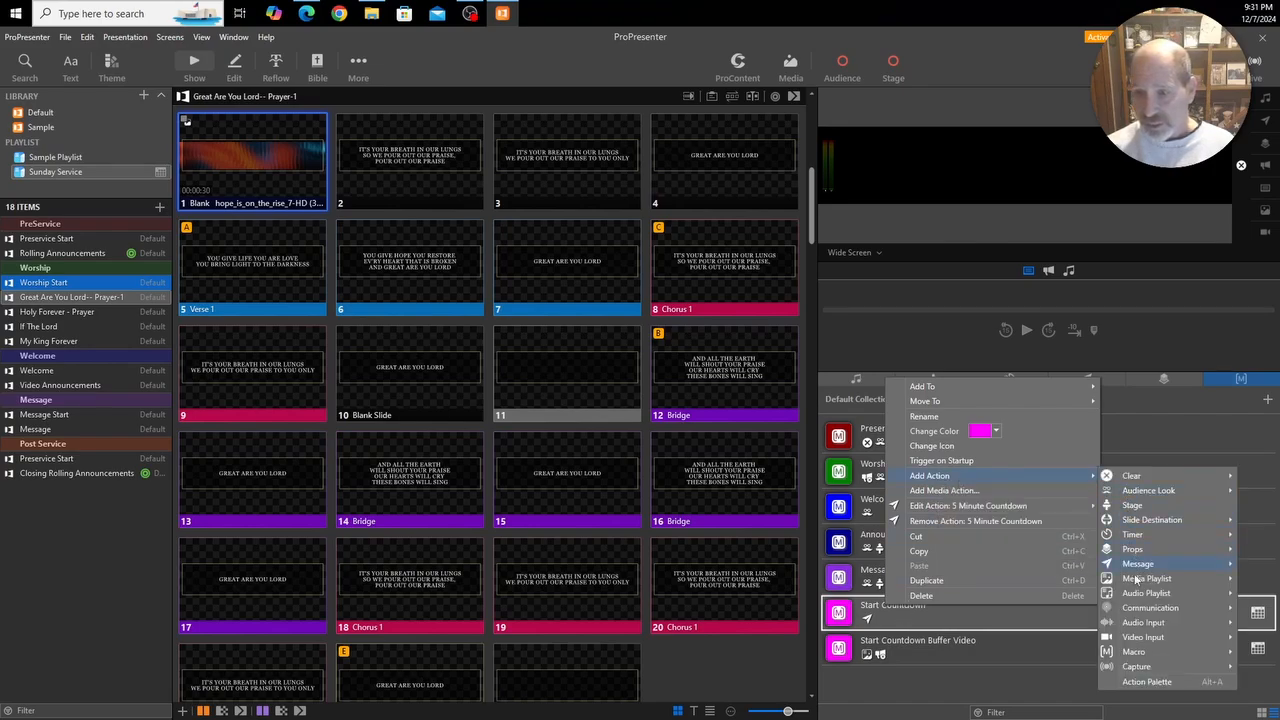
pyautogui.moveTo(1137, 597)
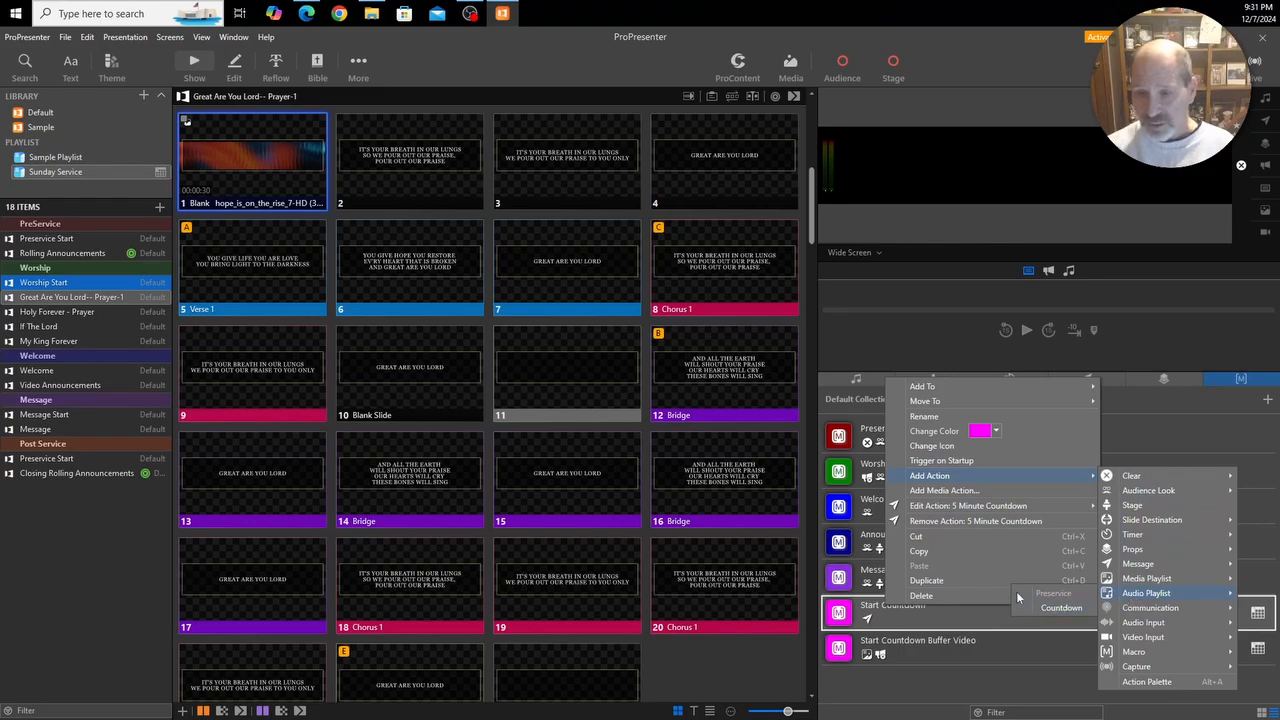
pyautogui.click(1061, 608)
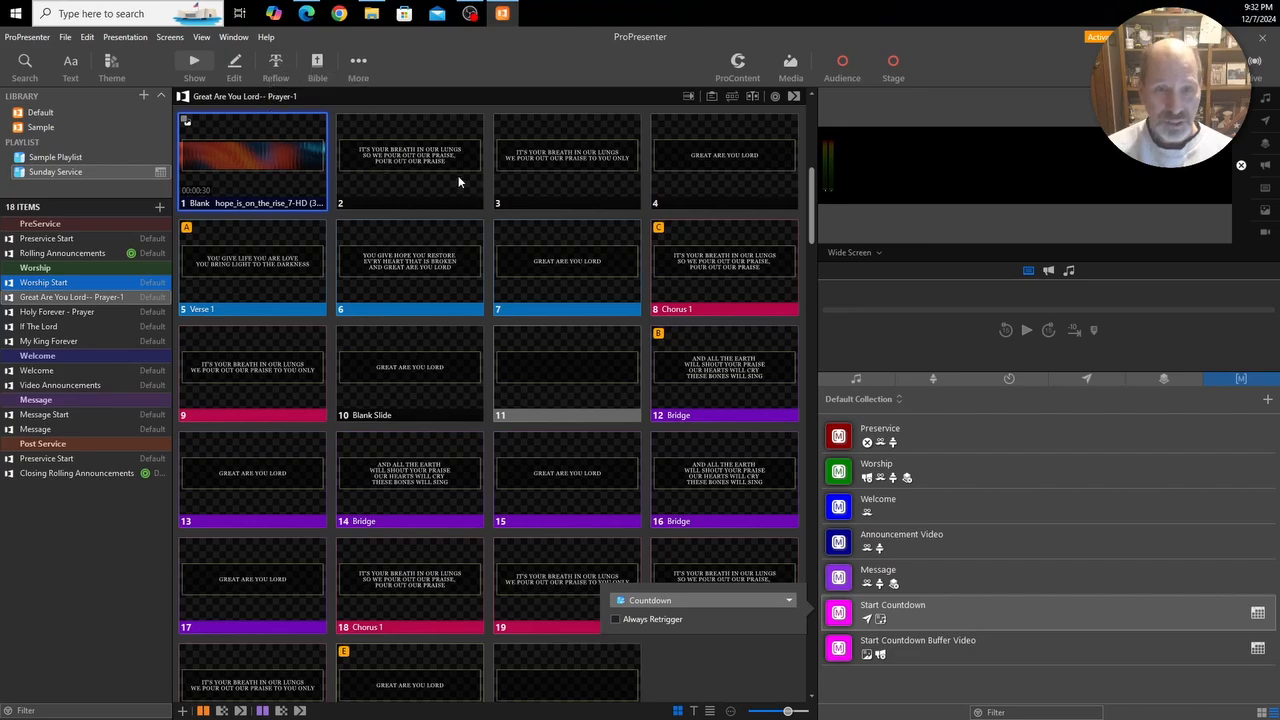
pyautogui.click(453, 263)
# Show slides 7 and 8 of Great Are You Lord, and jump to My King Forever in the playlist.
pyautogui.click(562, 270)
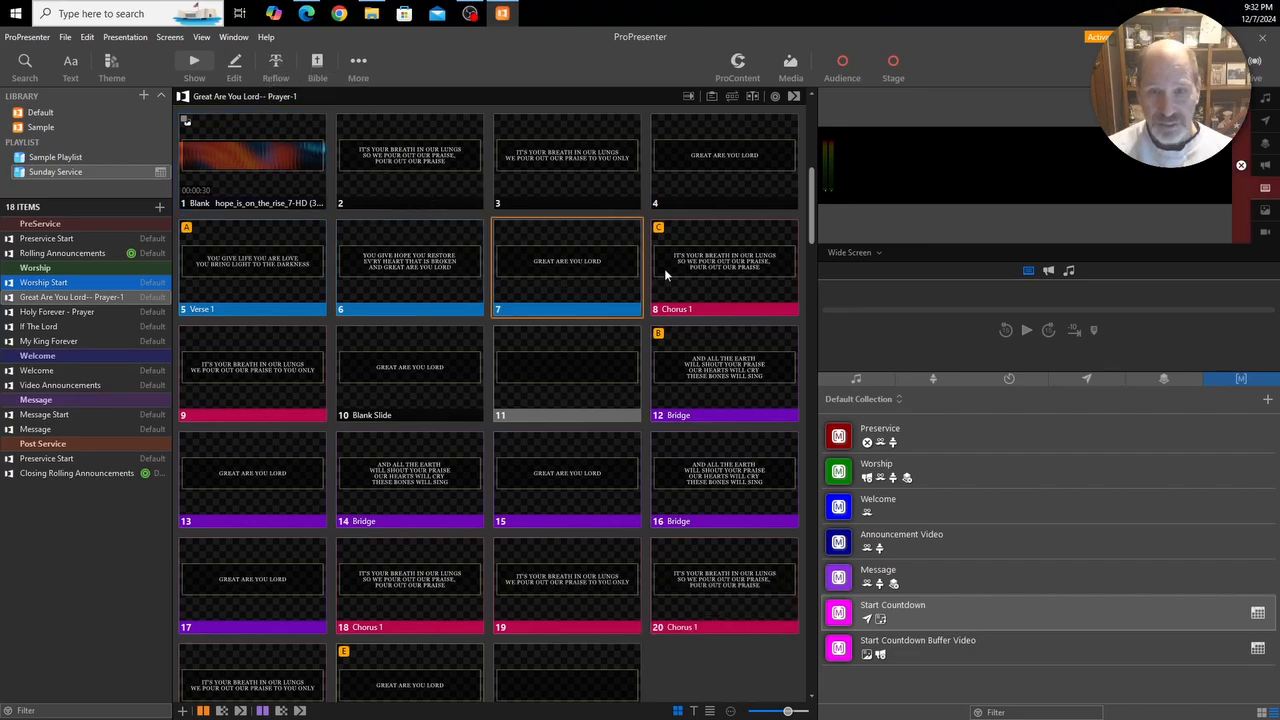
pyautogui.click(719, 262)
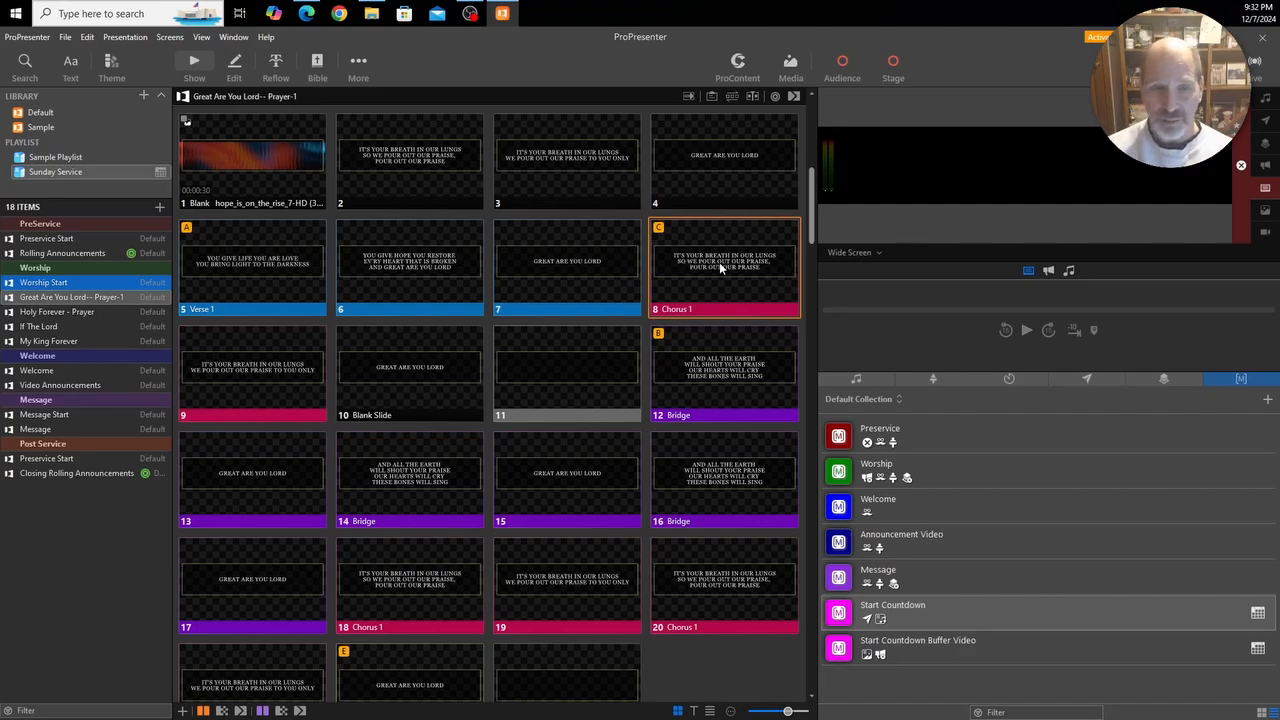
pyautogui.click(49, 341)
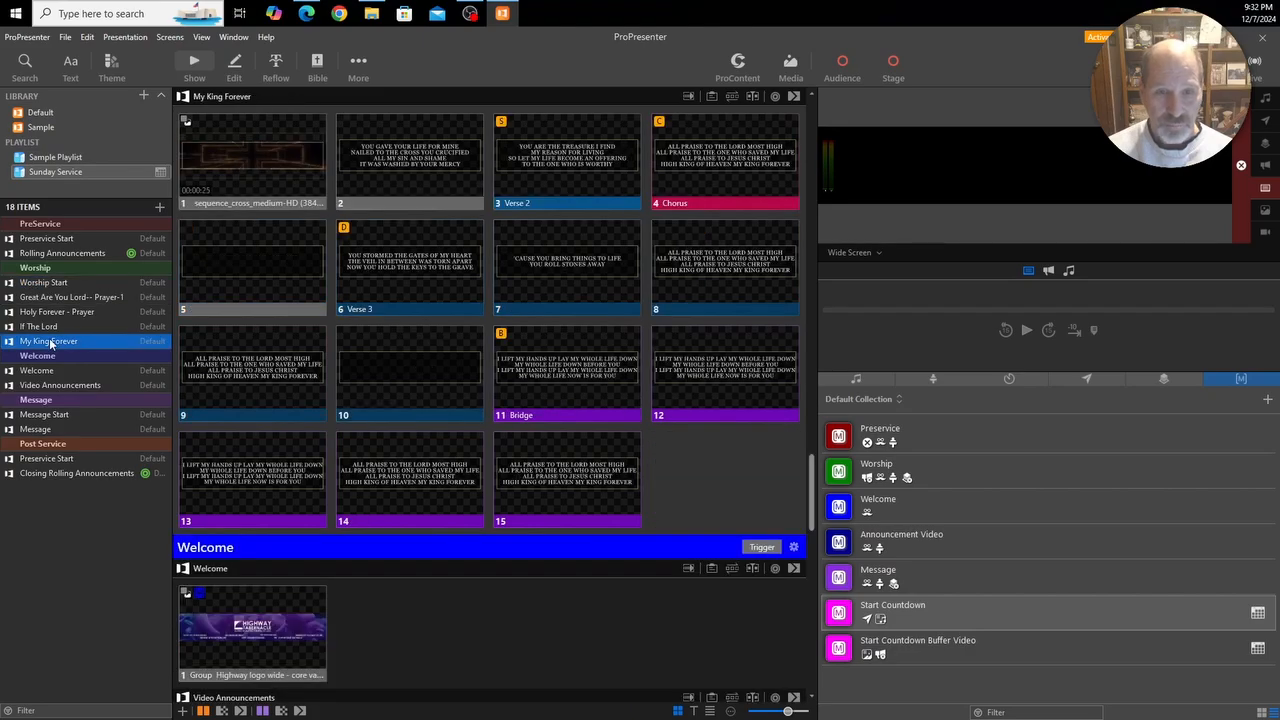